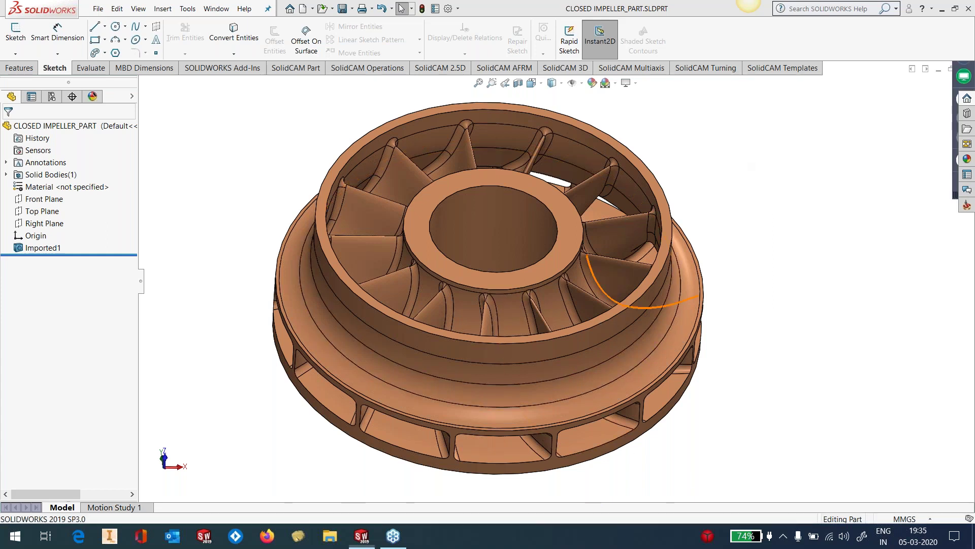
# Step: Start a reference plane from the hub's upper ring-shaped face and set its offset distance to 15 mm
pyautogui.moveTo(584, 257); pyautogui.dragTo(587, 290, button='middle')
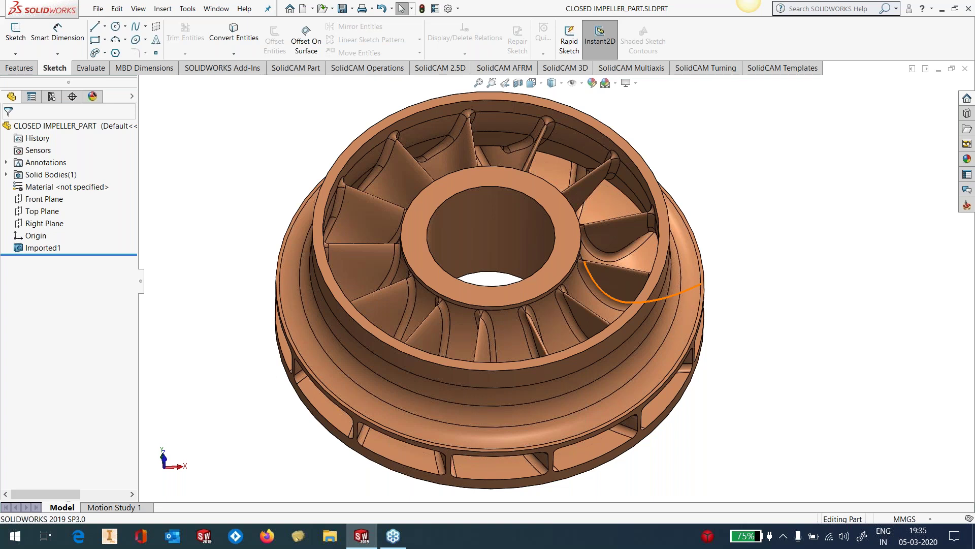
pyautogui.moveTo(569, 320); pyautogui.dragTo(567, 277, button='middle')
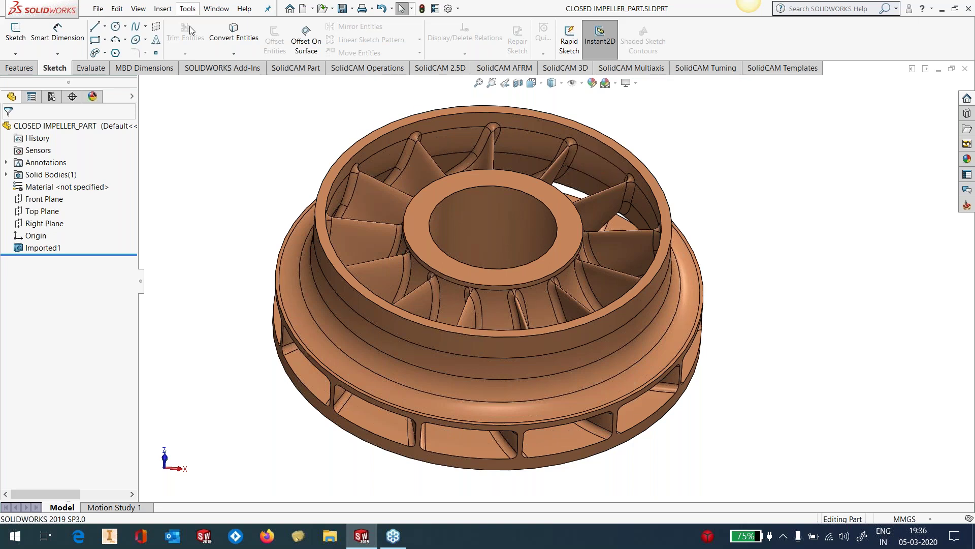
pyautogui.click(188, 9)
pyautogui.moveTo(163, 9)
pyautogui.moveTo(213, 133)
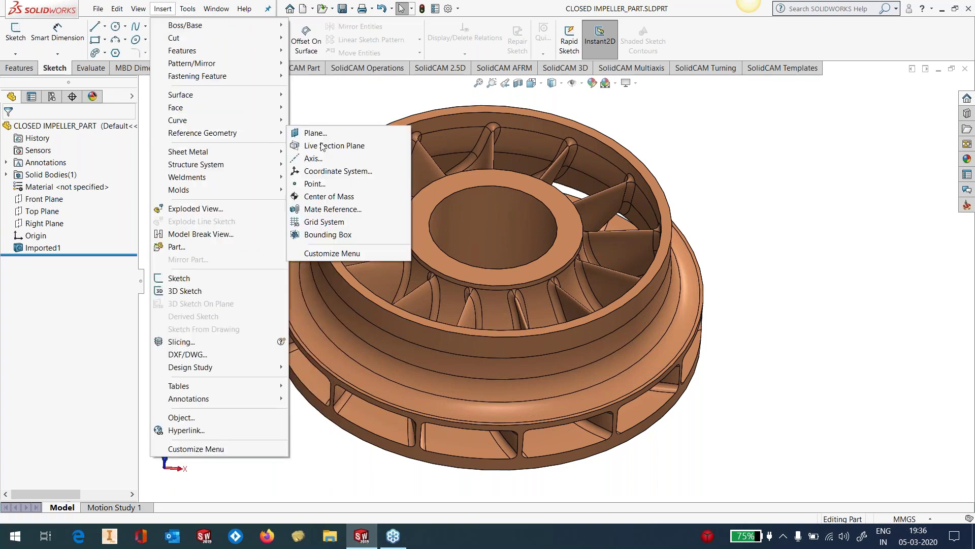
pyautogui.click(353, 133)
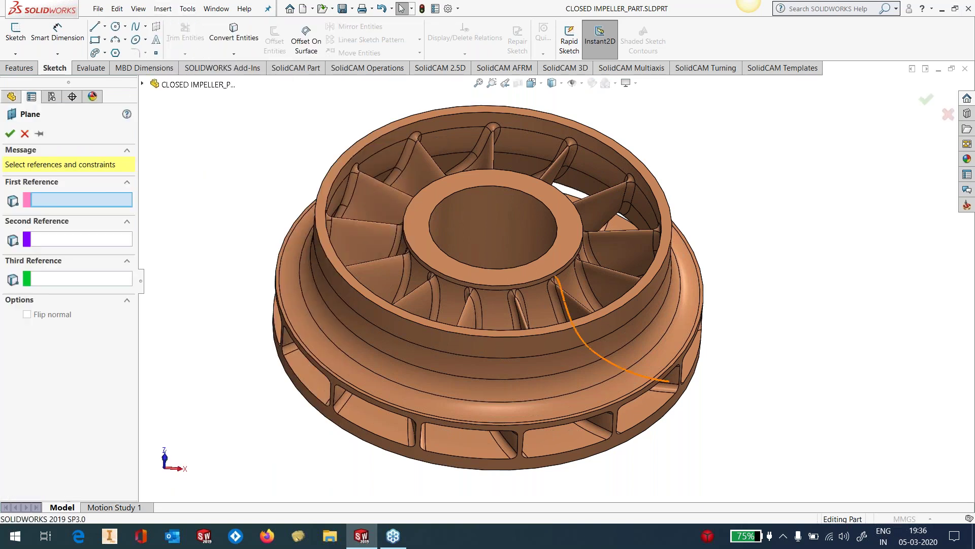
pyautogui.click(541, 269)
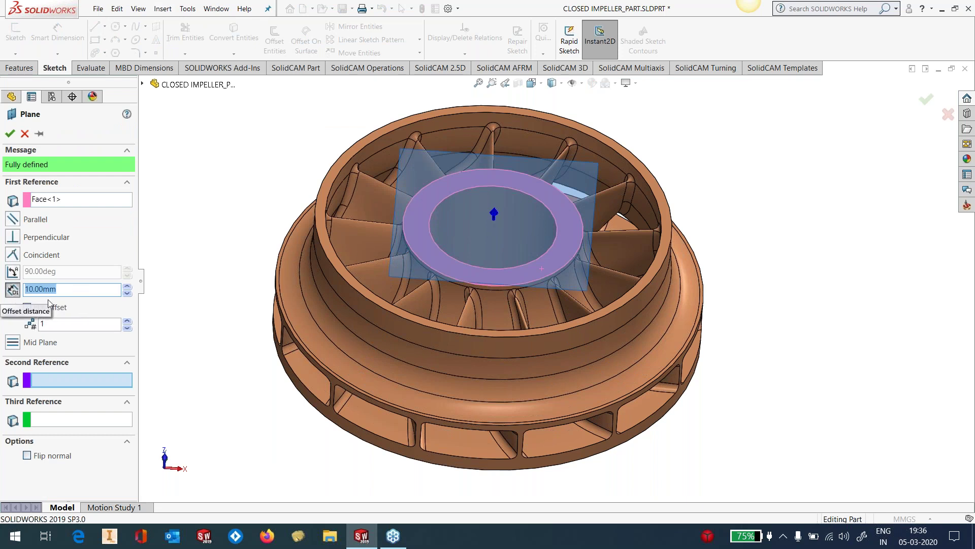
pyautogui.write('15')
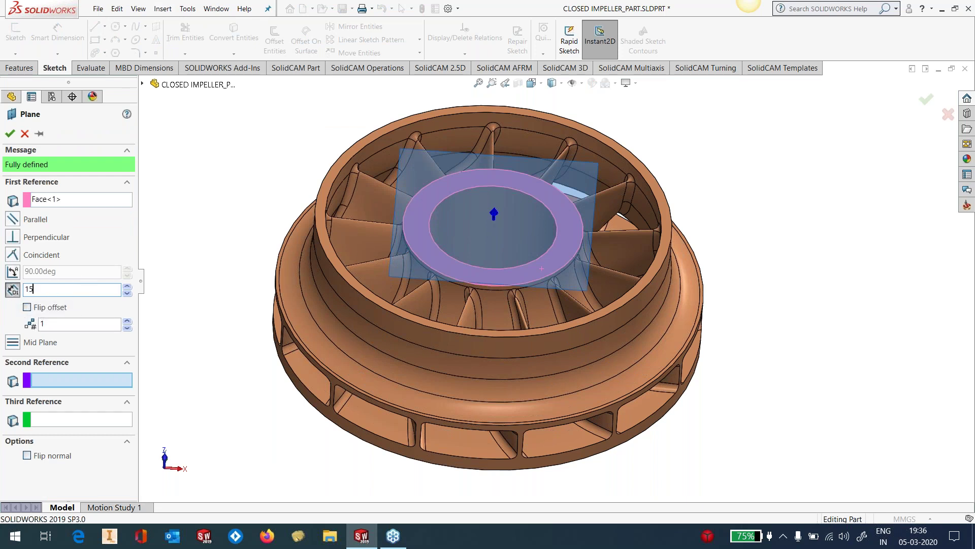
pyautogui.press('Return')
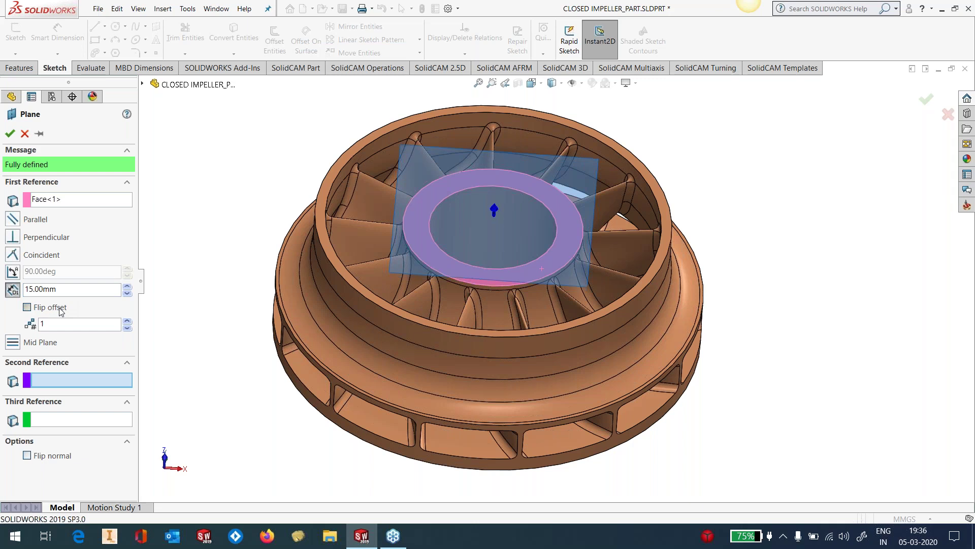
# Step: Flip the plane's offset so it lies below the hub face and create the plane
pyautogui.click(59, 308)
pyautogui.moveTo(508, 300); pyautogui.dragTo(530, 288, button='middle')
pyautogui.scroll(-6, 577, 291)
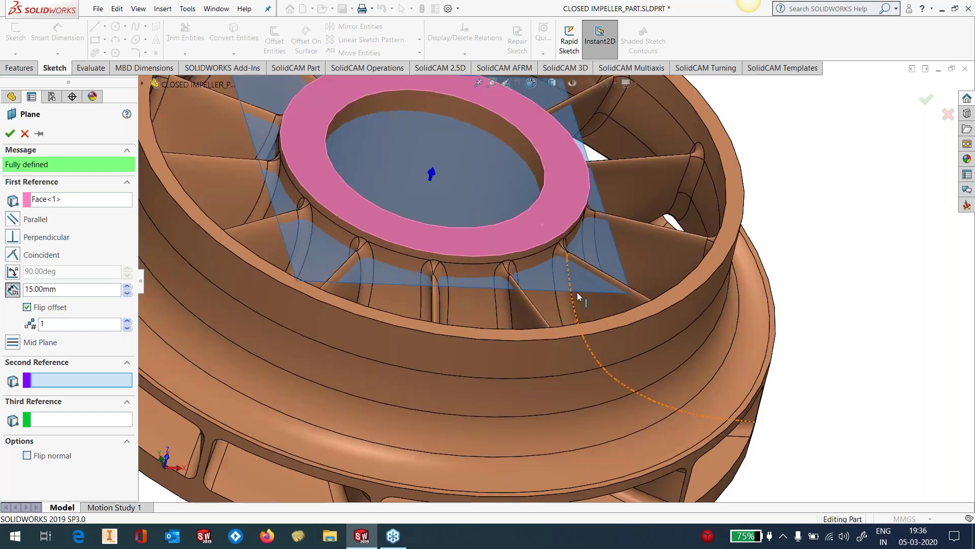
pyautogui.scroll(3, 574, 290)
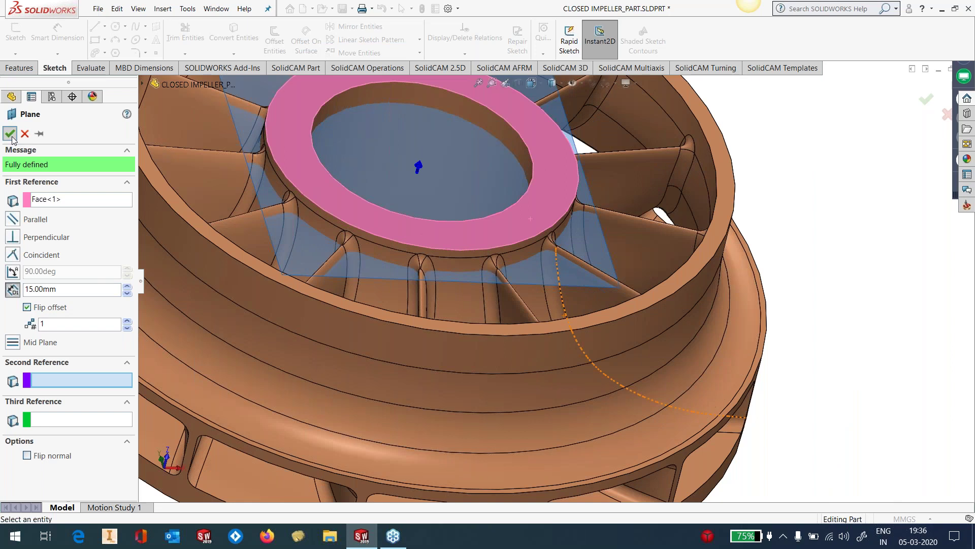
pyautogui.click(11, 135)
pyautogui.click(825, 245)
pyautogui.scroll(3, 546, 278)
pyautogui.moveTo(546, 279); pyautogui.dragTo(555, 322, button='middle')
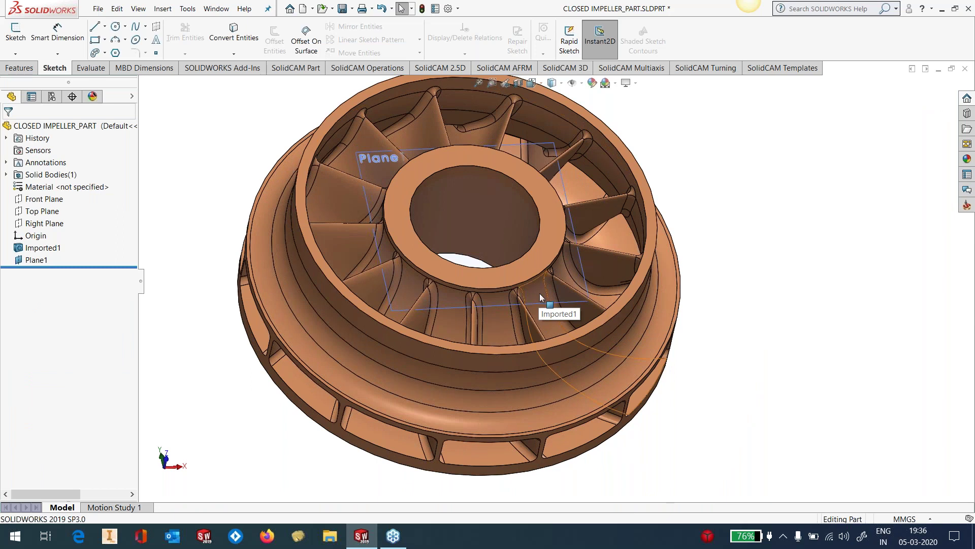
# Step: Start an intersection Split Line with Plane1 as the splitting tool and choose the hub floor, fillet and blade faces of one passage as targets
pyautogui.scroll(-4, 541, 297)
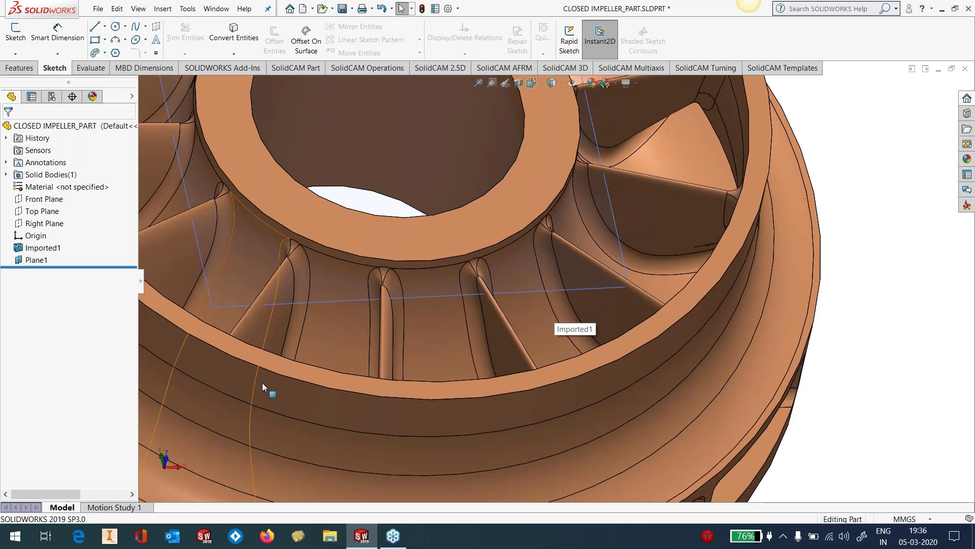
pyautogui.click(163, 9)
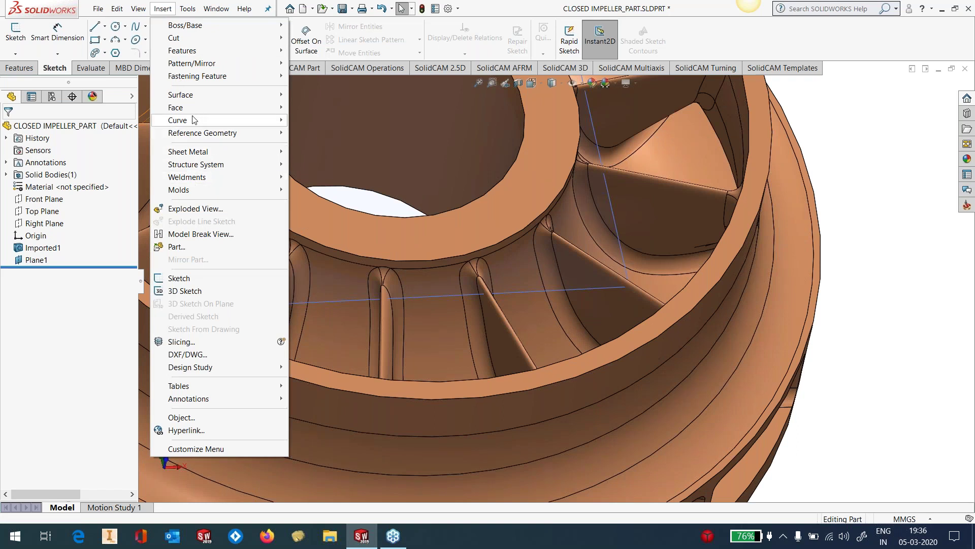
pyautogui.moveTo(193, 121)
pyautogui.click(294, 120)
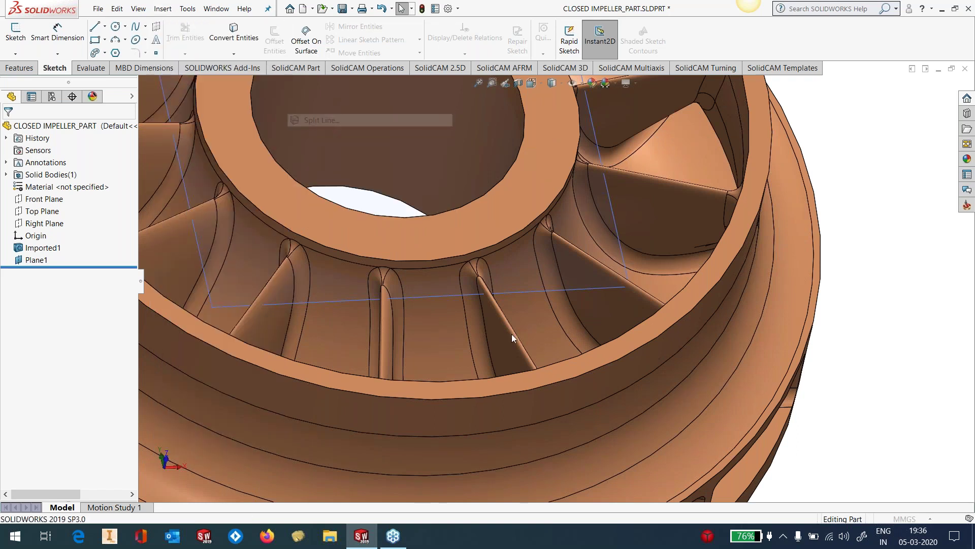
pyautogui.click(521, 293)
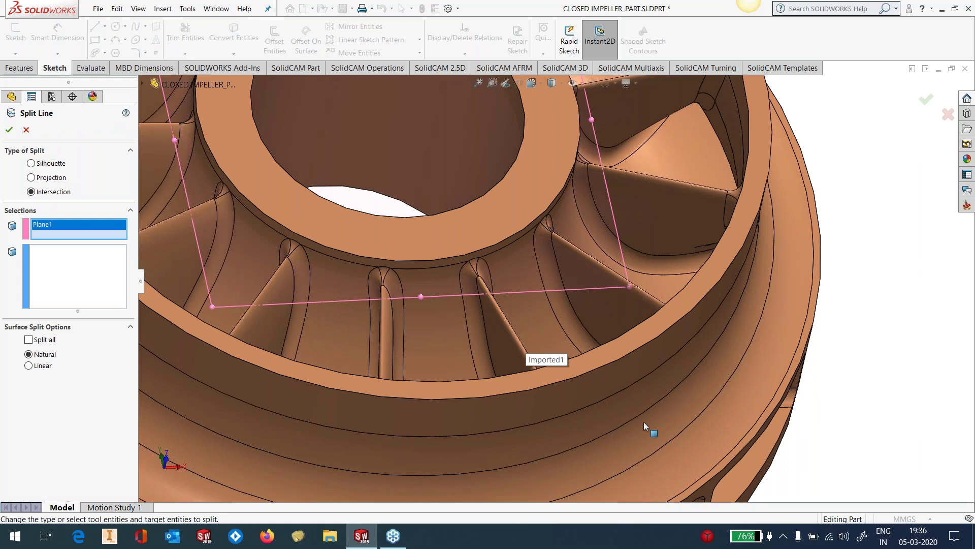
pyautogui.click(87, 276)
pyautogui.click(517, 252)
pyautogui.click(546, 255)
pyautogui.click(588, 281)
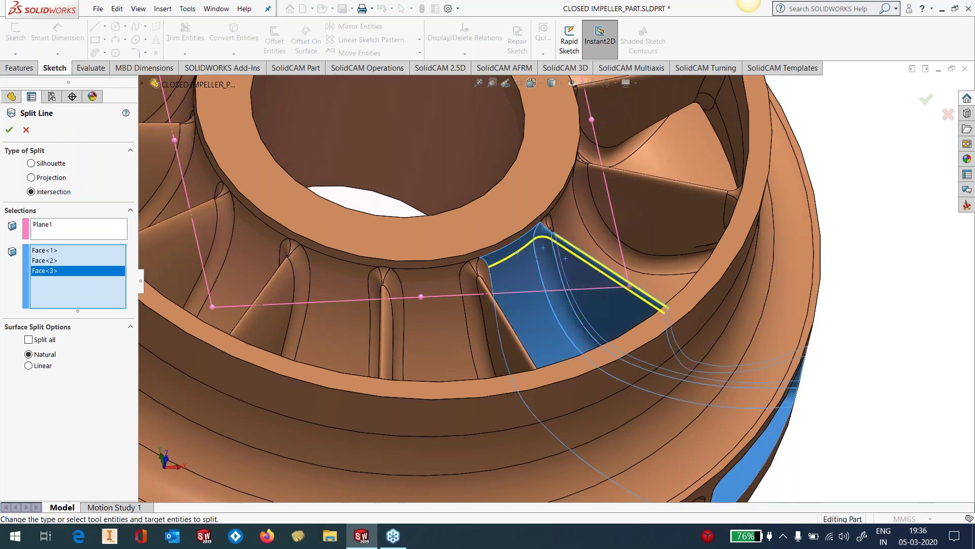
# Step: Add the passage's remaining shroud, fillet and opposite blade faces as split targets, eight faces in all, and create the split line
pyautogui.scroll(1, 523, 241)
pyautogui.moveTo(524, 242); pyautogui.dragTo(657, 164, button='middle')
pyautogui.scroll(-5, 624, 196)
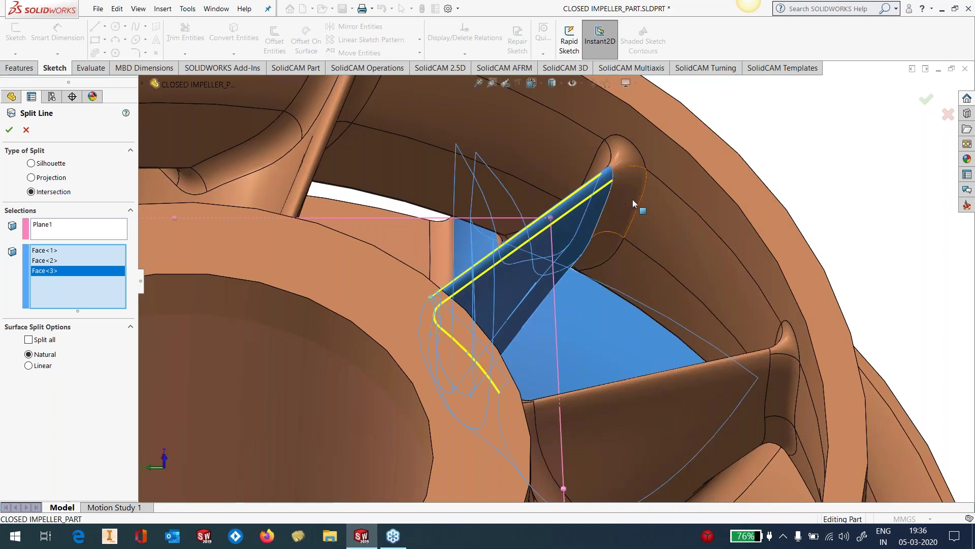
pyautogui.click(624, 196)
pyautogui.scroll(3, 691, 249)
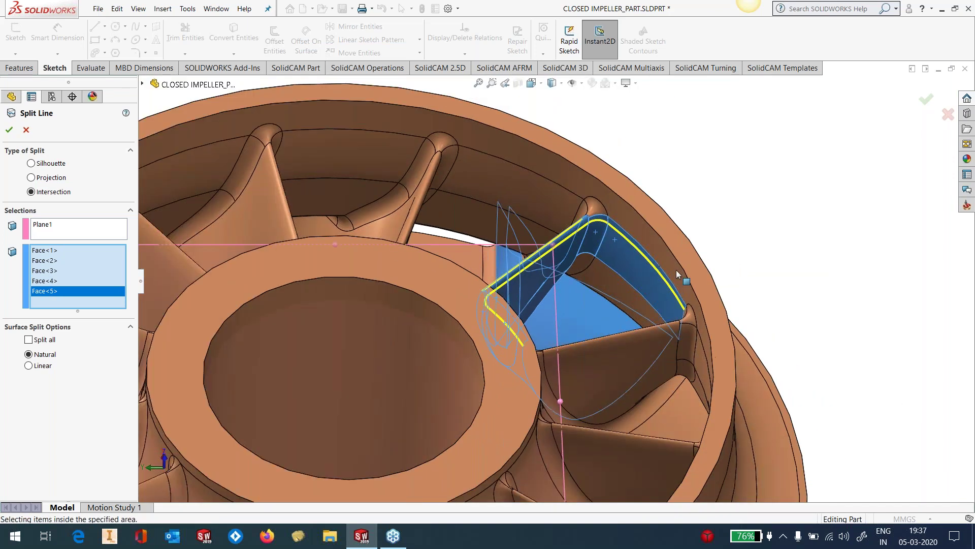
pyautogui.moveTo(675, 270); pyautogui.dragTo(666, 341, button='middle')
pyautogui.scroll(-4, 665, 330)
pyautogui.click(668, 282)
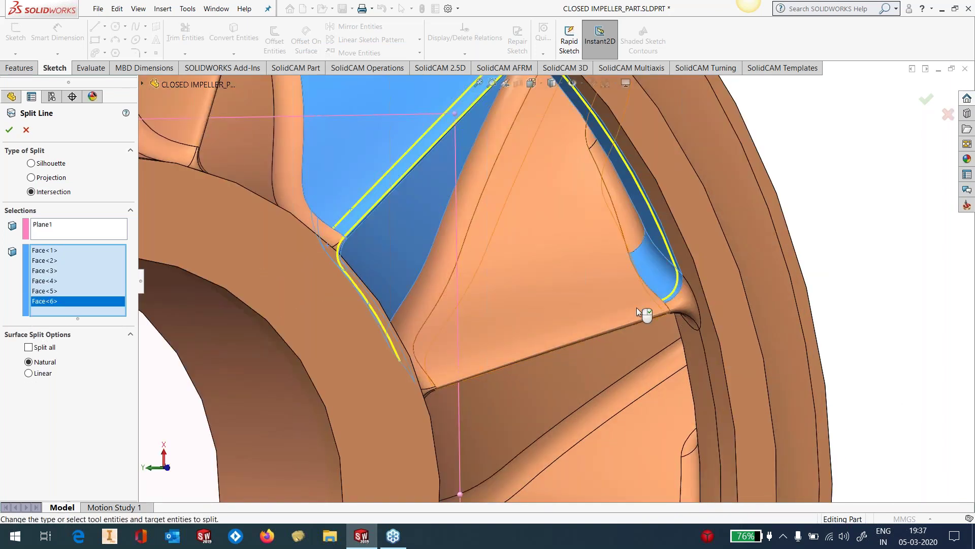
pyautogui.click(556, 334)
pyautogui.moveTo(556, 334); pyautogui.dragTo(487, 355, button='middle')
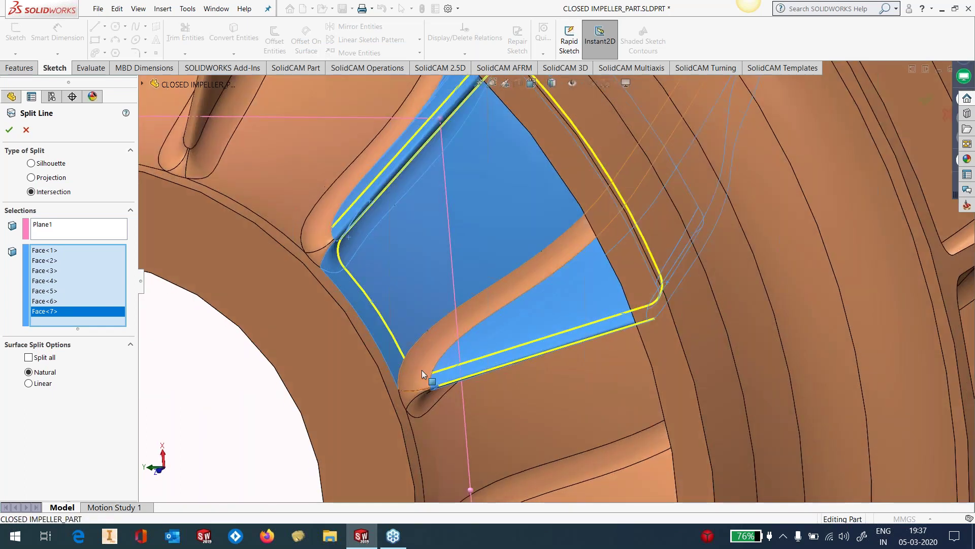
pyautogui.click(422, 369)
pyautogui.moveTo(422, 369); pyautogui.dragTo(481, 250, button='middle')
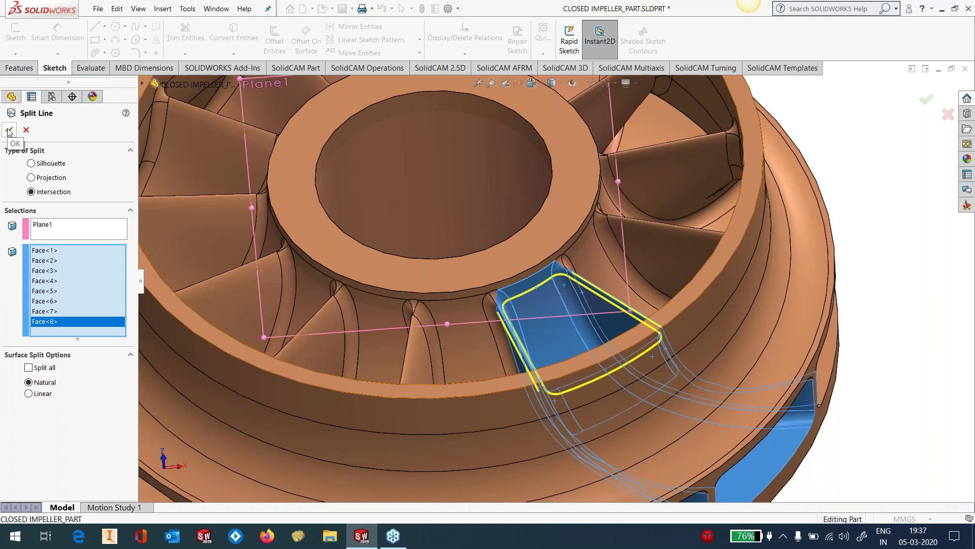
pyautogui.click(9, 131)
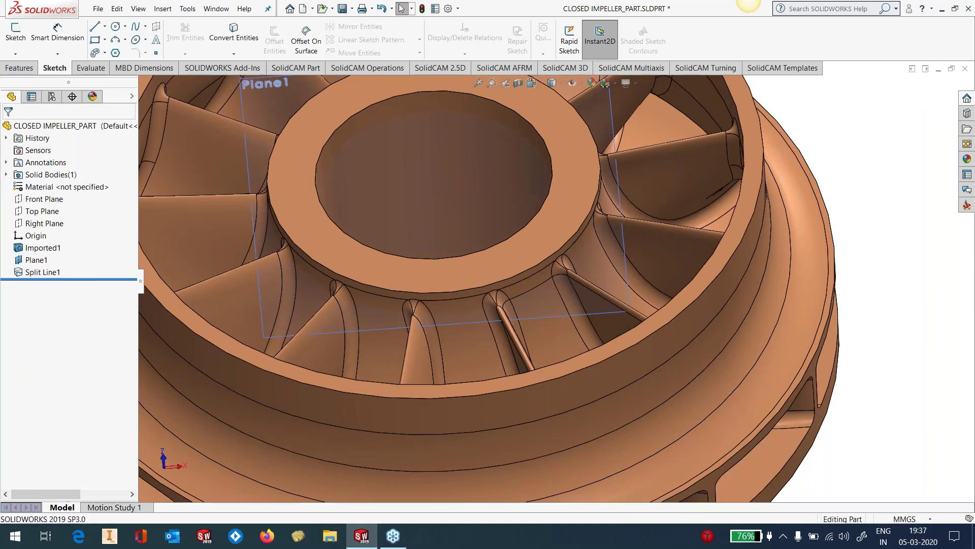
# Step: Hide Plane1 in the model view
pyautogui.click(544, 317)
pyautogui.click(588, 290)
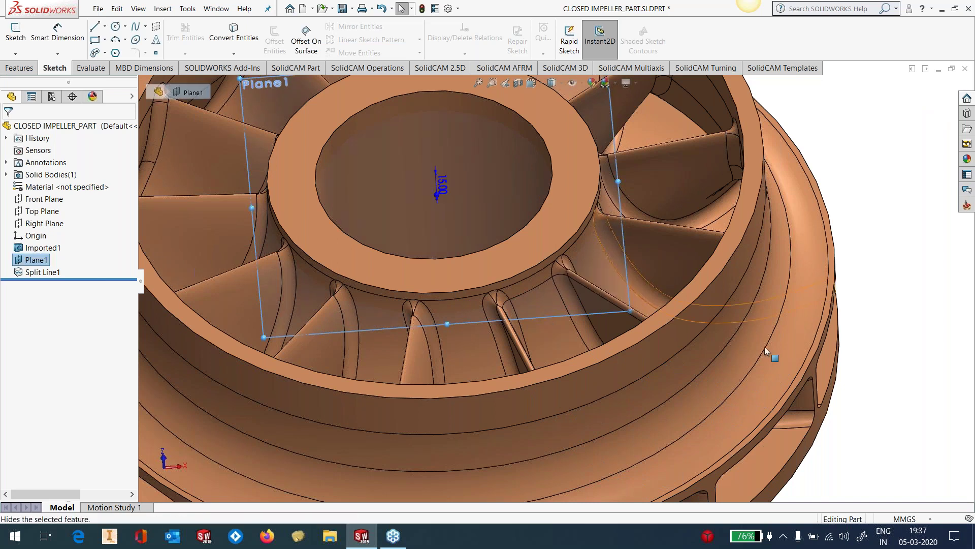
pyautogui.scroll(3, 503, 342)
pyautogui.scroll(-4, 539, 330)
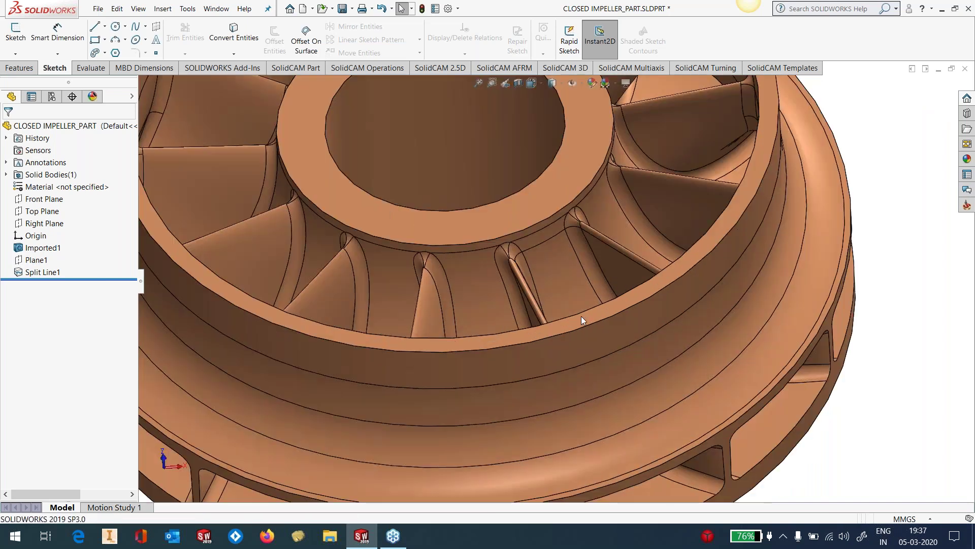
# Step: Edit the appearance of the split hub floor face in that passage and give it the standard light cyan colour
pyautogui.scroll(-1, 600, 253)
pyautogui.click(515, 271)
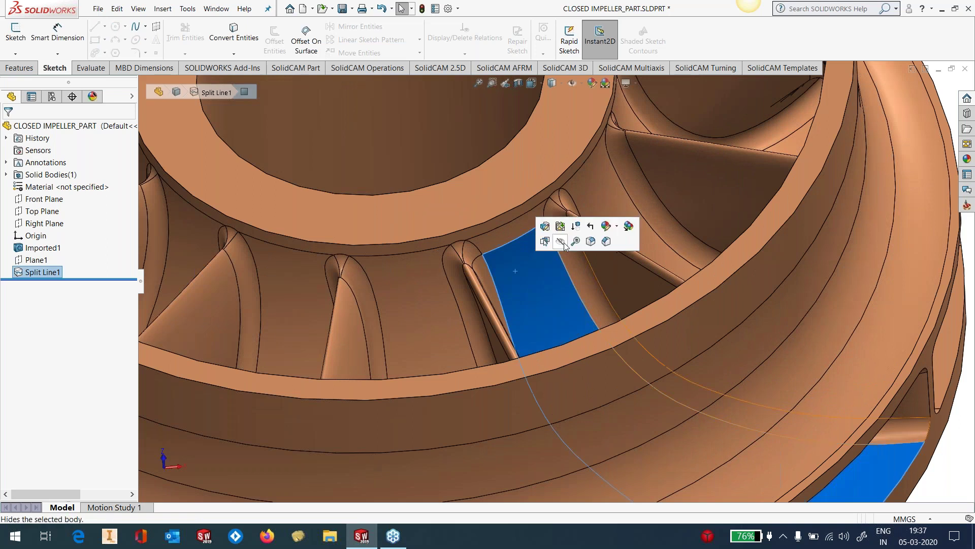
pyautogui.click(606, 225)
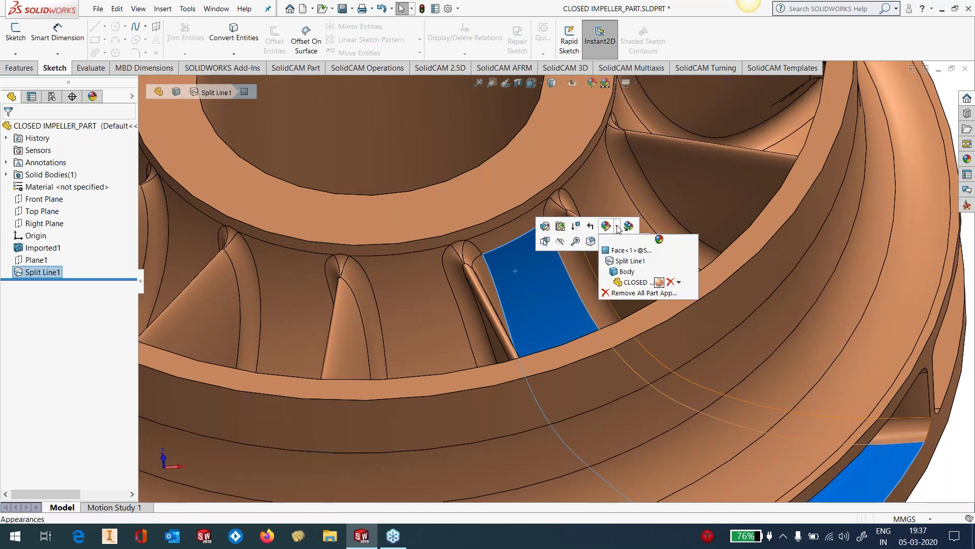
pyautogui.click(628, 252)
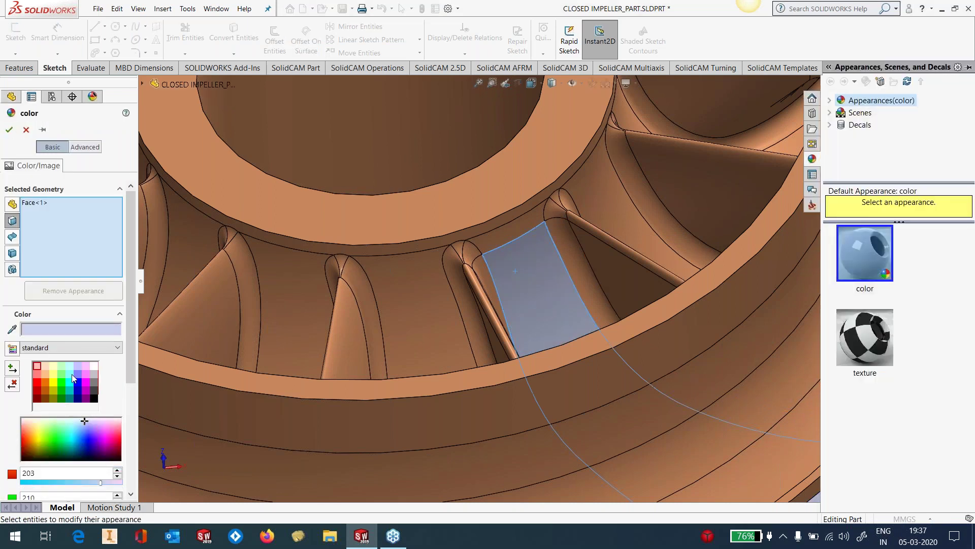
pyautogui.click(71, 374)
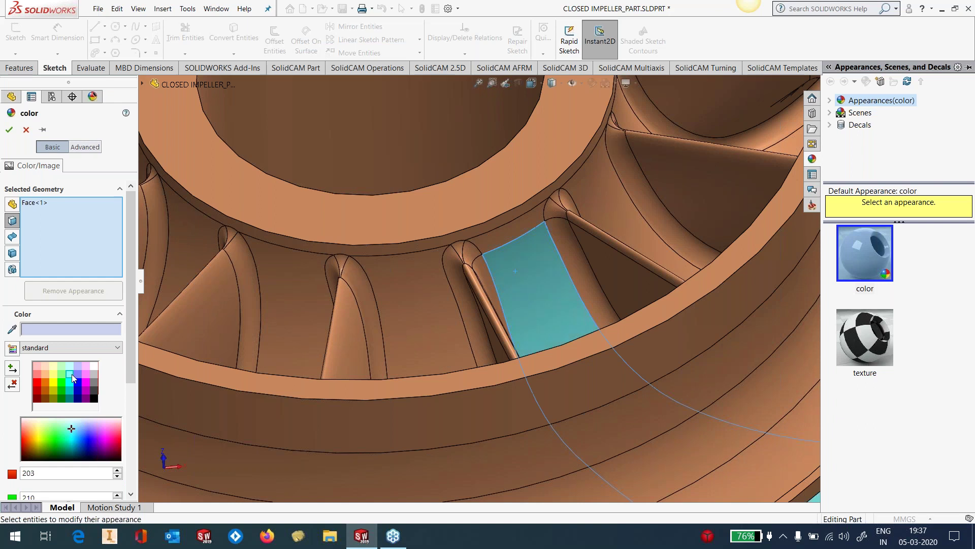
# Step: Extend the light cyan colour to the hub-side fillet, blade face, shroud-side fillet and shroud face of the same passage
pyautogui.click(569, 247)
pyautogui.click(599, 249)
pyautogui.moveTo(599, 250); pyautogui.dragTo(732, 264, button='middle')
pyautogui.click(740, 251)
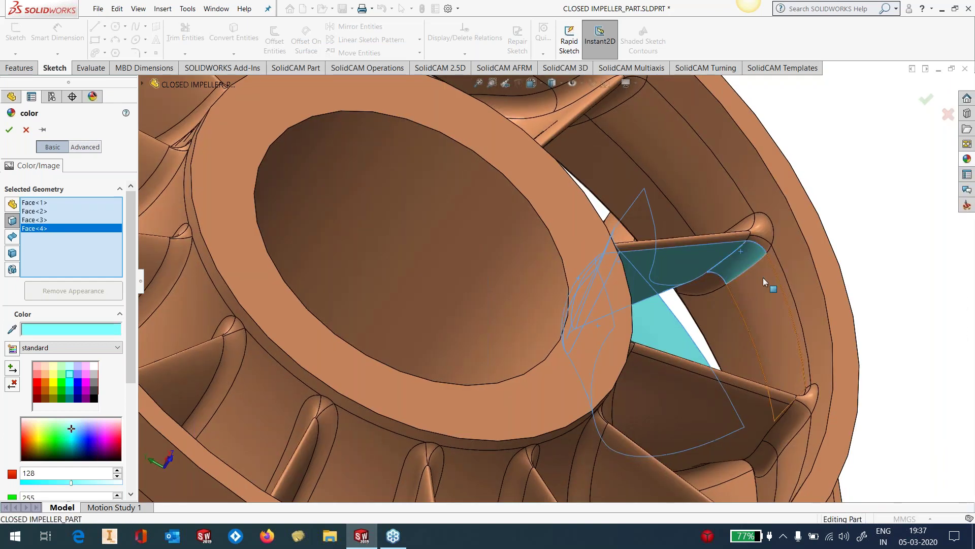
pyautogui.click(764, 279)
# Step: Add the fillet faces along the shroud and the opposite blade face of the passage to the light cyan selection
pyautogui.moveTo(737, 297); pyautogui.dragTo(723, 429, button='middle')
pyautogui.scroll(3, 723, 429)
pyautogui.scroll(-5, 701, 436)
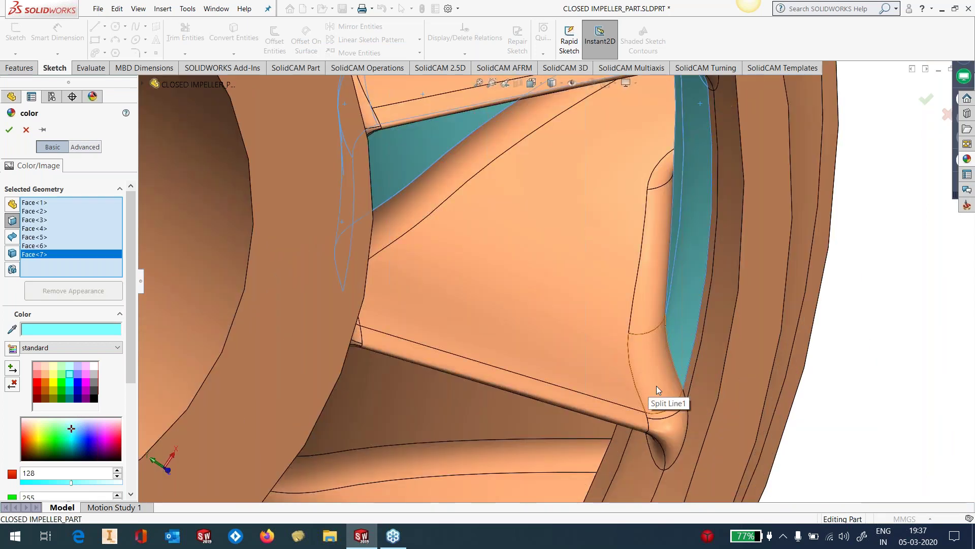
pyautogui.click(644, 381)
pyautogui.click(650, 269)
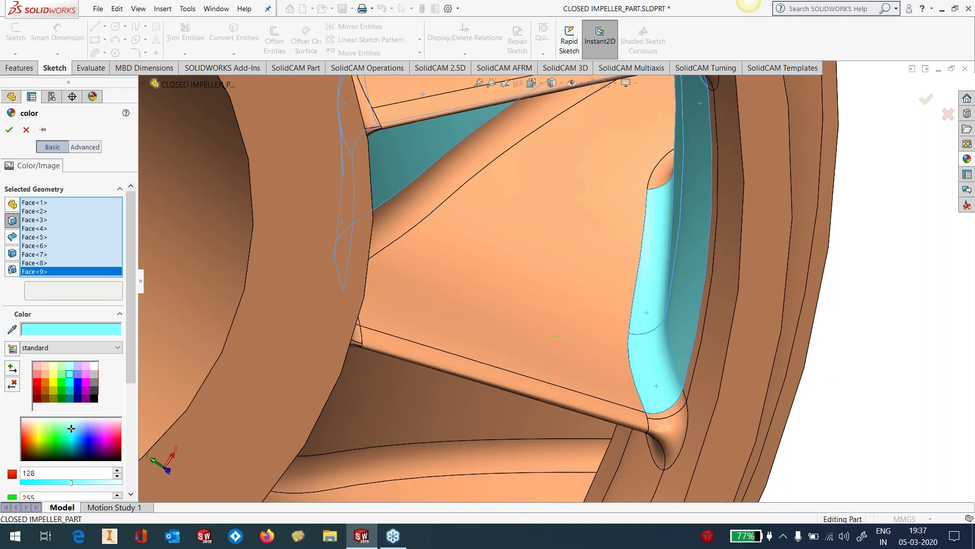
pyautogui.click(564, 335)
# Step: Add the remaining uncoloured fillet and narrow faces seen through the passage's outlet opening to the light cyan selection
pyautogui.moveTo(598, 254); pyautogui.dragTo(654, 186, button='middle')
pyautogui.scroll(2, 627, 183)
pyautogui.moveTo(627, 182); pyautogui.dragTo(519, 334, button='middle')
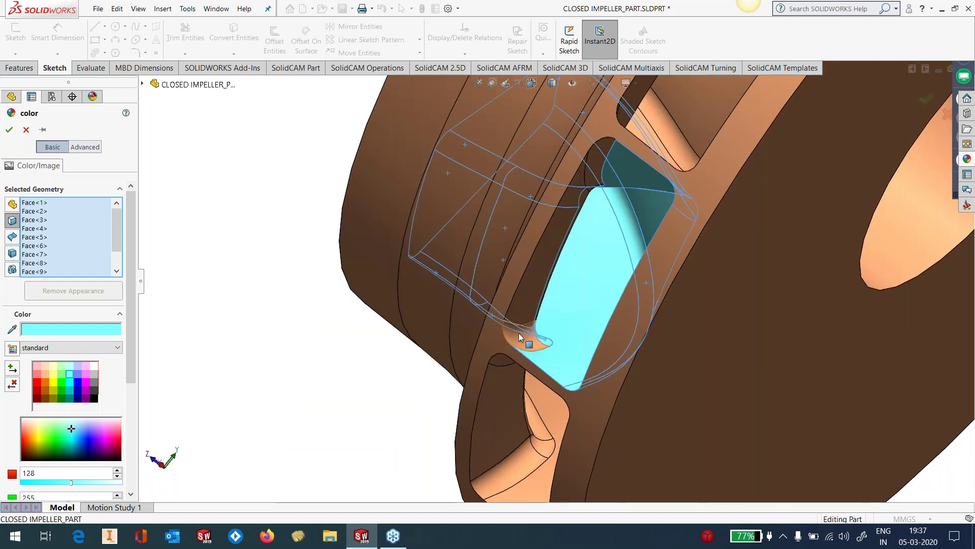
pyautogui.click(593, 156)
pyautogui.scroll(-8, 585, 214)
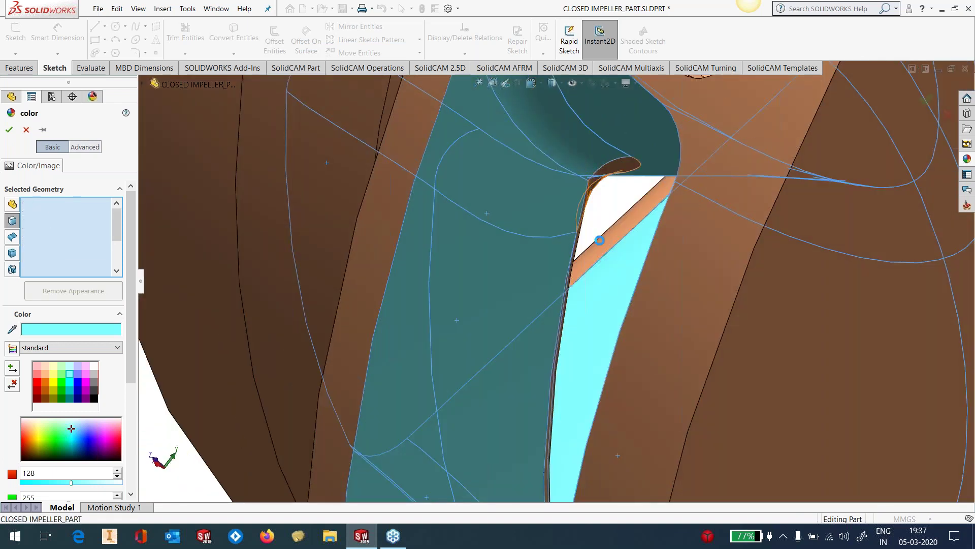
pyautogui.click(600, 240)
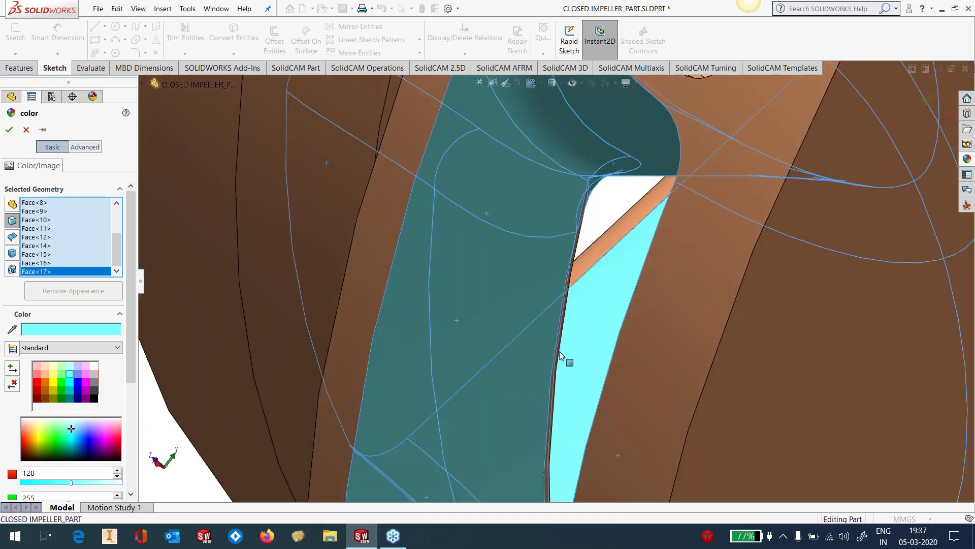
pyautogui.scroll(-6, 559, 361)
pyautogui.click(544, 396)
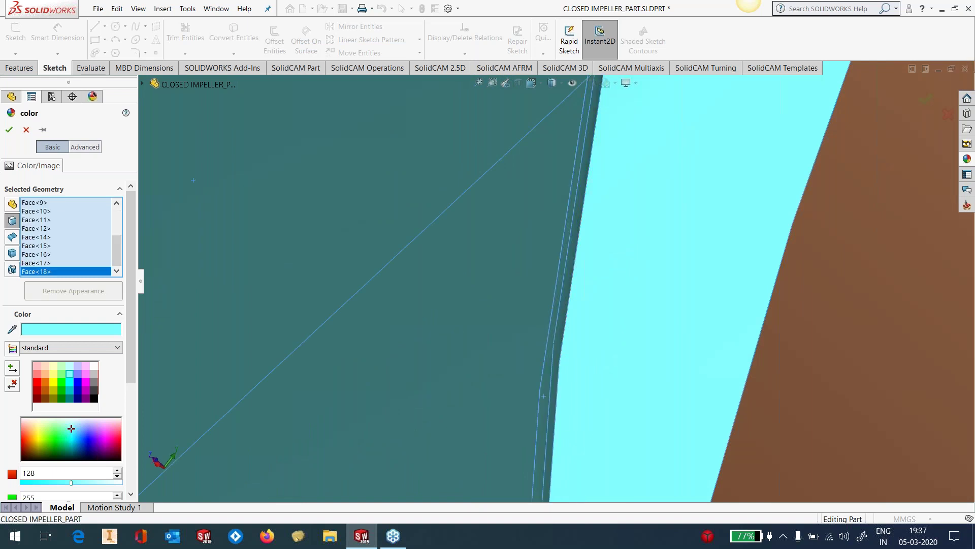
# Step: Apply the light cyan appearance to all the selected passage faces
pyautogui.scroll(8, 543, 387)
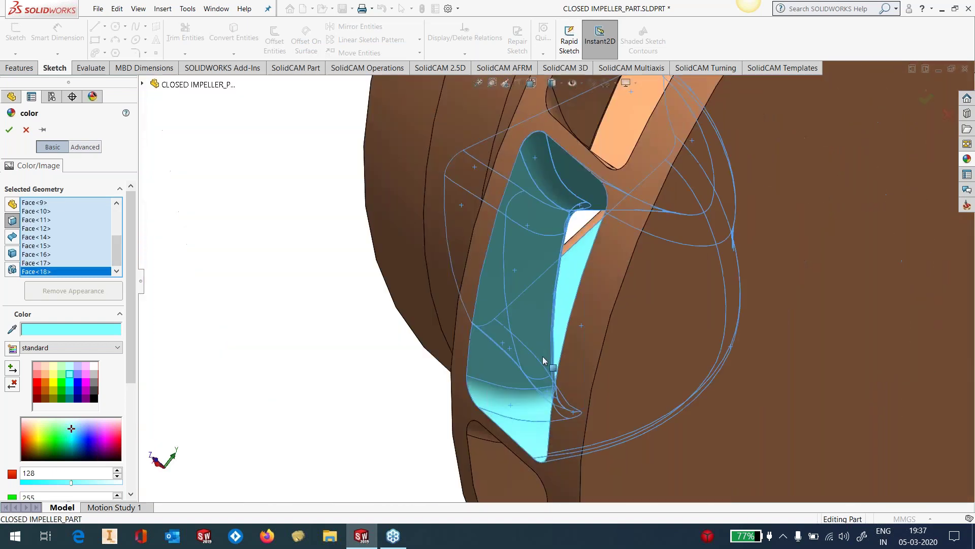
pyautogui.moveTo(542, 356); pyautogui.dragTo(722, 333, button='middle')
pyautogui.scroll(6, 721, 333)
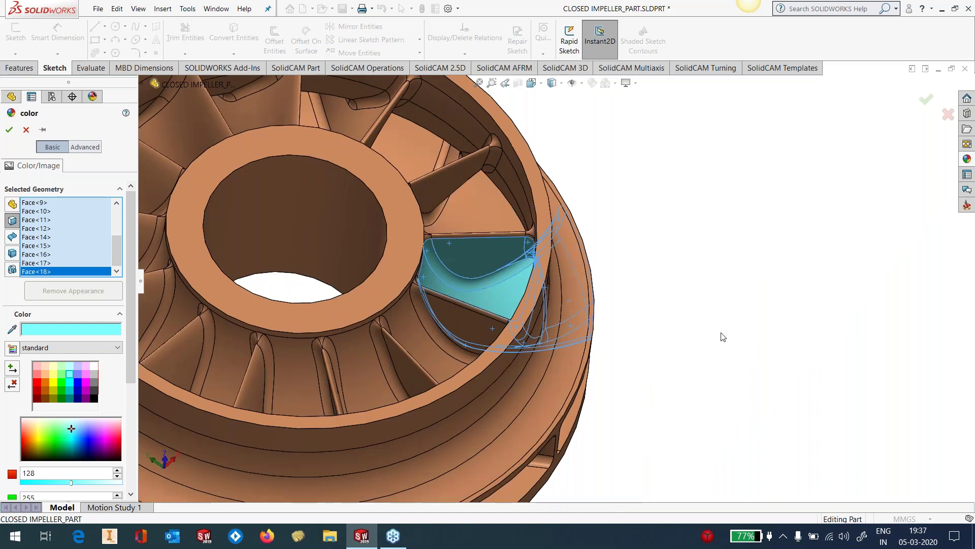
pyautogui.scroll(-2, 485, 264)
pyautogui.click(7, 134)
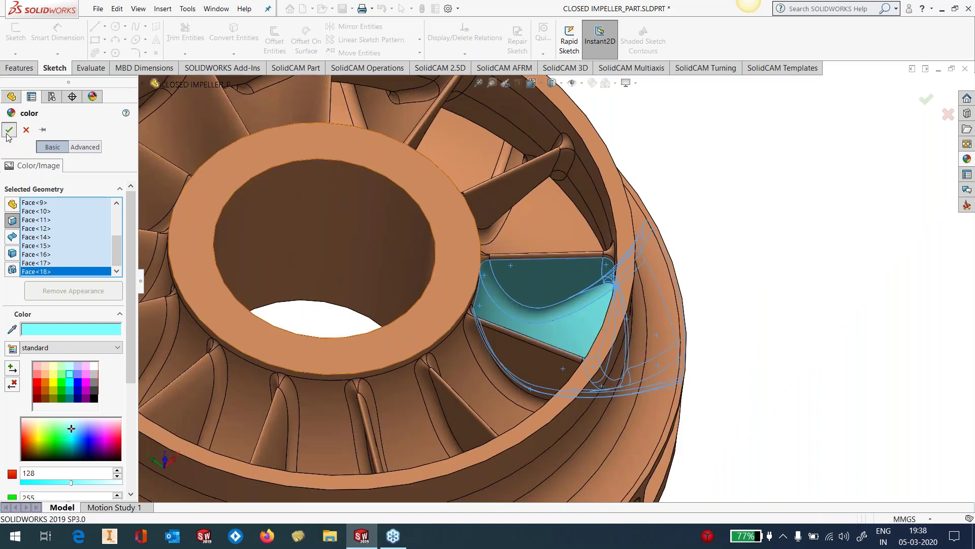
# Step: Examine the coloured passage from its inlet side and its outlet opening on the impeller's rim
pyautogui.scroll(3, 730, 310)
pyautogui.scroll(-1, 579, 315)
pyautogui.moveTo(578, 312); pyautogui.dragTo(534, 284, button='middle')
pyautogui.scroll(2, 534, 283)
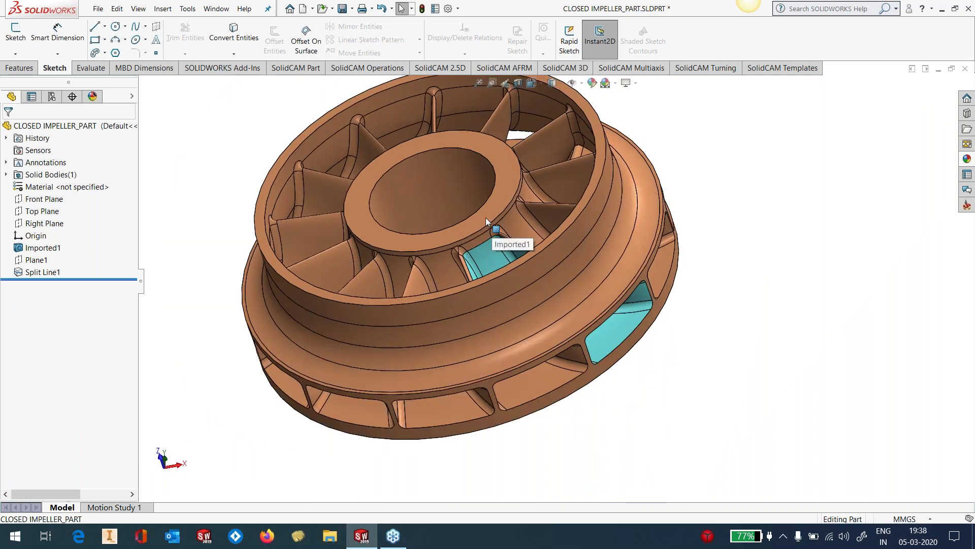
pyautogui.scroll(-2, 497, 239)
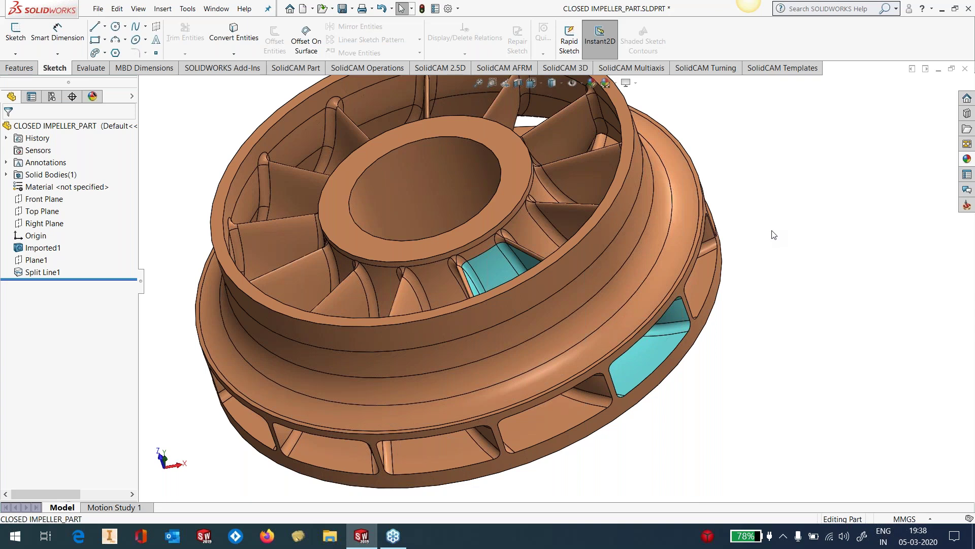
pyautogui.scroll(-3, 511, 288)
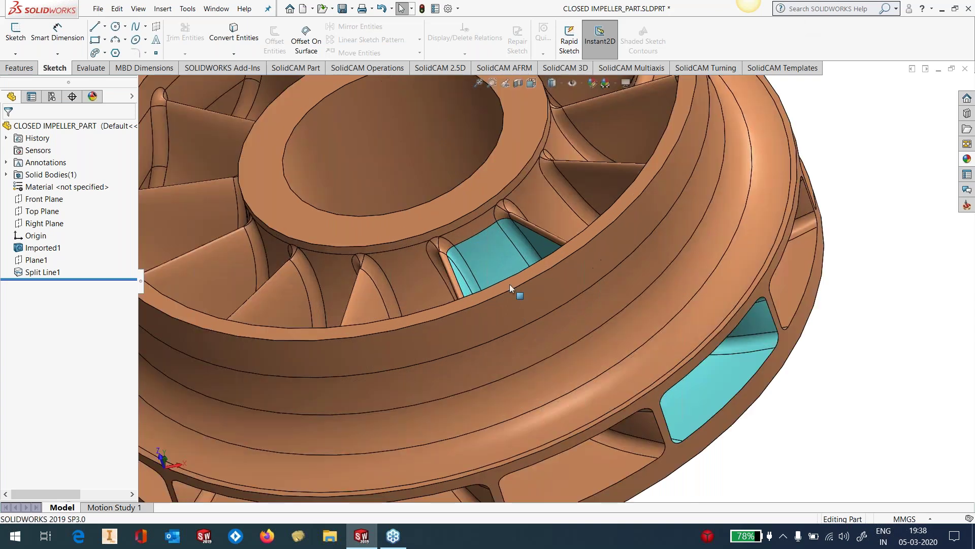
pyautogui.moveTo(510, 287); pyautogui.dragTo(542, 319, button='middle')
pyautogui.scroll(2, 536, 333)
pyautogui.scroll(-3, 483, 251)
pyautogui.moveTo(486, 255); pyautogui.dragTo(498, 223, button='middle')
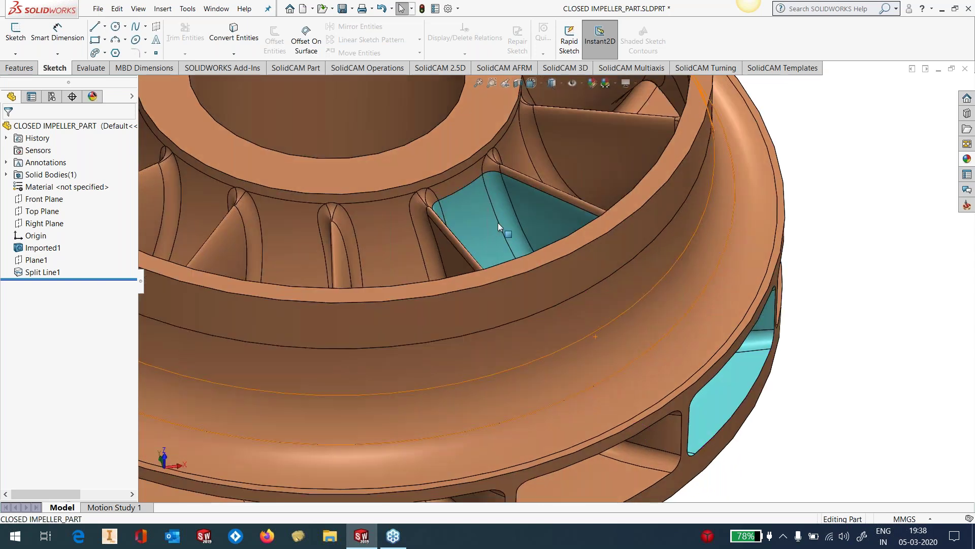
pyautogui.scroll(3, 556, 246)
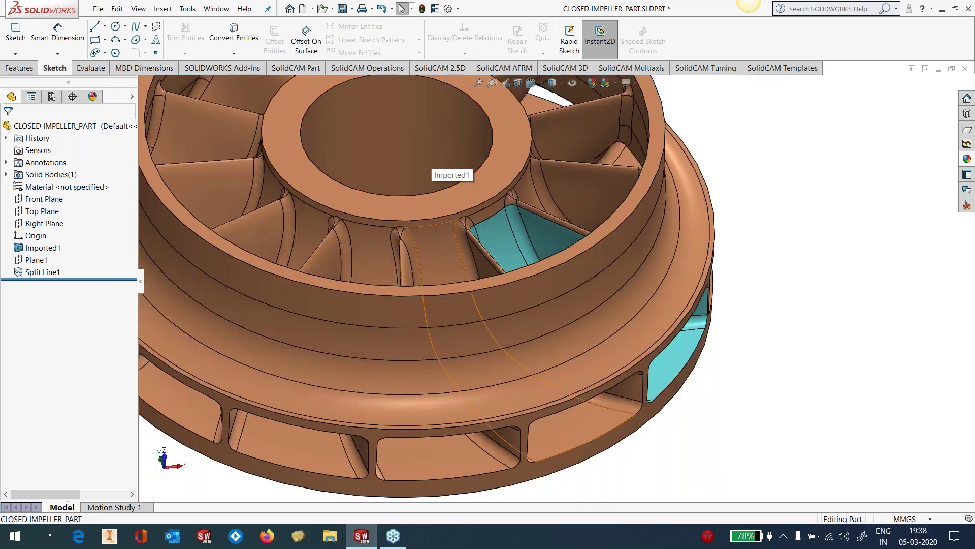
pyautogui.moveTo(551, 283); pyautogui.dragTo(567, 391, button='middle')
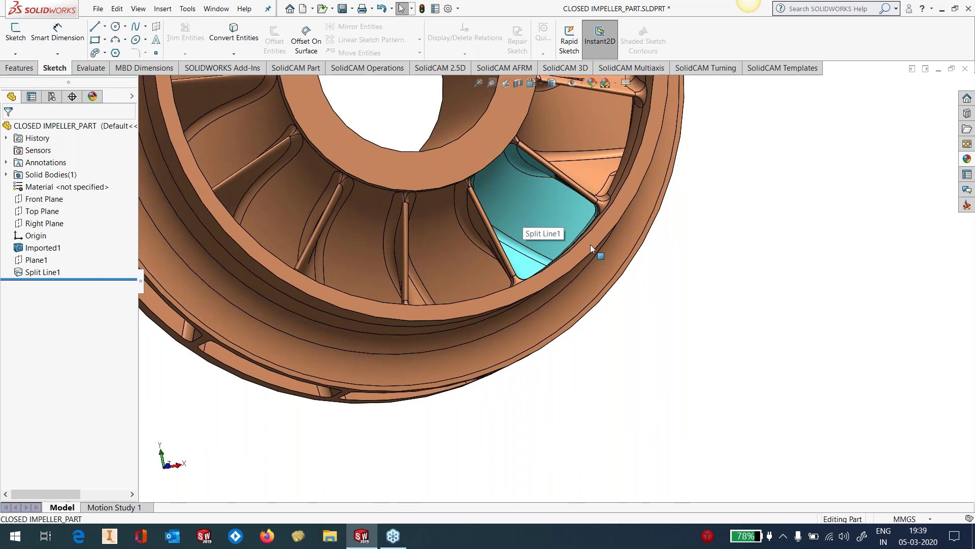
pyautogui.moveTo(591, 277); pyautogui.dragTo(709, 240, button='middle')
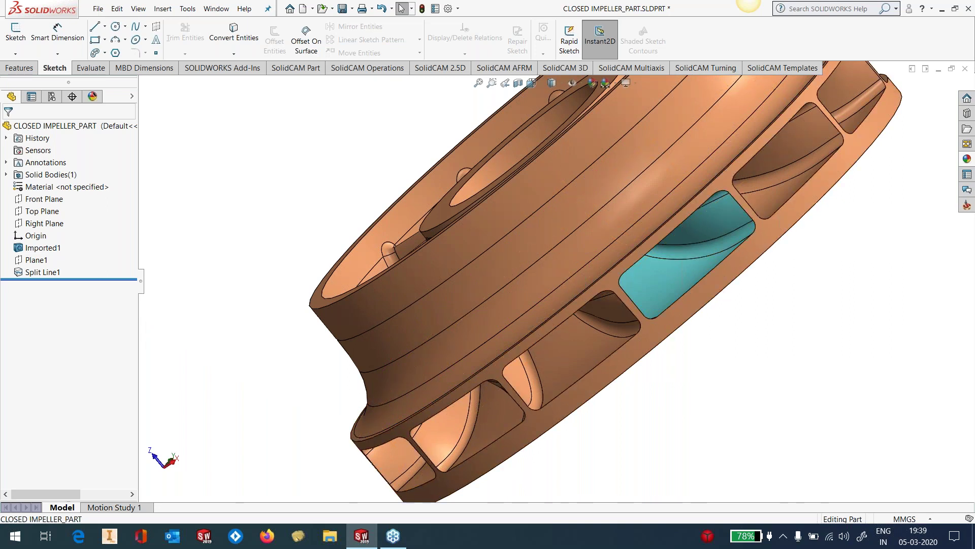
pyautogui.press('f')
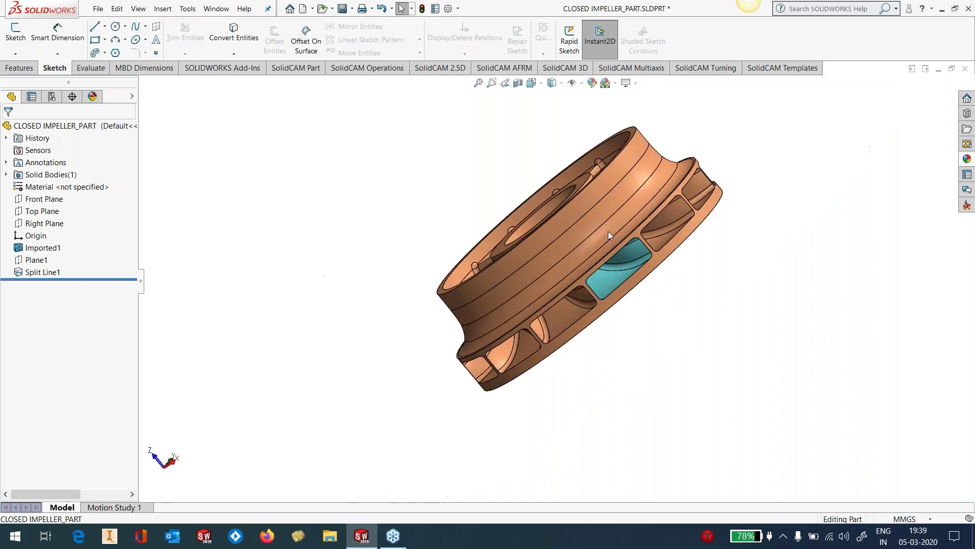
pyautogui.moveTo(598, 234); pyautogui.dragTo(644, 326, button='middle')
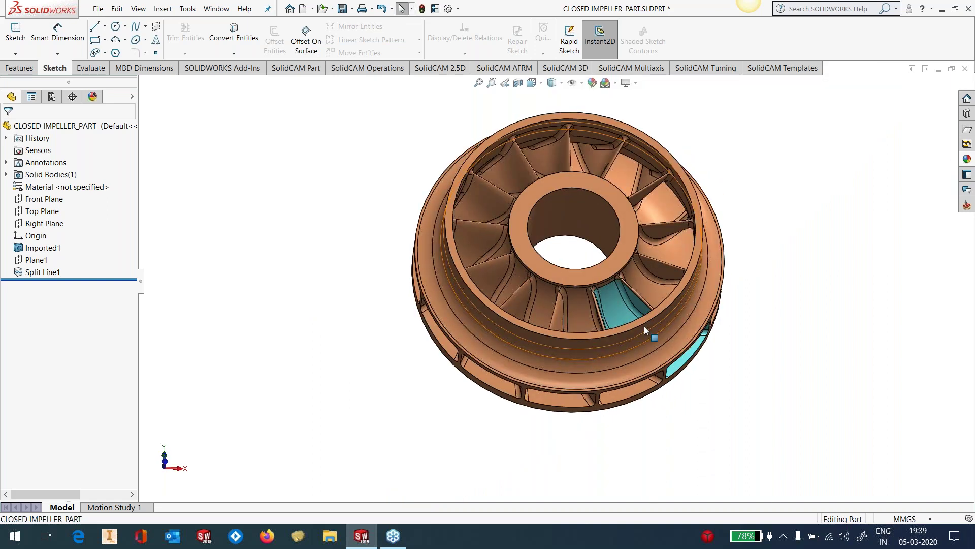
pyautogui.scroll(-5, 641, 324)
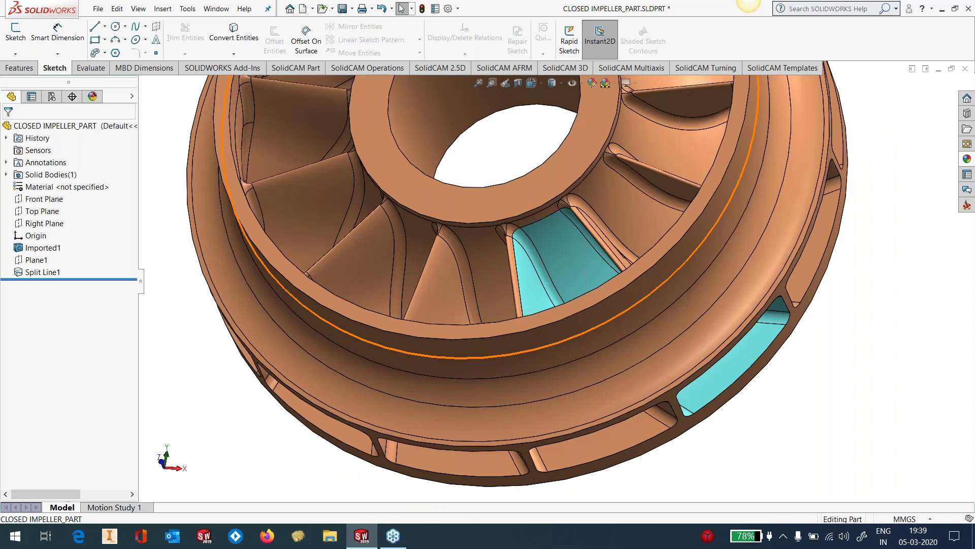
pyautogui.scroll(-1, 644, 329)
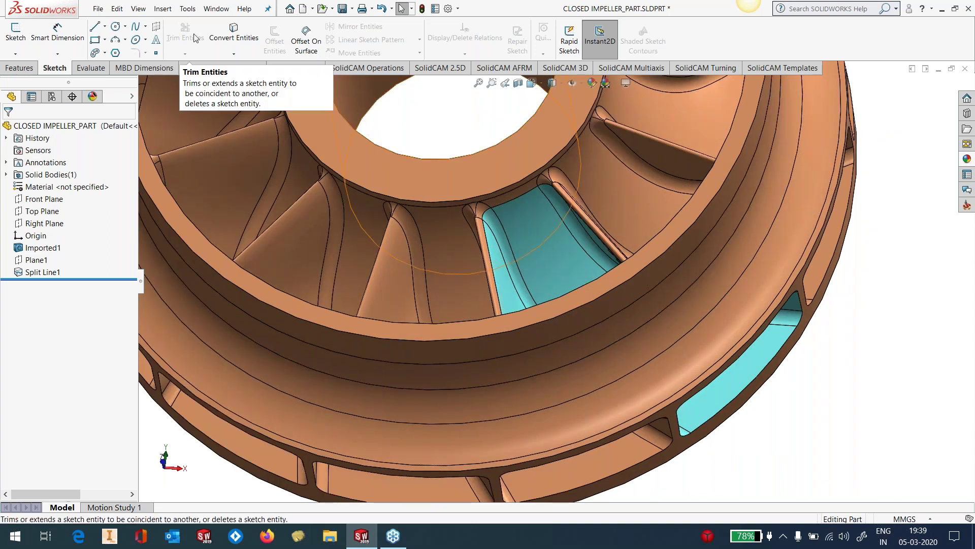
# Step: Create a single lengthwise face curve on one blade face of the cyan passage, with the crosswise mesh curves off and the lengthwise count 1
pyautogui.click(187, 9)
pyautogui.moveTo(241, 296)
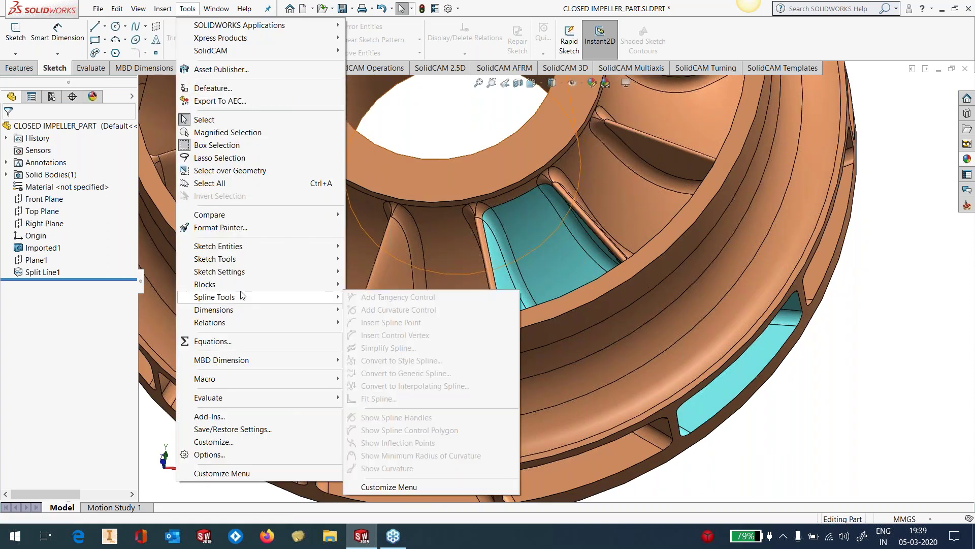
pyautogui.moveTo(250, 259)
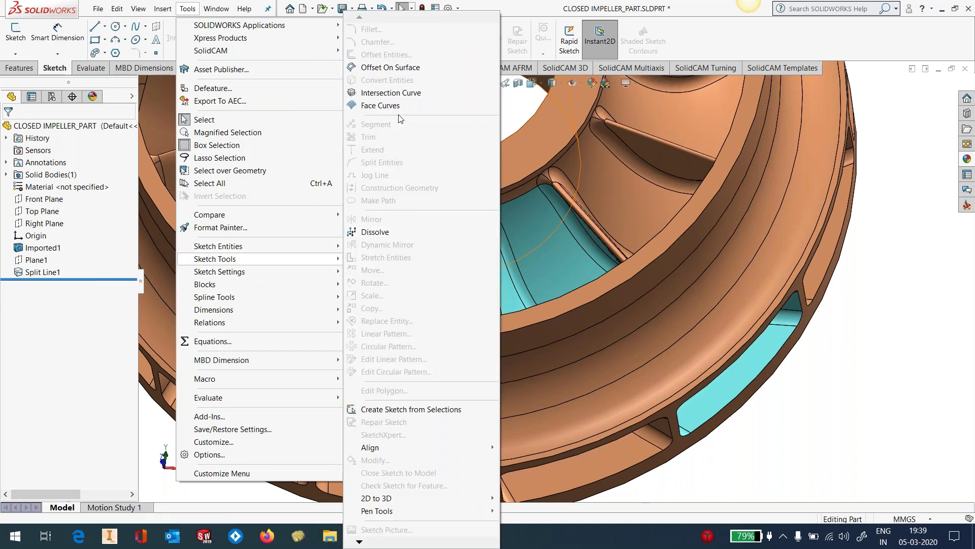
pyautogui.click(386, 105)
pyautogui.moveTo(500, 271); pyautogui.dragTo(501, 302, button='middle')
pyautogui.click(501, 301)
pyautogui.click(16, 226)
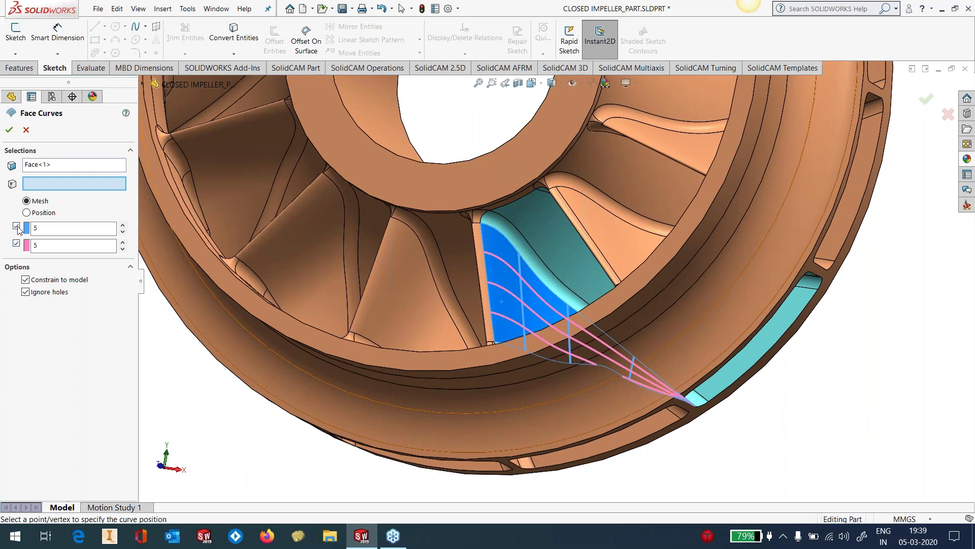
pyautogui.write('1')
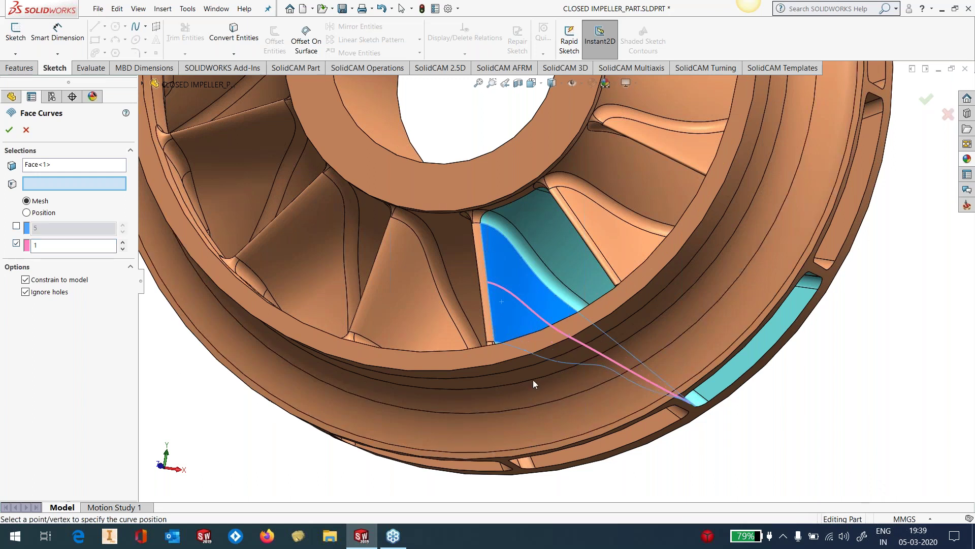
pyautogui.moveTo(533, 379); pyautogui.dragTo(315, 321, button='middle')
pyautogui.press('Return')
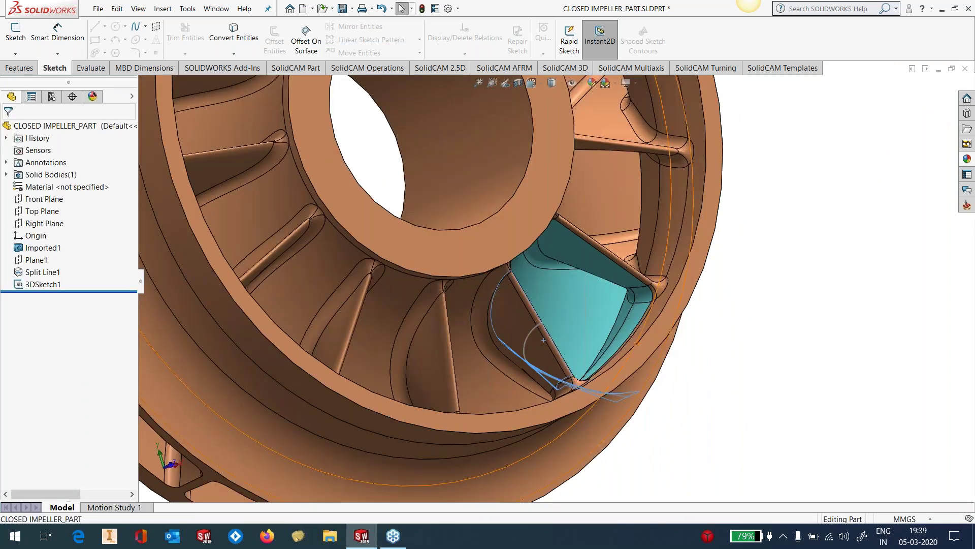
# Step: Extract a matching face curve from the opposite blade face of the passage, with only one lengthwise mesh curve
pyautogui.click(188, 9)
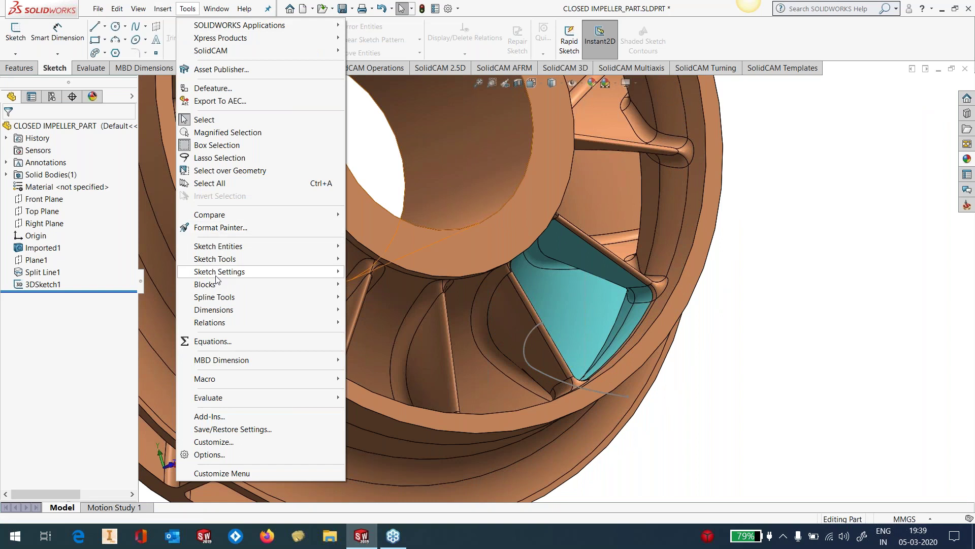
pyautogui.moveTo(231, 260)
pyautogui.click(380, 105)
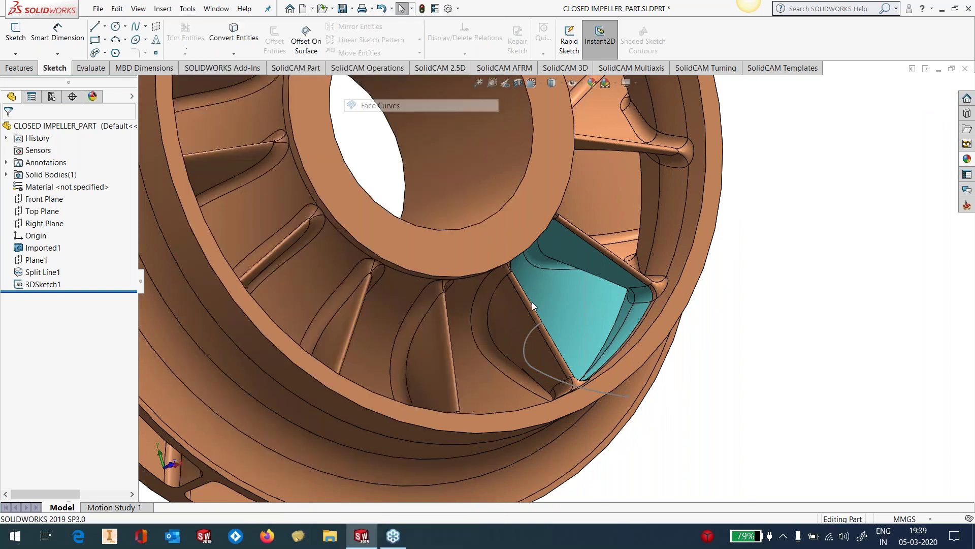
pyautogui.click(602, 272)
pyautogui.moveTo(597, 288); pyautogui.dragTo(566, 239, button='middle')
pyautogui.click(16, 226)
pyautogui.moveTo(41, 247); pyautogui.dragTo(1, 270)
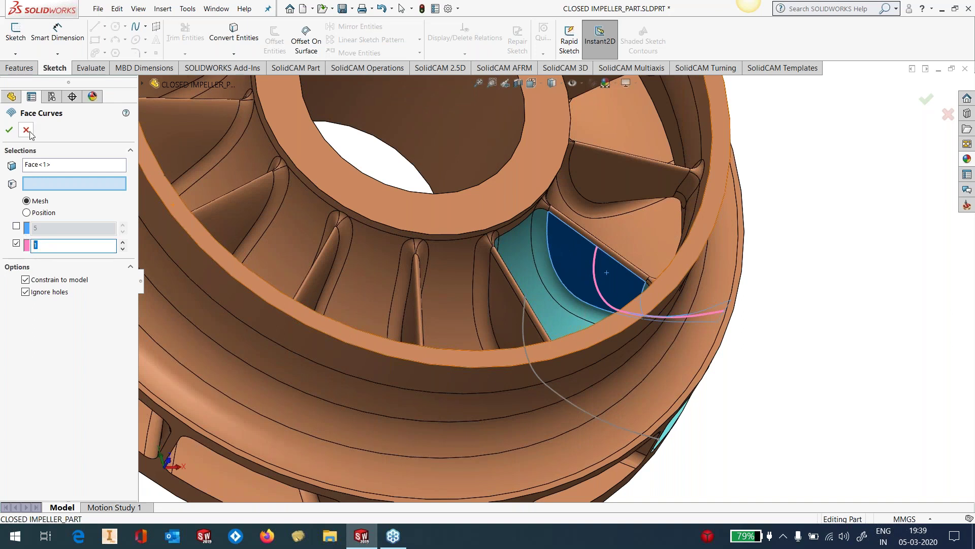
pyautogui.click(10, 130)
# Step: Create a lofted surface across the passage using the two blade face curves, 3DSketch1 and 3DSketch2, as profiles
pyautogui.moveTo(746, 284); pyautogui.dragTo(691, 275, button='middle')
pyautogui.click(163, 9)
pyautogui.moveTo(179, 97)
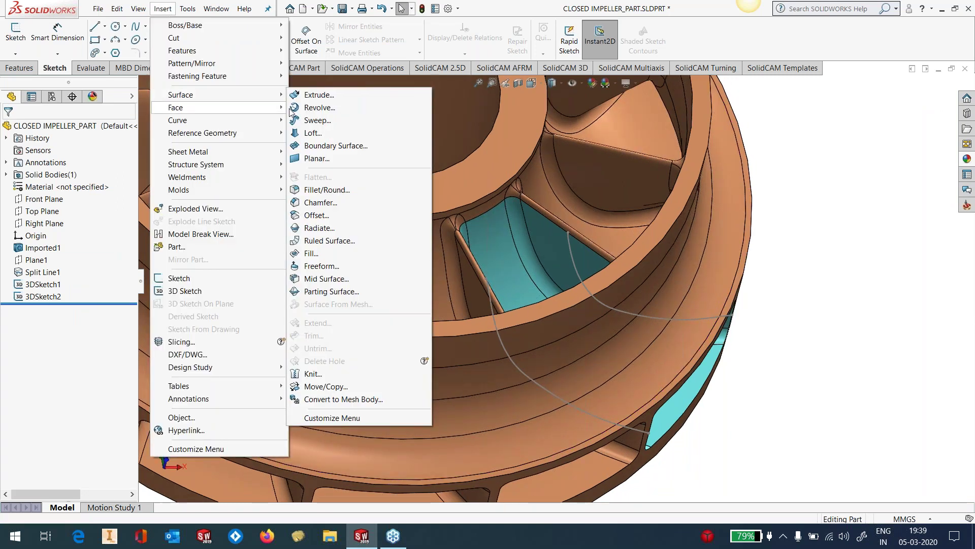
pyautogui.click(313, 132)
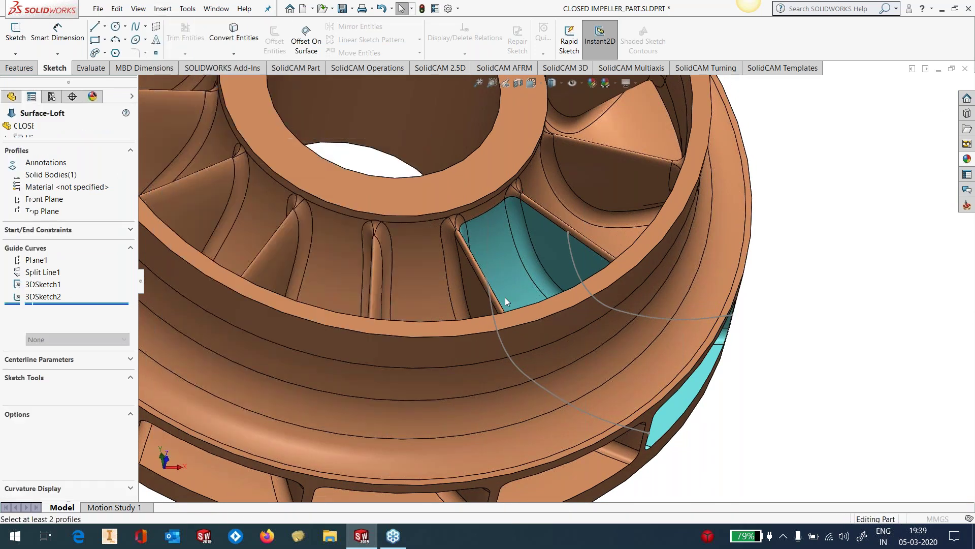
pyautogui.click(504, 348)
pyautogui.click(572, 261)
pyautogui.moveTo(572, 261); pyautogui.dragTo(507, 399, button='middle')
pyautogui.click(9, 131)
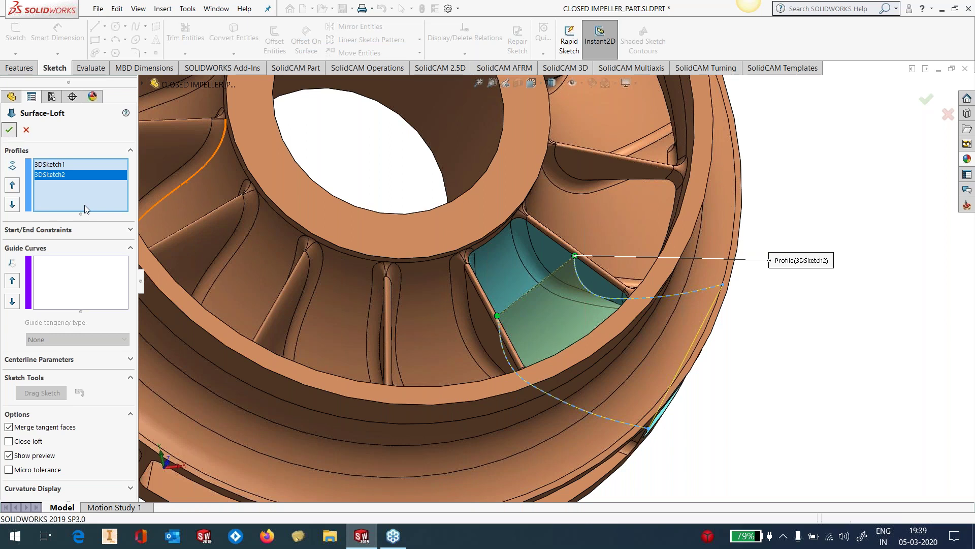
# Step: Extract one lengthwise face curve along the middle of the lofted surface, with the crosswise mesh curves off
pyautogui.click(187, 9)
pyautogui.moveTo(297, 260)
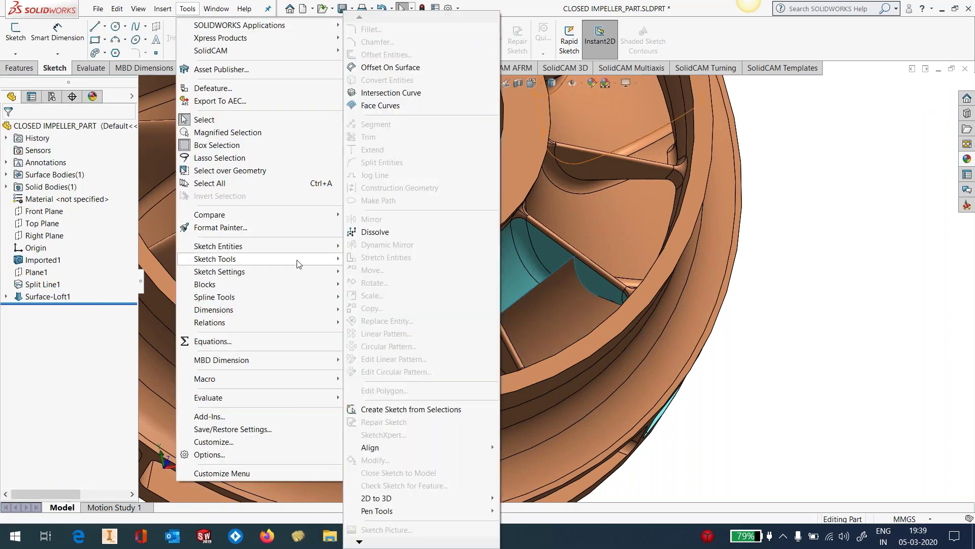
pyautogui.click(380, 106)
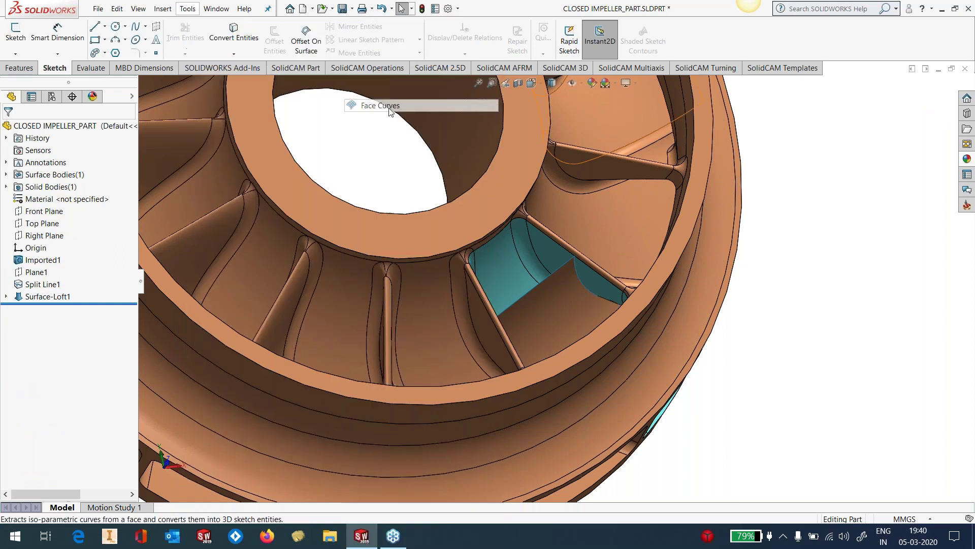
pyautogui.click(542, 301)
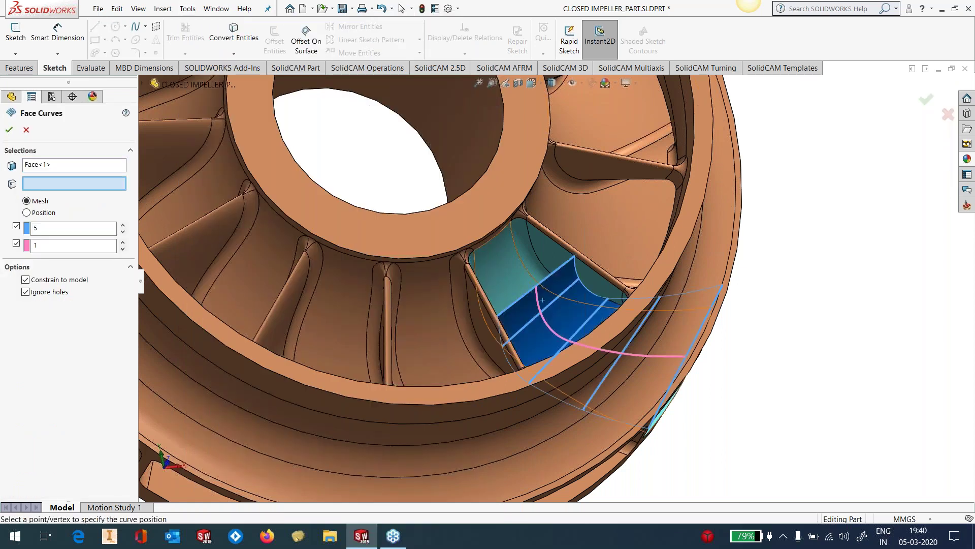
pyautogui.click(16, 225)
pyautogui.click(9, 130)
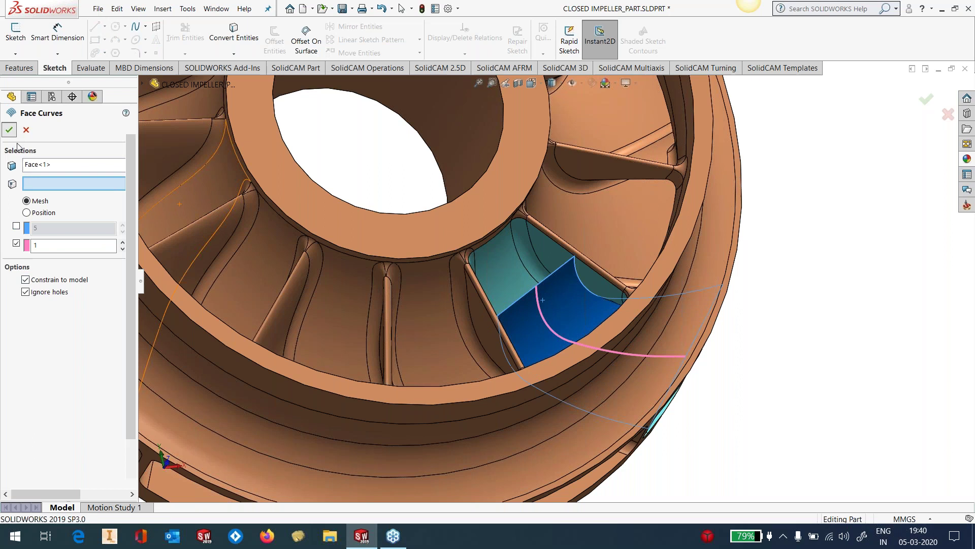
# Step: Hide the lofted surface body Surface-Loft1, leaving the mid-passage curve in view
pyautogui.moveTo(838, 335); pyautogui.dragTo(825, 265, button='middle')
pyautogui.click(53, 302)
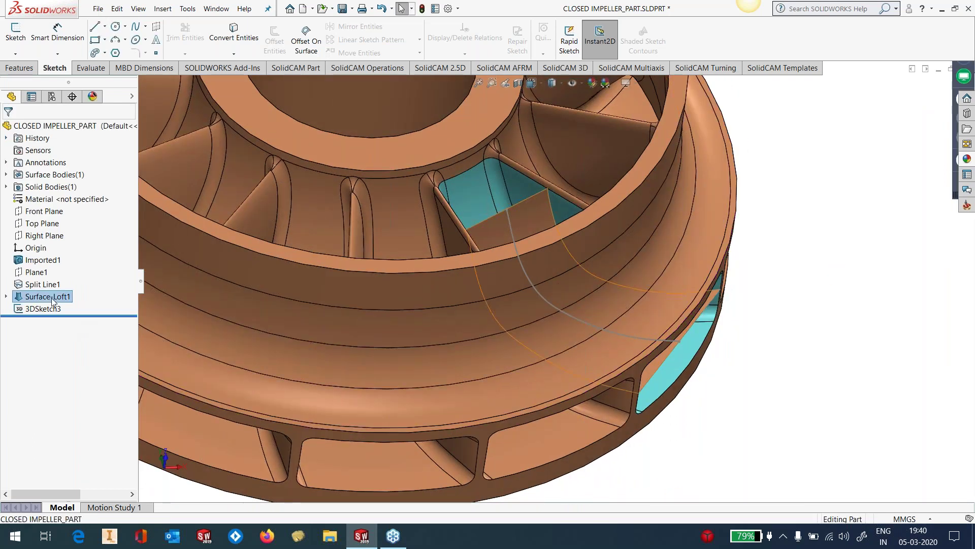
pyautogui.click(82, 290)
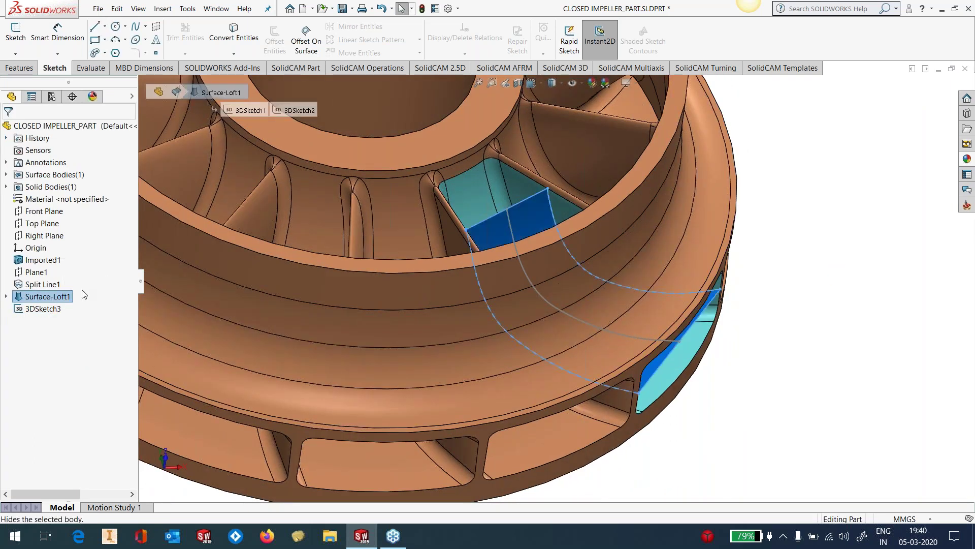
# Step: Add a sketch point about midway along the mid-passage curve in 3DSketch3 and exit the sketch
pyautogui.click(791, 296)
pyautogui.scroll(2, 636, 251)
pyautogui.scroll(-2, 614, 238)
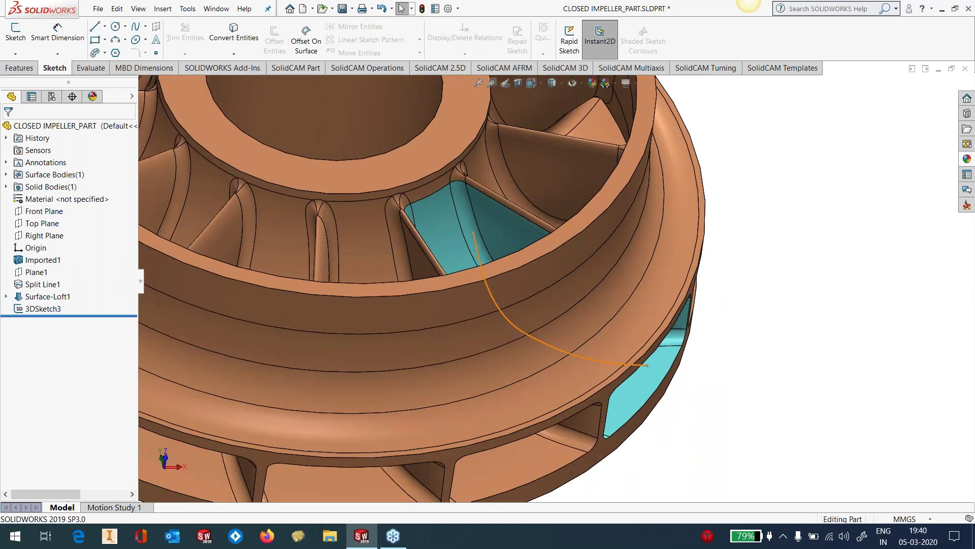
pyautogui.doubleClick(524, 337)
pyautogui.click(551, 289)
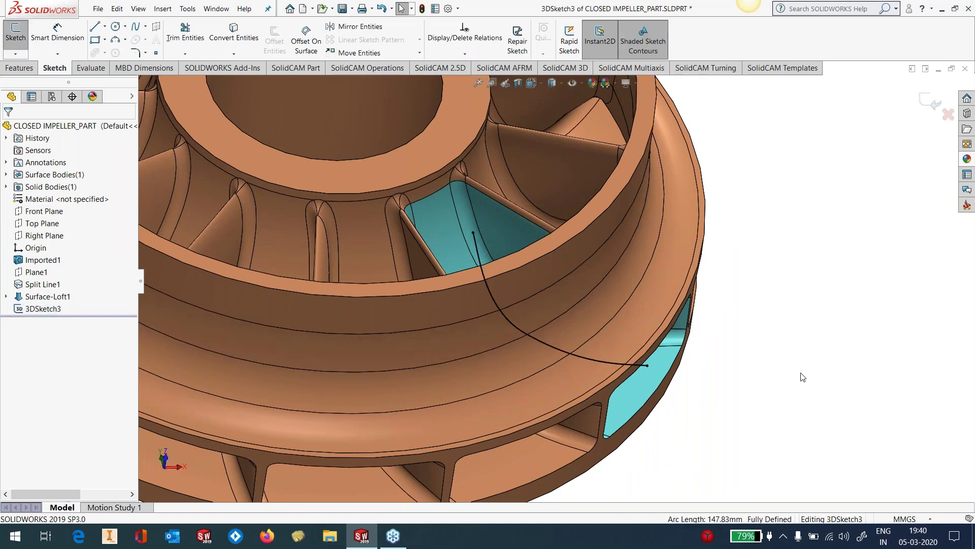
pyautogui.click(156, 53)
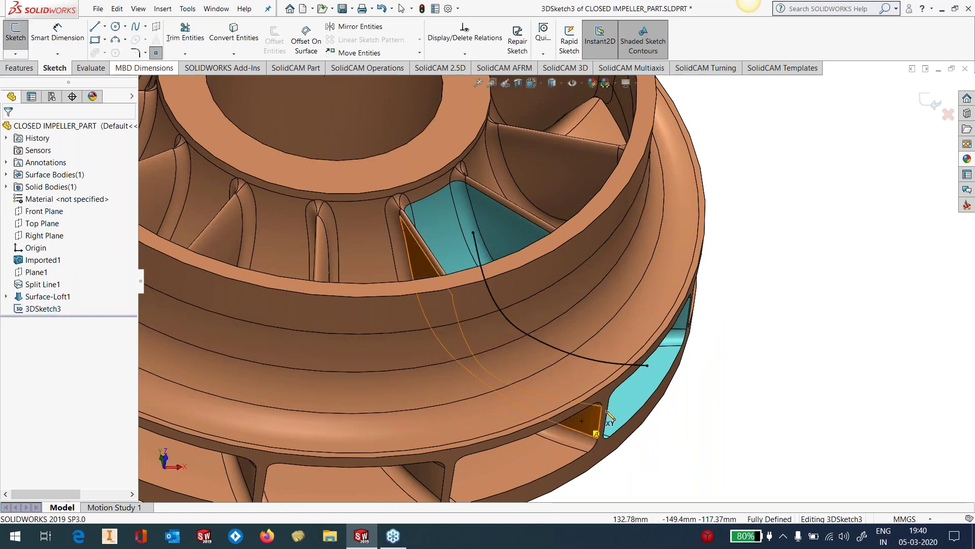
pyautogui.click(530, 336)
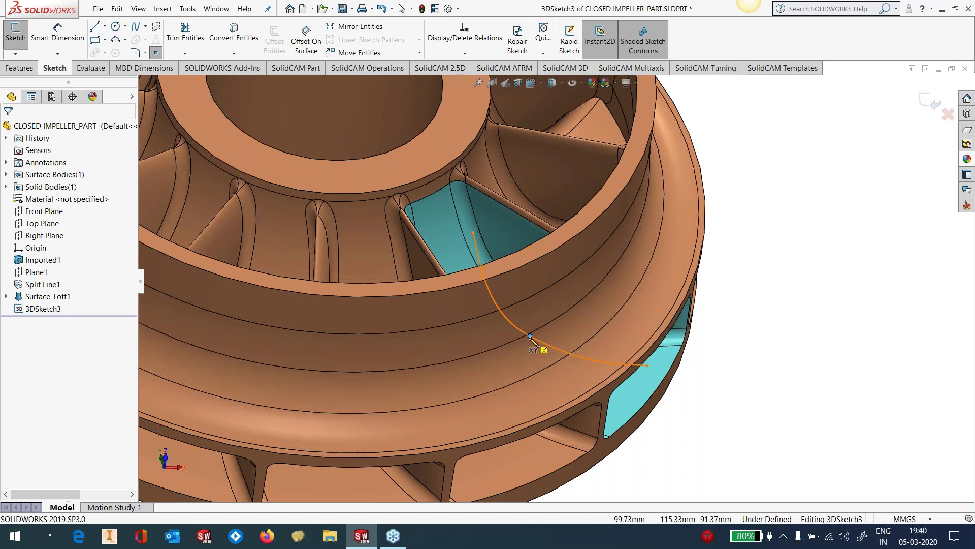
pyautogui.click(10, 131)
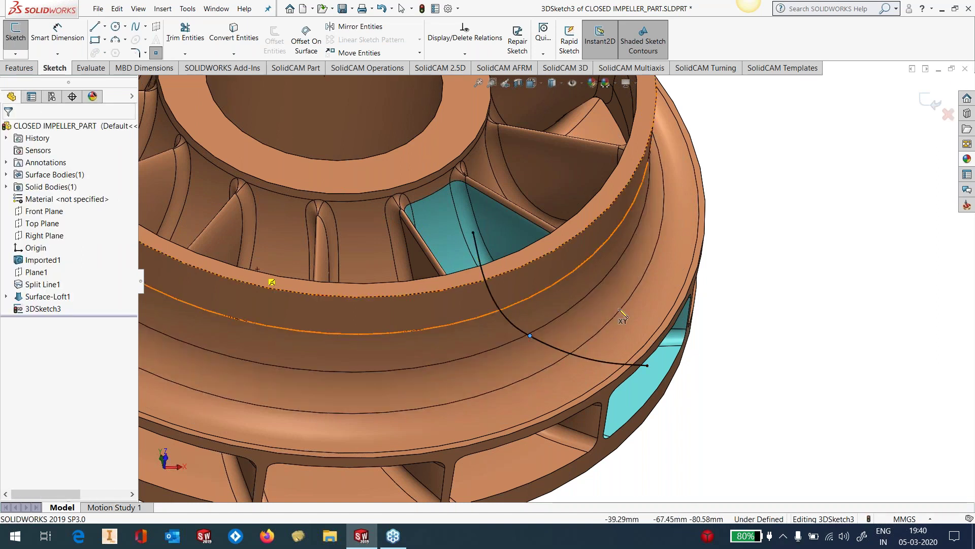
pyautogui.moveTo(623, 316); pyautogui.dragTo(884, 260, button='middle')
pyautogui.click(931, 104)
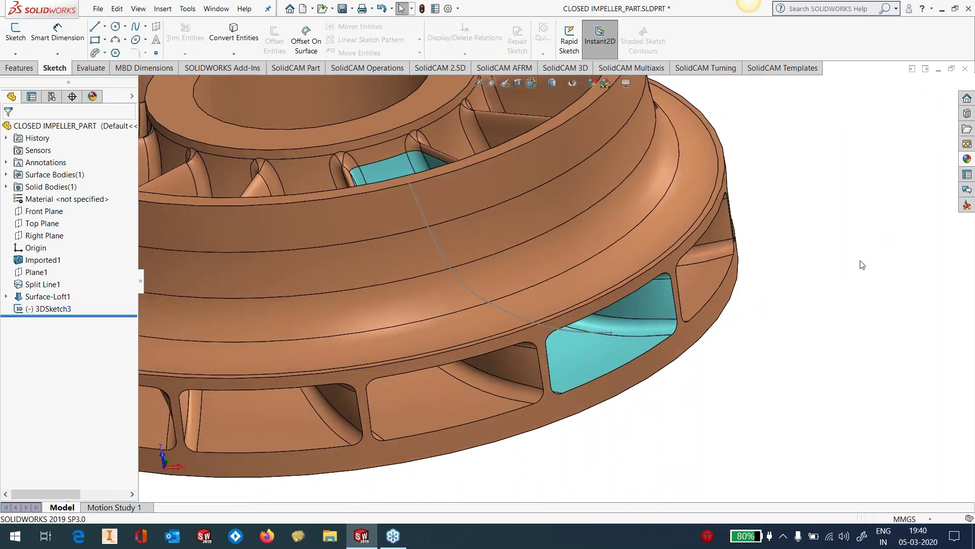
# Step: Create a reference plane through the mid-passage curve's two endpoints and its intermediate point, and enlarge it beyond the impeller's outer rim
pyautogui.scroll(3, 481, 230)
pyautogui.scroll(-3, 481, 230)
pyautogui.moveTo(529, 280); pyautogui.dragTo(540, 291, button='middle')
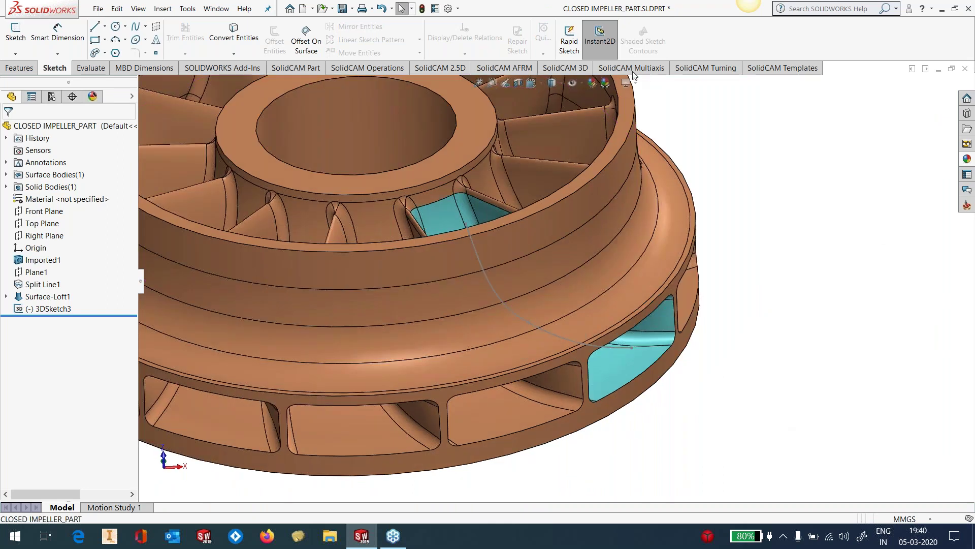
pyautogui.click(162, 8)
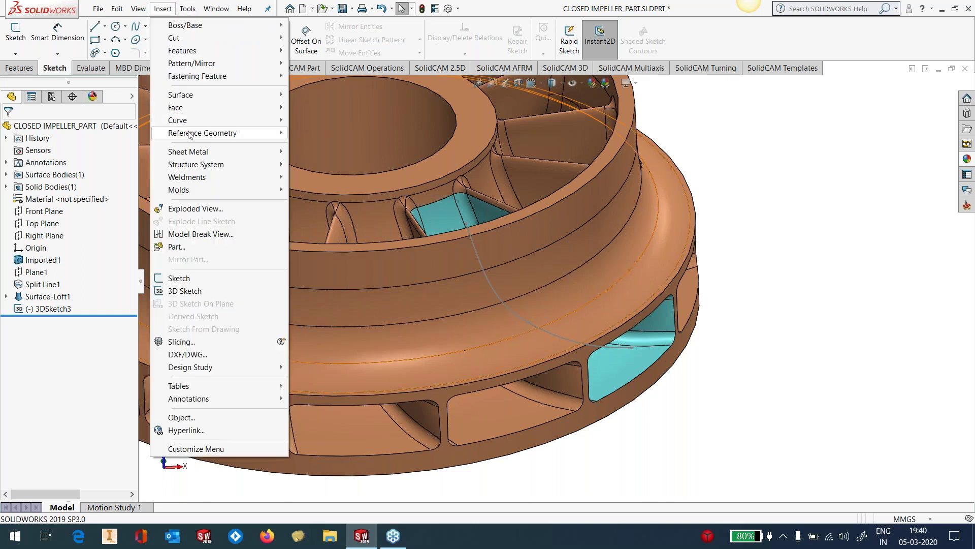
pyautogui.moveTo(191, 133)
pyautogui.click(299, 135)
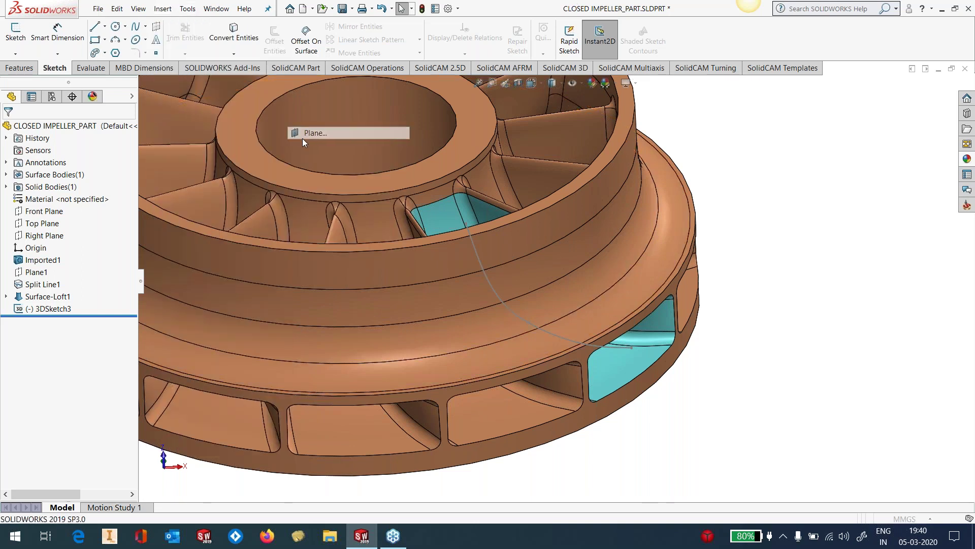
pyautogui.click(467, 223)
pyautogui.click(631, 347)
pyautogui.click(529, 323)
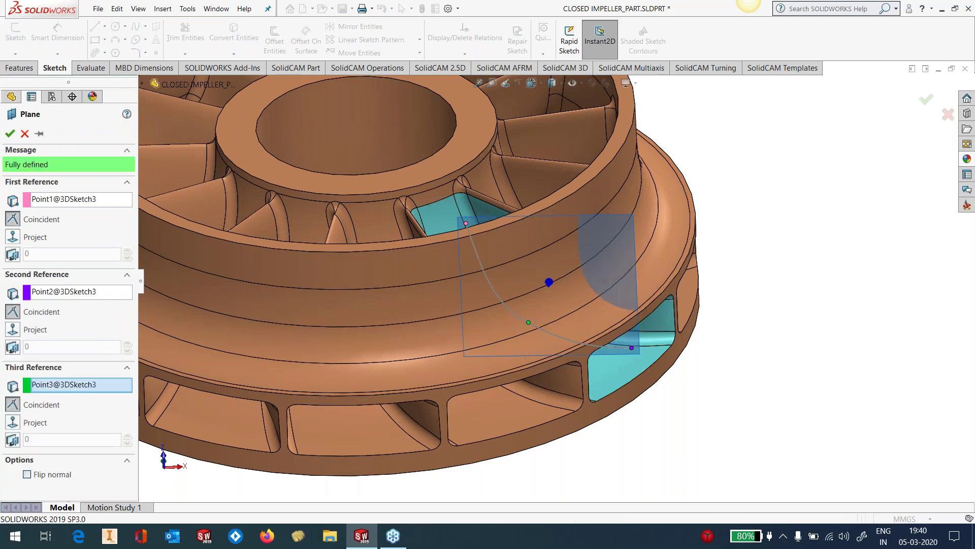
pyautogui.click(11, 133)
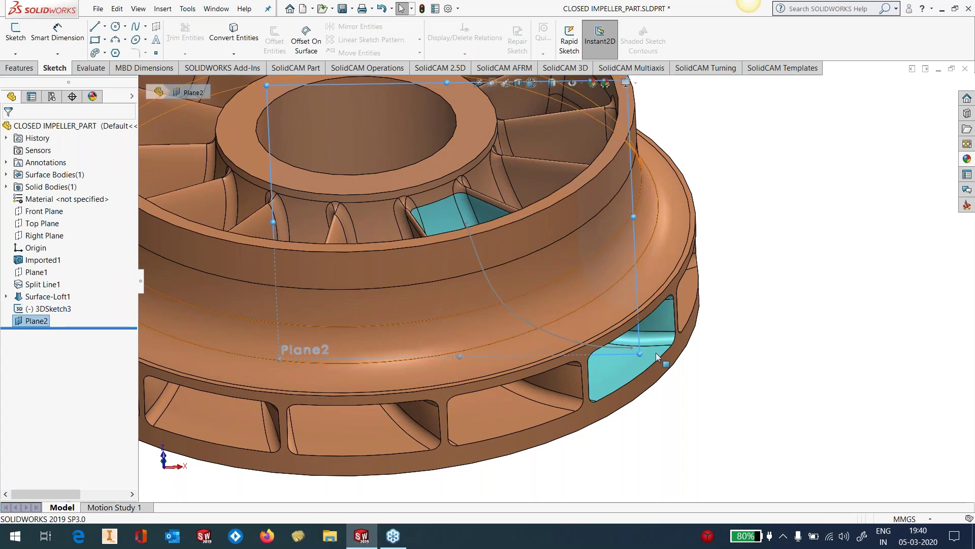
pyautogui.moveTo(640, 353); pyautogui.dragTo(742, 432)
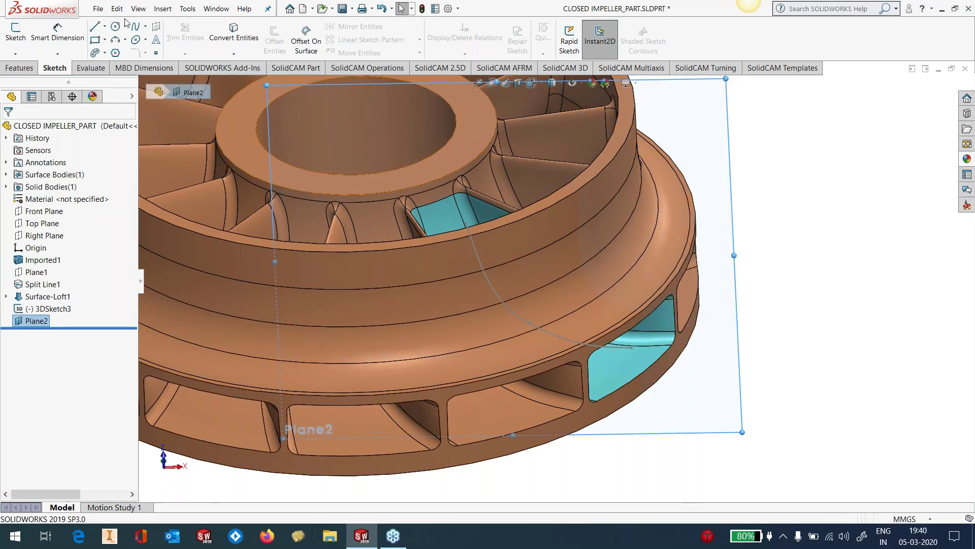
# Step: Sketch a line on Plane2 from the curve's intermediate point to its inlet endpoint and make it construction geometry
pyautogui.click(15, 36)
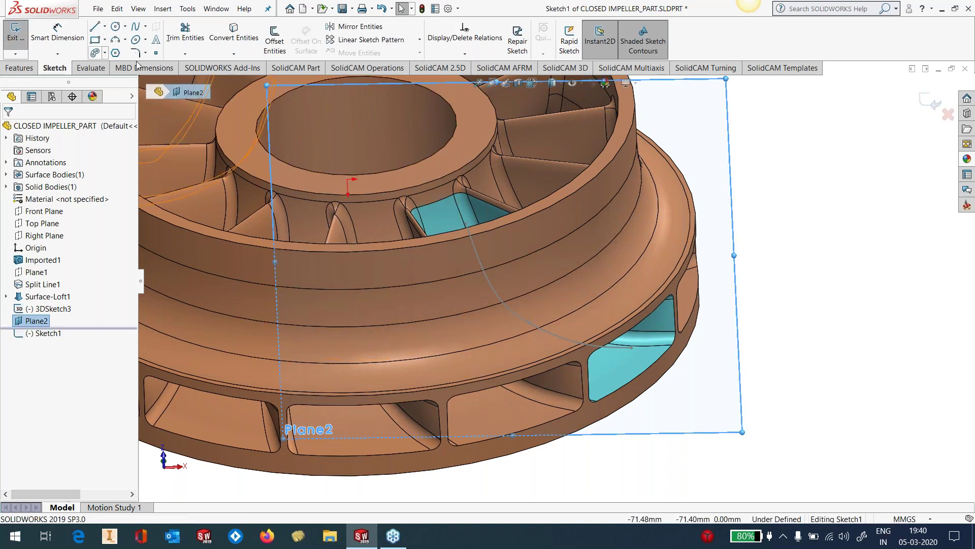
pyautogui.scroll(5, 650, 236)
pyautogui.scroll(-3, 484, 246)
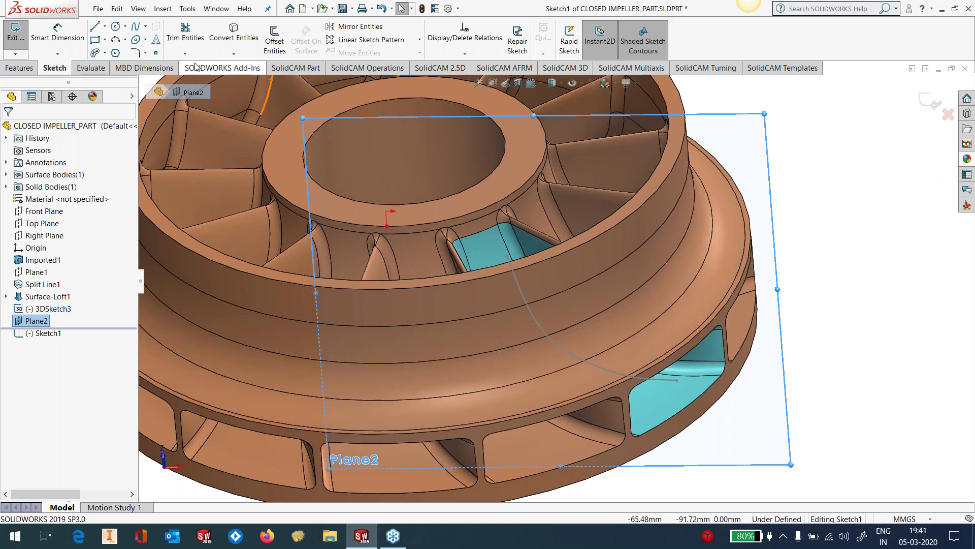
pyautogui.press('l')
pyautogui.click(572, 354)
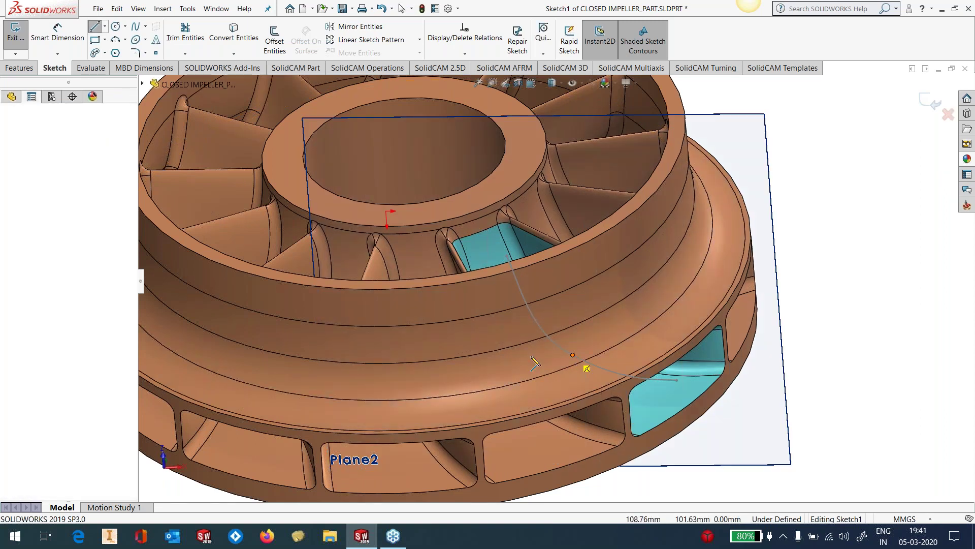
pyautogui.click(511, 262)
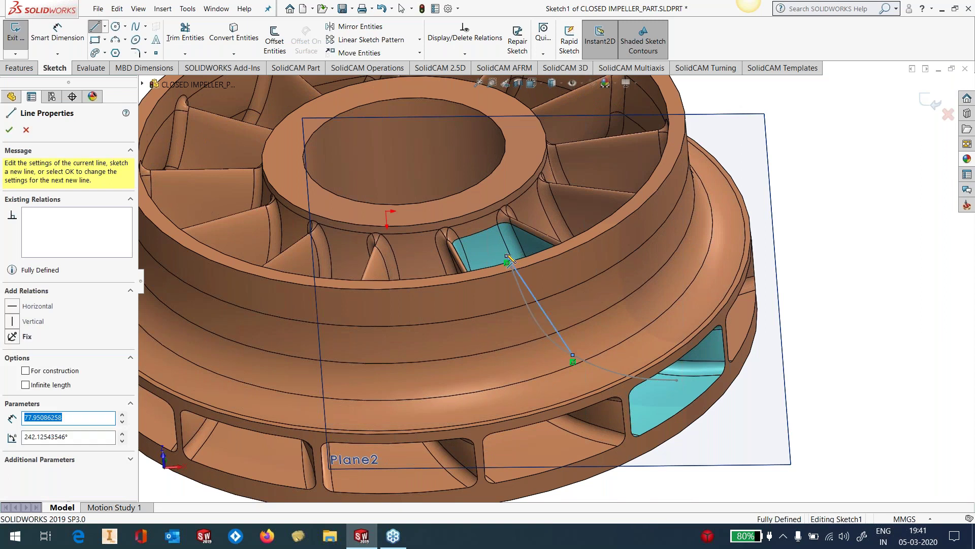
pyautogui.press('Escape')
pyautogui.press('Escape')
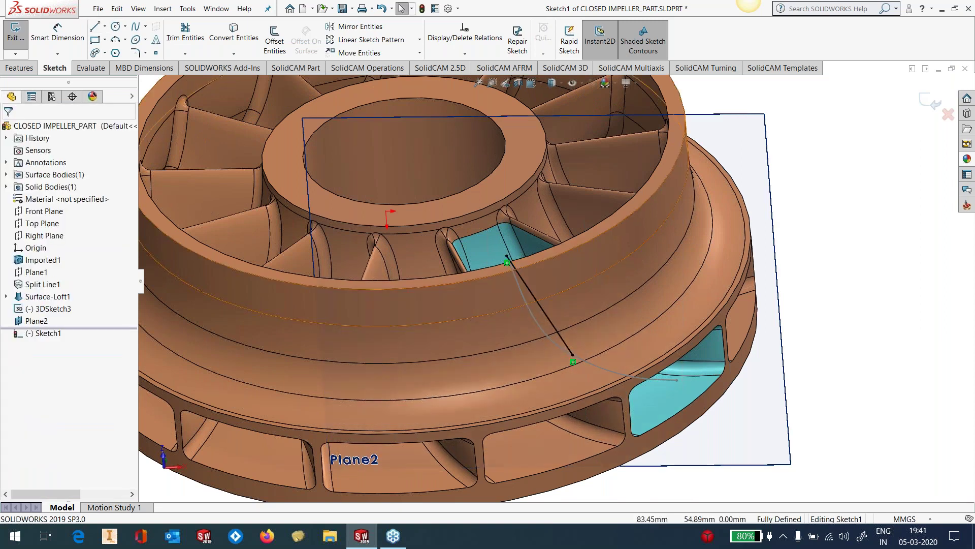
pyautogui.click(530, 293)
pyautogui.press('Escape')
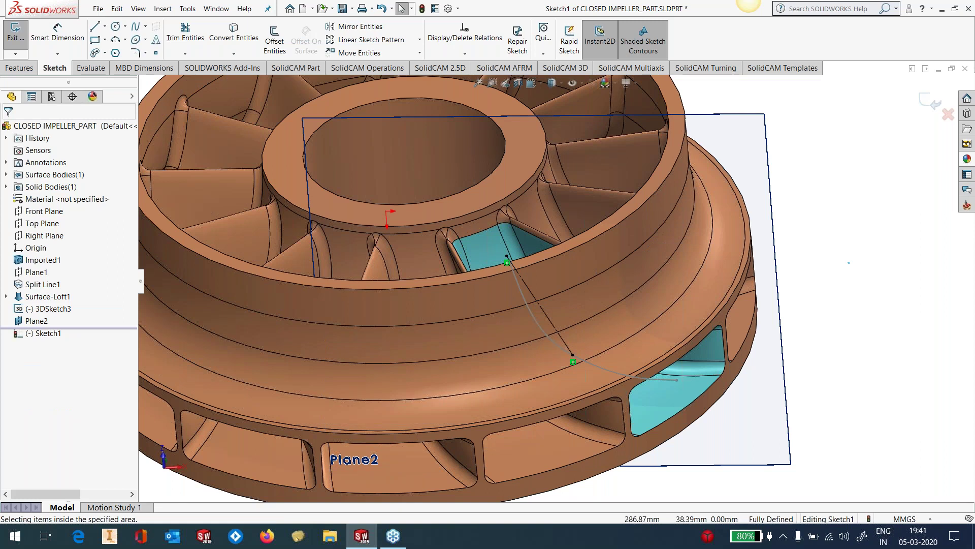
# Step: Sketch a line about 98 mm long from the curve's inlet endpoint outward over the impeller's bore
pyautogui.click(94, 26)
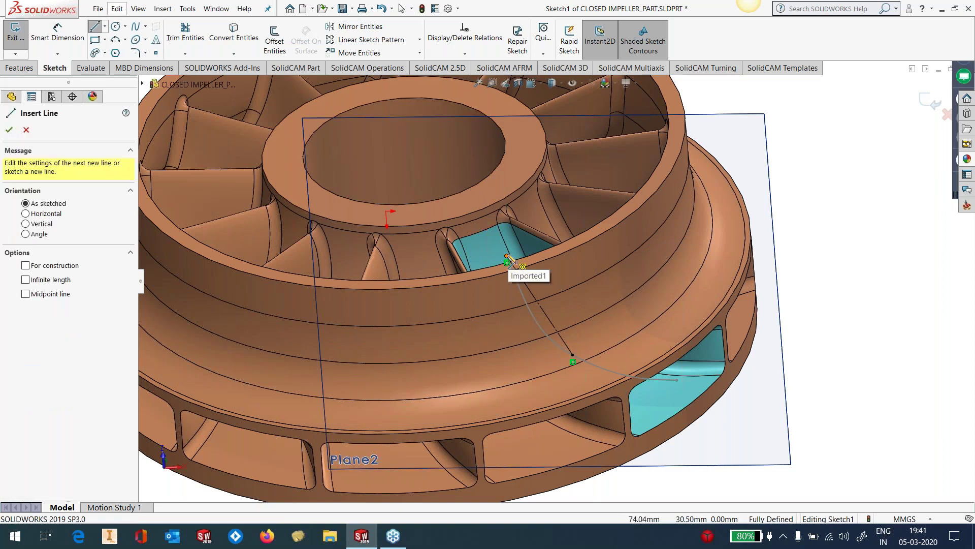
pyautogui.click(507, 262)
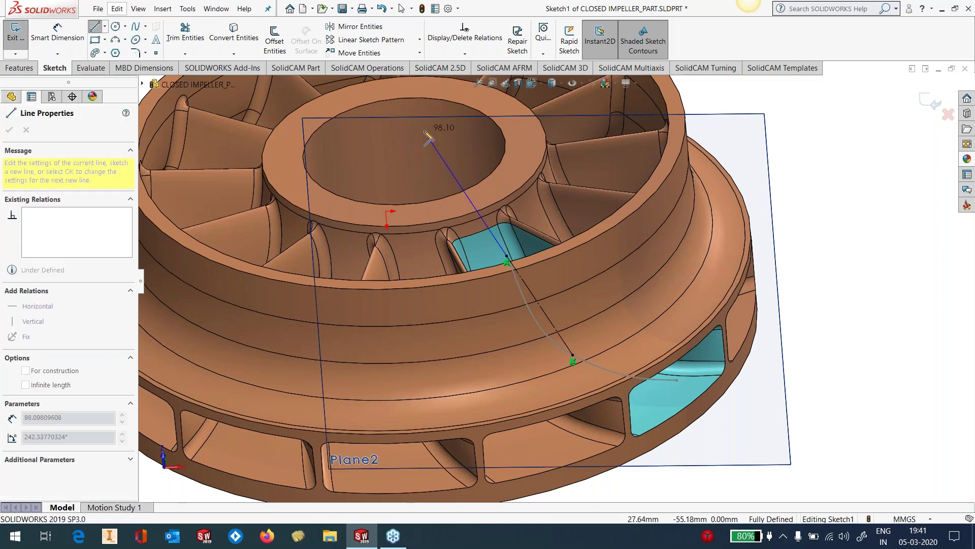
pyautogui.click(414, 136)
pyautogui.press('Escape')
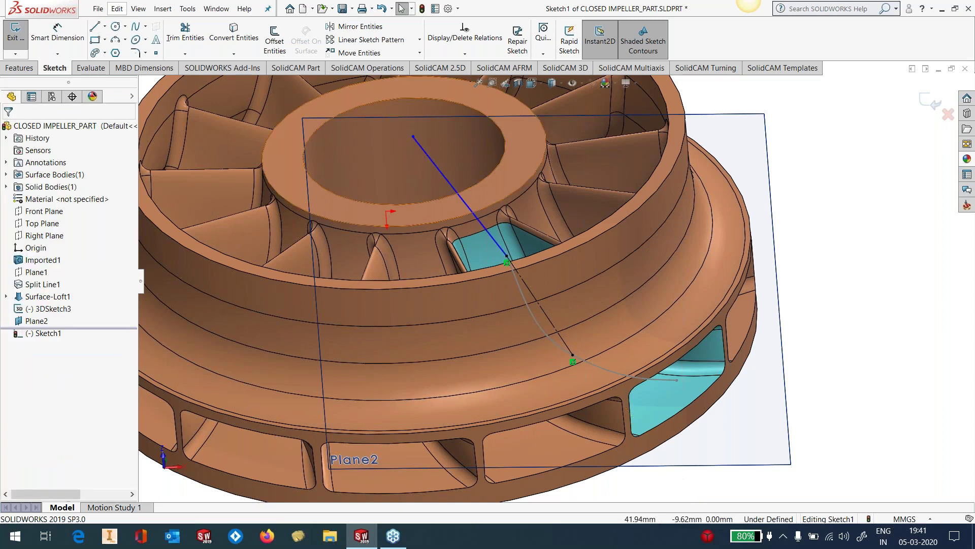
# Step: Make the new line parallel to the construction line and exit the sketch
pyautogui.click(496, 246)
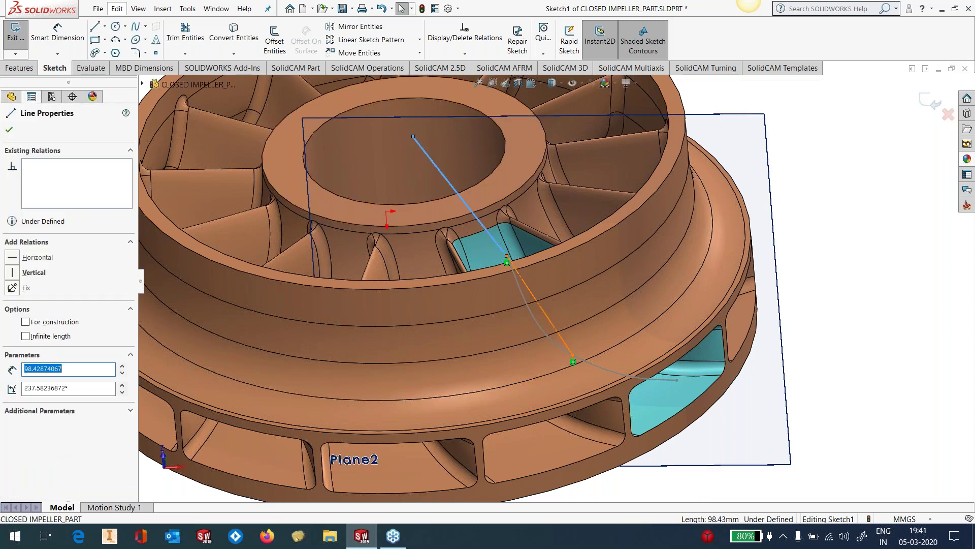
pyautogui.keyDown('ctrl'); pyautogui.click(526, 276); pyautogui.keyUp('ctrl')
pyautogui.click(12, 370)
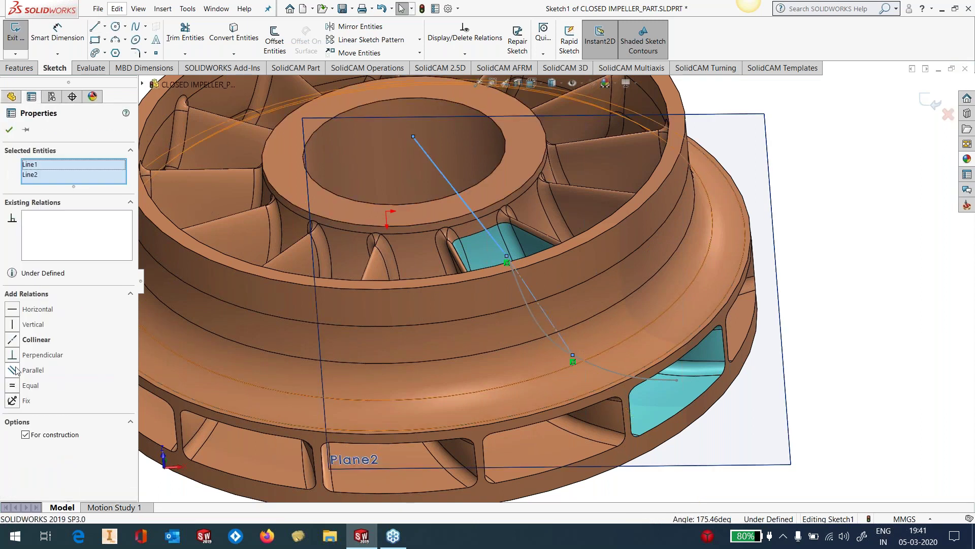
pyautogui.click(9, 130)
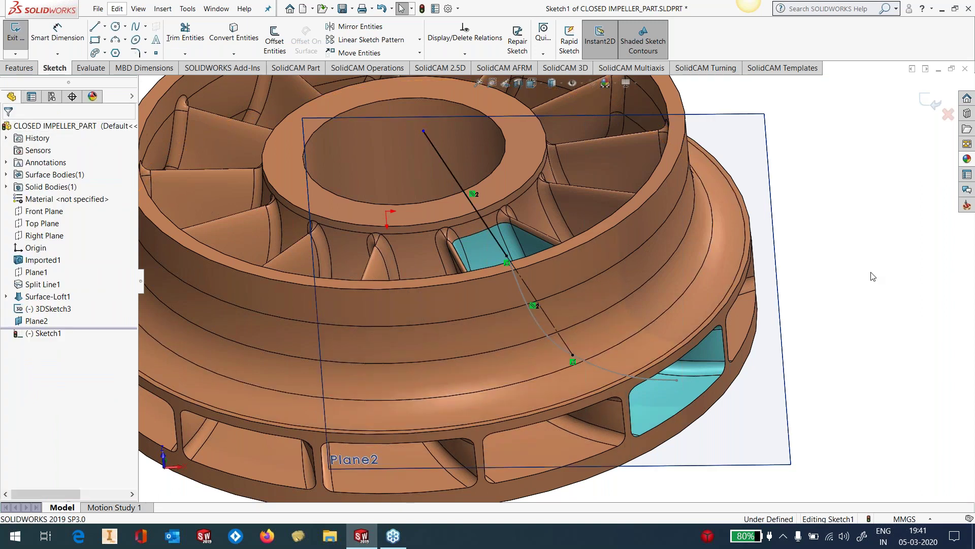
pyautogui.click(928, 105)
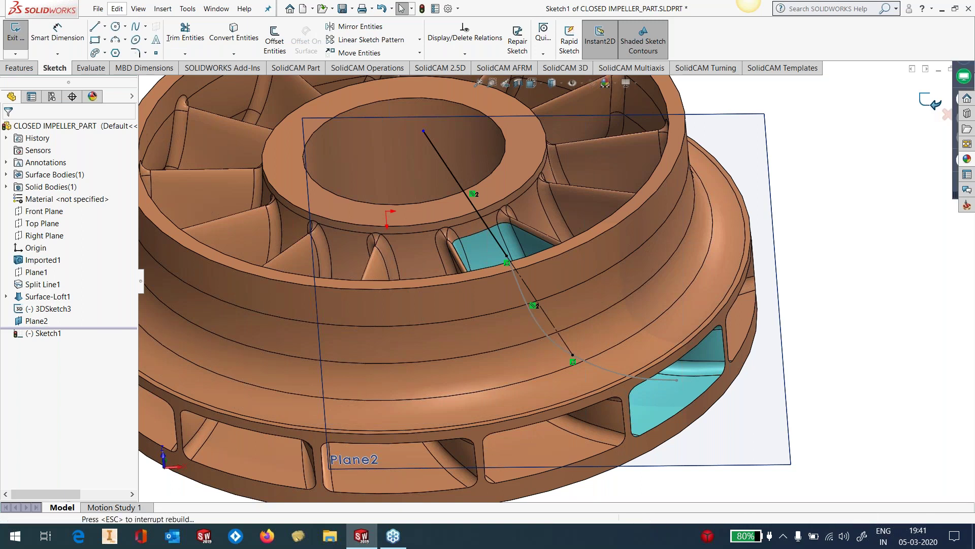
pyautogui.click(875, 205)
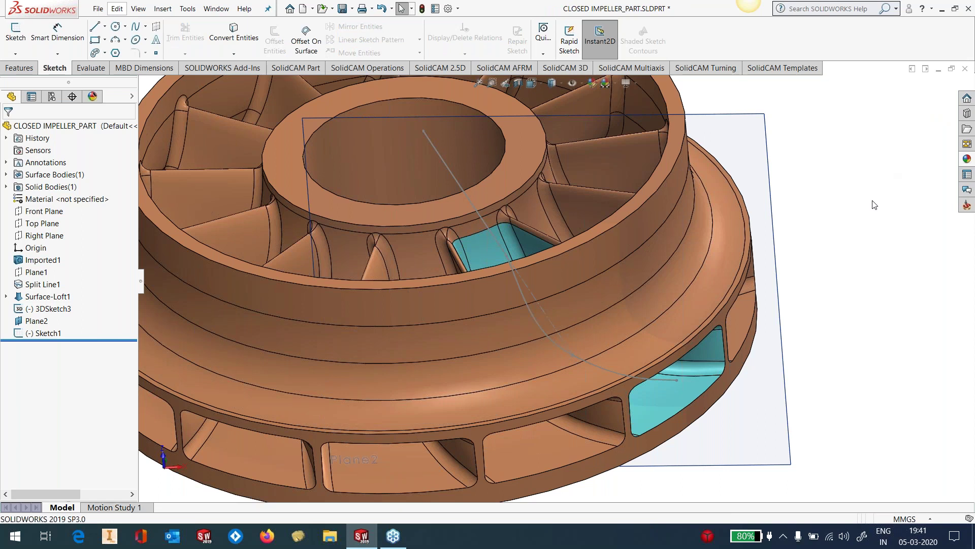
# Step: Create a reference plane perpendicular to Plane2 and coincident with the solid line of Sketch1
pyautogui.click(162, 9)
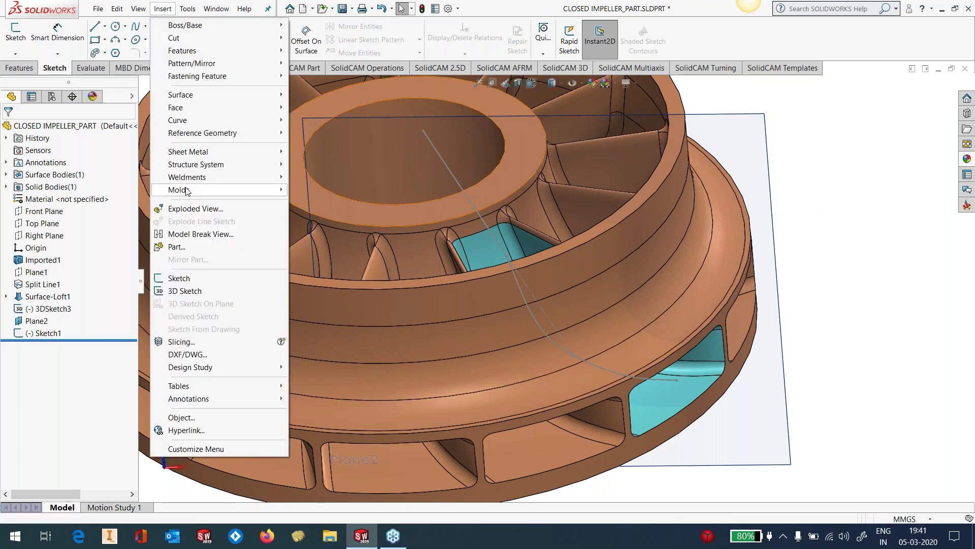
pyautogui.moveTo(206, 133)
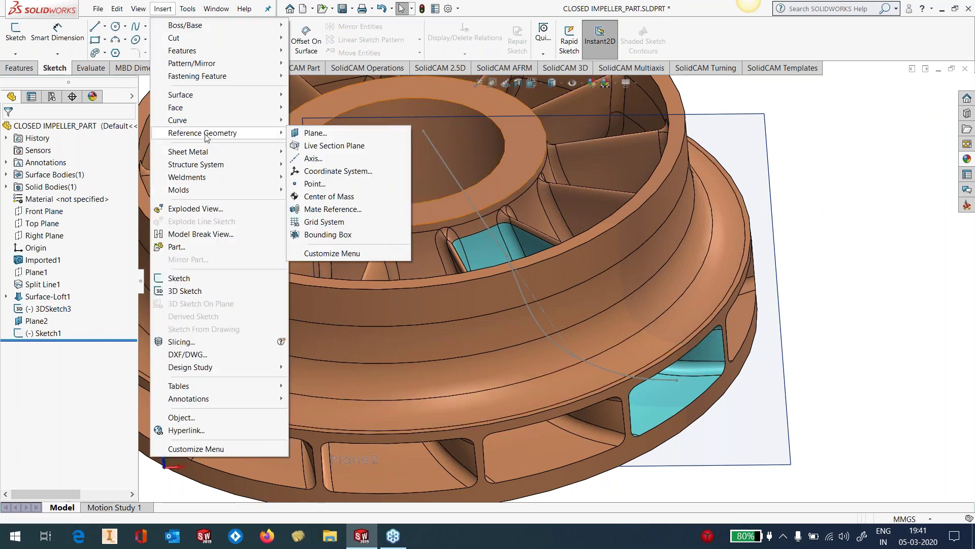
pyautogui.click(315, 133)
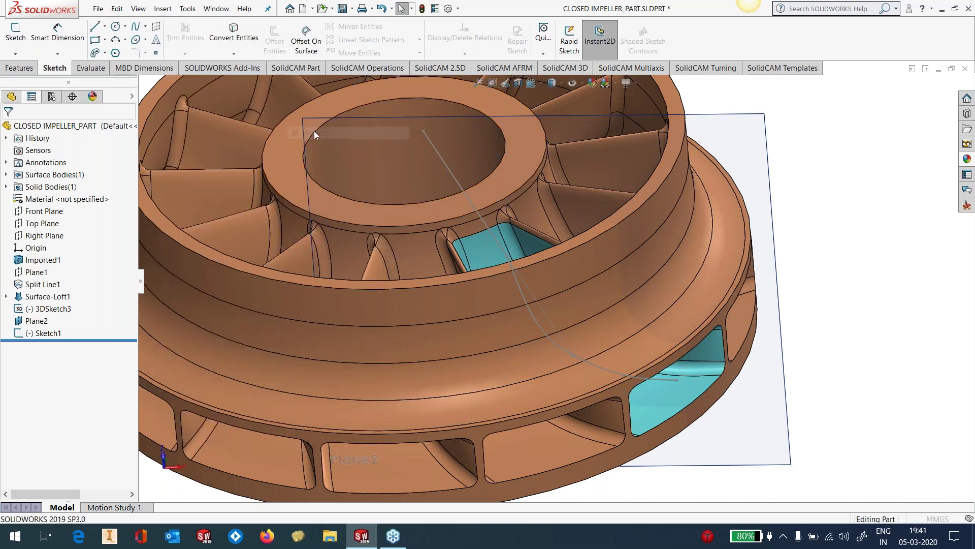
pyautogui.click(456, 182)
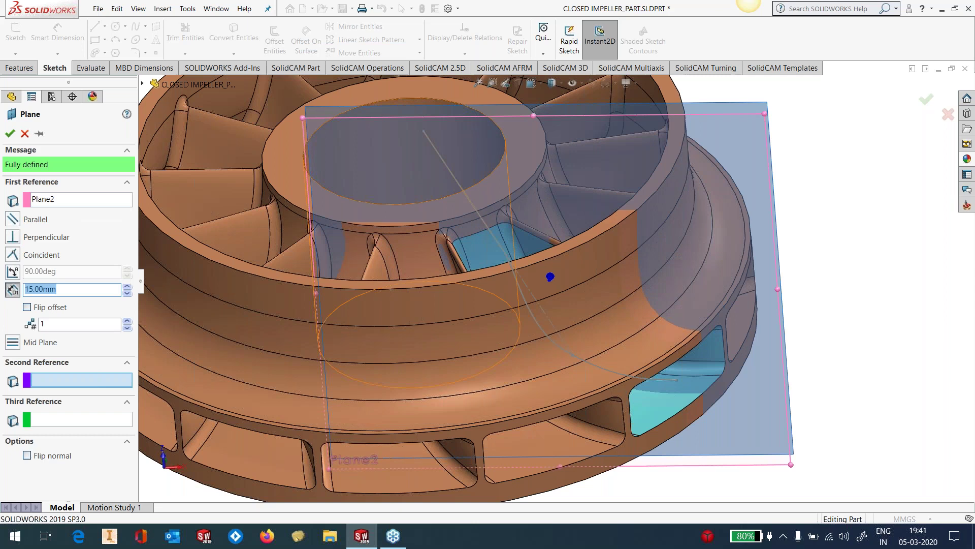
pyautogui.click(456, 182)
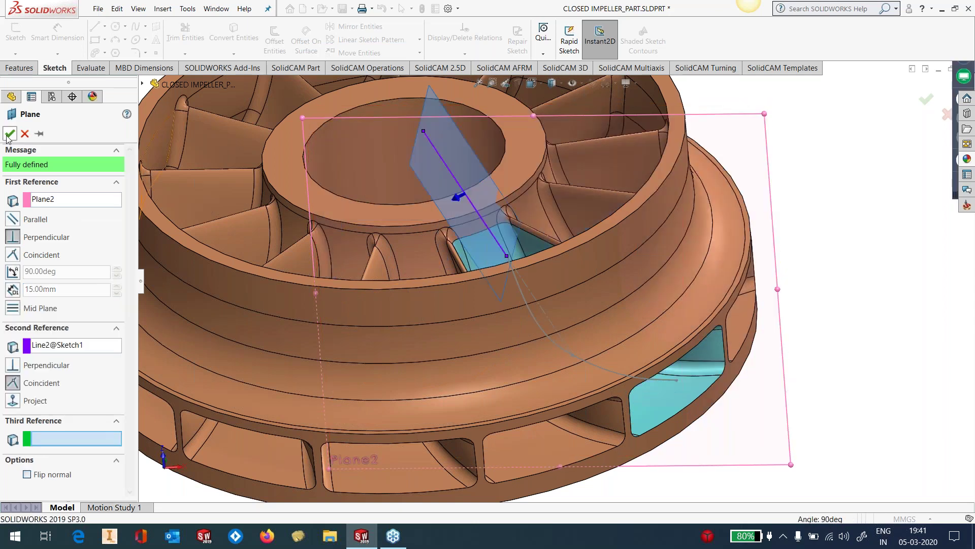
pyautogui.press('Return')
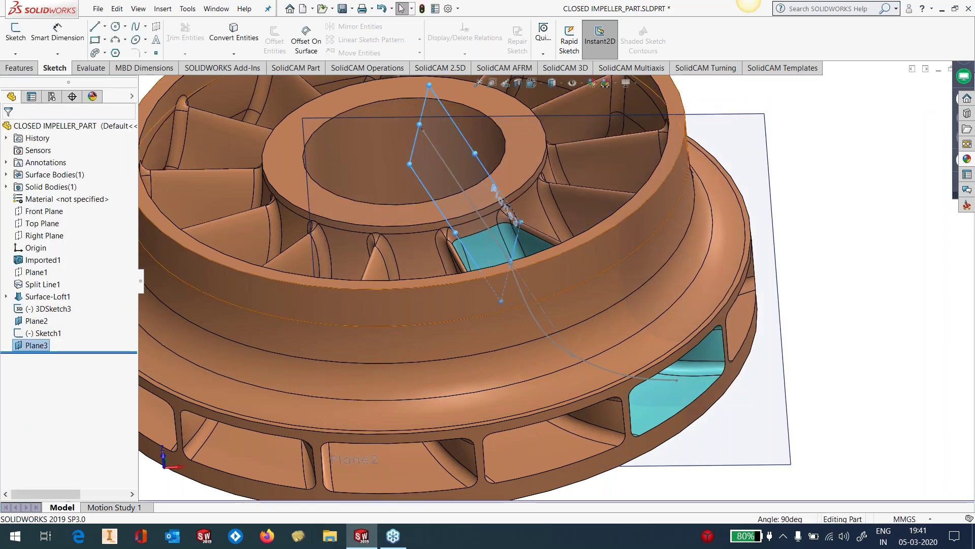
# Step: Enlarge the boundary of Plane3 so it extends further across the impeller's hub and shroud
pyautogui.press('Left')
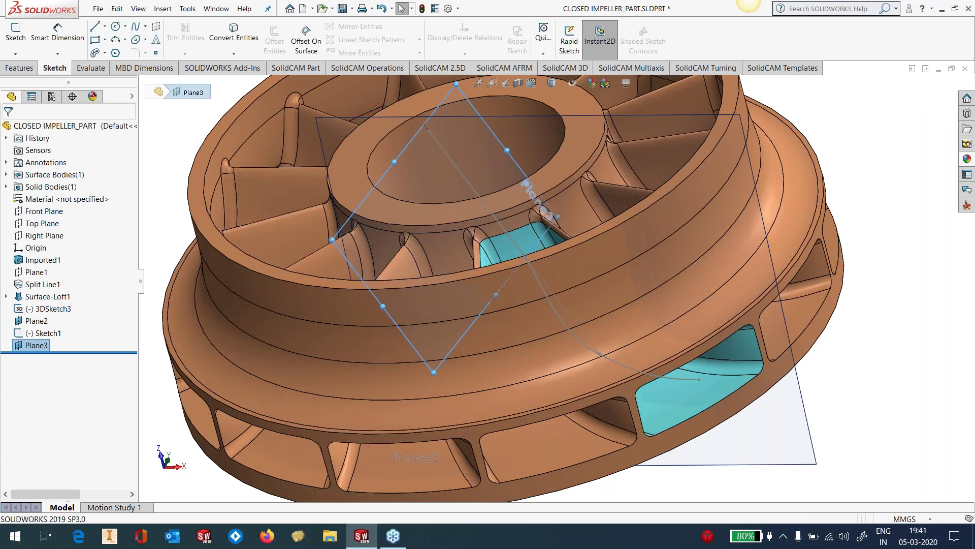
pyautogui.moveTo(496, 294); pyautogui.dragTo(549, 366)
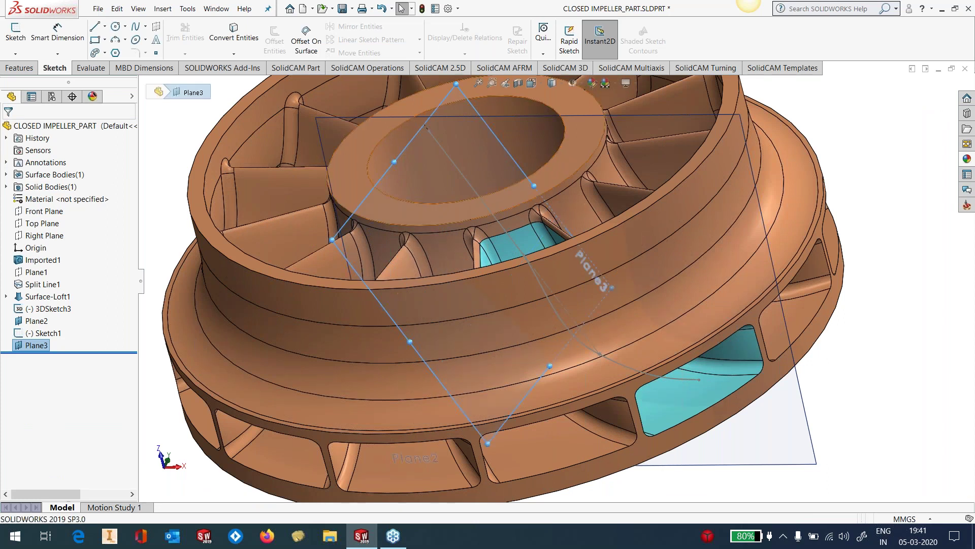
pyautogui.moveTo(534, 186); pyautogui.dragTo(575, 134)
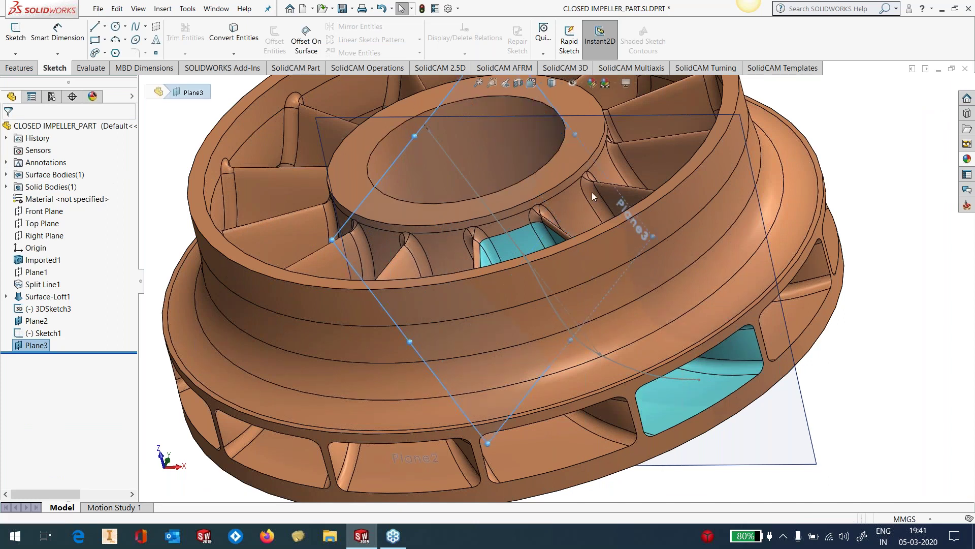
# Step: Create a reference plane offset 4 mm from Plane3 with the offset direction flipped
pyautogui.scroll(4, 593, 196)
pyautogui.click(162, 9)
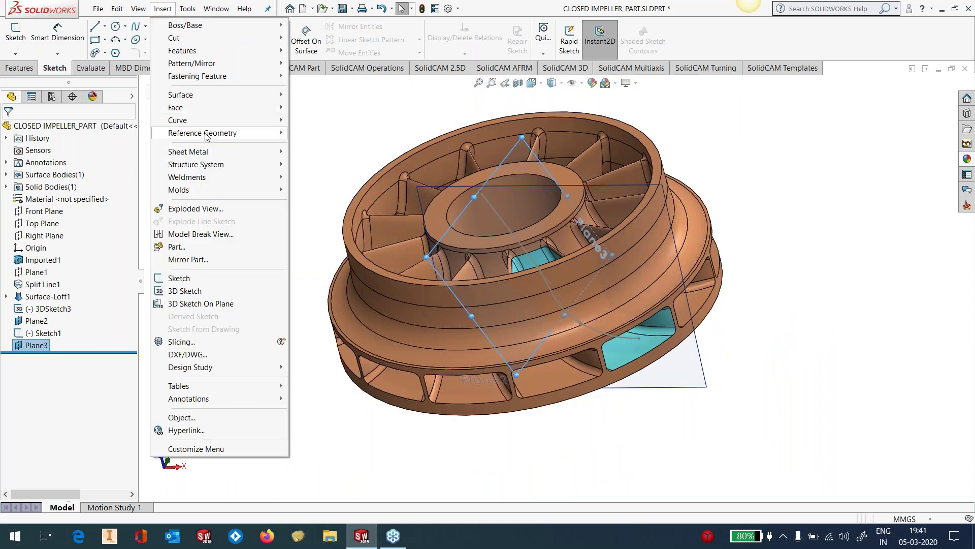
pyautogui.moveTo(205, 135)
pyautogui.click(366, 133)
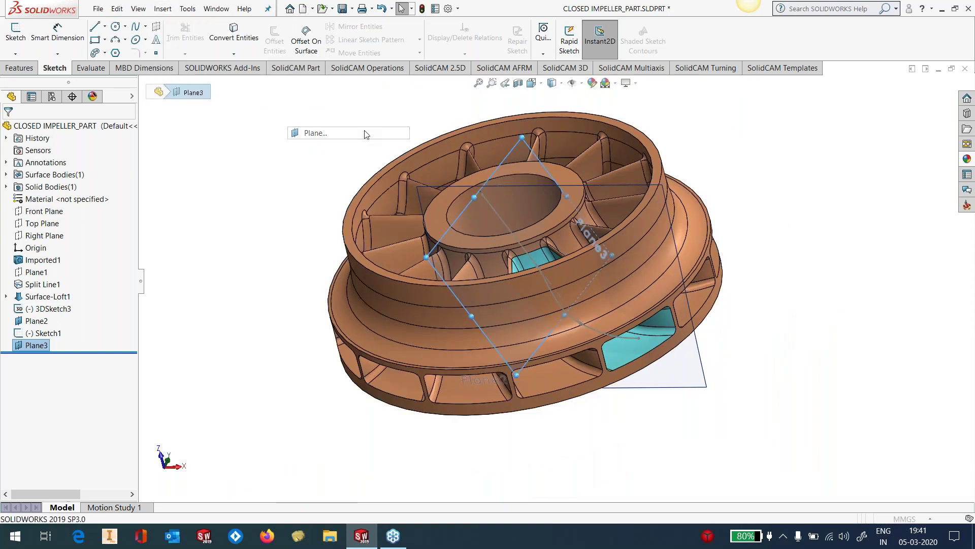
pyautogui.moveTo(553, 277); pyautogui.dragTo(584, 244, button='middle')
pyautogui.scroll(-2, 569, 237)
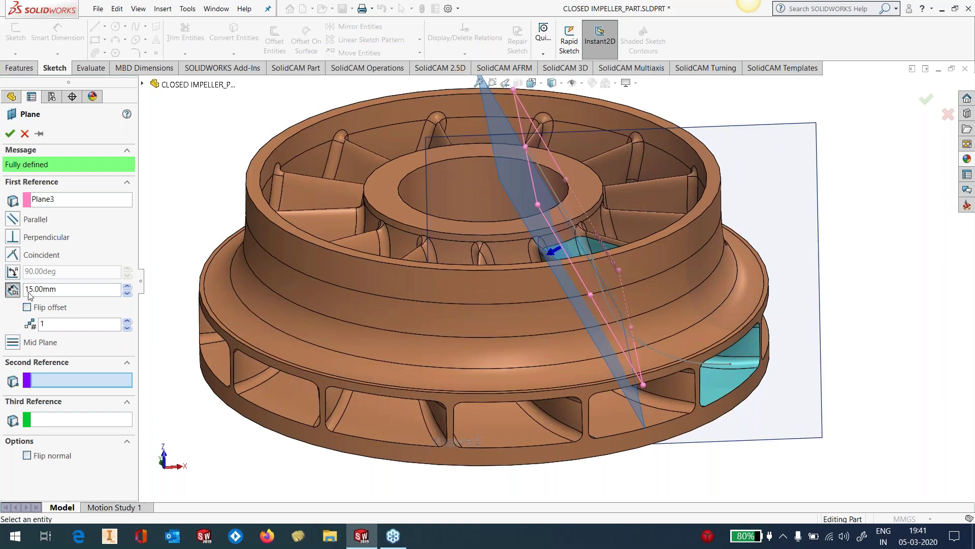
pyautogui.moveTo(56, 294); pyautogui.dragTo(4, 293)
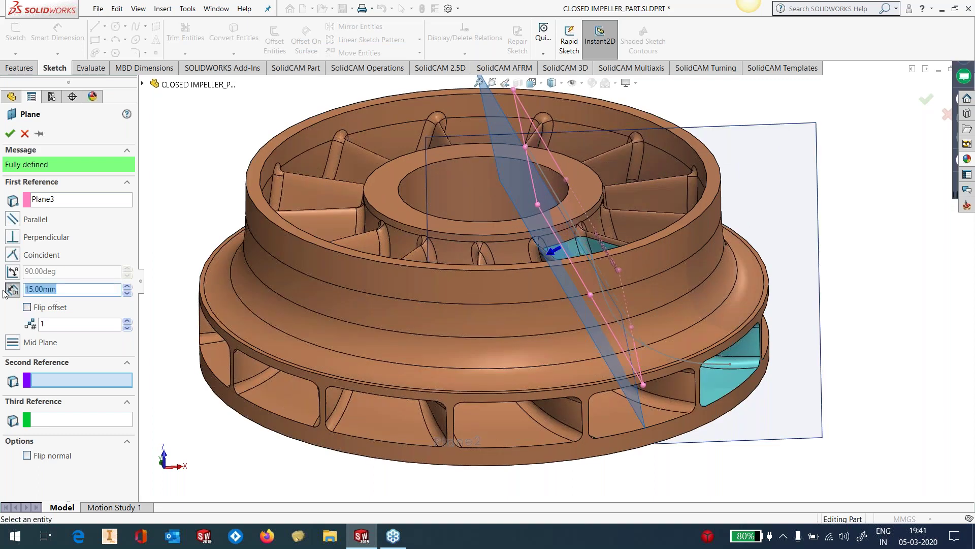
pyautogui.write('4')
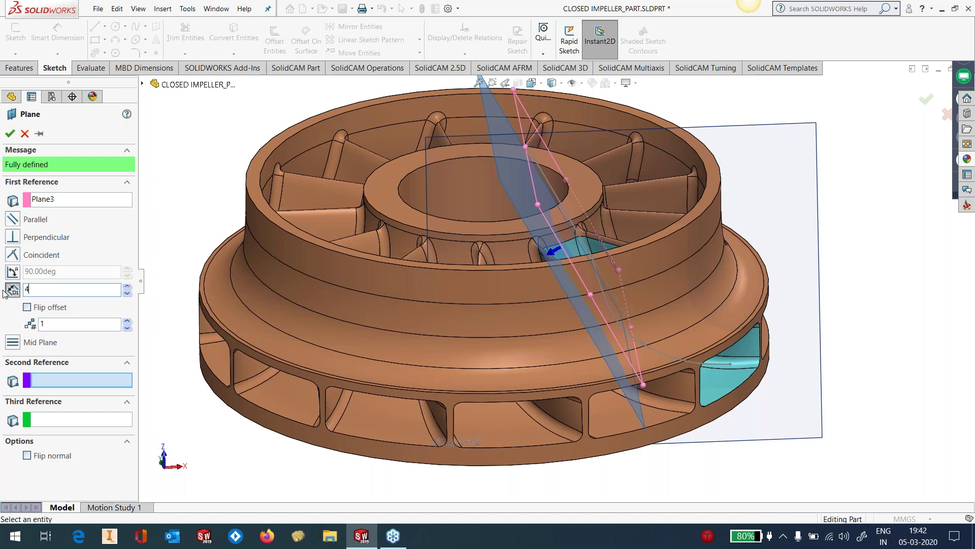
pyautogui.click(27, 307)
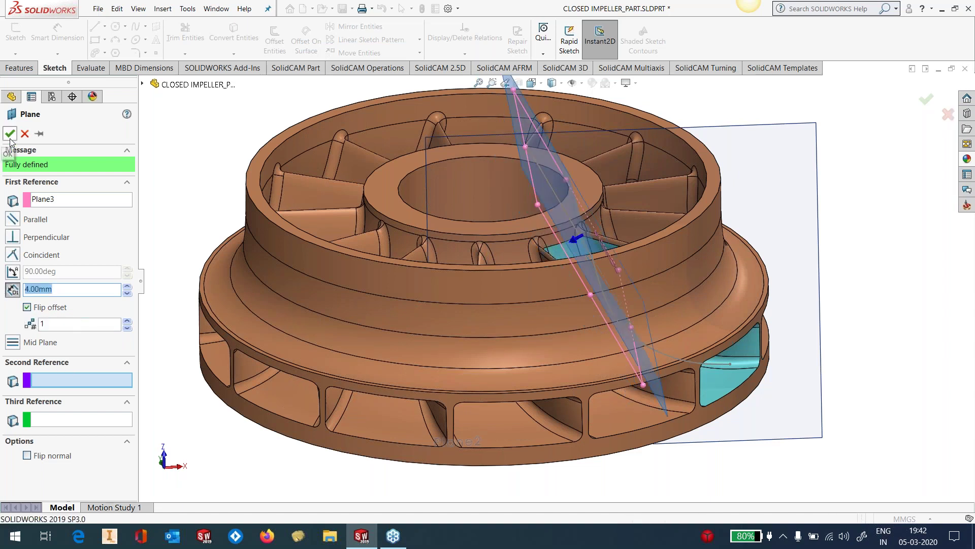
pyautogui.click(11, 137)
# Step: Hide Plane3 and Plane2 in the model
pyautogui.moveTo(767, 229); pyautogui.dragTo(737, 283, button='middle')
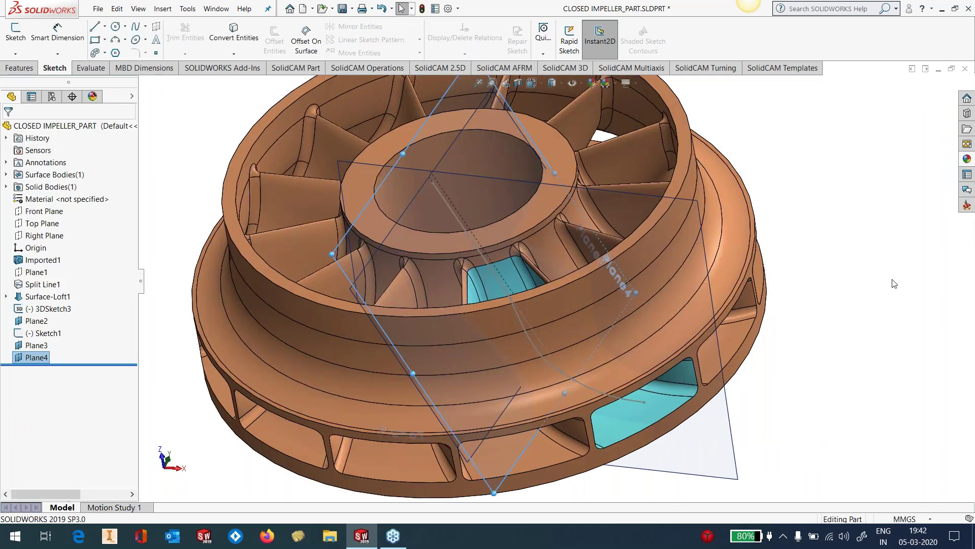
pyautogui.click(893, 279)
pyautogui.click(409, 375)
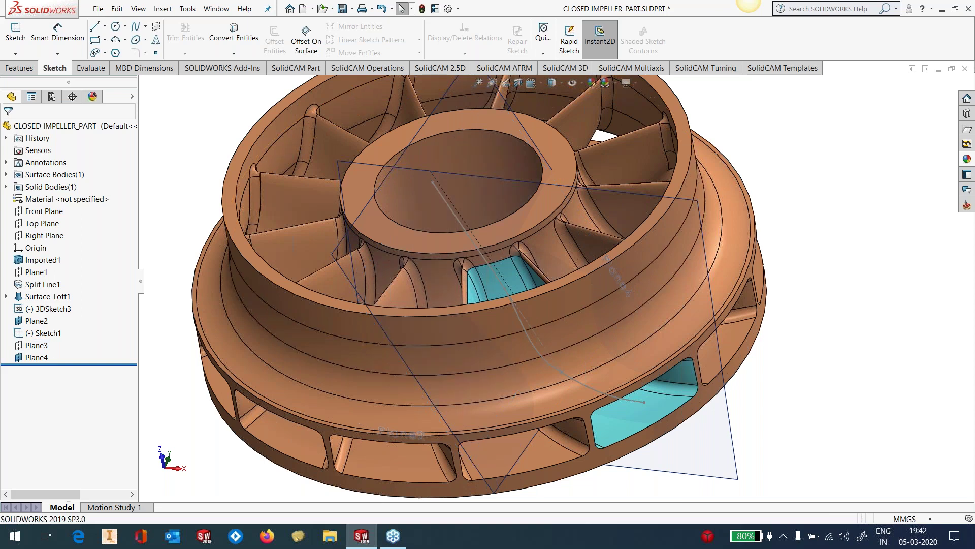
pyautogui.click(647, 468)
pyautogui.click(707, 439)
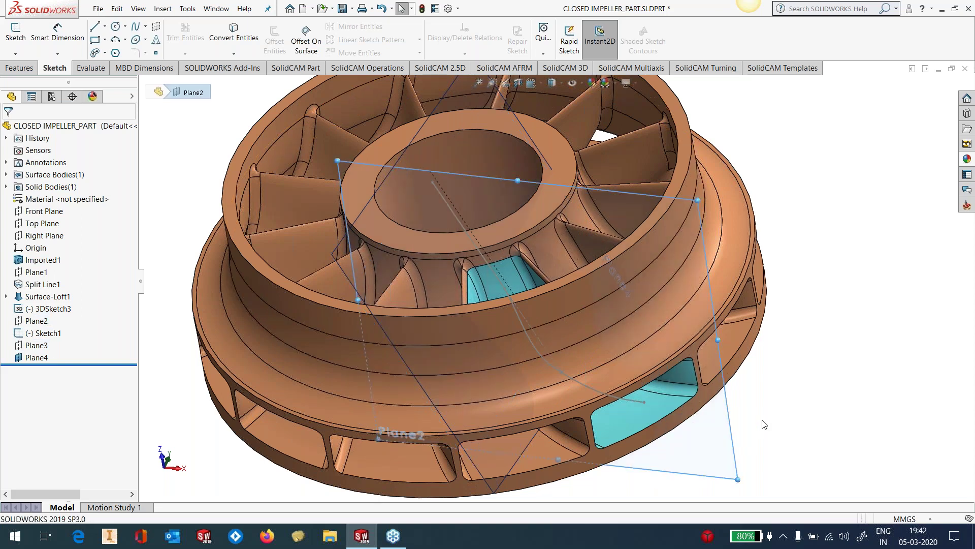
pyautogui.scroll(1, 836, 394)
# Step: Start a sketch on Plane4 and convert the solid line of Sketch1 into it
pyautogui.click(432, 209)
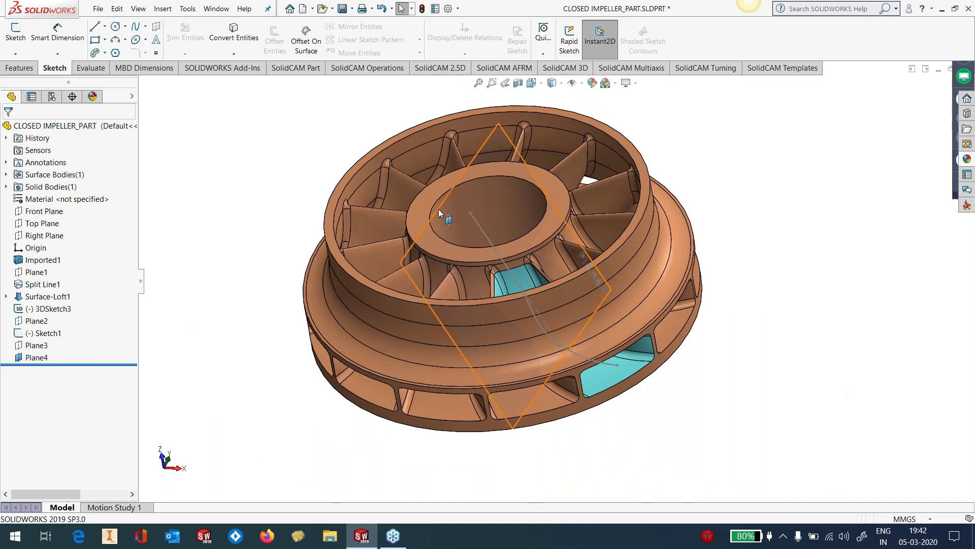
pyautogui.click(485, 180)
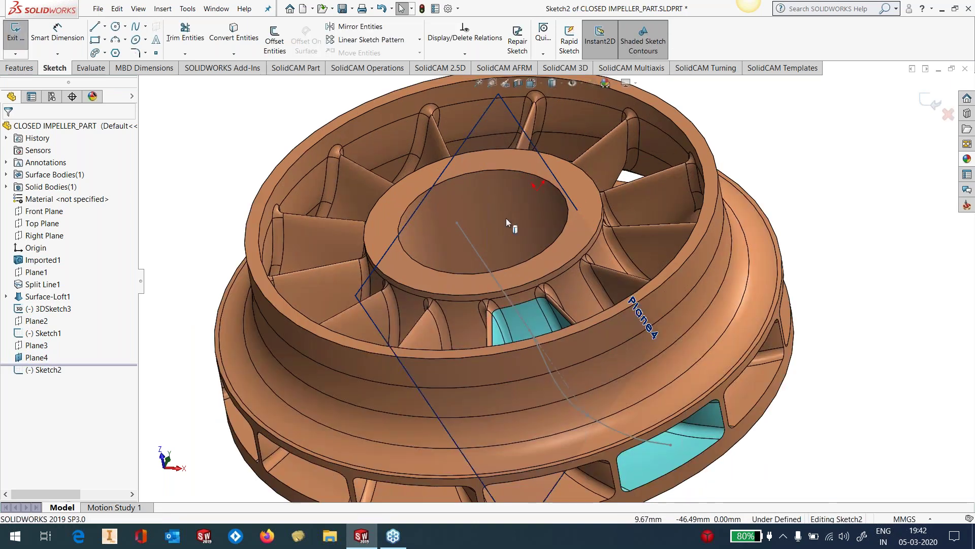
pyautogui.moveTo(506, 218); pyautogui.dragTo(519, 272, button='middle')
pyautogui.click(233, 33)
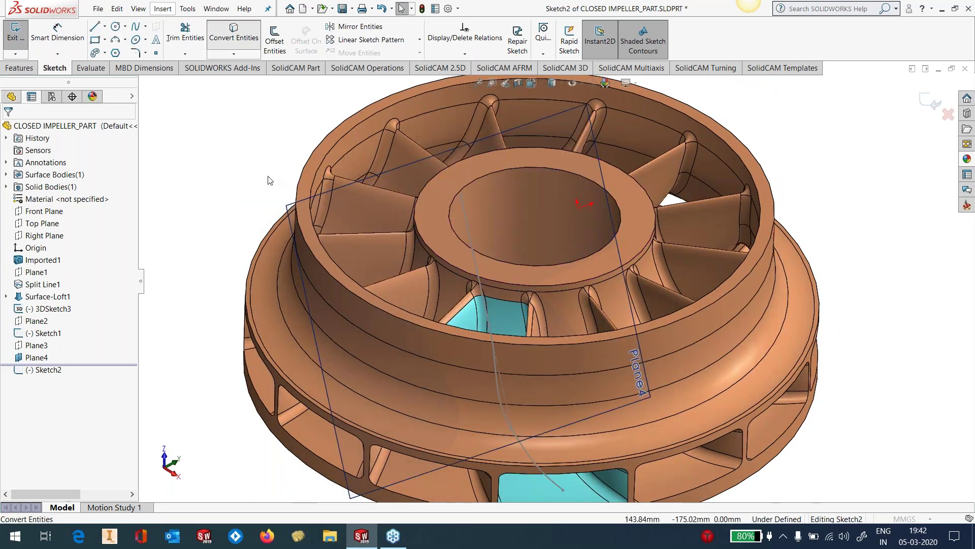
pyautogui.click(475, 261)
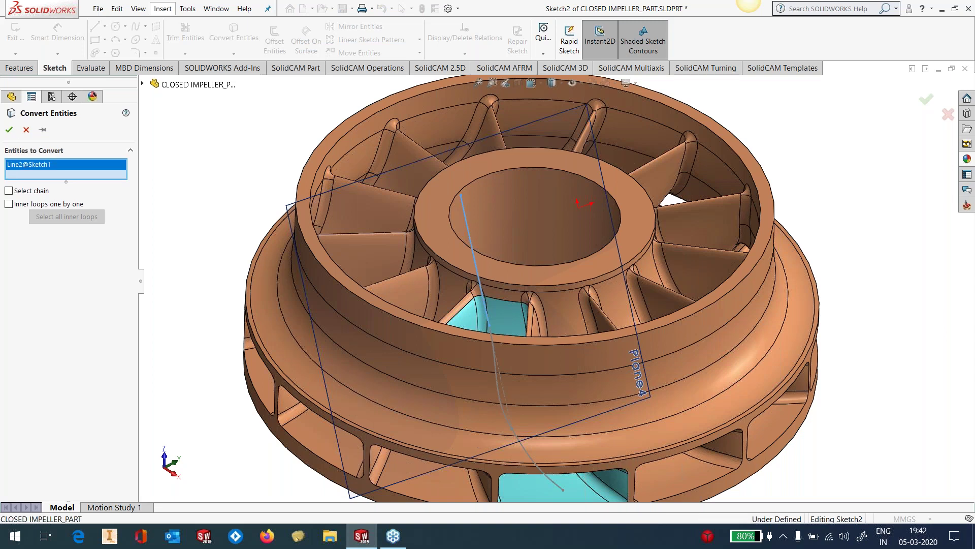
pyautogui.click(9, 131)
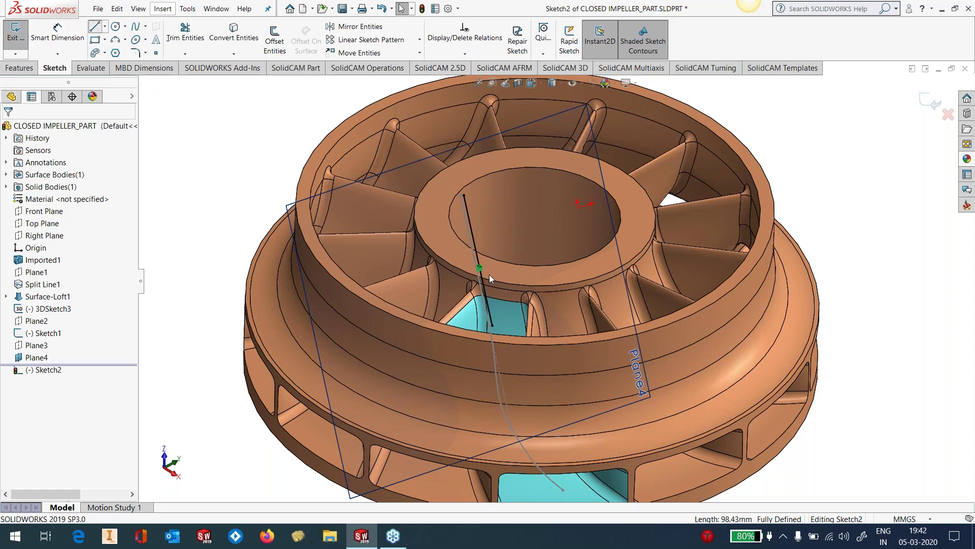
# Step: Sketch a line about 76 mm long from the converted line's endpoint over the bore, slanting away from it toward the blades
pyautogui.click(95, 27)
pyautogui.click(464, 195)
pyautogui.doubleClick(450, 299)
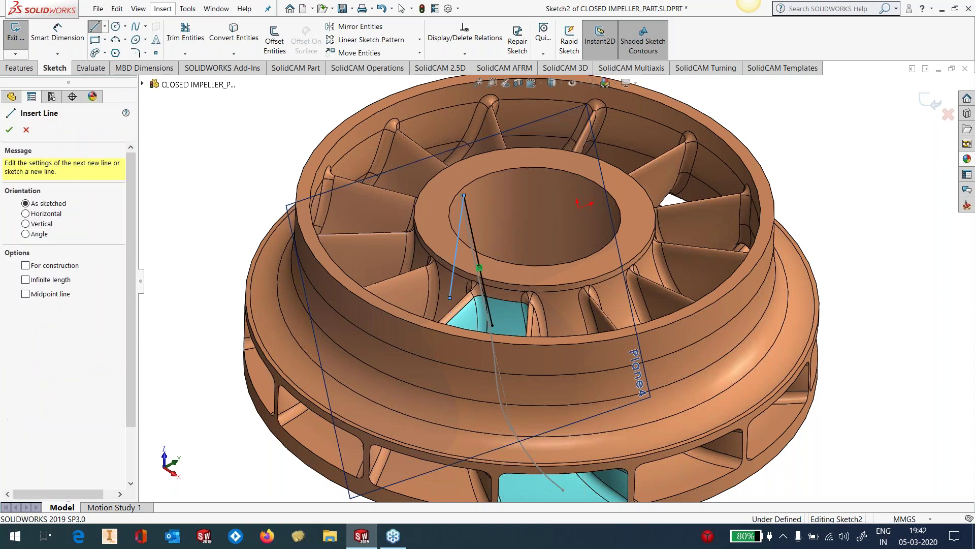
pyautogui.press('Escape')
# Step: Dimension the angle between the new line and the converted line as 15 degrees
pyautogui.click(57, 36)
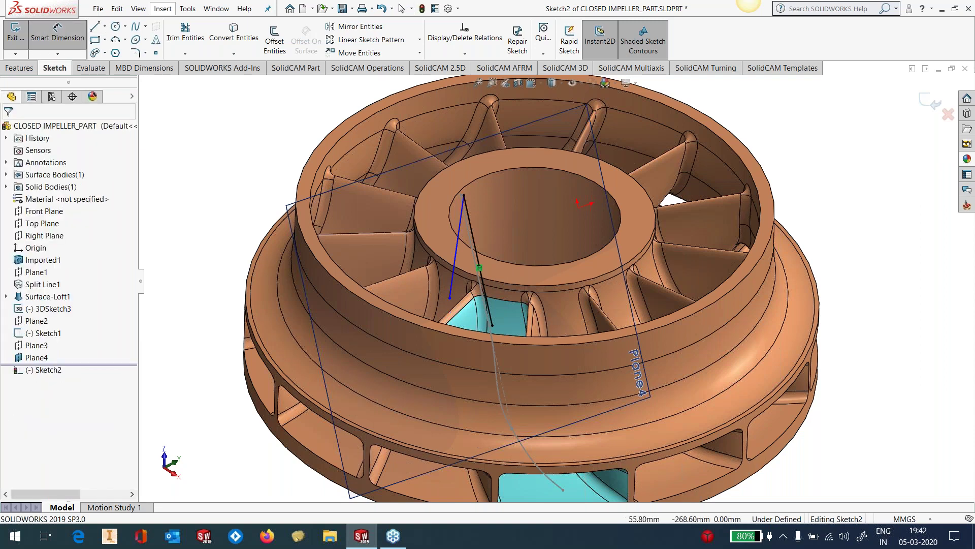
pyautogui.click(454, 270)
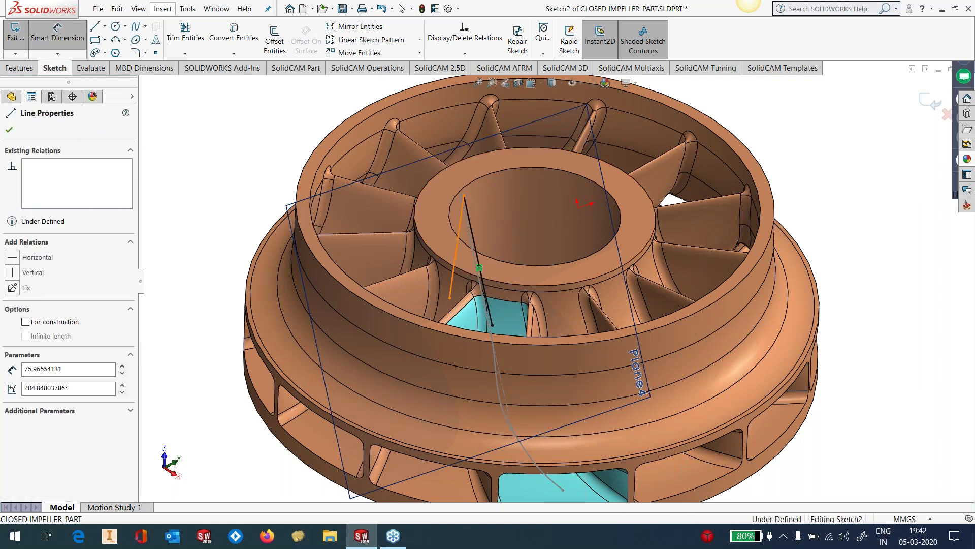
pyautogui.click(478, 272)
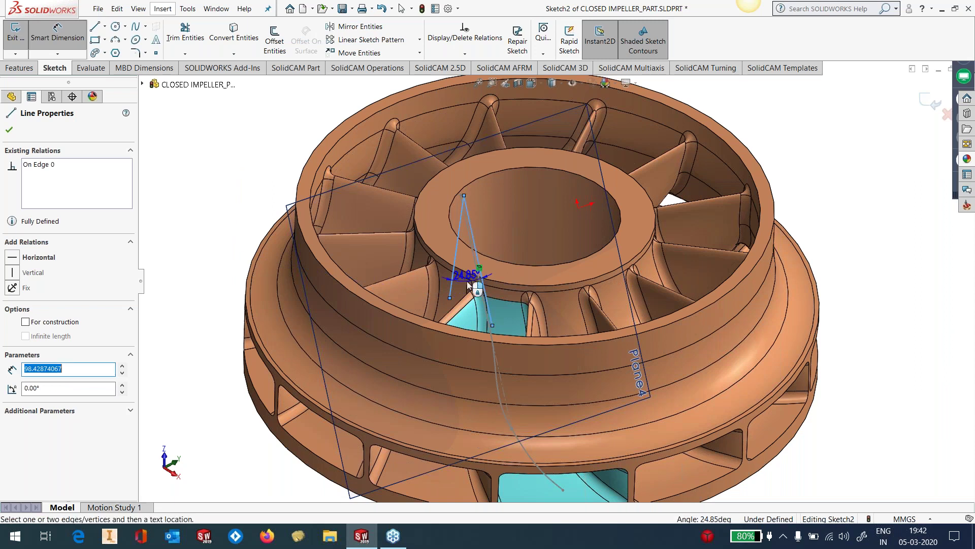
pyautogui.click(468, 286)
pyautogui.write('15')
pyautogui.press('Return')
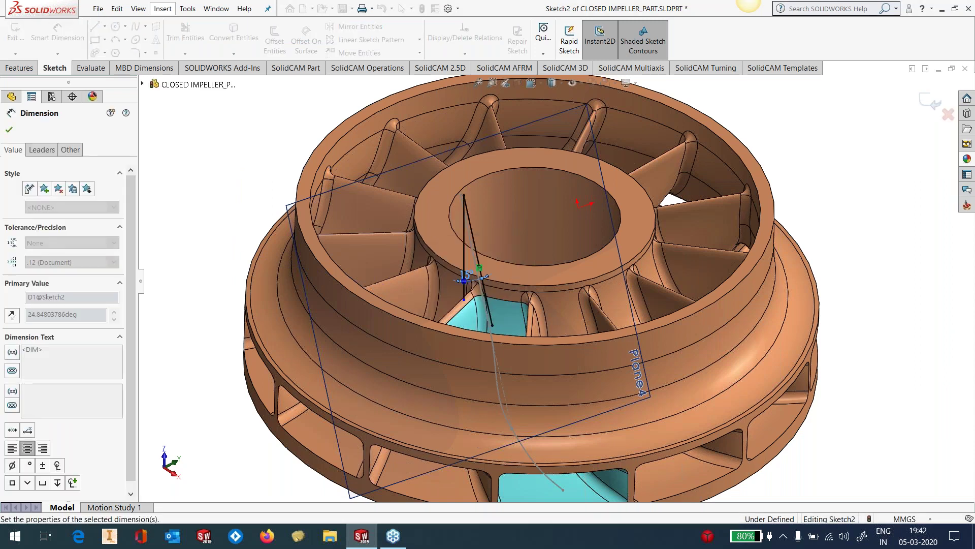
pyautogui.press('Escape')
pyautogui.moveTo(463, 279); pyautogui.dragTo(518, 285, button='middle')
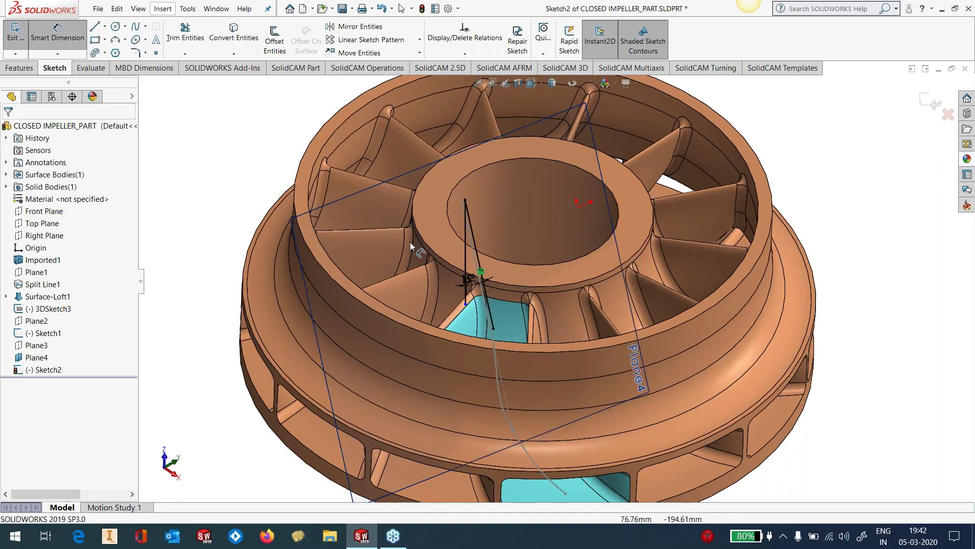
# Step: Dimension the slanted line's length as 70 mm and exit the sketch
pyautogui.click(464, 264)
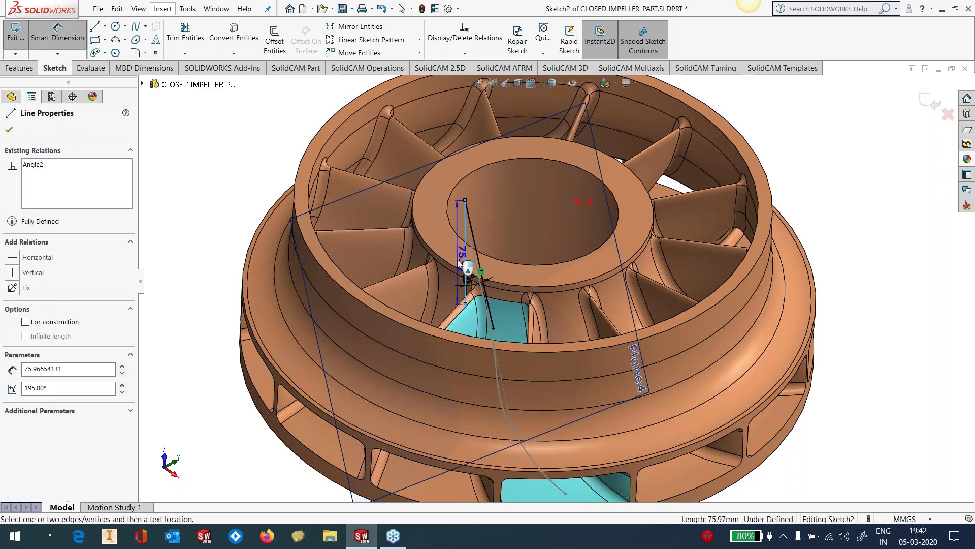
pyautogui.click(457, 260)
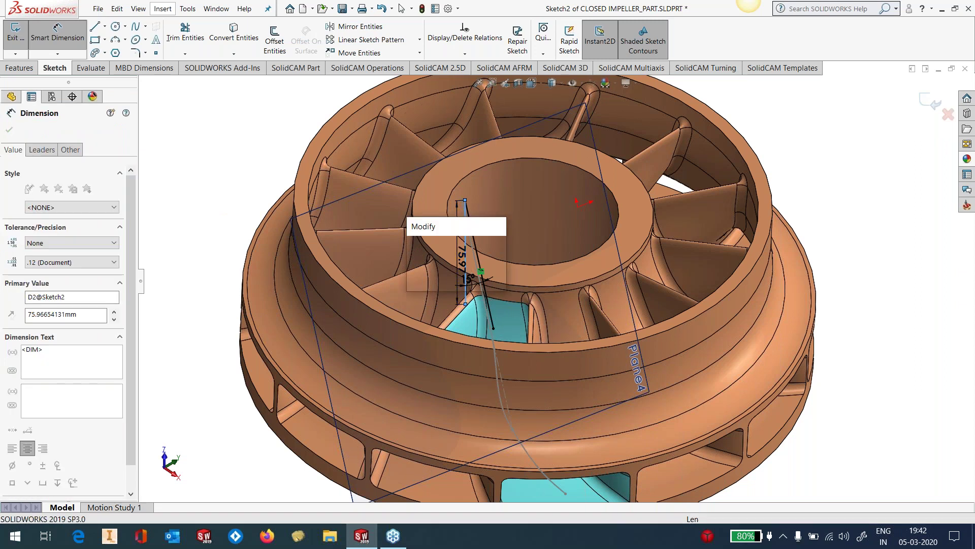
pyautogui.write('70')
pyautogui.press('Return')
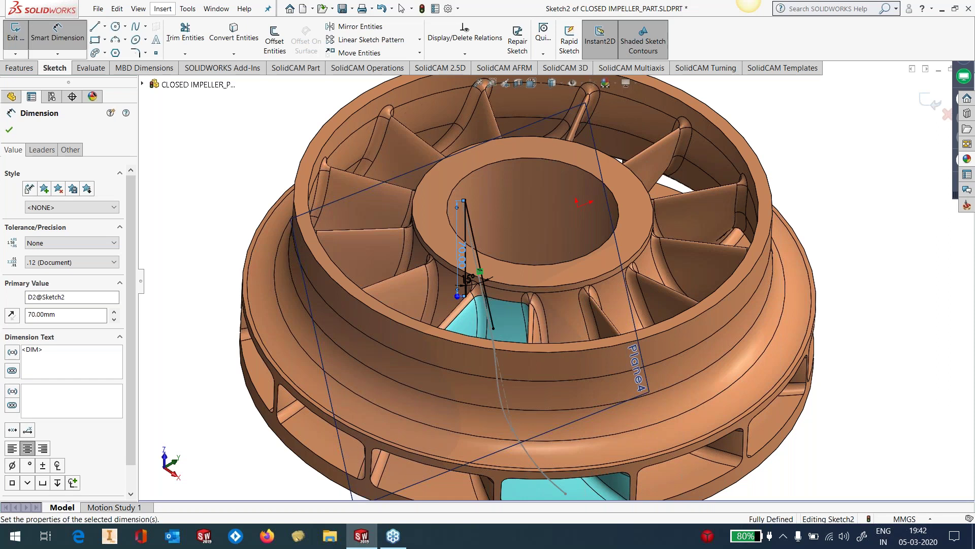
pyautogui.press('Escape')
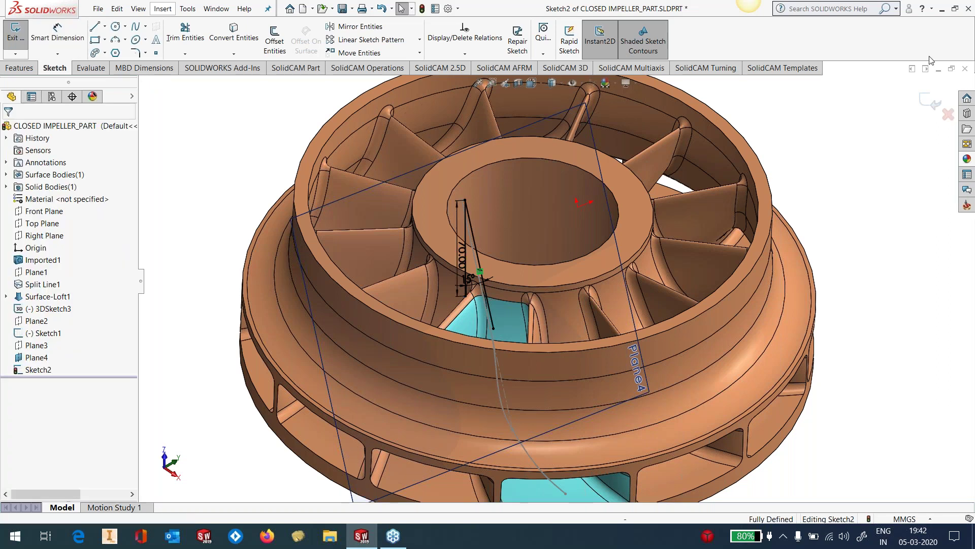
pyautogui.click(931, 101)
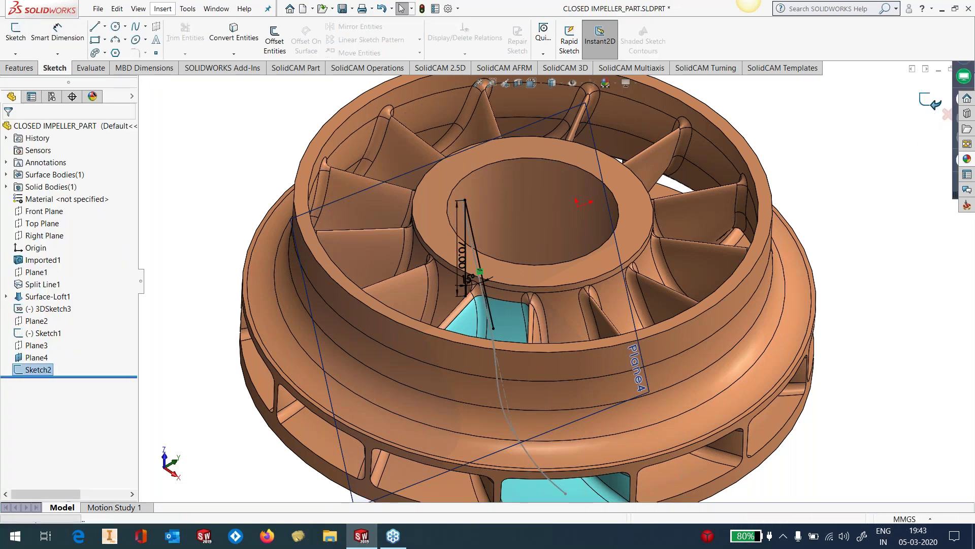
# Step: Hide Sketch1 and the mid-passage curve of 3DSketch3
pyautogui.moveTo(752, 300); pyautogui.dragTo(724, 283, button='middle')
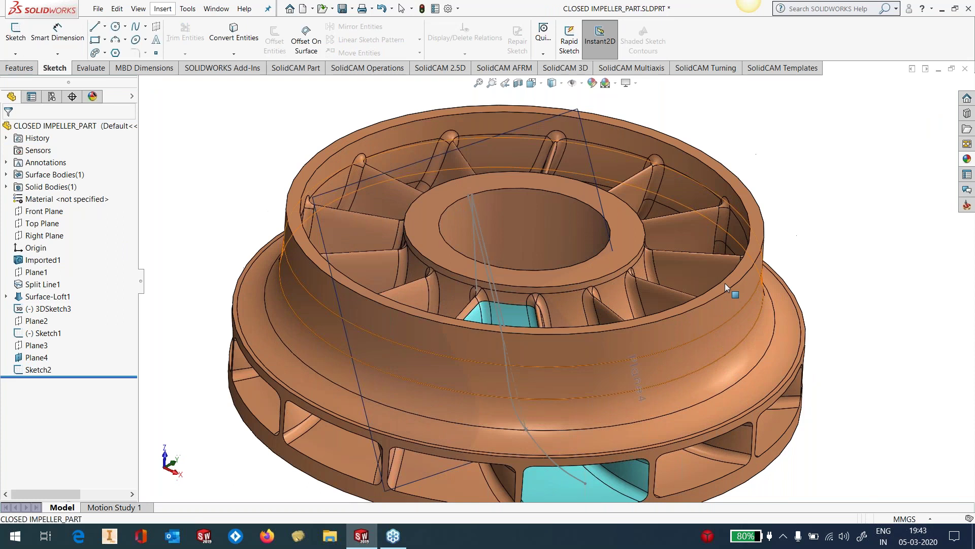
pyautogui.click(42, 335)
pyautogui.click(49, 308)
pyautogui.click(55, 300)
# Step: Rename Sketch2 as UPPER TILT CURVE
pyautogui.moveTo(713, 217); pyautogui.dragTo(464, 337, button='middle')
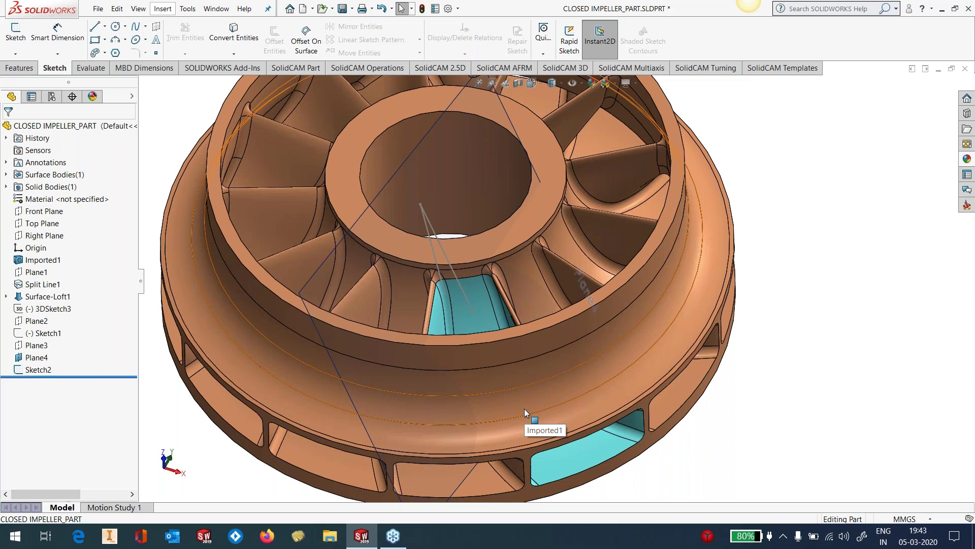
pyautogui.scroll(3, 508, 305)
pyautogui.click(46, 370)
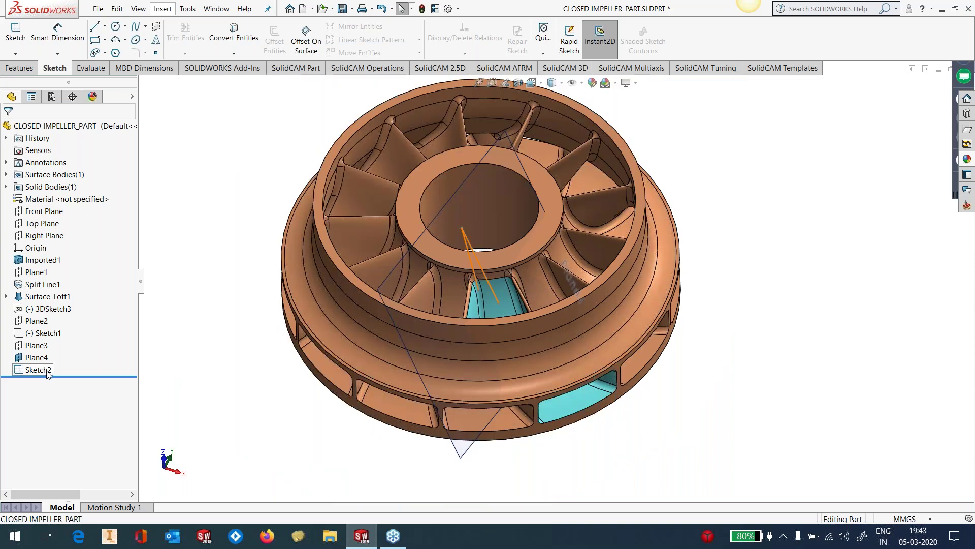
pyautogui.click(47, 373)
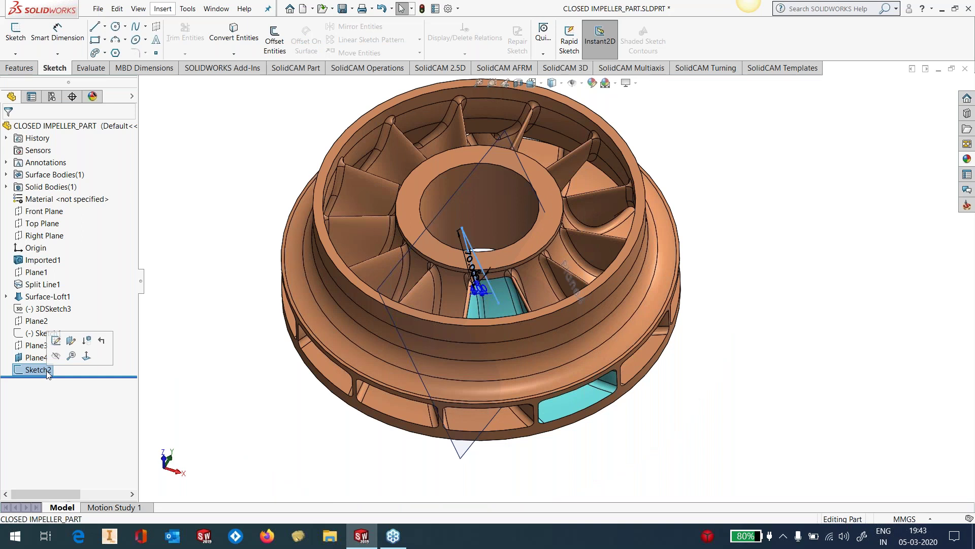
pyautogui.press('XF86AudioLowerVolume')
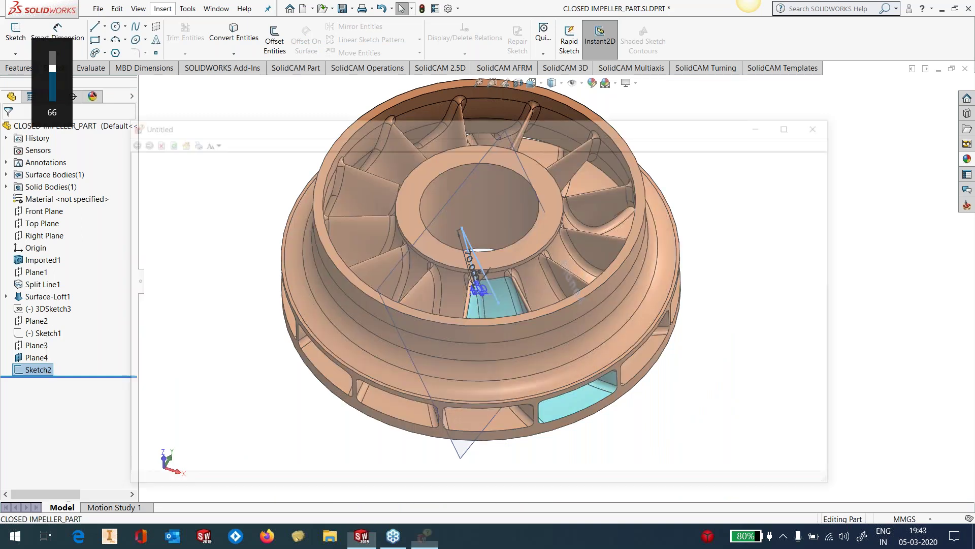
pyautogui.click(827, 126)
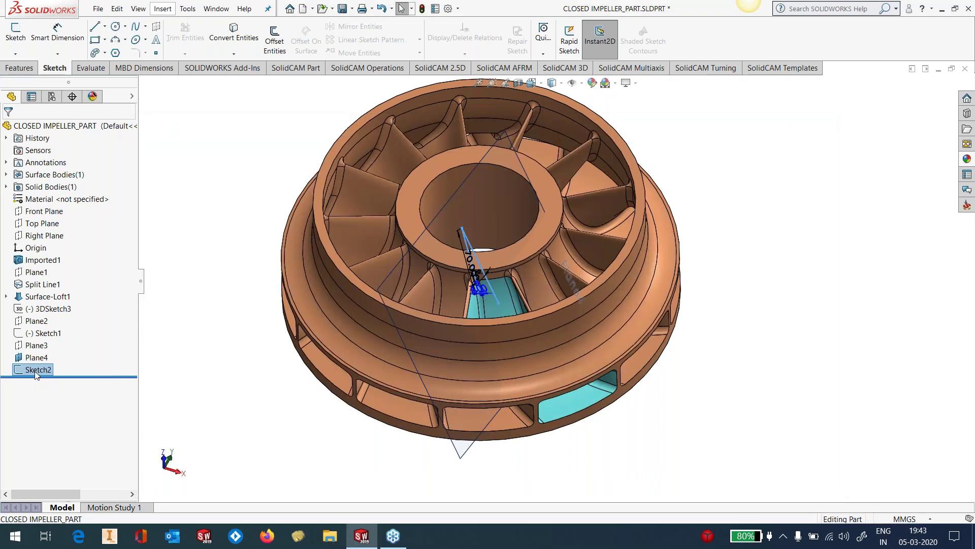
pyautogui.click(36, 371)
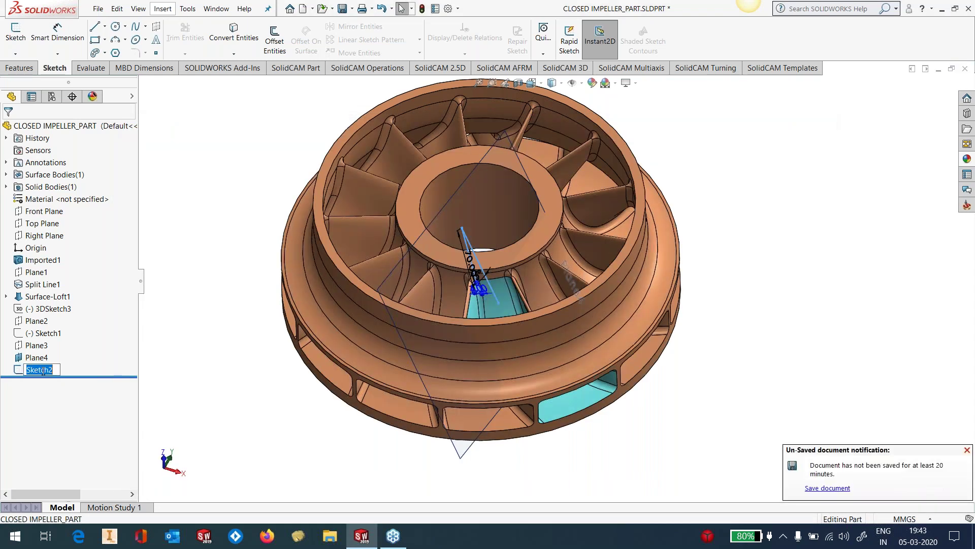
pyautogui.write('UPPER ')
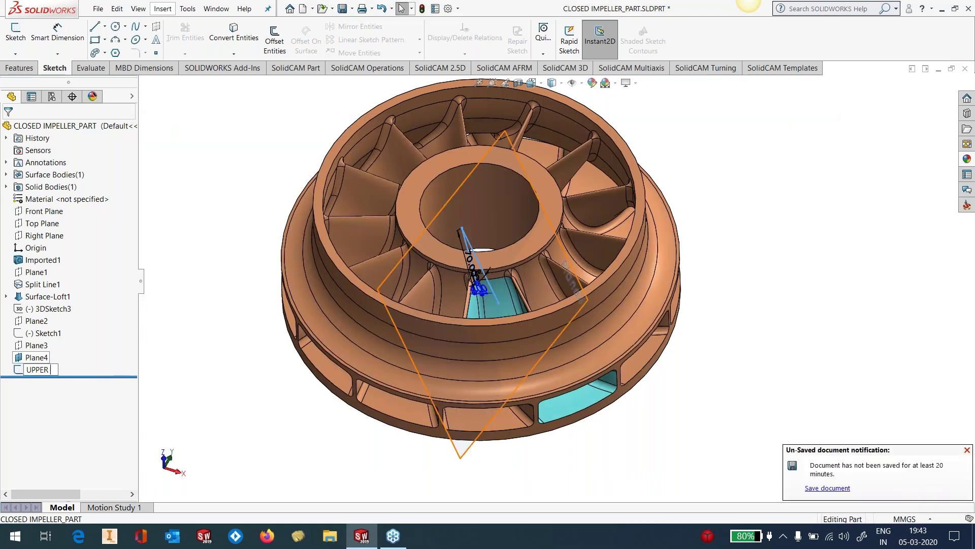
pyautogui.write('TILT CURVE')
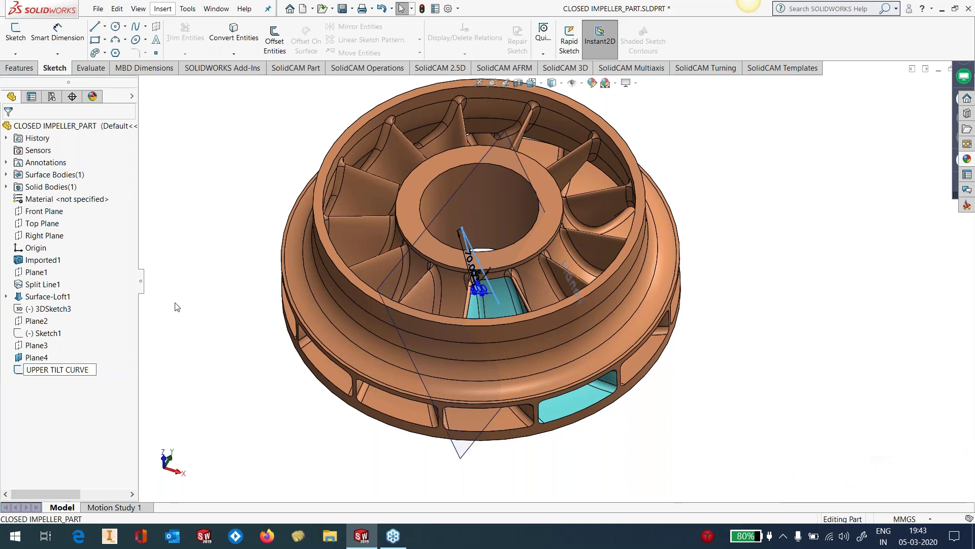
pyautogui.press('Return')
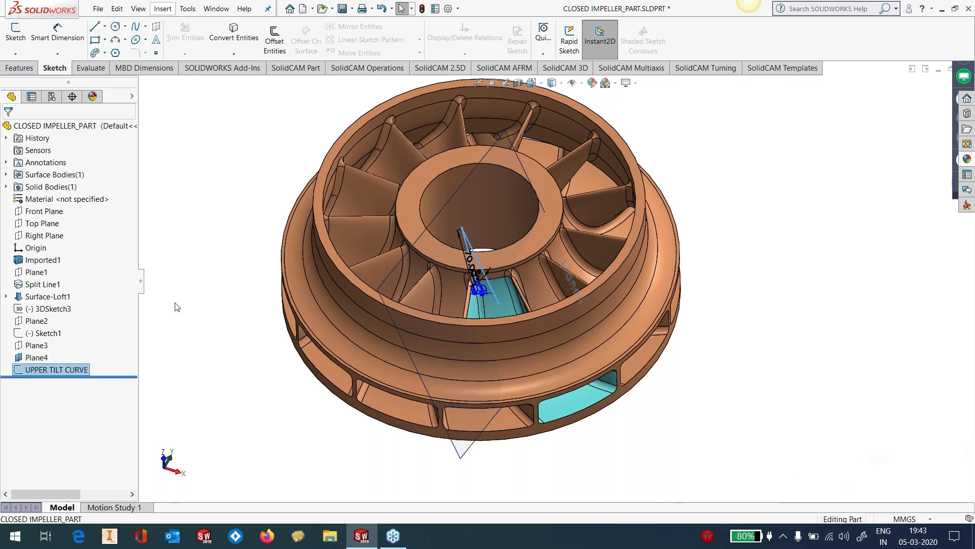
# Step: Hide Plane4 and show the mid-passage curve of 3DSketch3
pyautogui.click(465, 451)
pyautogui.click(621, 435)
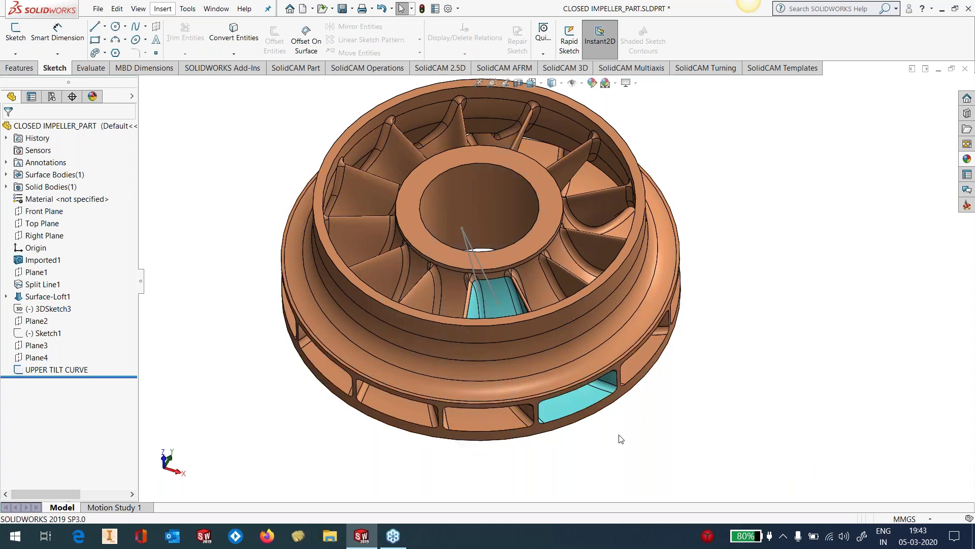
pyautogui.click(40, 311)
pyautogui.click(69, 288)
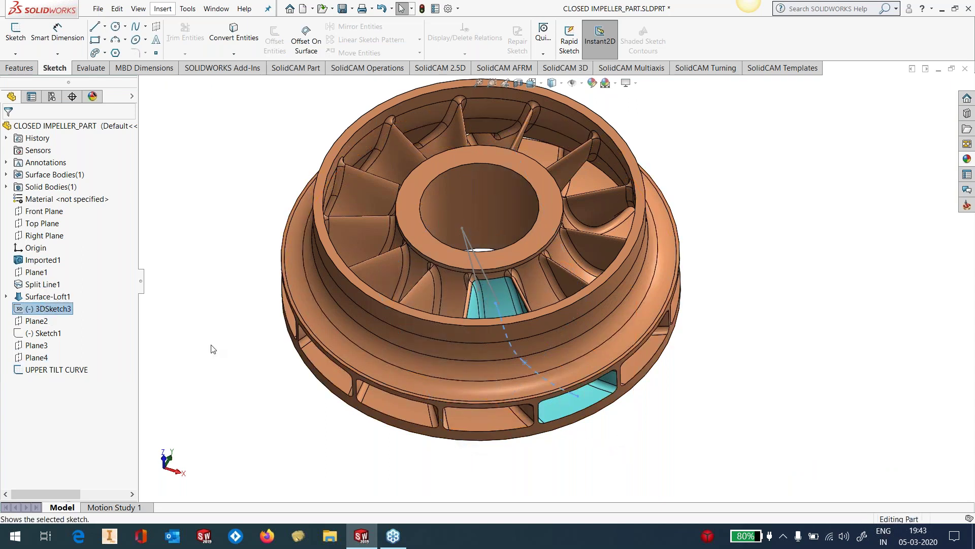
# Step: Create a reference plane perpendicular to the mid-passage spline and coincident with its endpoint at the outer rim opening
pyautogui.scroll(-3, 590, 358)
pyautogui.moveTo(589, 358); pyautogui.dragTo(579, 297, button='middle')
pyautogui.click(163, 9)
pyautogui.moveTo(218, 133)
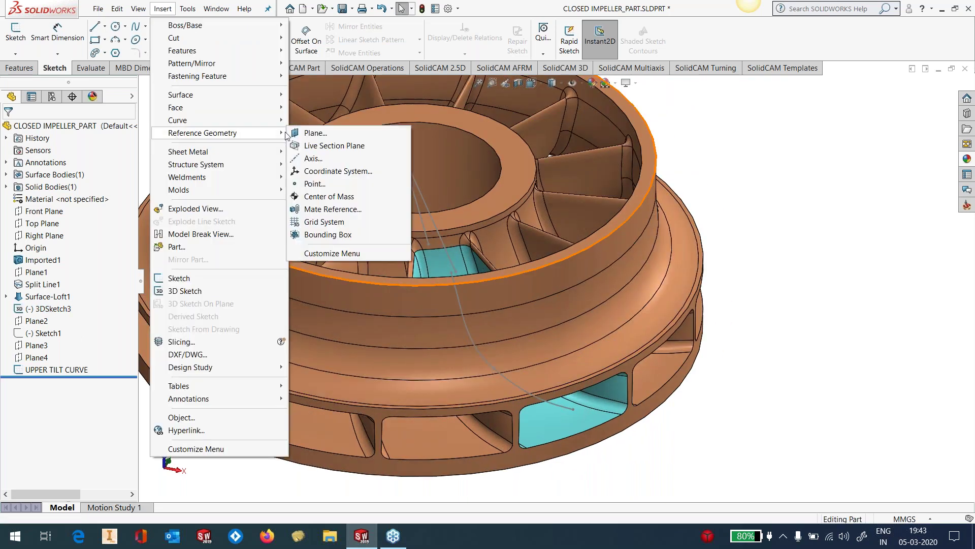
pyautogui.click(311, 134)
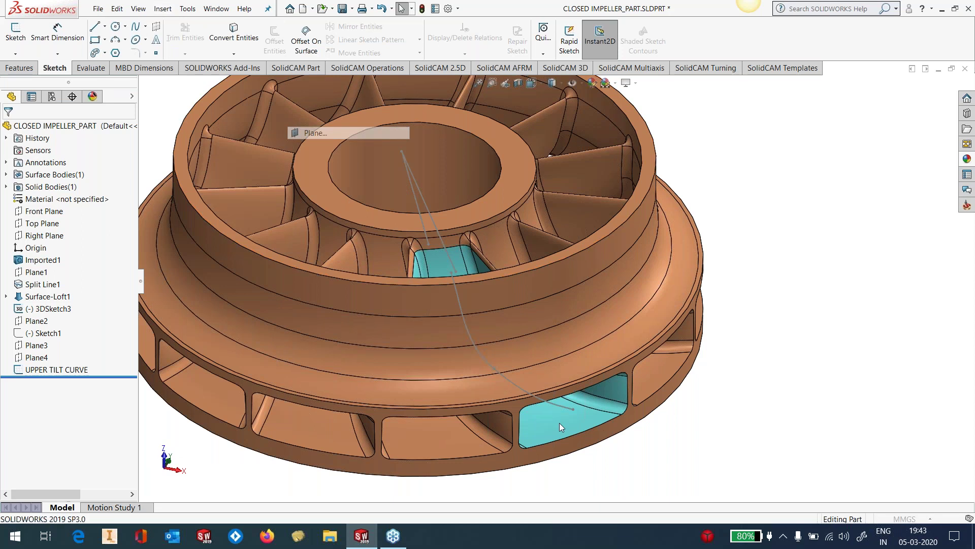
pyautogui.click(560, 406)
pyautogui.click(574, 409)
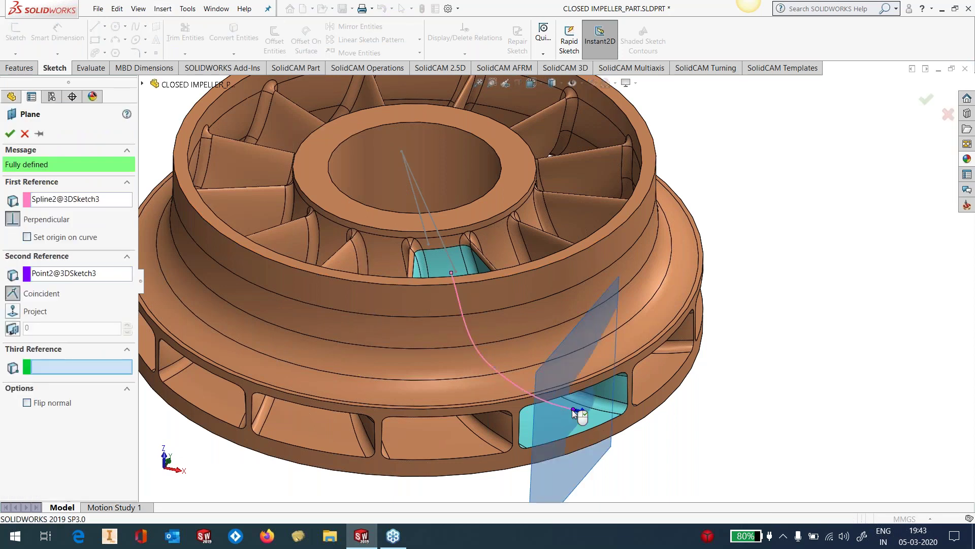
pyautogui.click(10, 133)
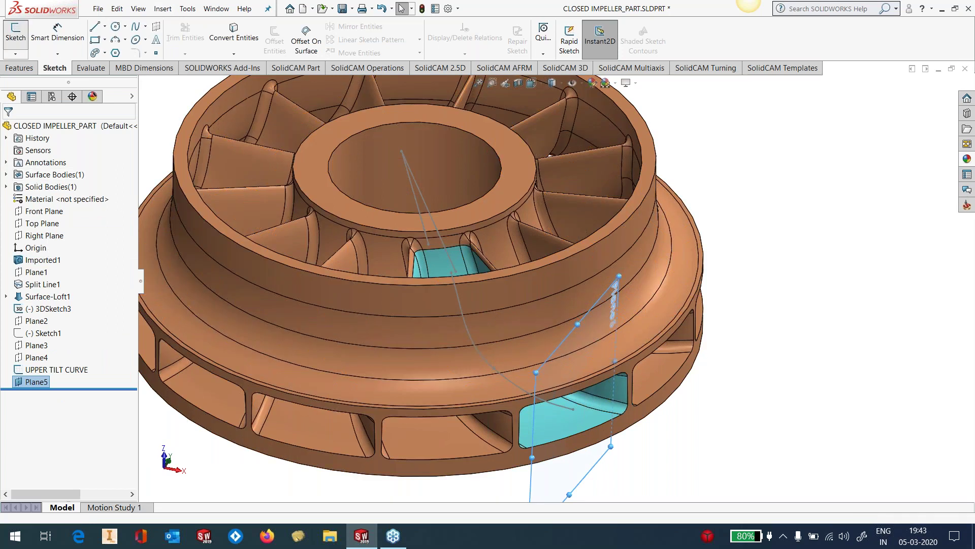
# Step: Sketch a line about 73 mm long on the new plane, from the spline's outer endpoint straight down past the rim
pyautogui.click(15, 31)
pyautogui.press('l')
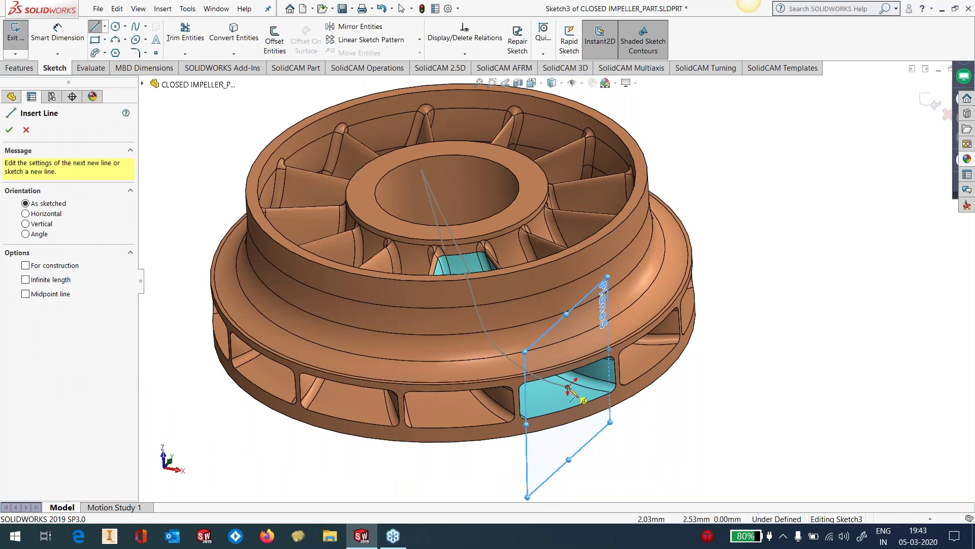
pyautogui.click(568, 388)
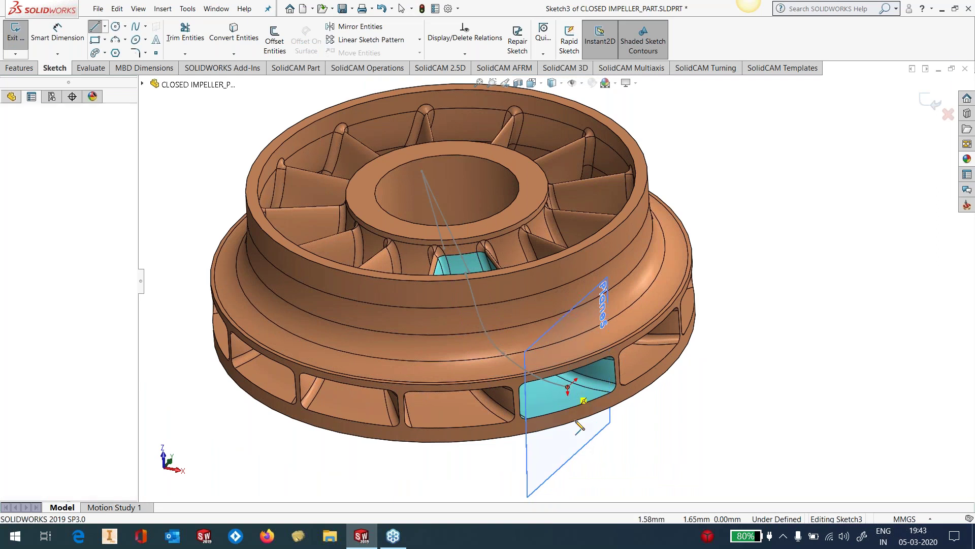
pyautogui.doubleClick(569, 460)
pyautogui.press('Escape')
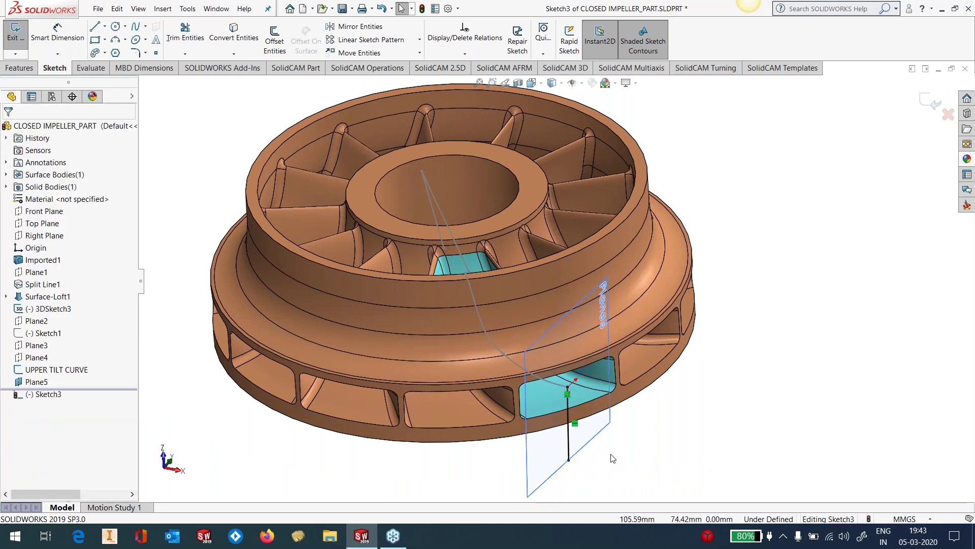
# Step: Convert the sketched line to construction geometry and exit the sketch
pyautogui.click(568, 432)
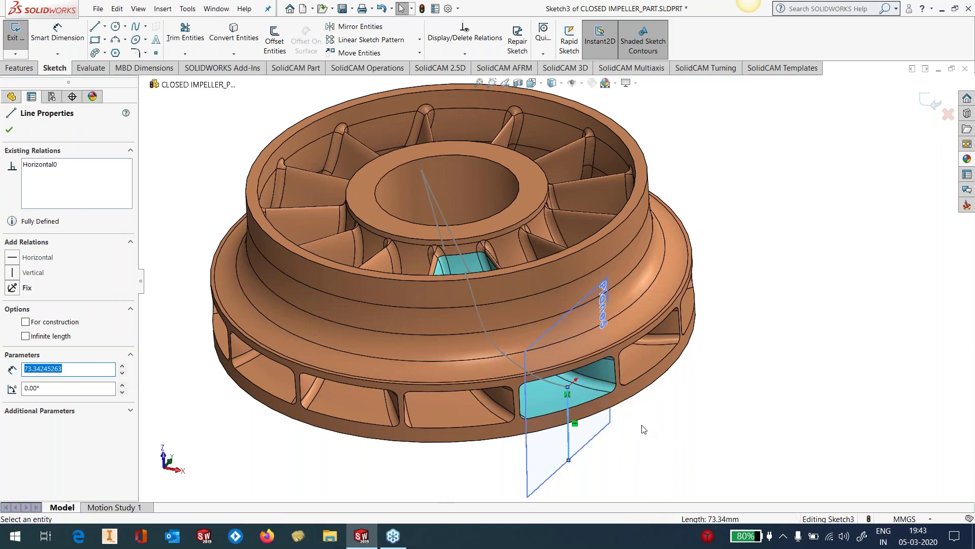
pyautogui.click(672, 442)
pyautogui.click(930, 101)
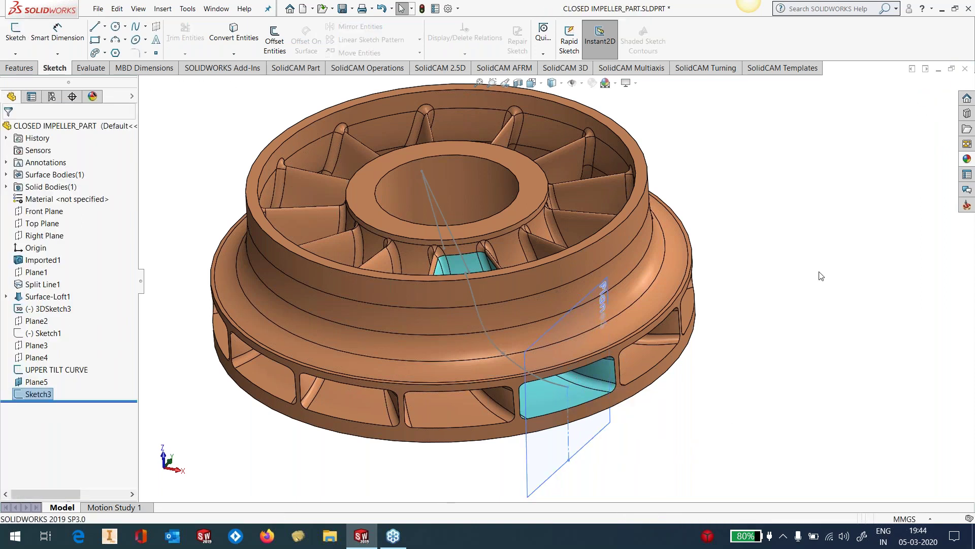
# Step: Create a reference plane perpendicular to Plane5 and coincident with the construction line of Sketch3
pyautogui.click(163, 9)
pyautogui.moveTo(199, 135)
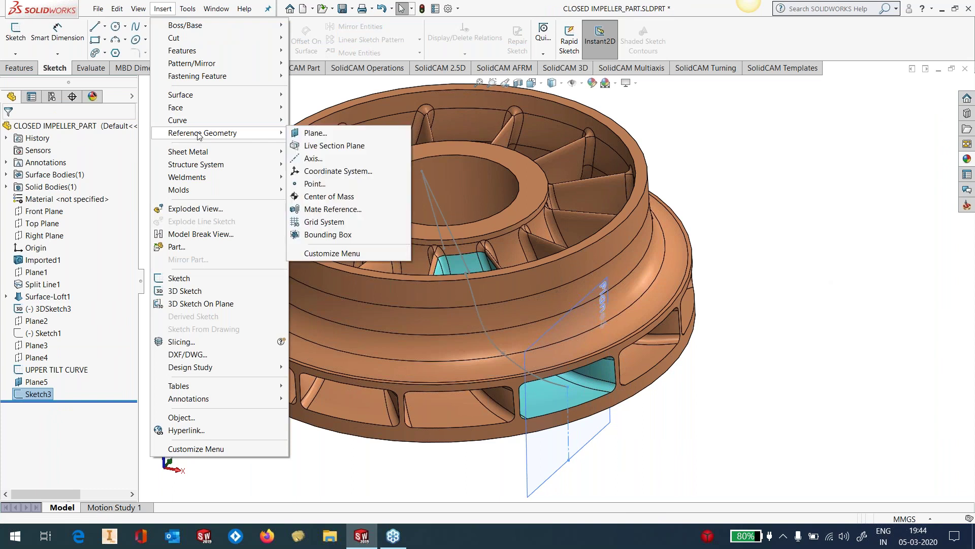
pyautogui.click(346, 133)
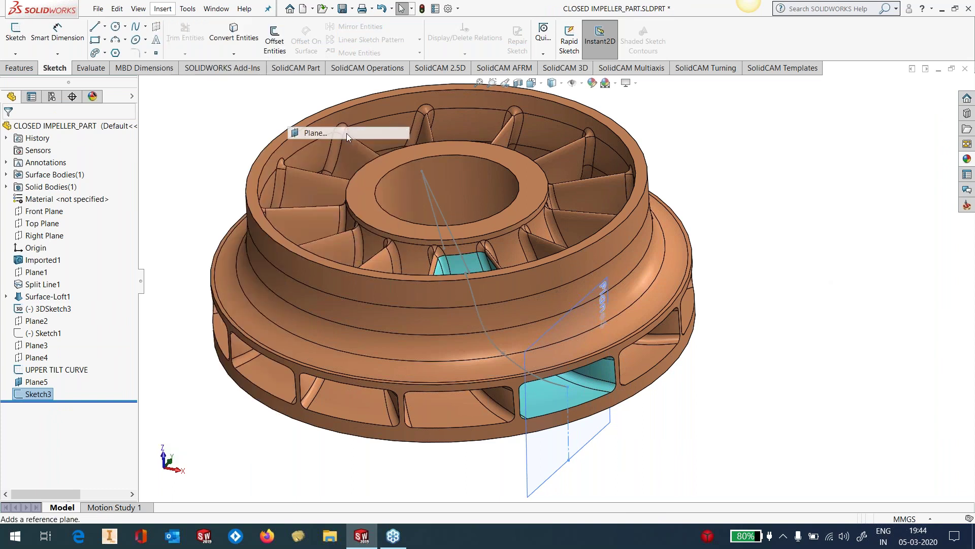
pyautogui.click(584, 438)
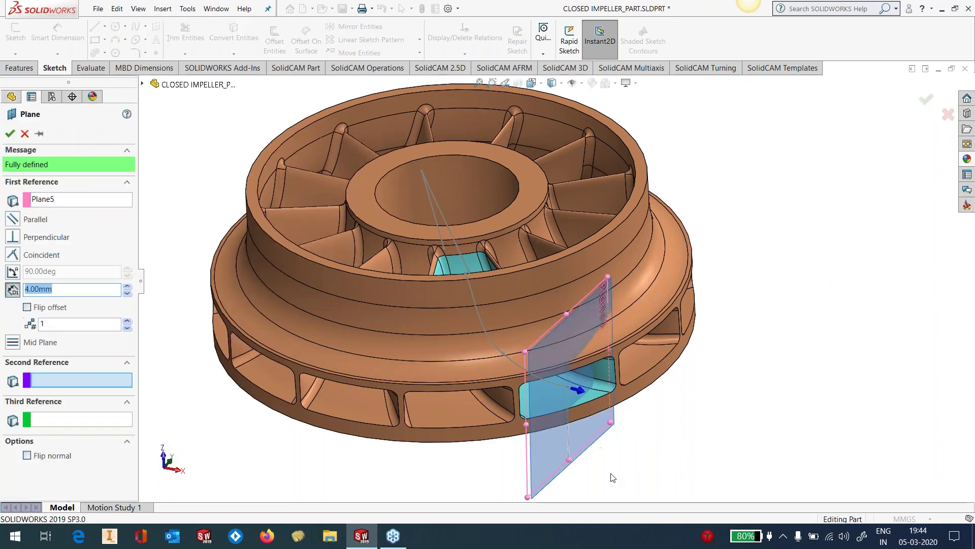
pyautogui.click(569, 430)
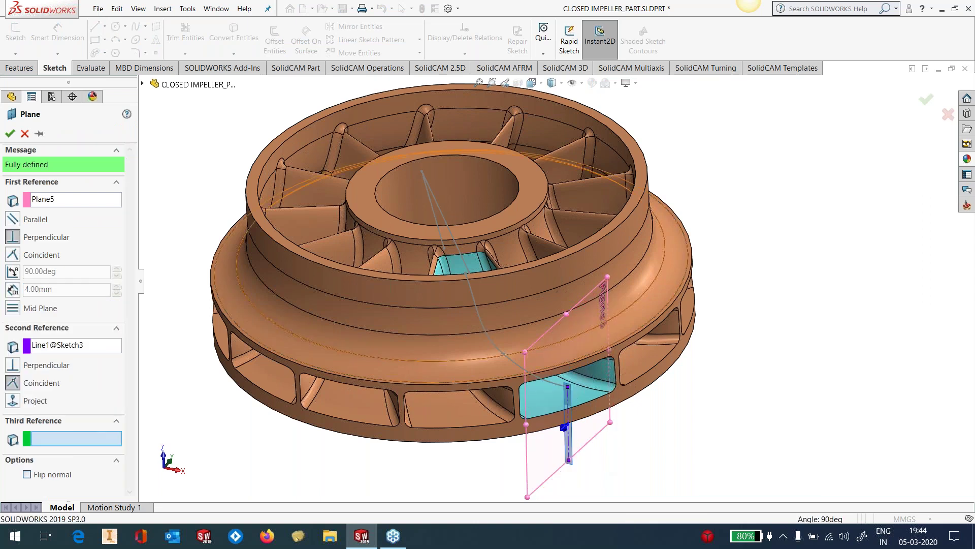
pyautogui.click(10, 133)
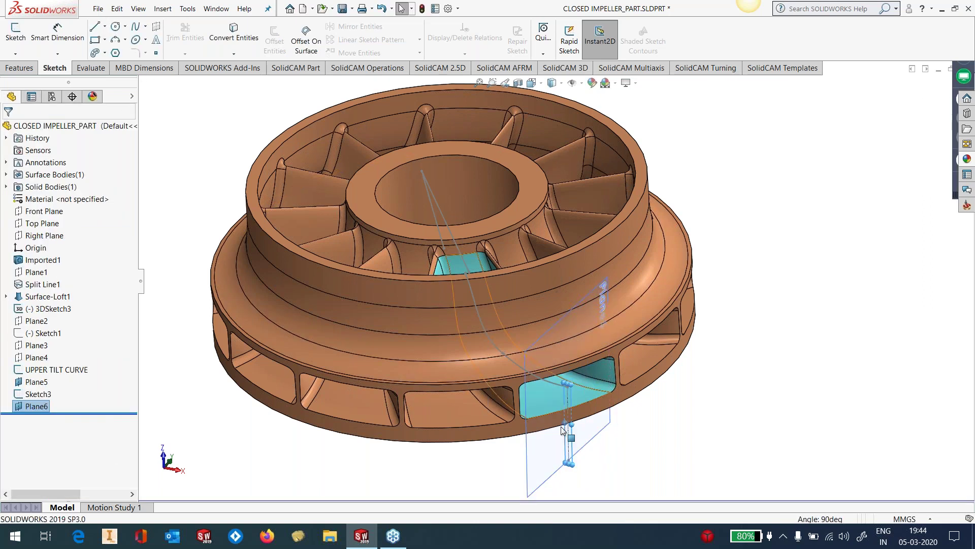
# Step: Resize Plane6 so it extends well outward from the rim and slightly inside the passage opening
pyautogui.moveTo(572, 426); pyautogui.dragTo(717, 463)
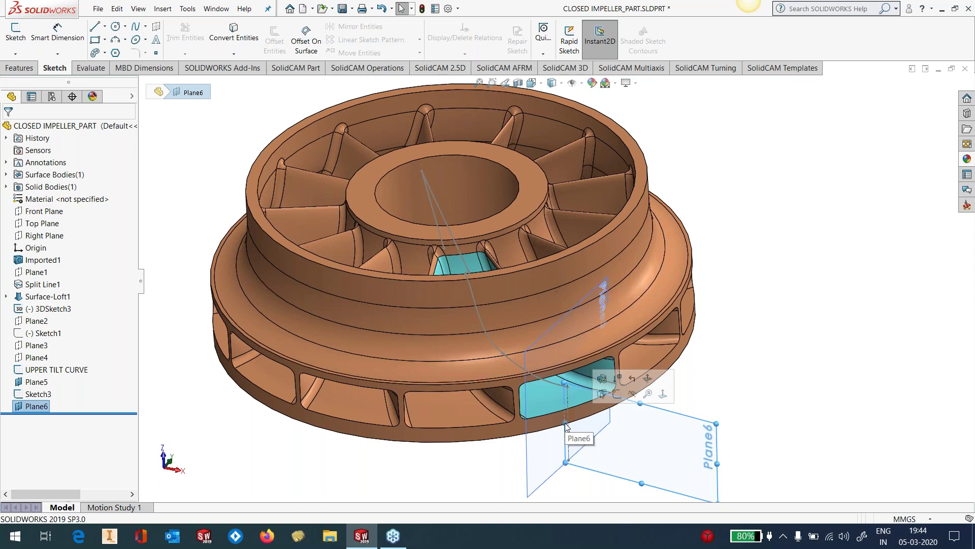
pyautogui.moveTo(565, 423); pyautogui.dragTo(551, 419)
pyautogui.click(742, 388)
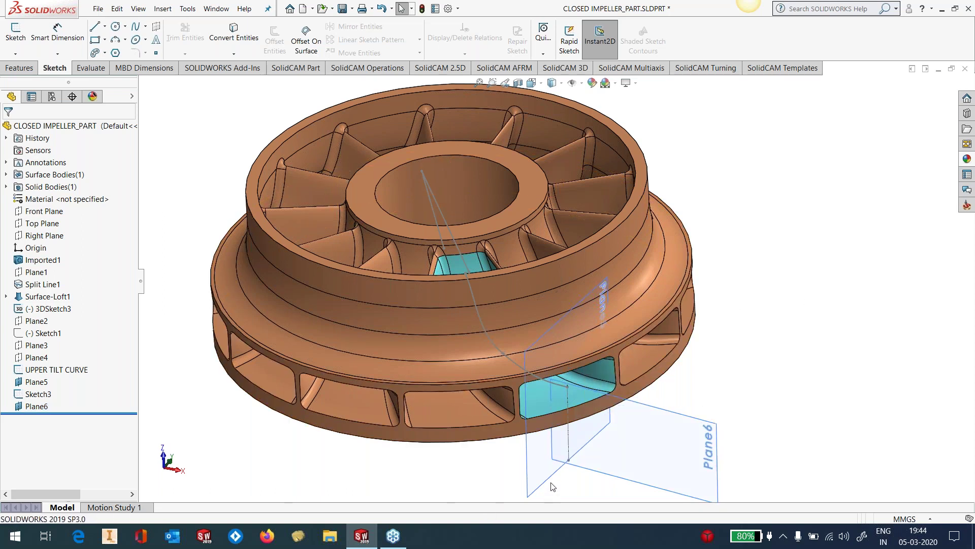
pyautogui.click(564, 464)
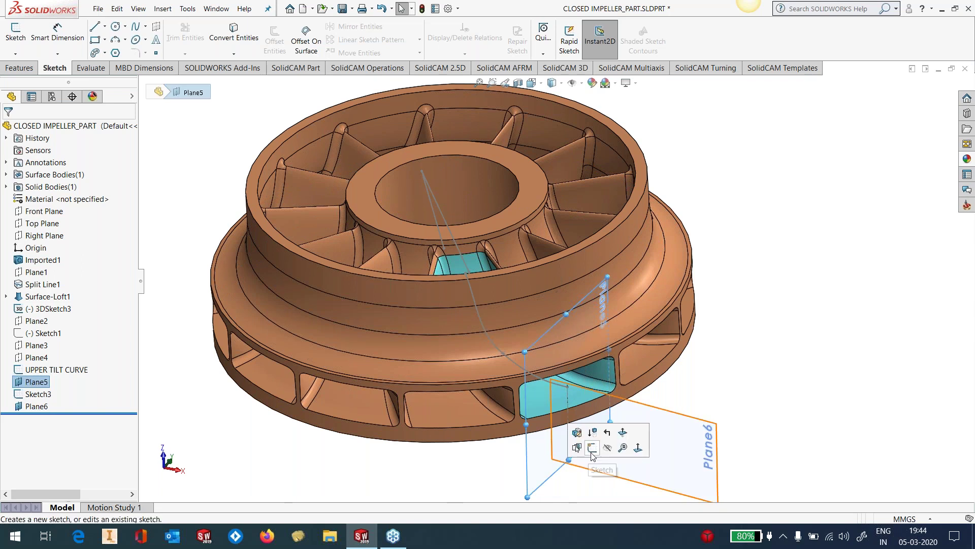
pyautogui.click(591, 451)
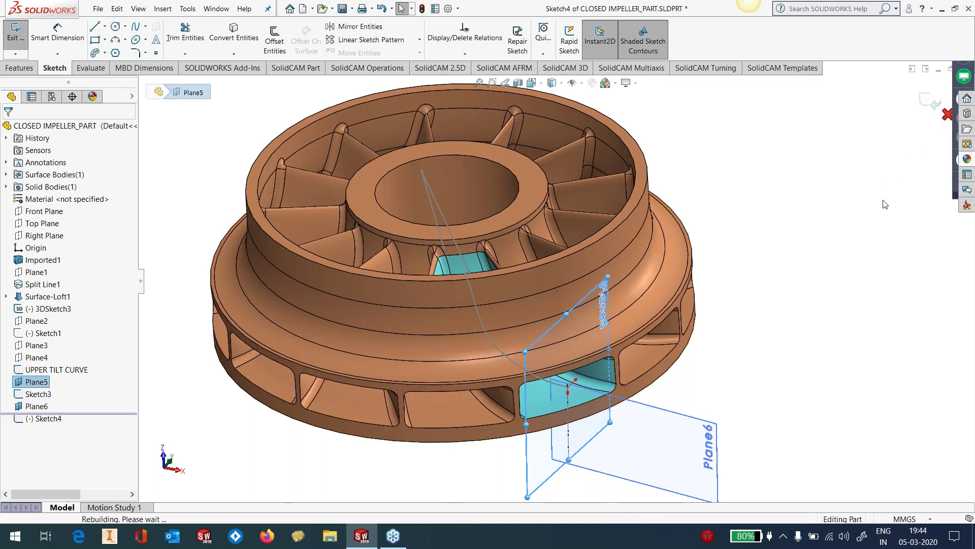
pyautogui.click(947, 115)
# Step: Start a new sketch on Plane6 and orient the view normal to it
pyautogui.click(650, 439)
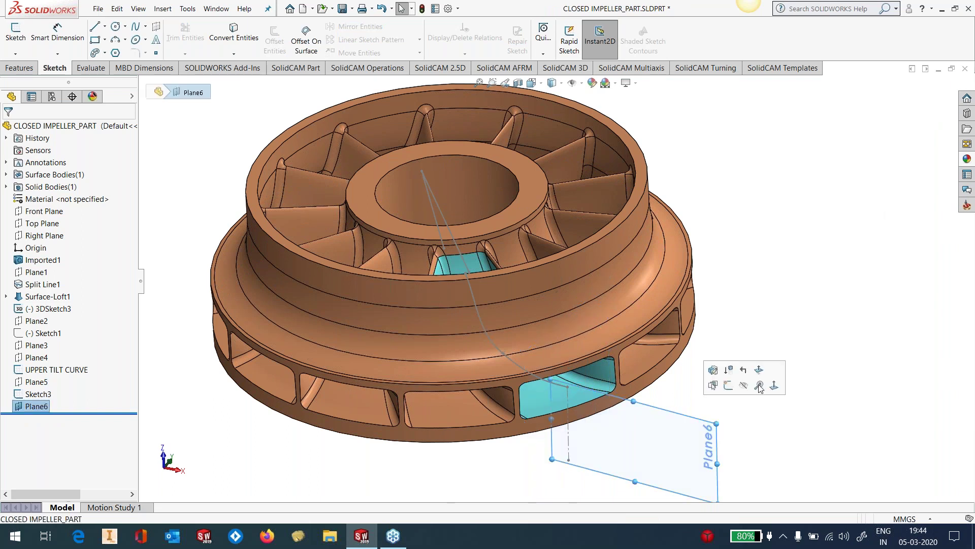
pyautogui.click(729, 386)
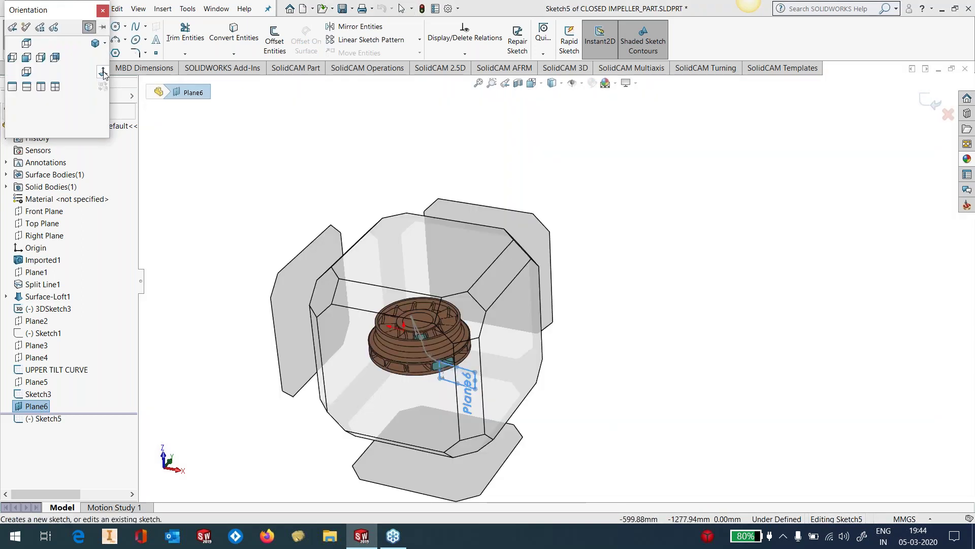
pyautogui.click(103, 73)
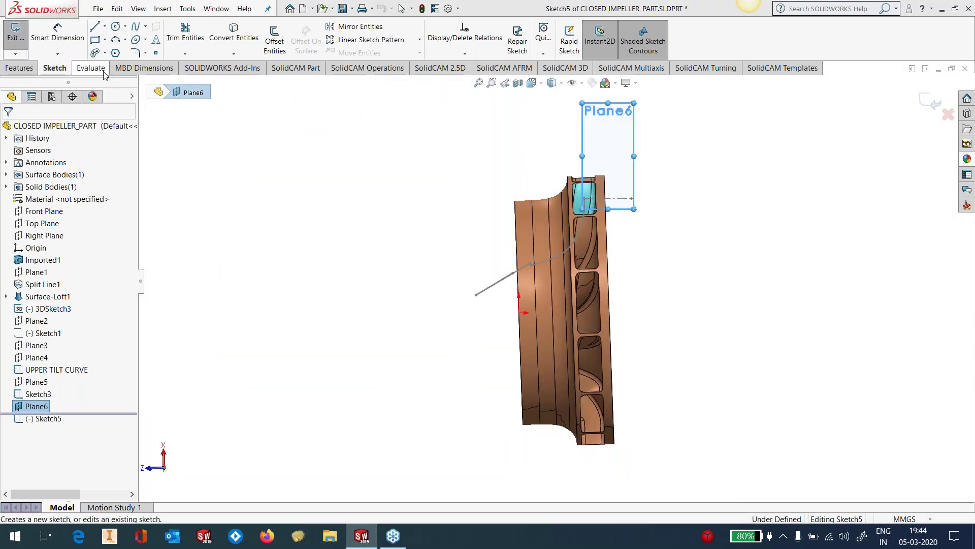
pyautogui.click(104, 73)
pyautogui.click(662, 204)
pyautogui.scroll(-5, 609, 148)
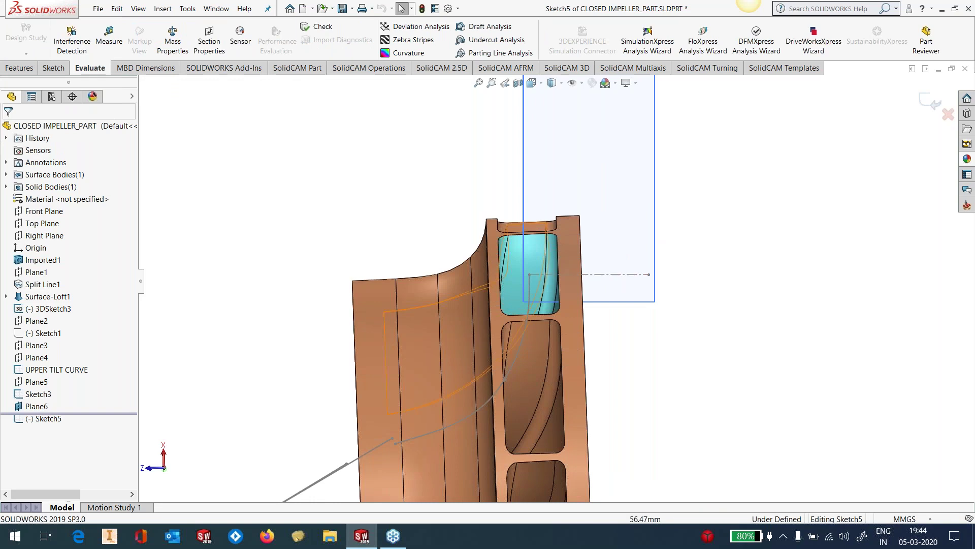
# Step: Sketch a vertical line about 116 mm long from the mid-passage curve's outer endpoint outward beyond the rim
pyautogui.click(50, 73)
pyautogui.click(95, 26)
pyautogui.scroll(-2, 518, 333)
pyautogui.click(515, 324)
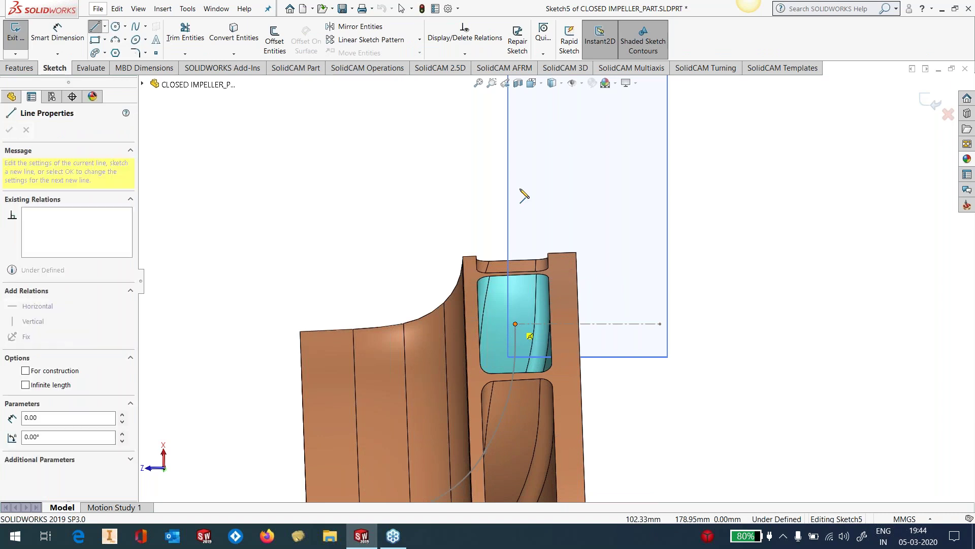
pyautogui.click(515, 95)
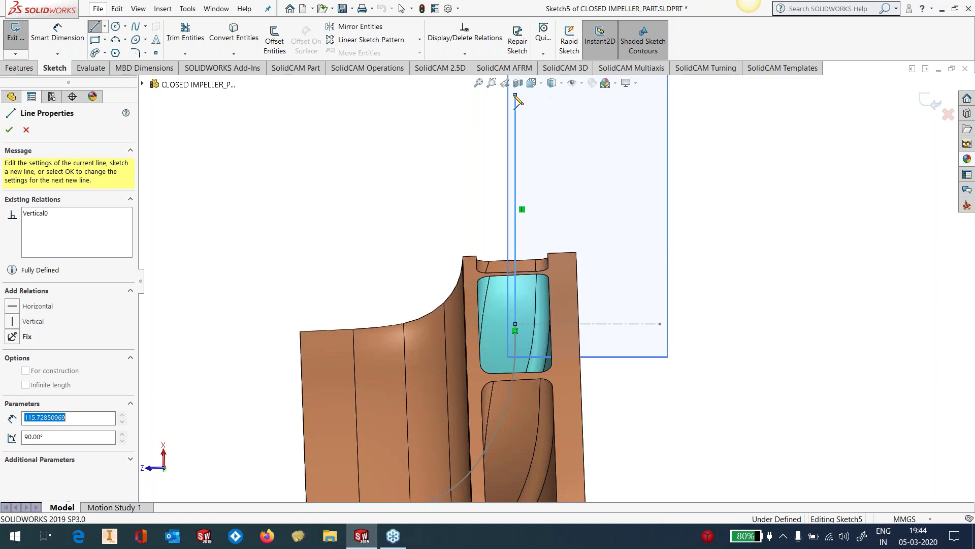
pyautogui.press('Escape')
pyautogui.press('Escape')
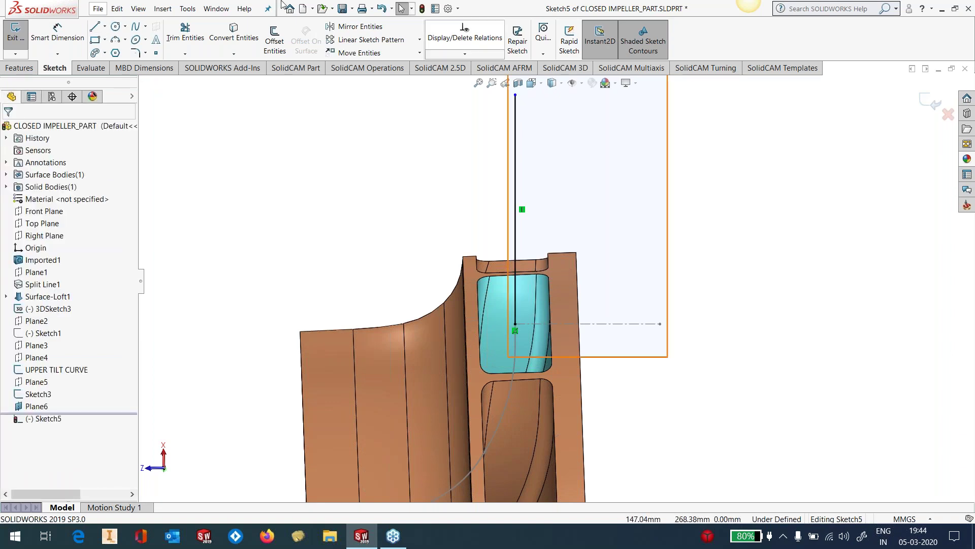
# Step: Sketch a slanted line about 69 mm long from the vertical line's outer end back toward the rim
pyautogui.click(95, 27)
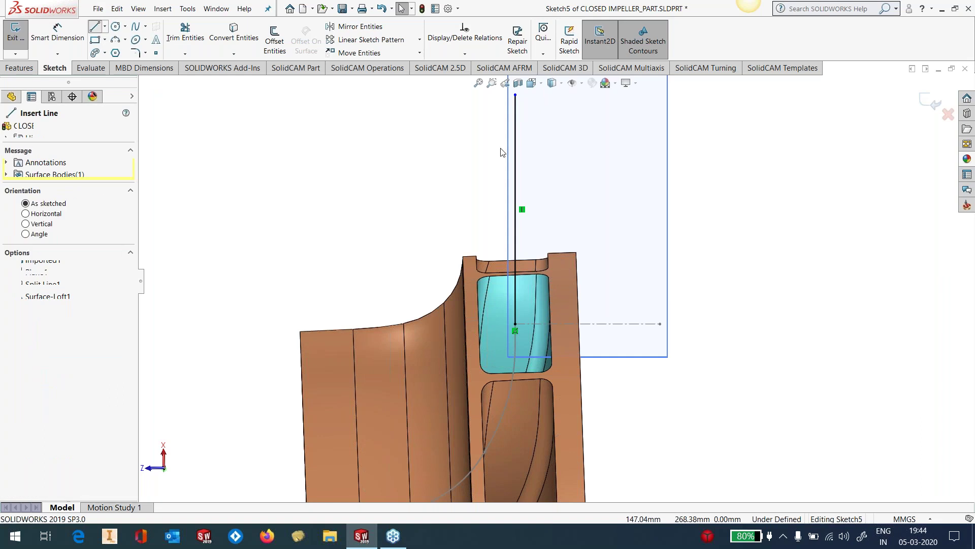
pyautogui.click(515, 96)
pyautogui.click(542, 228)
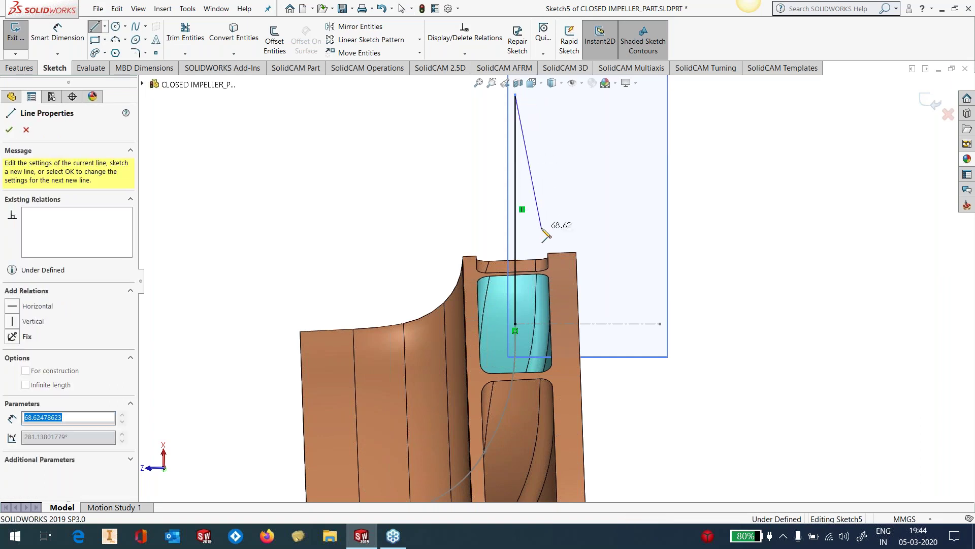
pyautogui.press('Escape')
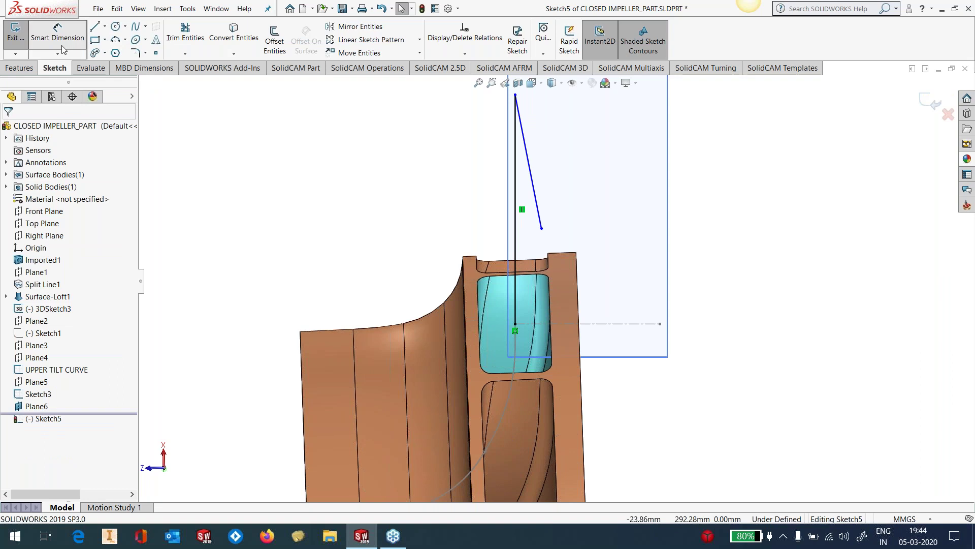
# Step: Dimension the angle between the vertical line and the slanted line as 6 degrees
pyautogui.click(517, 177)
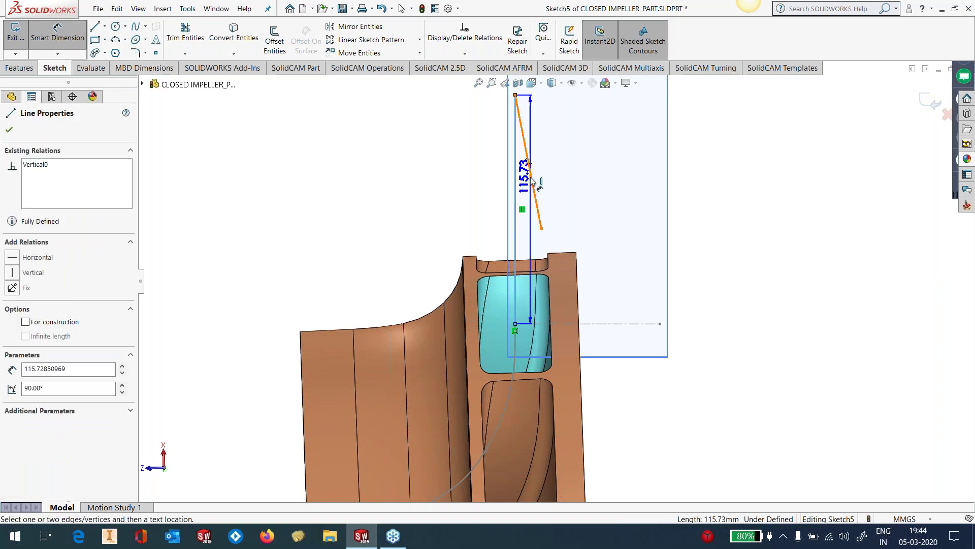
pyautogui.click(532, 181)
pyautogui.click(529, 226)
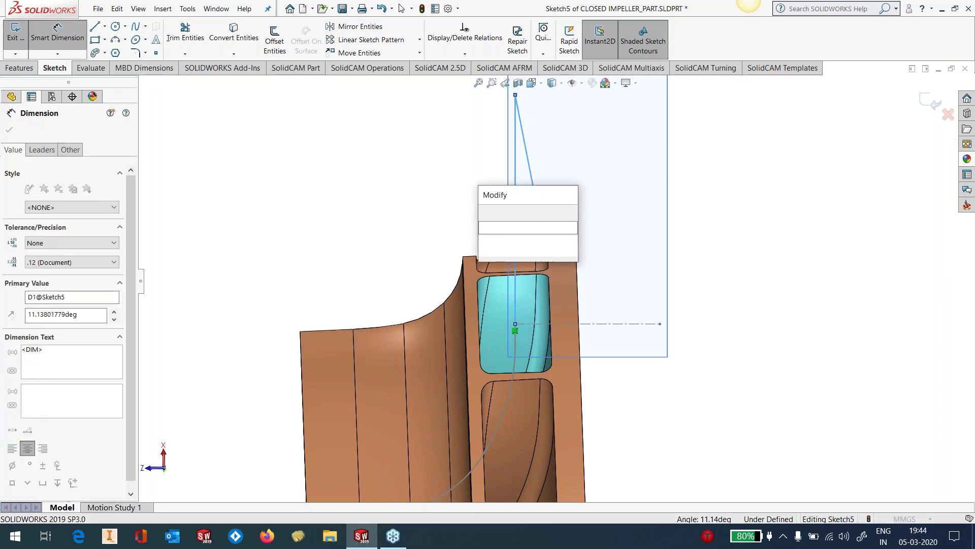
pyautogui.write('6')
pyautogui.press('Return')
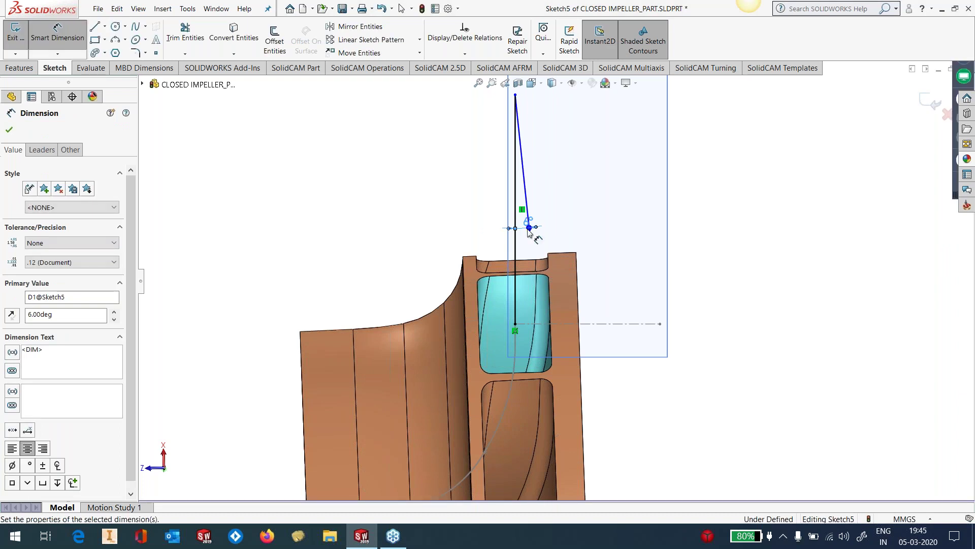
pyautogui.click(707, 263)
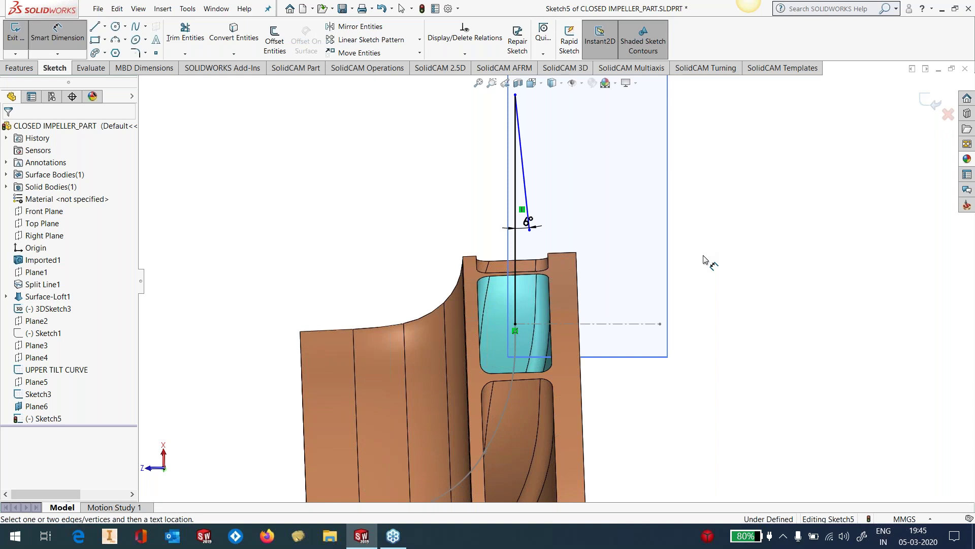
# Step: Dimension the slanted line's length as 98 mm
pyautogui.click(526, 172)
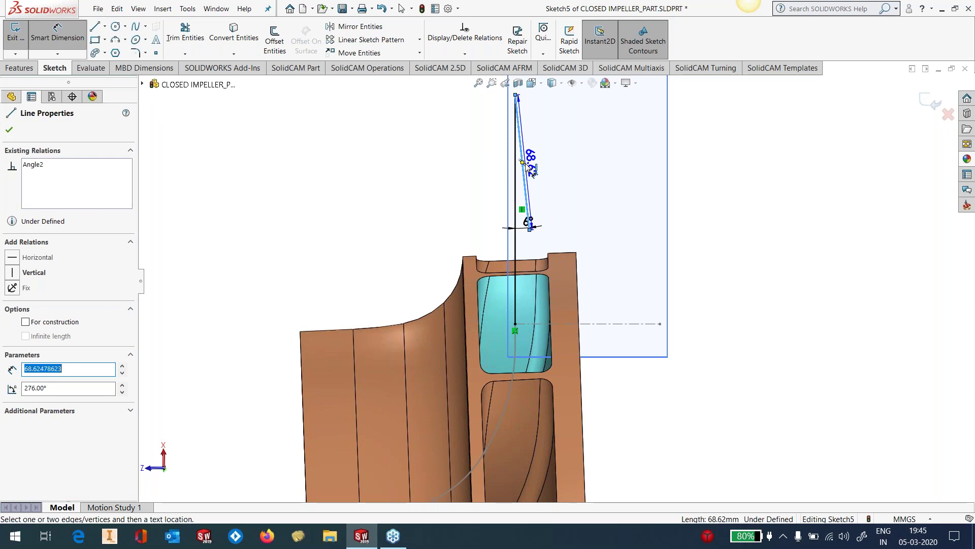
pyautogui.write('98')
pyautogui.click(522, 162)
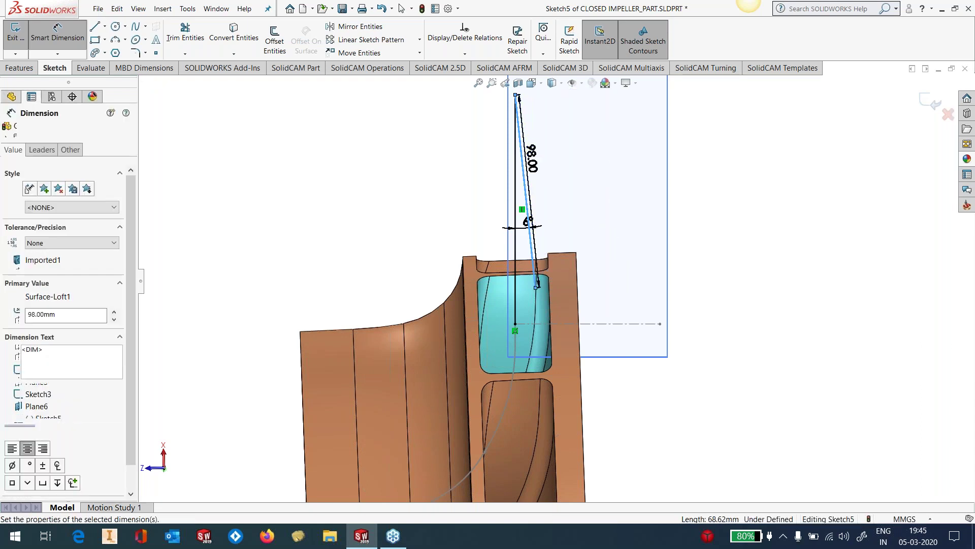
pyautogui.press('Return')
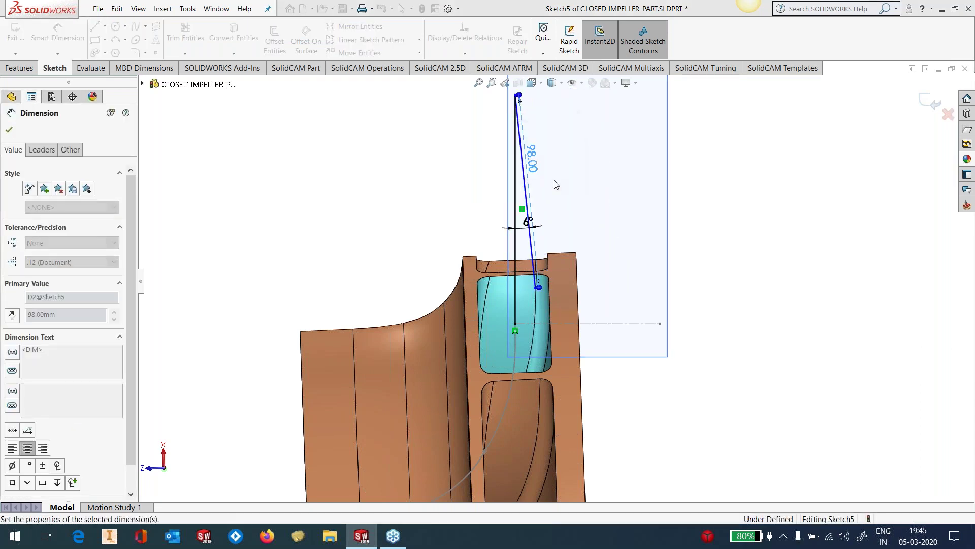
# Step: Dimension the vertical line's length as 115 mm and finish the sketch
pyautogui.moveTo(671, 348)
pyautogui.mouseDown(button='middle')
pyautogui.moveTo(670, 283)
pyautogui.moveTo(659, 356)
pyautogui.mouseUp(button='middle')
pyautogui.scroll(5, 659, 356)
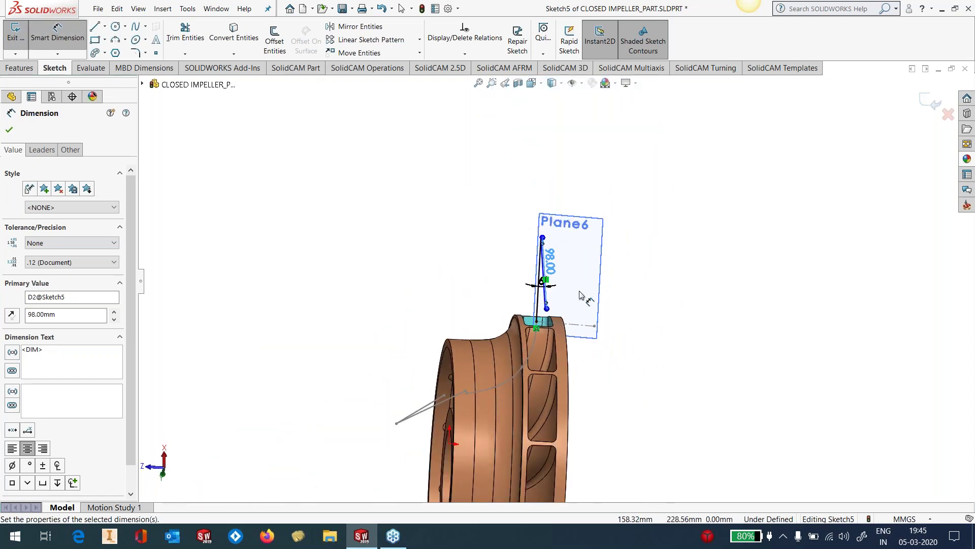
pyautogui.scroll(-3, 562, 294)
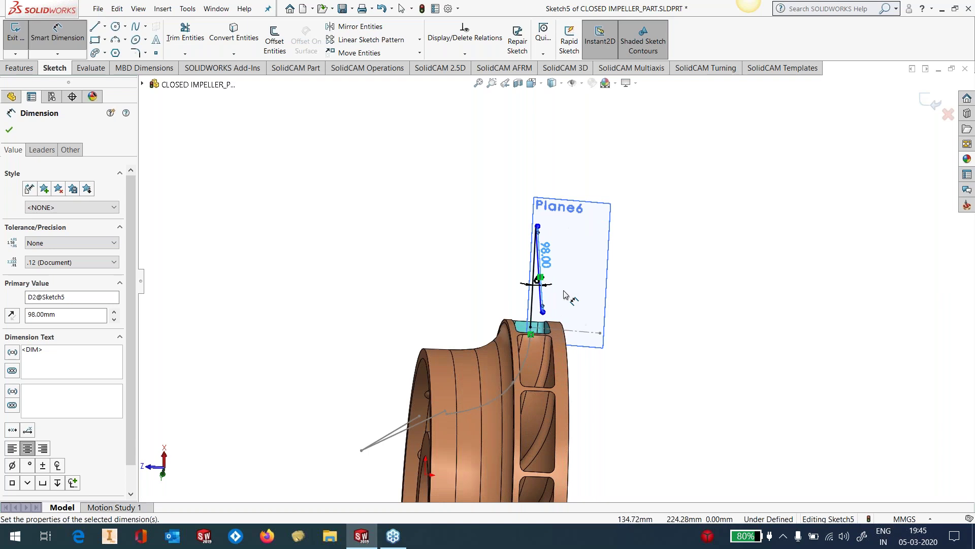
pyautogui.click(467, 278)
pyautogui.click(438, 282)
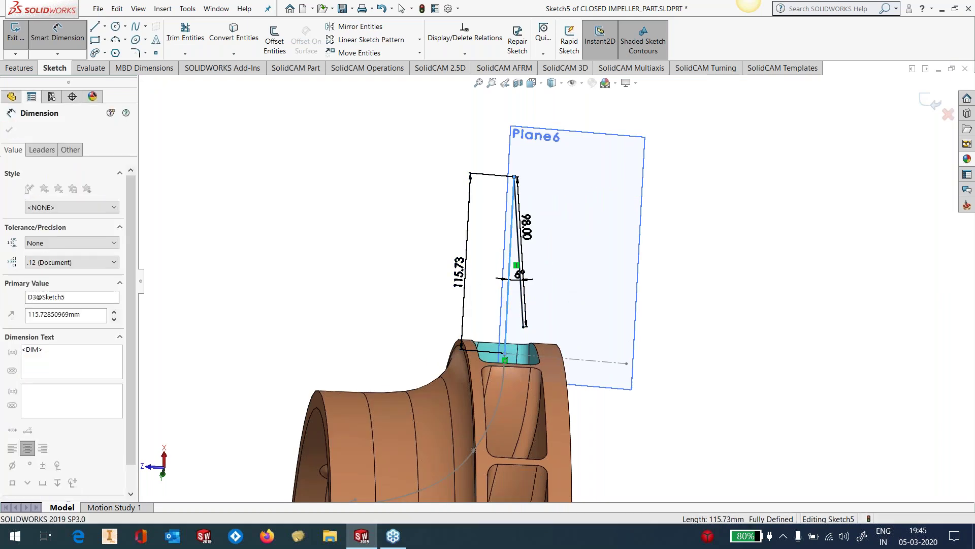
pyautogui.write('115')
pyautogui.press('Return')
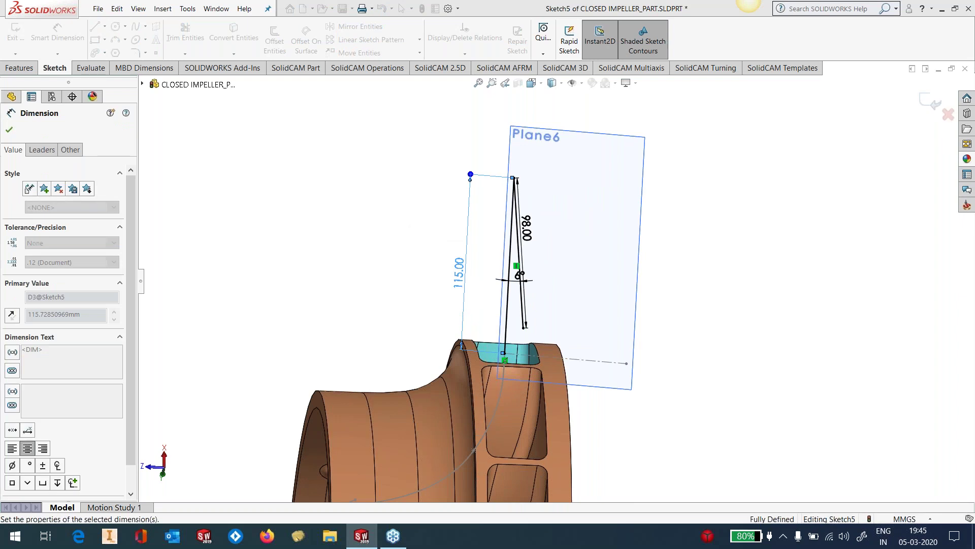
pyautogui.click(933, 103)
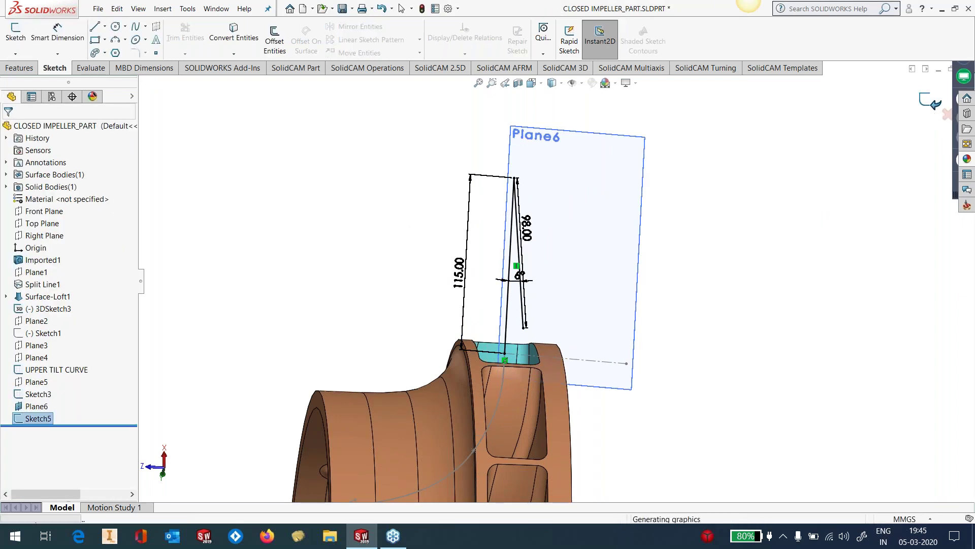
# Step: Hide Sketch3, Plane6 and the mid-passage curve 3DSketch3
pyautogui.moveTo(551, 356)
pyautogui.mouseDown(button='middle')
pyautogui.moveTo(689, 267)
pyautogui.moveTo(604, 294)
pyautogui.moveTo(543, 296)
pyautogui.mouseUp(button='middle')
pyautogui.scroll(-3, 541, 292)
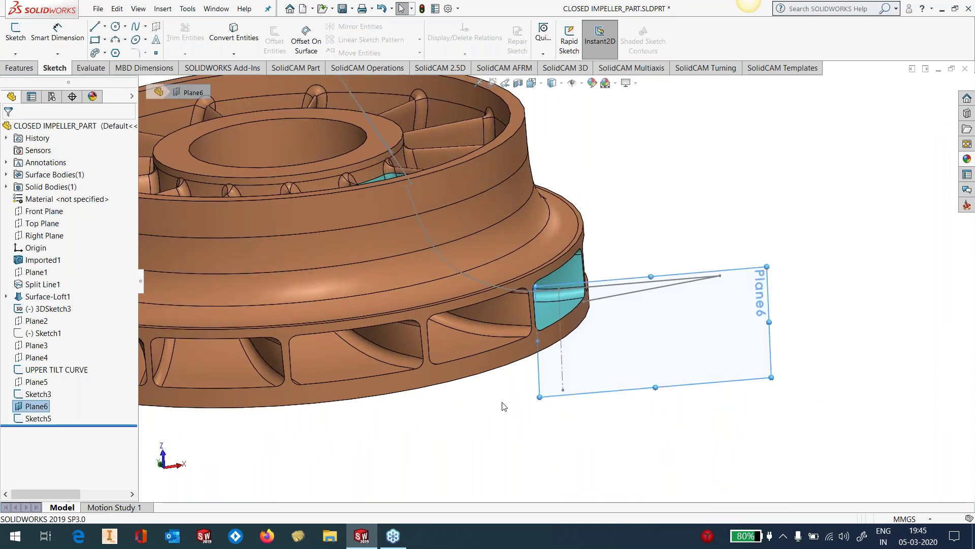
pyautogui.click(40, 394)
pyautogui.click(45, 381)
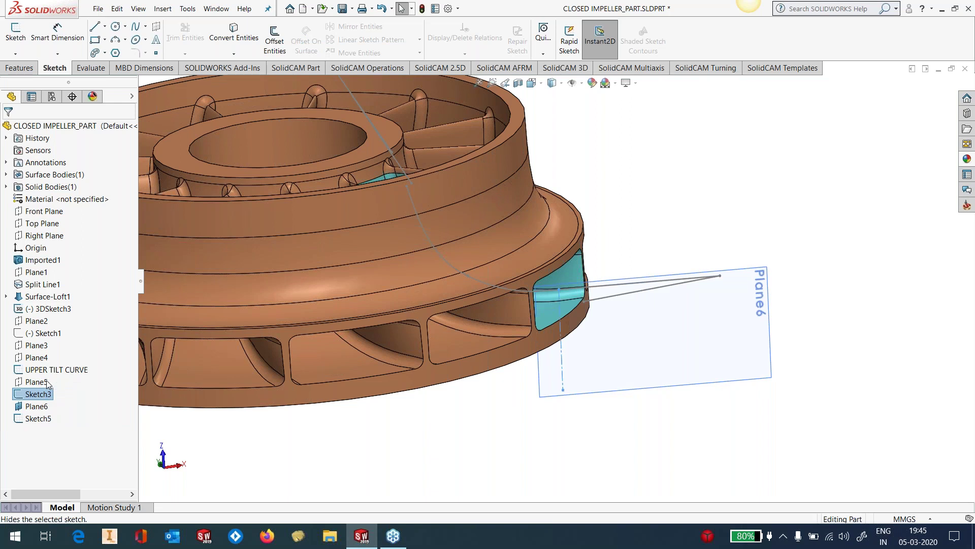
pyautogui.click(650, 390)
pyautogui.click(676, 363)
pyautogui.click(45, 309)
pyautogui.click(59, 292)
# Step: Rename Sketch5 as LOWER TILT CURVE
pyautogui.scroll(-2, 595, 257)
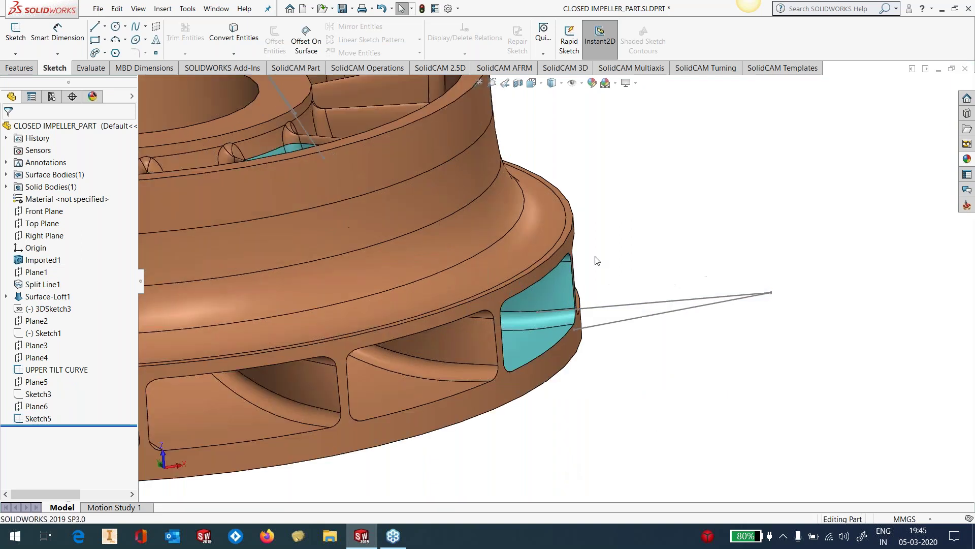
pyautogui.click(46, 419)
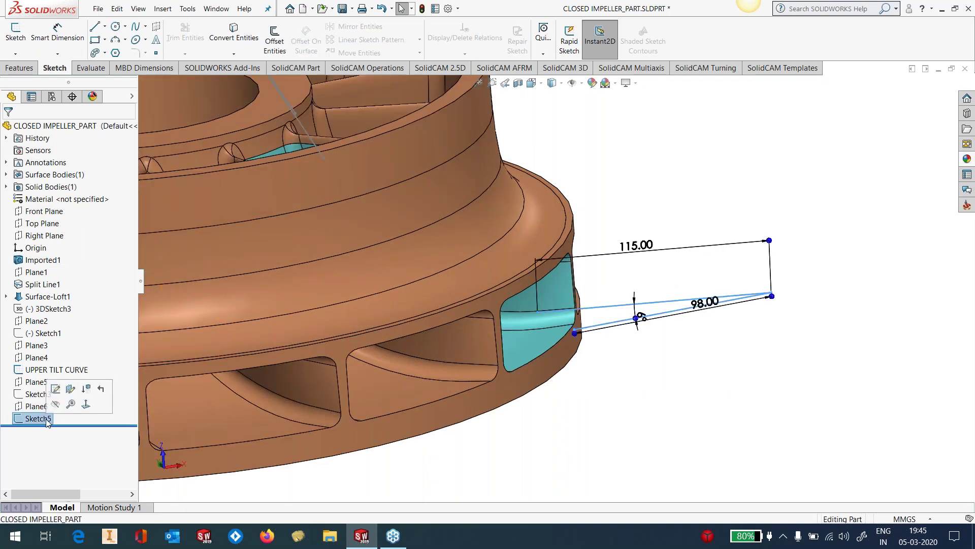
pyautogui.click(46, 418)
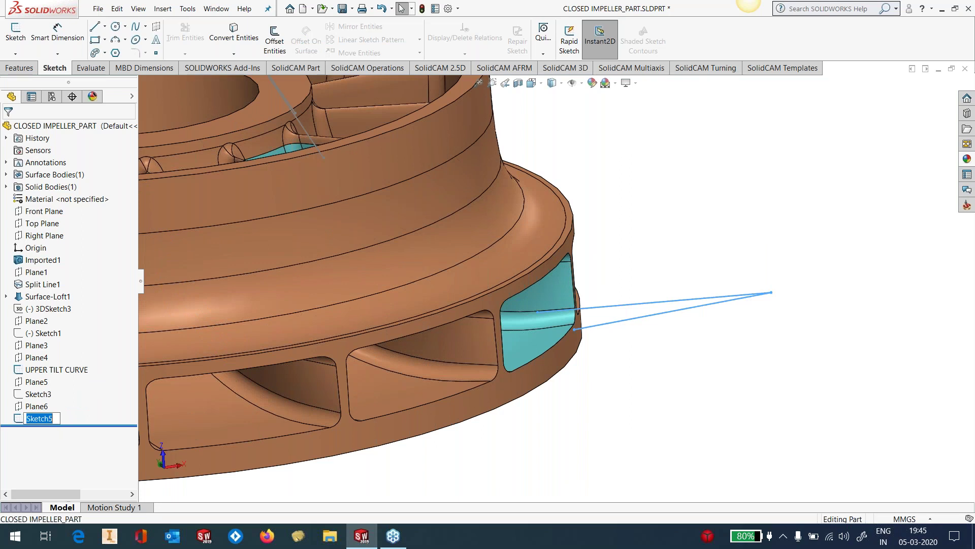
pyautogui.write('LOWER TILT CURVE')
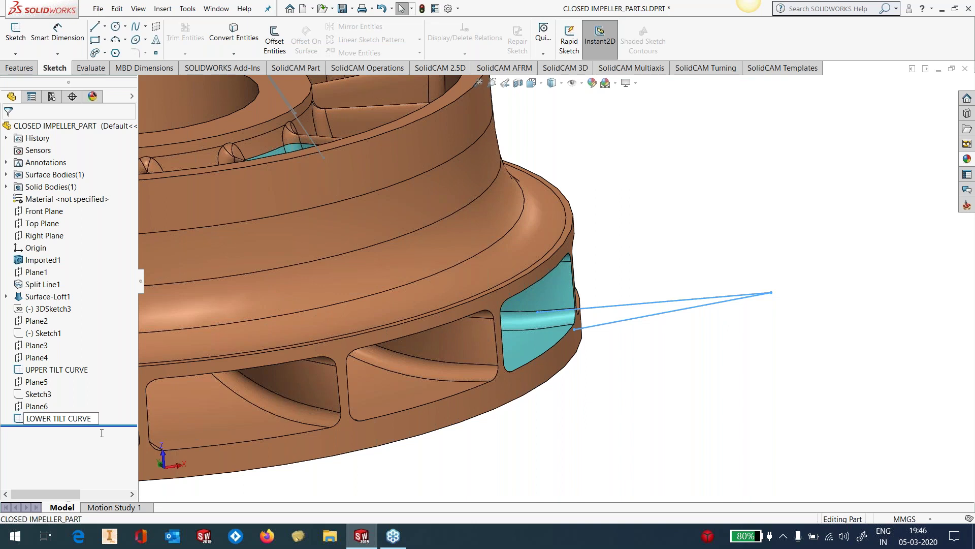
pyautogui.click(559, 391)
# Step: Start a surface offset with a distance of 0 mm and select three faces of the cyan passage from its inner opening
pyautogui.scroll(2, 529, 300)
pyautogui.scroll(-2, 523, 265)
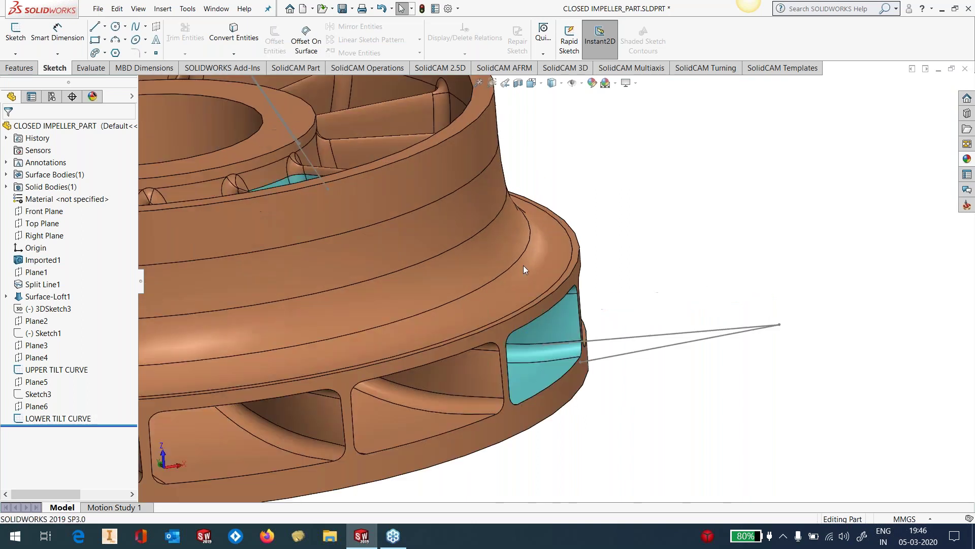
pyautogui.moveTo(523, 265)
pyautogui.mouseDown(button='middle')
pyautogui.moveTo(529, 257)
pyautogui.moveTo(546, 312)
pyautogui.moveTo(537, 321)
pyautogui.mouseUp(button='middle')
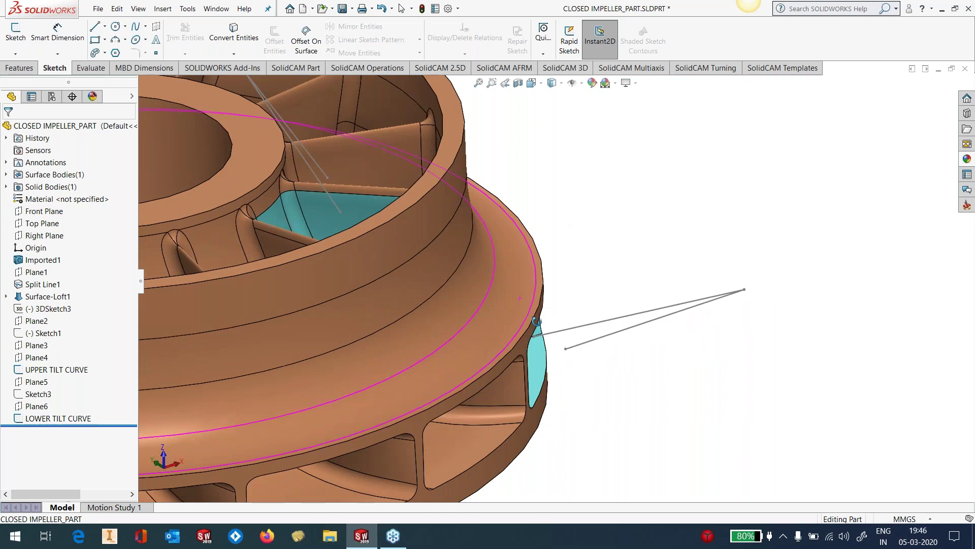
pyautogui.scroll(5, 537, 321)
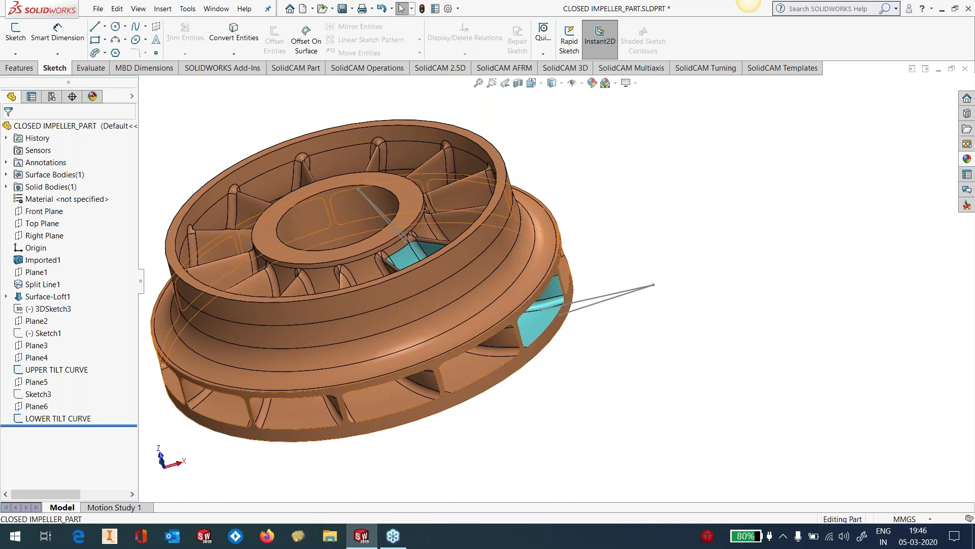
pyautogui.scroll(-3, 415, 276)
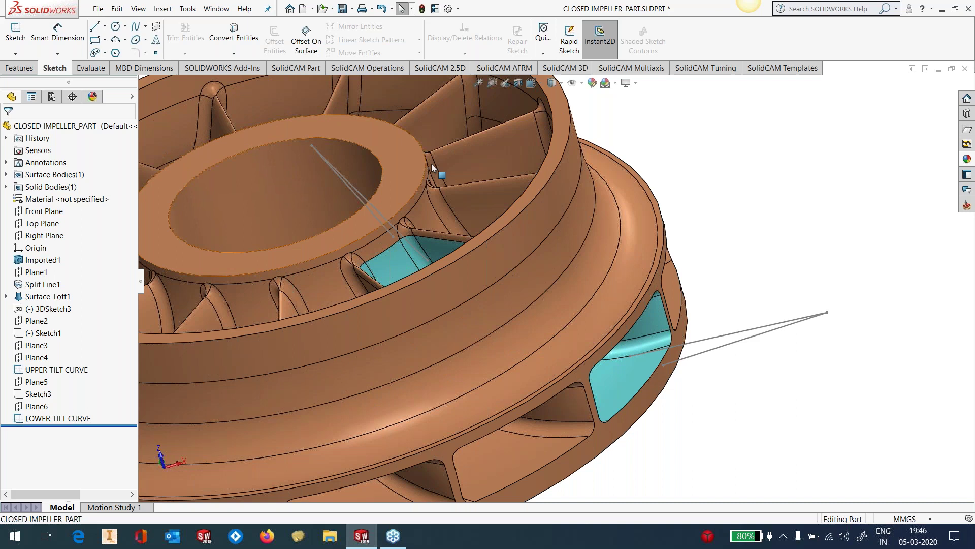
pyautogui.click(162, 9)
pyautogui.moveTo(200, 96)
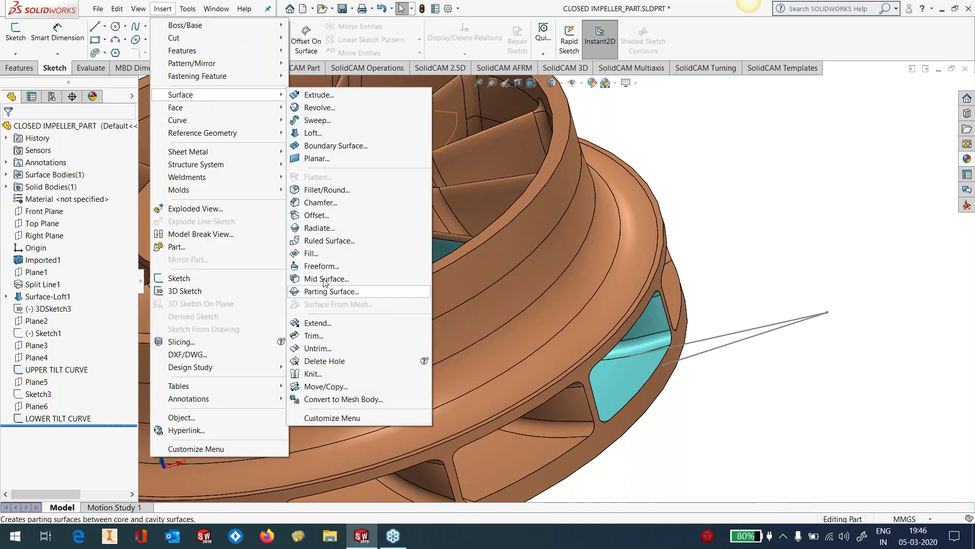
pyautogui.click(326, 214)
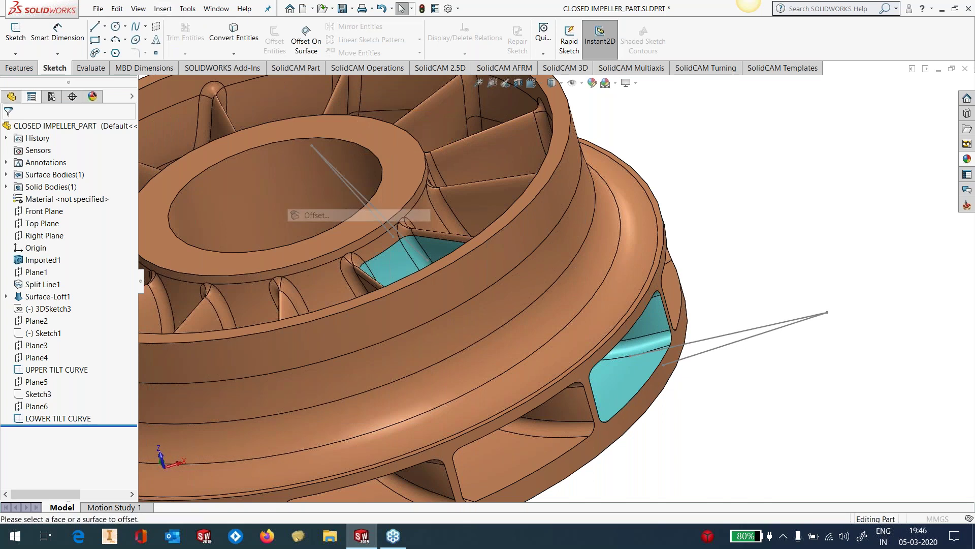
pyautogui.write('0')
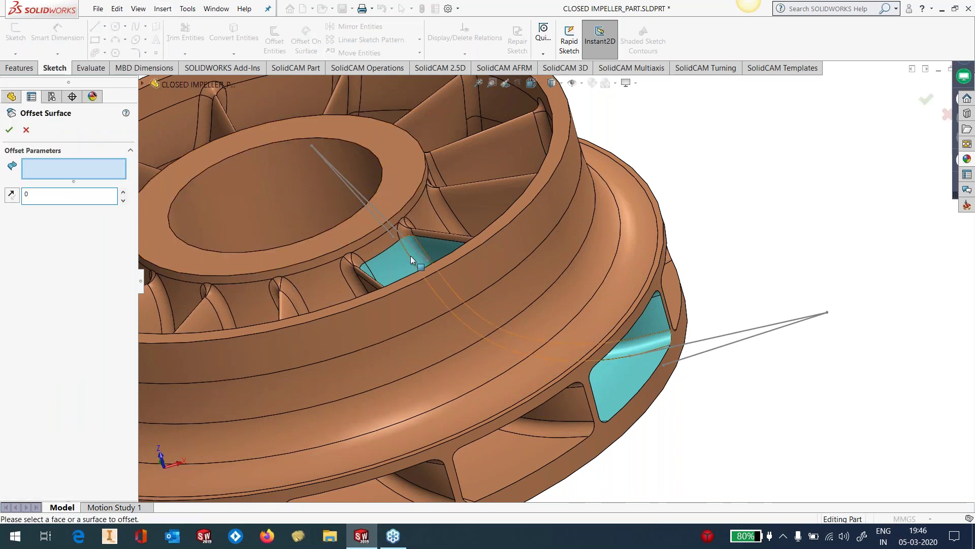
pyautogui.scroll(-6, 411, 255)
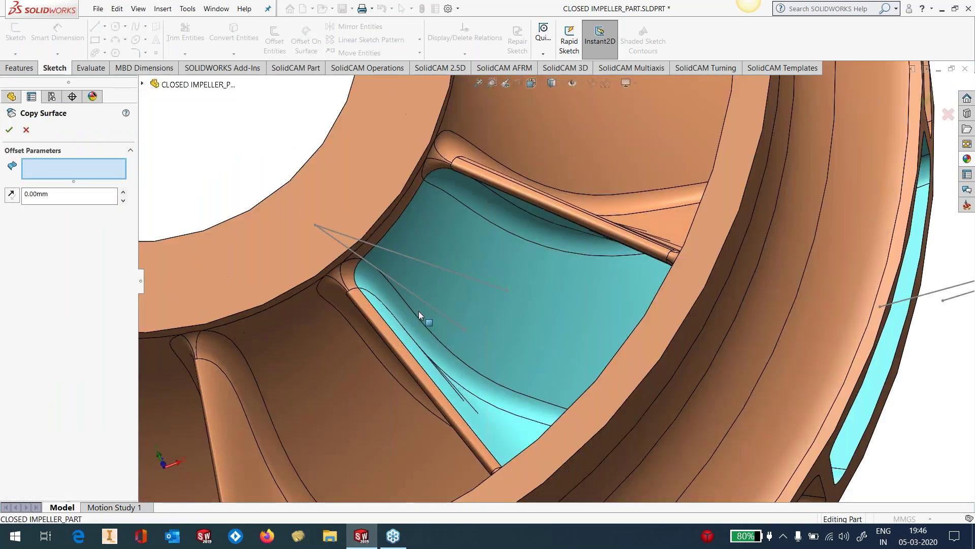
pyautogui.moveTo(418, 311); pyautogui.dragTo(438, 311, button='middle')
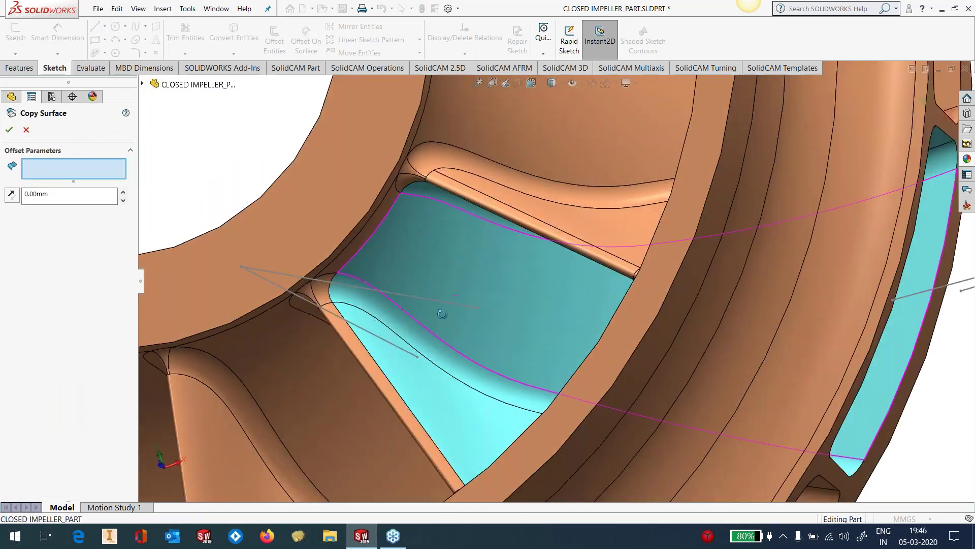
pyautogui.click(439, 311)
pyautogui.click(414, 336)
pyautogui.click(402, 364)
# Step: Add nine more wall and fillet faces of the cyan passage to the offset selection, viewing them from the inner opening
pyautogui.moveTo(401, 364); pyautogui.dragTo(462, 207, button='middle')
pyautogui.click(463, 204)
pyautogui.click(508, 183)
pyautogui.moveTo(508, 182); pyautogui.dragTo(686, 217, button='middle')
pyautogui.click(669, 217)
pyautogui.click(697, 204)
pyautogui.click(710, 257)
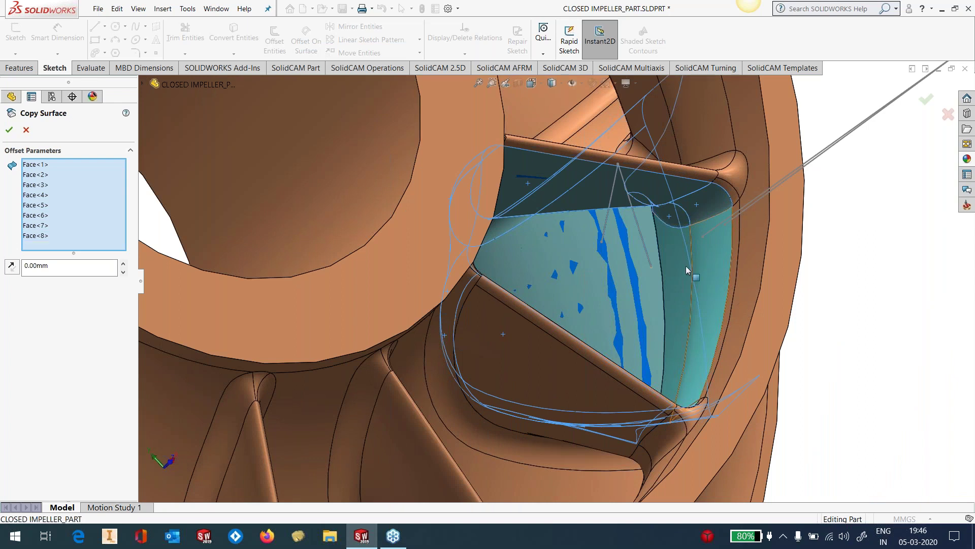
pyautogui.click(684, 266)
pyautogui.moveTo(682, 317); pyautogui.dragTo(666, 473, button='middle')
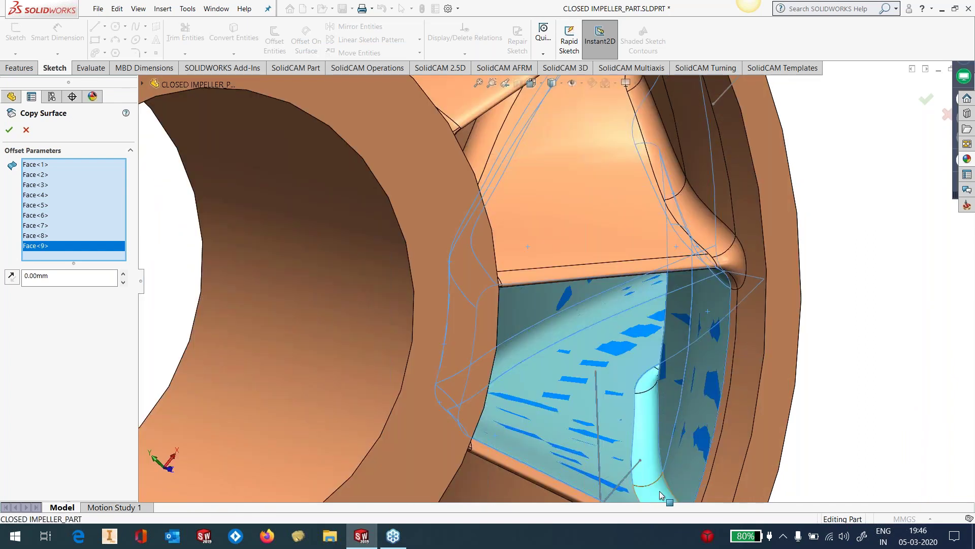
pyautogui.click(663, 494)
pyautogui.click(644, 463)
pyautogui.click(645, 392)
# Step: Add the five remaining passage faces through the outer rim opening and create the 0 mm surface copy of all 17 faces
pyautogui.moveTo(651, 393); pyautogui.dragTo(508, 366, button='middle')
pyautogui.scroll(-4, 798, 333)
pyautogui.moveTo(798, 333); pyautogui.dragTo(678, 308, button='middle')
pyautogui.click(678, 307)
pyautogui.scroll(-5, 695, 239)
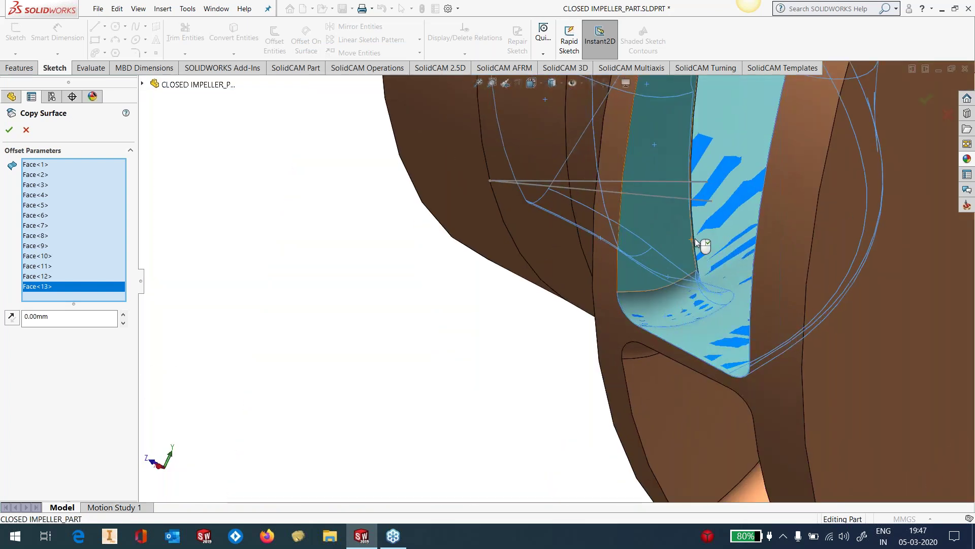
pyautogui.moveTo(563, 300); pyautogui.dragTo(596, 316, button='middle')
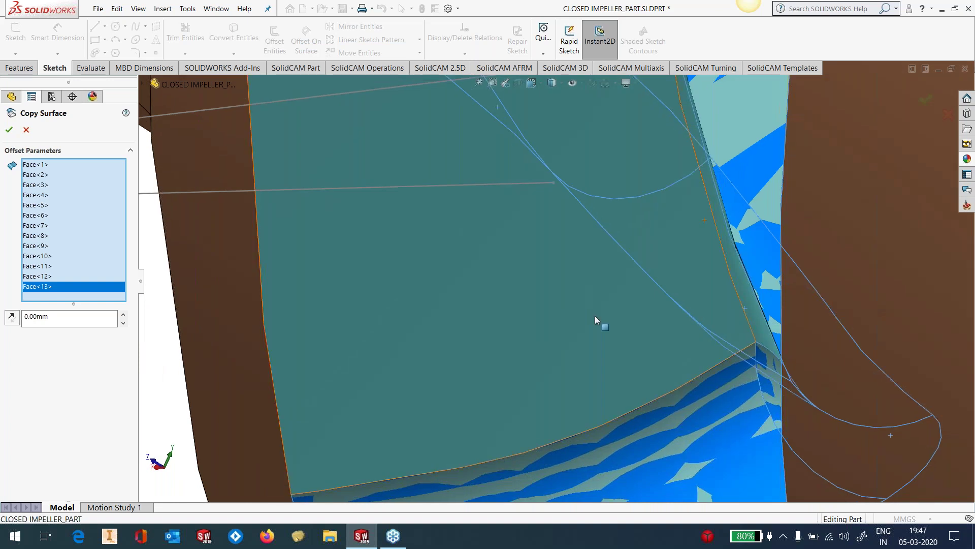
pyautogui.click(596, 315)
pyautogui.click(747, 292)
pyautogui.scroll(5, 710, 315)
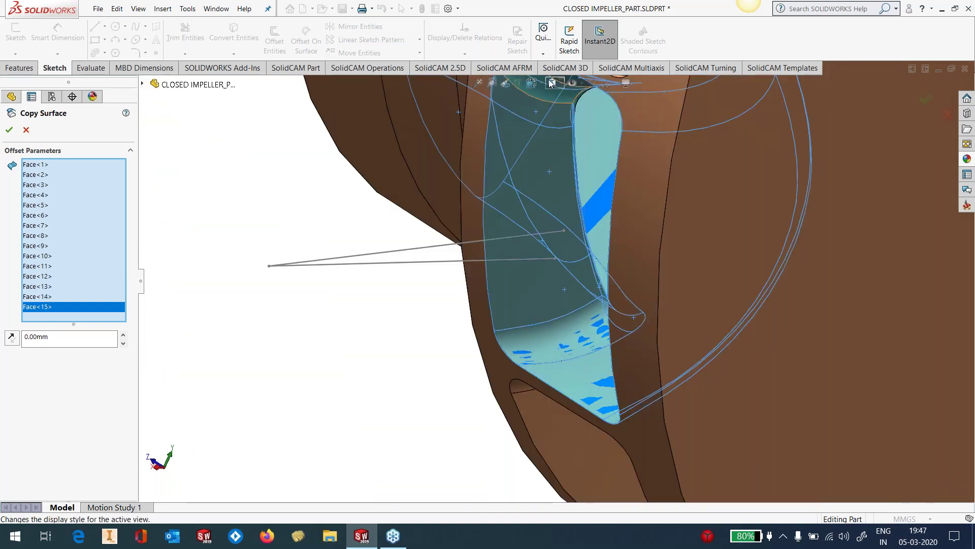
pyautogui.scroll(-6, 533, 216)
pyautogui.click(532, 214)
pyautogui.click(490, 209)
pyautogui.moveTo(490, 209); pyautogui.dragTo(466, 300, button='middle')
pyautogui.scroll(8, 466, 296)
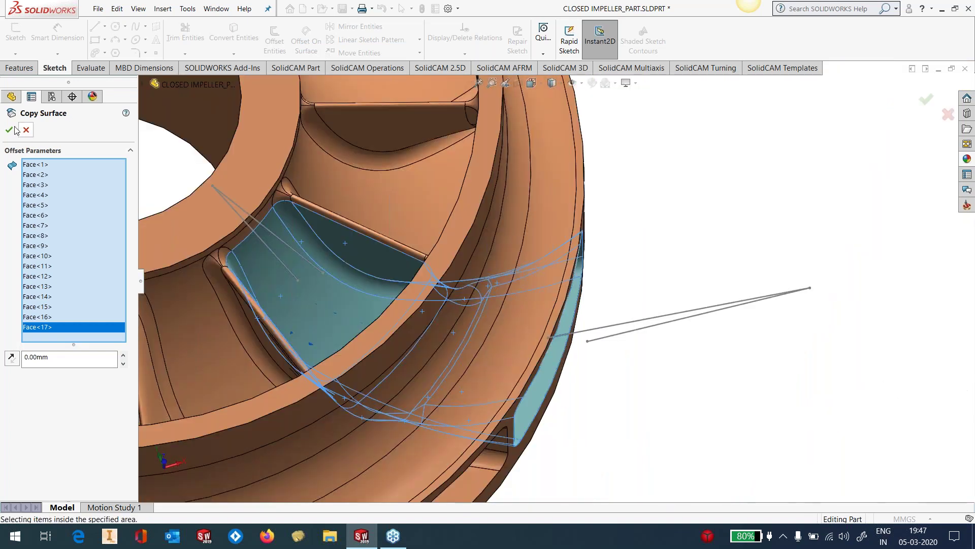
pyautogui.click(15, 128)
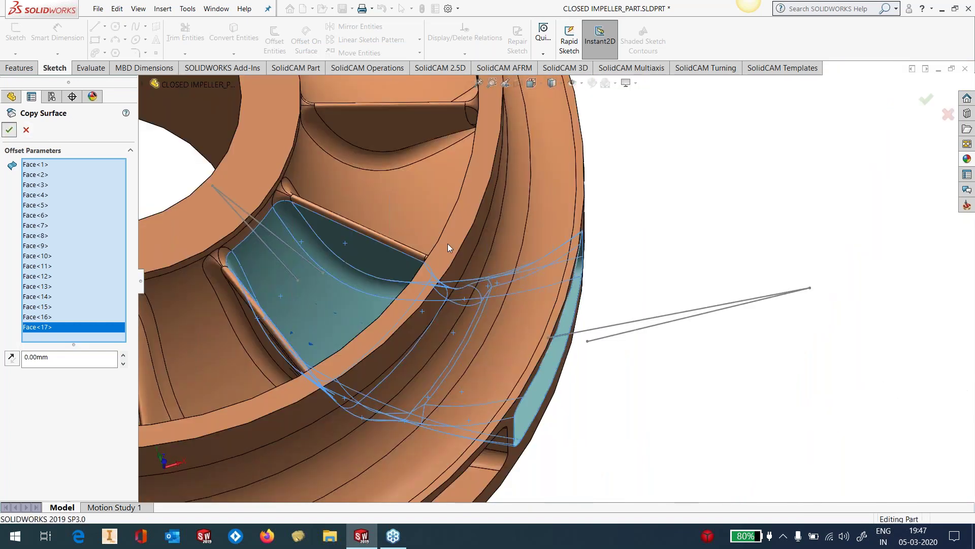
# Step: Hide the Split Line1 solid body to isolate the copied passage surface and the tilt curves
pyautogui.scroll(4, 555, 282)
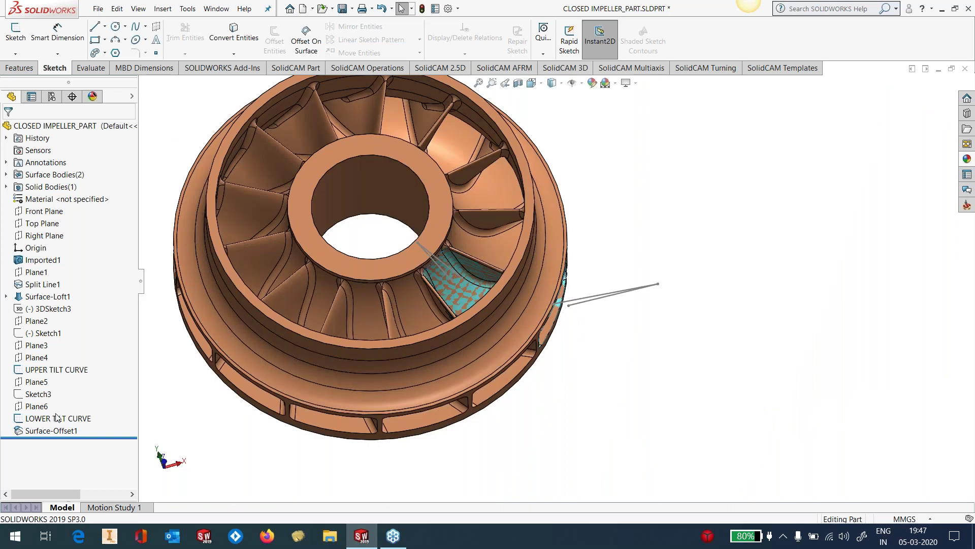
pyautogui.click(6, 187)
pyautogui.click(51, 199)
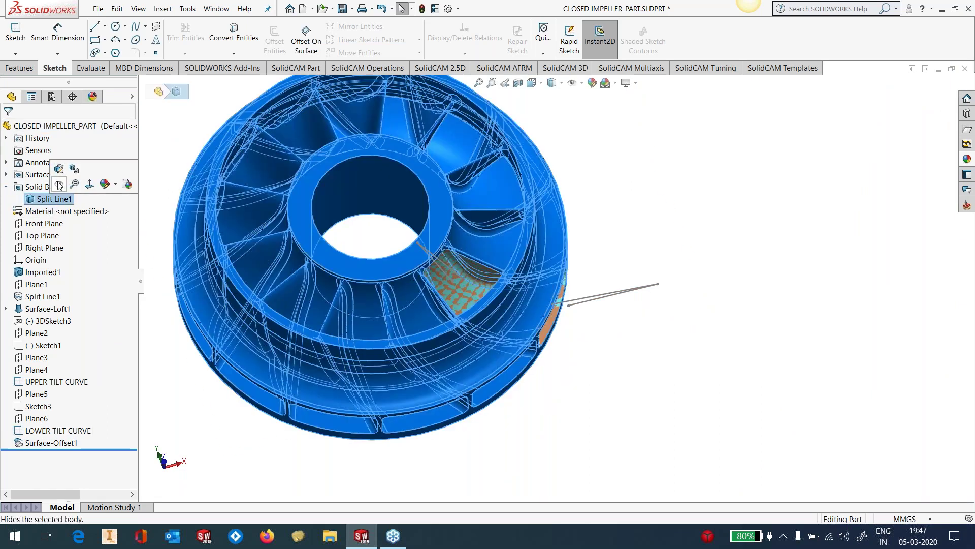
pyautogui.click(59, 169)
pyautogui.scroll(-4, 468, 233)
pyautogui.moveTo(540, 308); pyautogui.dragTo(591, 250, button='middle')
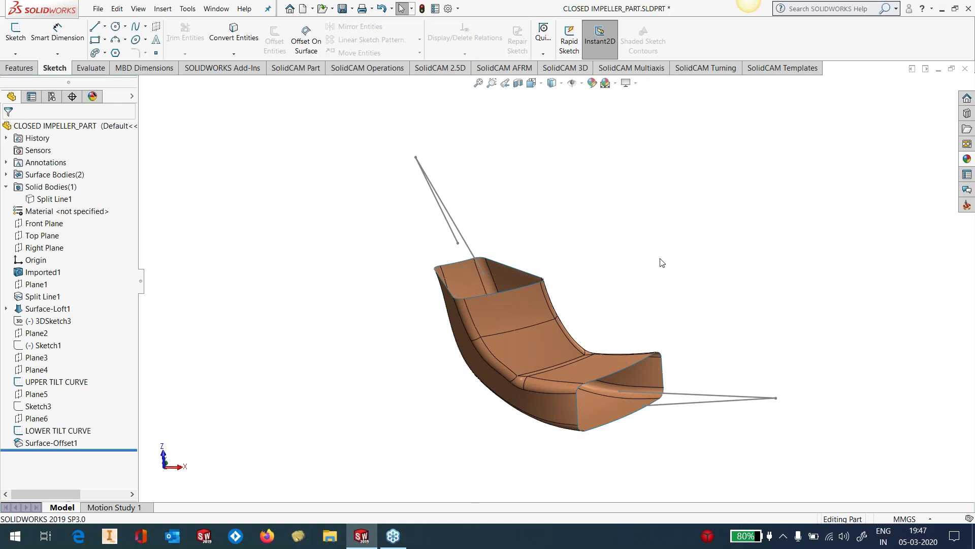
pyautogui.scroll(-5, 597, 386)
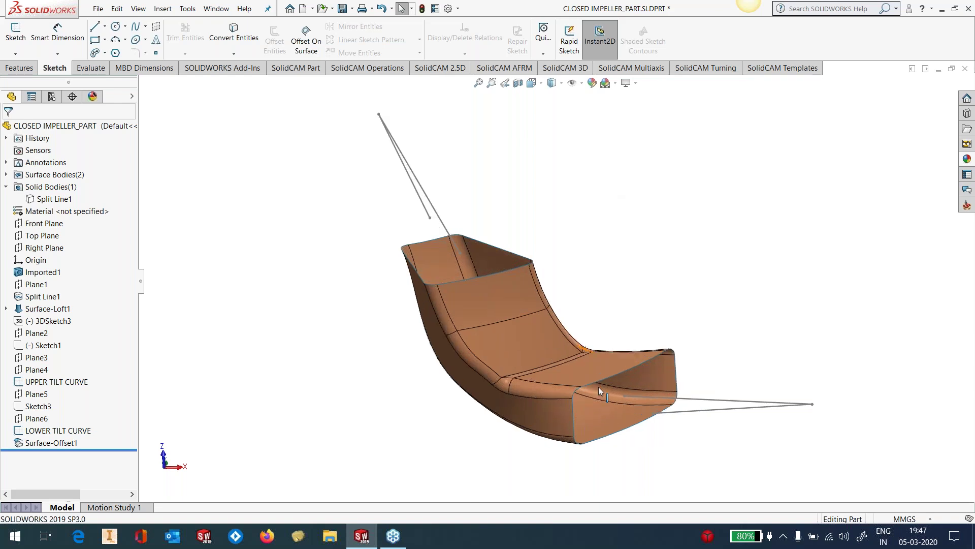
pyautogui.scroll(5, 572, 334)
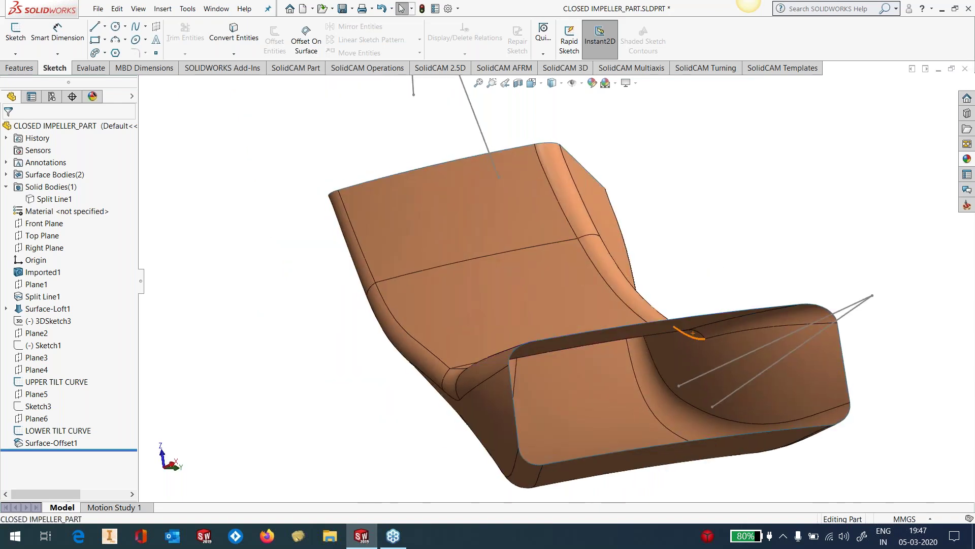
# Step: Start a reference plane and select two fillet vertices inside the copied passage as its first two references
pyautogui.click(188, 9)
pyautogui.moveTo(162, 9)
pyautogui.moveTo(213, 132)
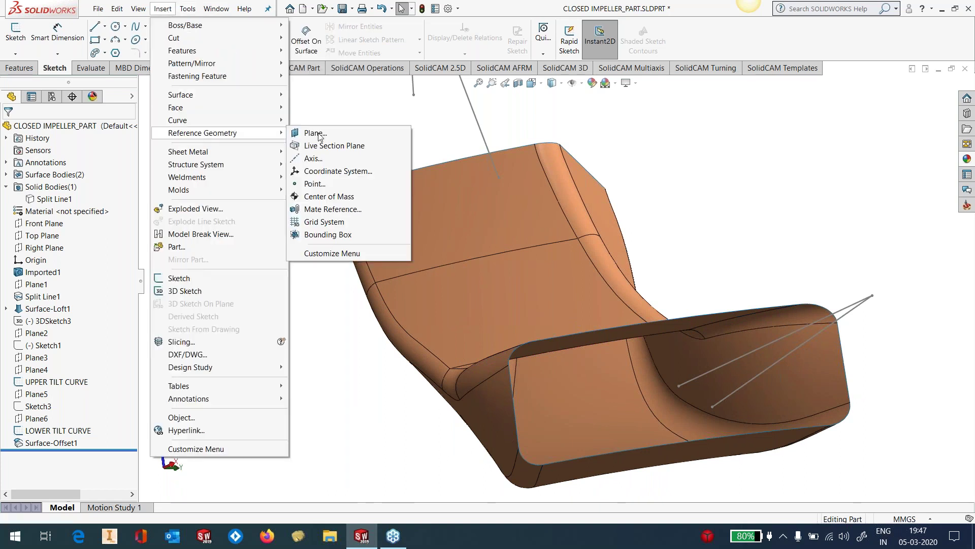
pyautogui.click(313, 132)
pyautogui.scroll(-5, 660, 345)
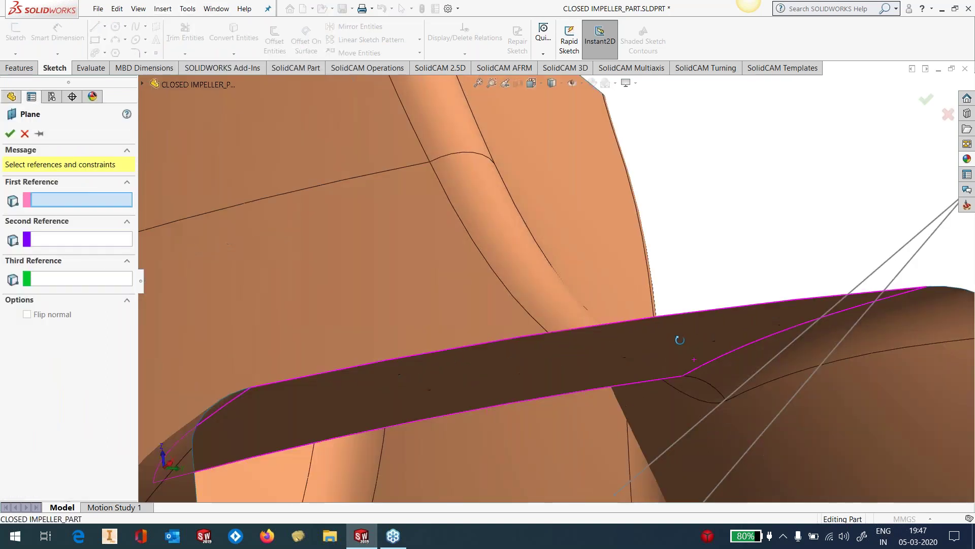
pyautogui.scroll(-5, 550, 290)
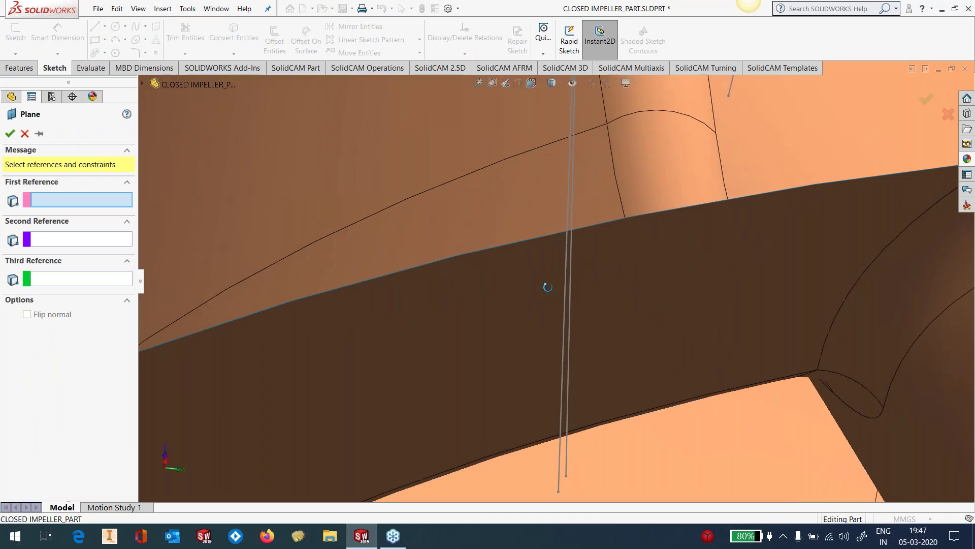
pyautogui.click(885, 410)
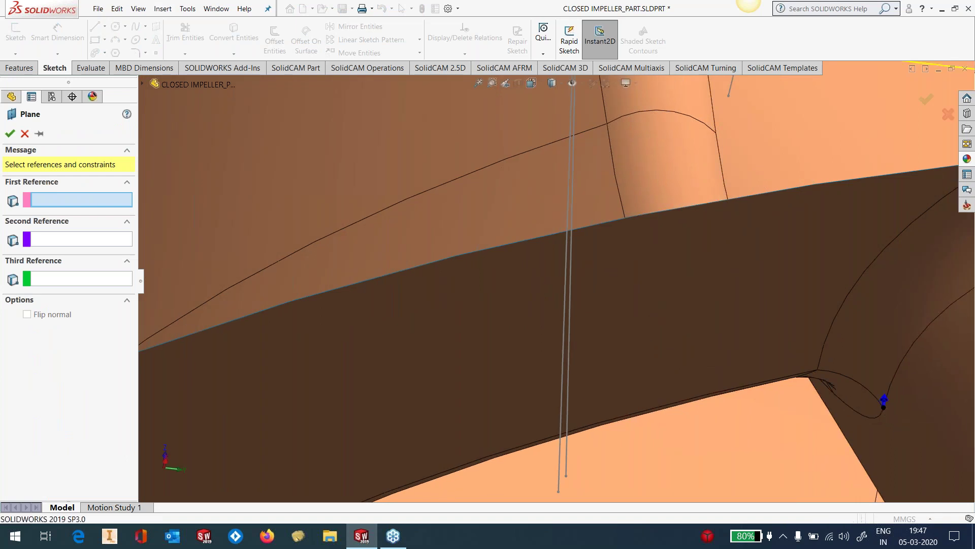
pyautogui.moveTo(806, 356); pyautogui.dragTo(424, 355, button='middle')
pyautogui.click(822, 373)
# Step: Select the fillet vertex on the opposite side of the passage as third reference and create the plane
pyautogui.scroll(-3, 424, 354)
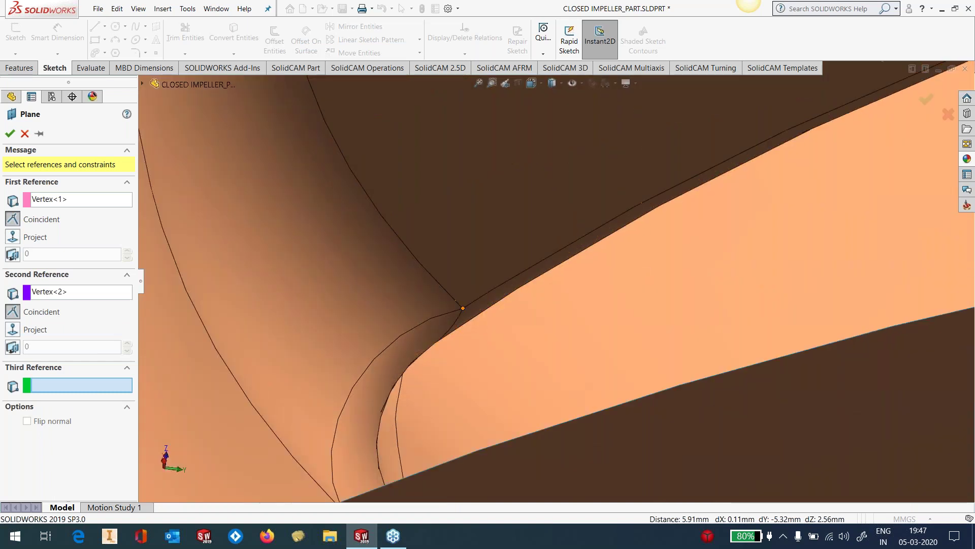
pyautogui.click(462, 308)
pyautogui.scroll(5, 583, 337)
pyautogui.scroll(5, 584, 338)
pyautogui.moveTo(583, 338); pyautogui.dragTo(784, 387, button='middle')
pyautogui.scroll(3, 730, 260)
pyautogui.scroll(-2, 730, 260)
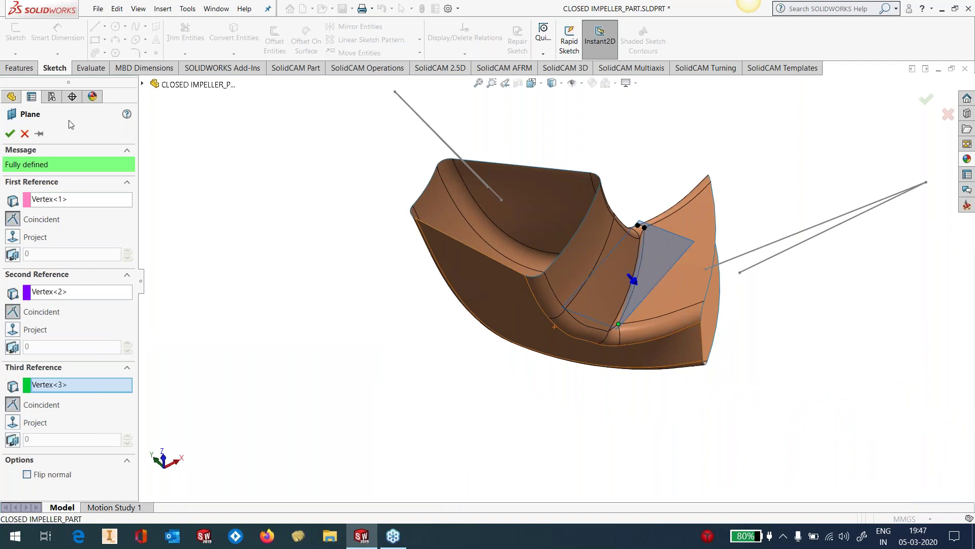
pyautogui.click(10, 133)
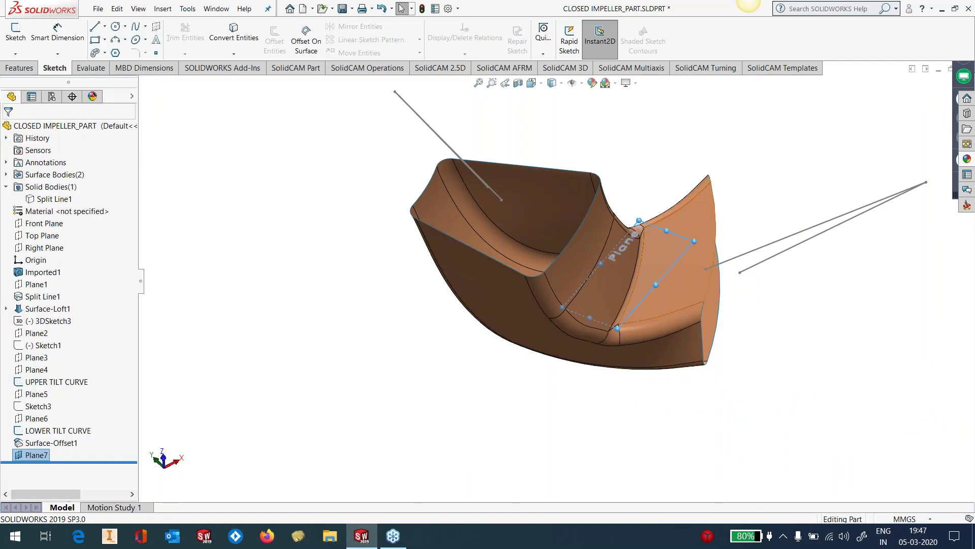
# Step: Create a plane offset 5 mm from the three-vertex plane and hide the three-vertex plane
pyautogui.moveTo(643, 325); pyautogui.dragTo(848, 440, button='middle')
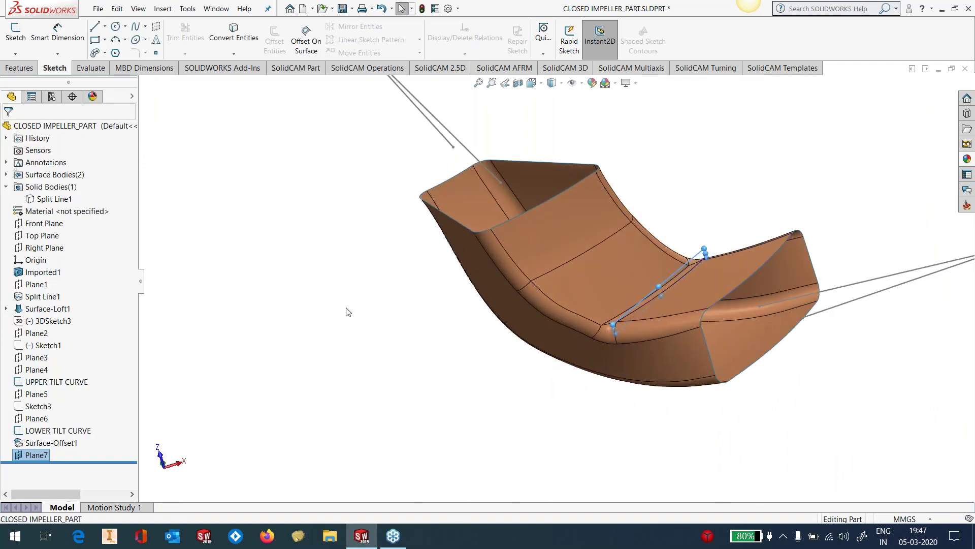
pyautogui.click(164, 10)
pyautogui.moveTo(219, 133)
pyautogui.click(315, 133)
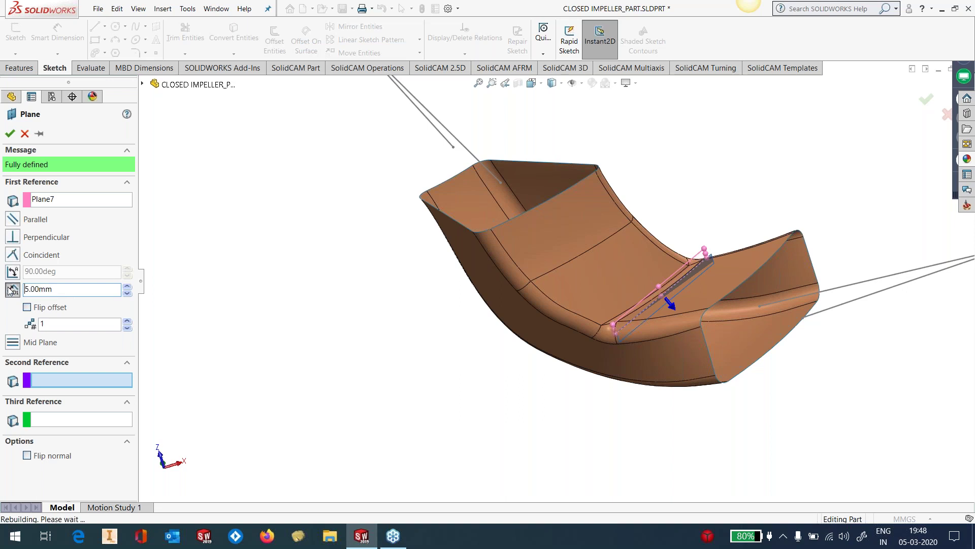
pyautogui.click(9, 134)
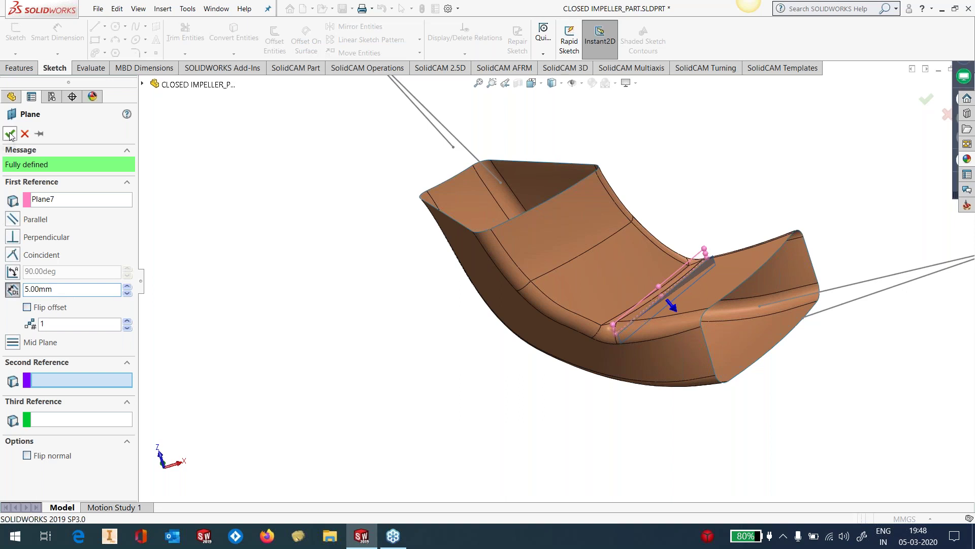
pyautogui.click(701, 253)
pyautogui.click(758, 227)
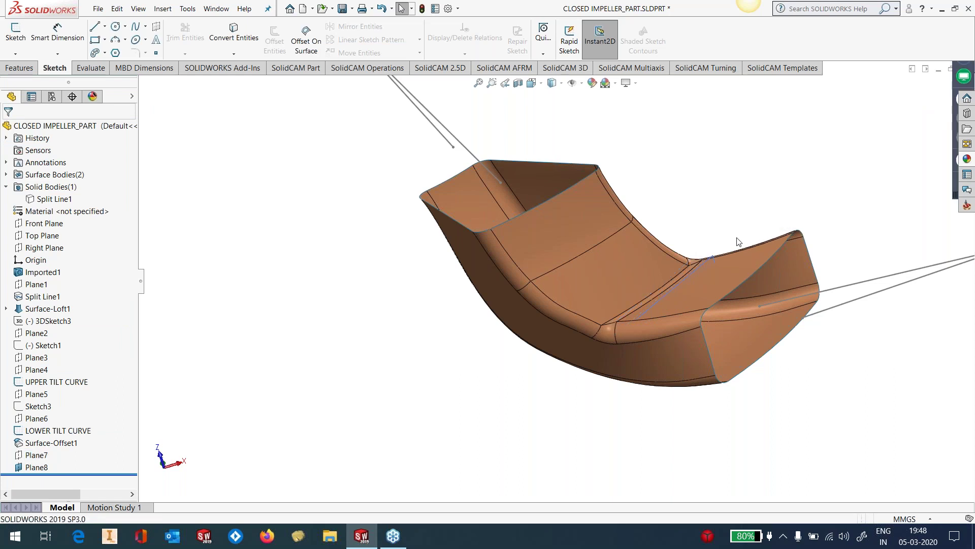
# Step: Trim the copied passage surface with Plane8, keeping the portion towards the inner opening
pyautogui.press('Right')
pyautogui.click(156, 10)
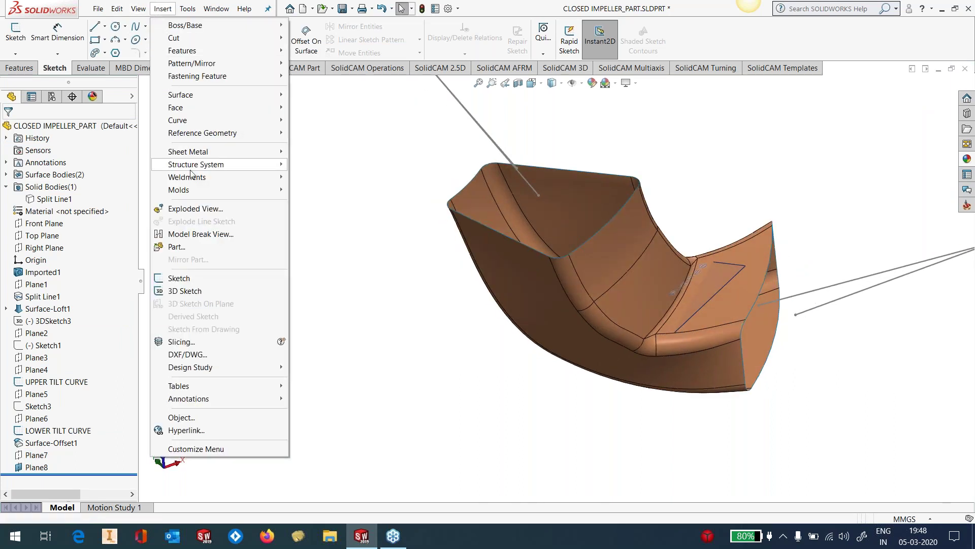
pyautogui.moveTo(198, 95)
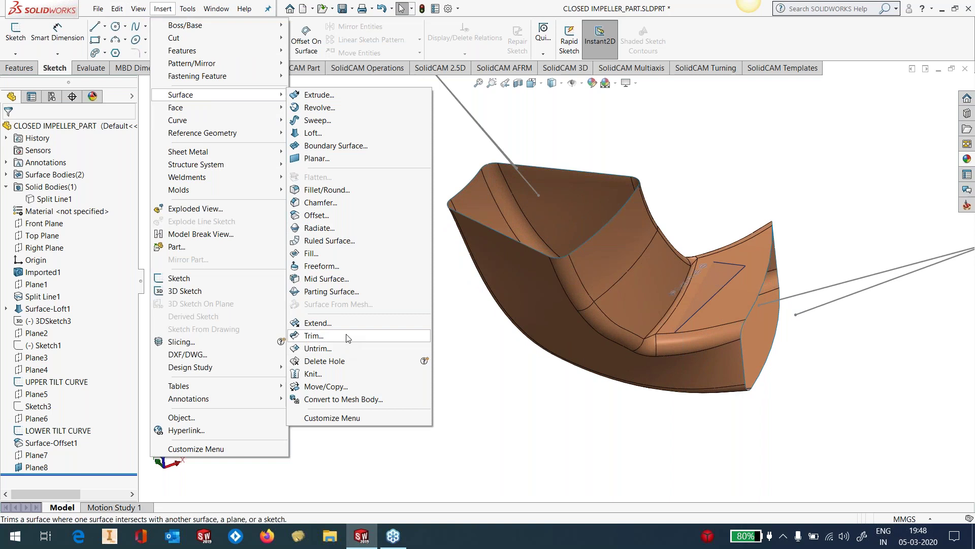
pyautogui.click(330, 336)
pyautogui.click(733, 276)
pyautogui.click(608, 291)
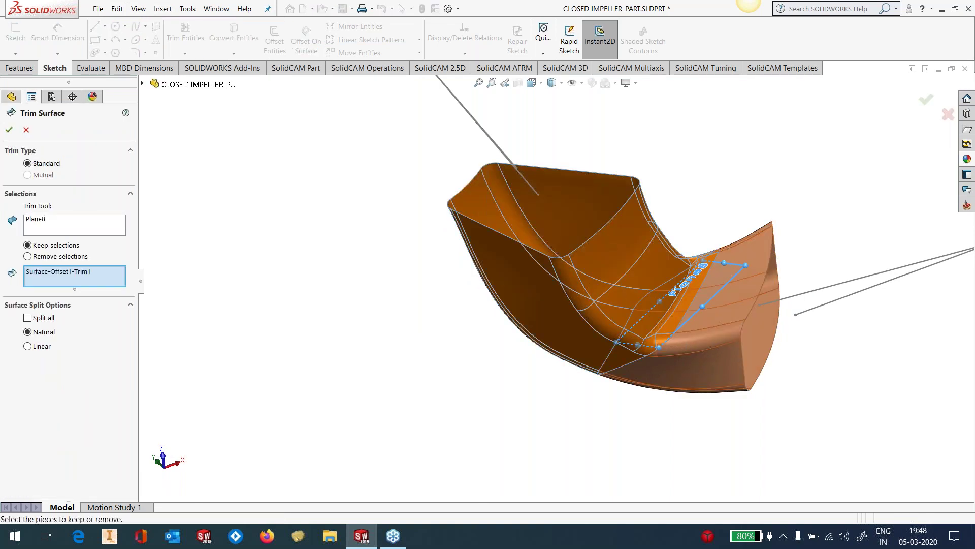
pyautogui.moveTo(609, 291); pyautogui.dragTo(613, 246, button='middle')
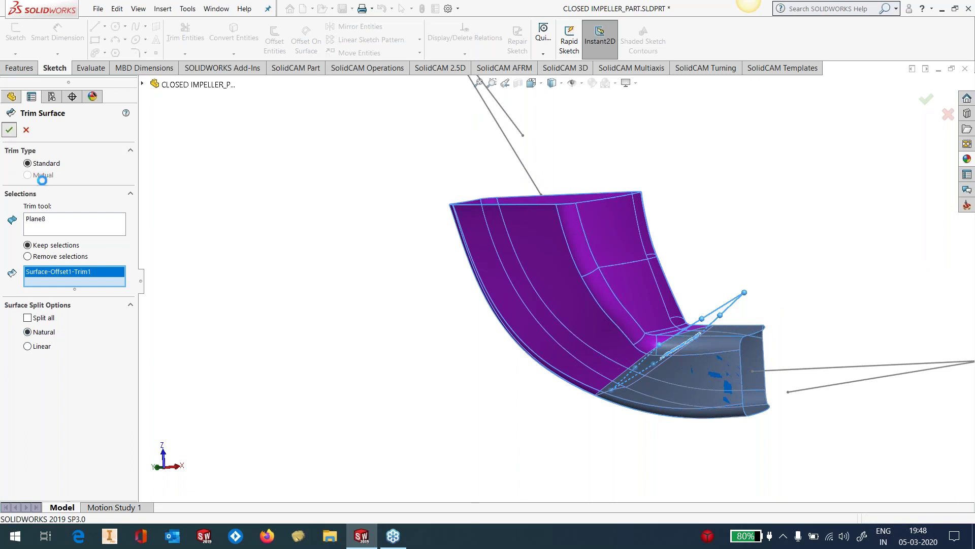
pyautogui.moveTo(442, 289); pyautogui.dragTo(640, 299, button='middle')
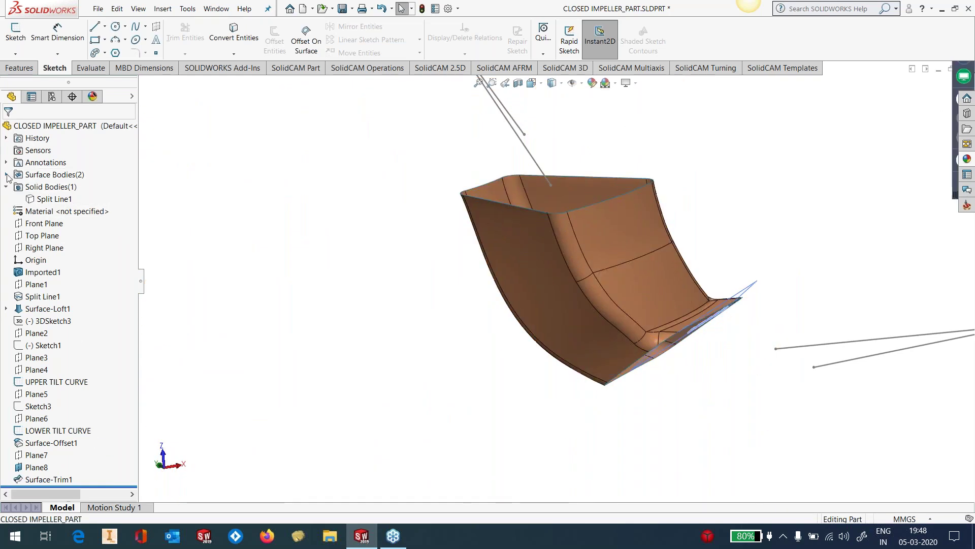
# Step: Rename the trimmed surface body as UPPER SURFACE
pyautogui.click(5, 175)
pyautogui.click(53, 200)
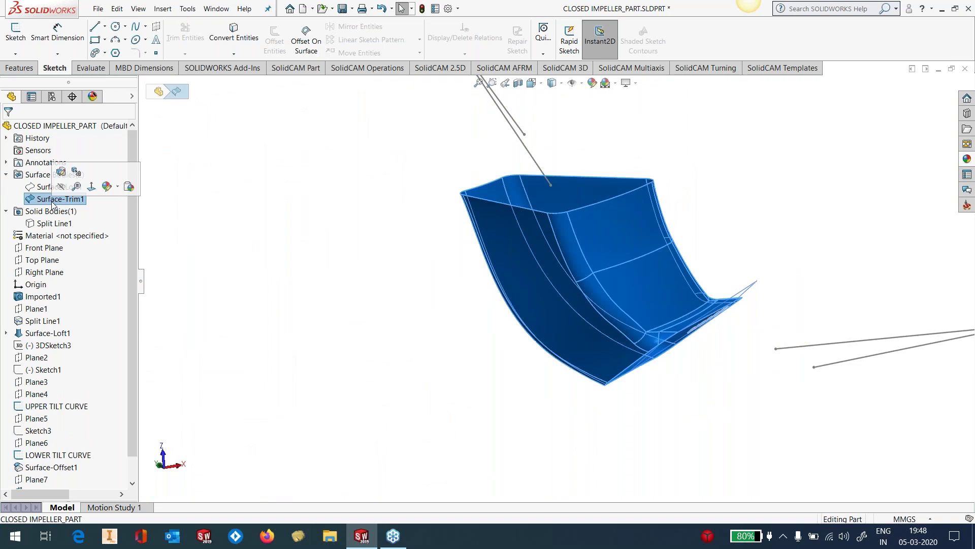
pyautogui.click(52, 201)
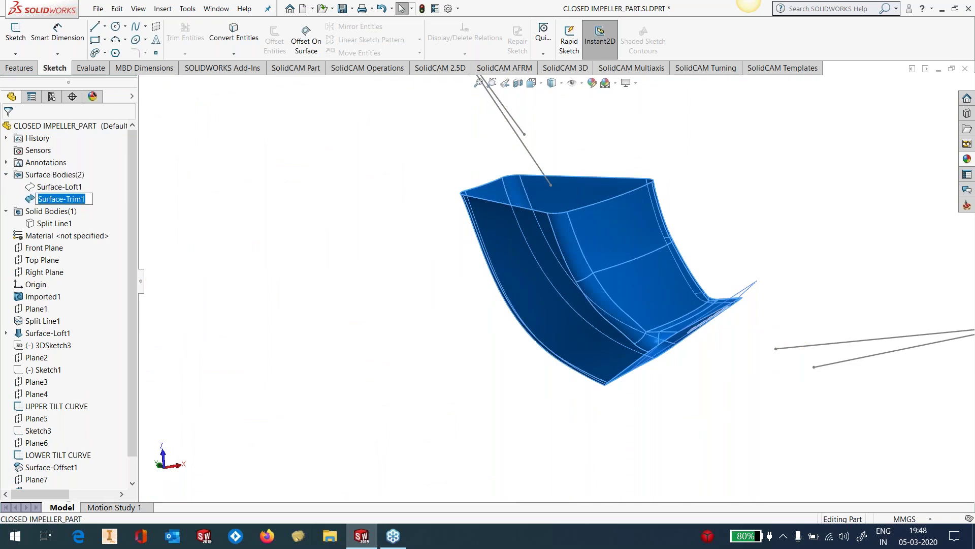
pyautogui.write('UPPER SURF')
pyautogui.press('Return')
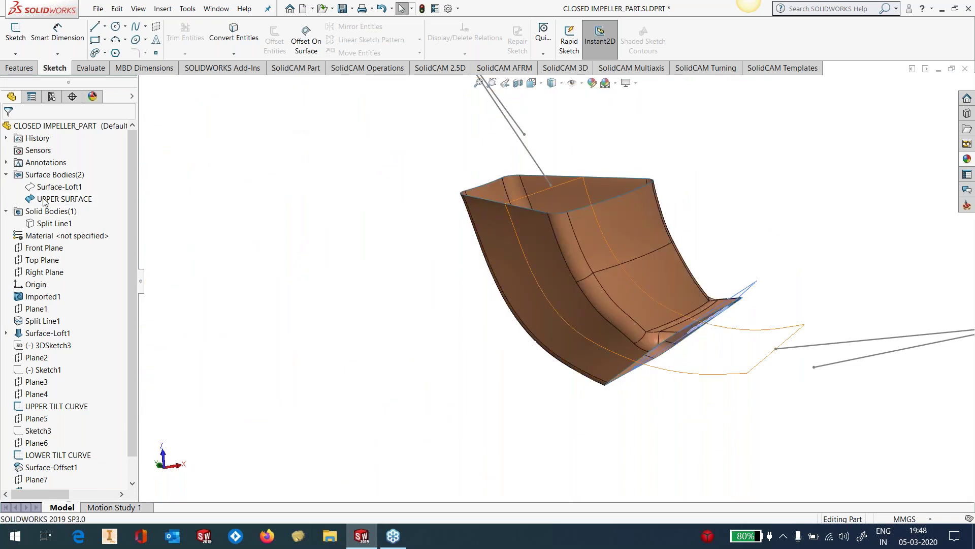
# Step: Hide the UPPER SURFACE body and show the Split Line1 solid body
pyautogui.click(44, 200)
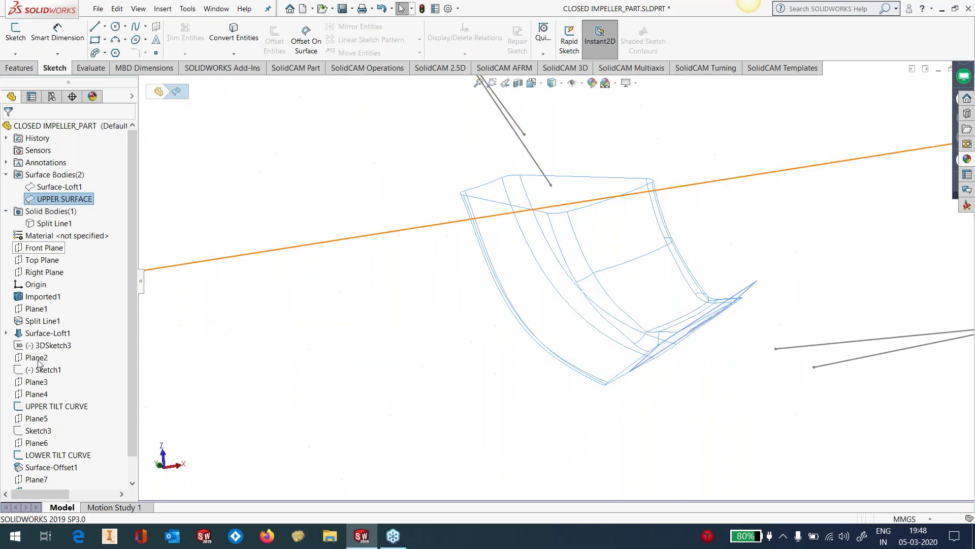
pyautogui.click(68, 226)
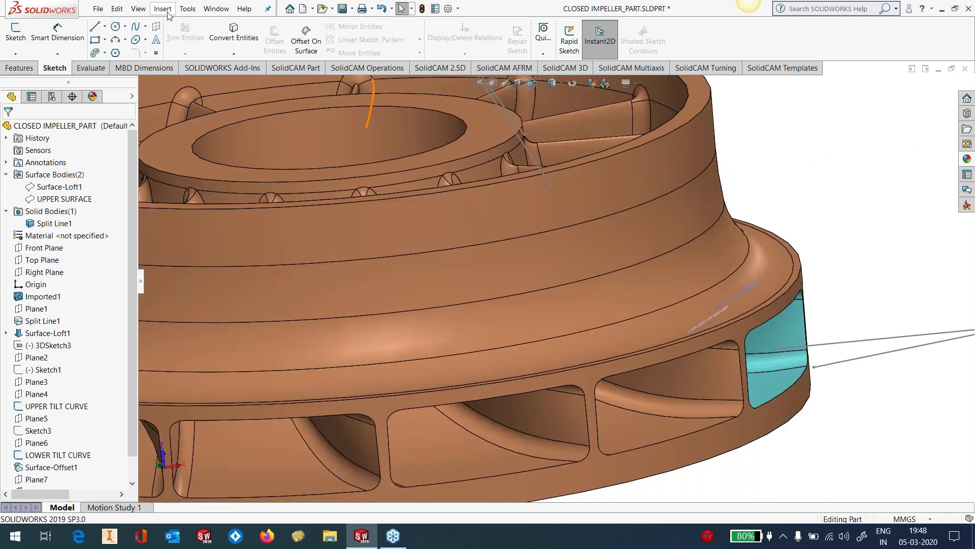
# Step: Start a 0 mm surface offset and select the first four faces of the cyan passage from its inner opening
pyautogui.click(163, 9)
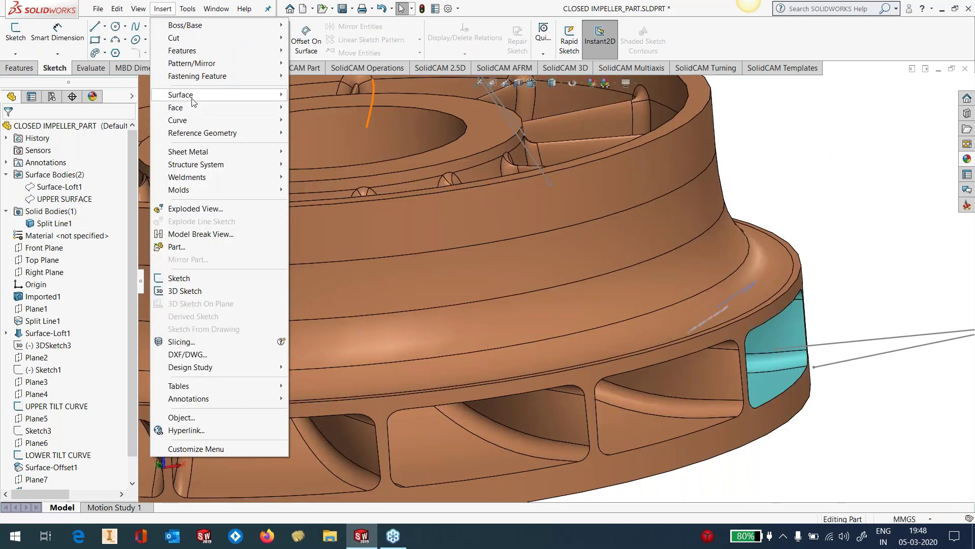
pyautogui.moveTo(193, 102)
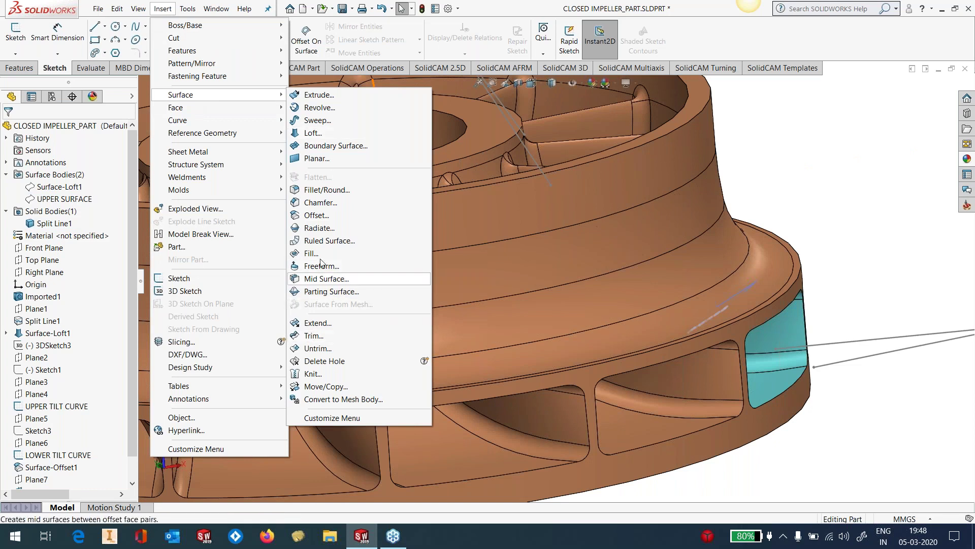
pyautogui.click(317, 215)
pyautogui.moveTo(673, 222); pyautogui.dragTo(621, 234, button='middle')
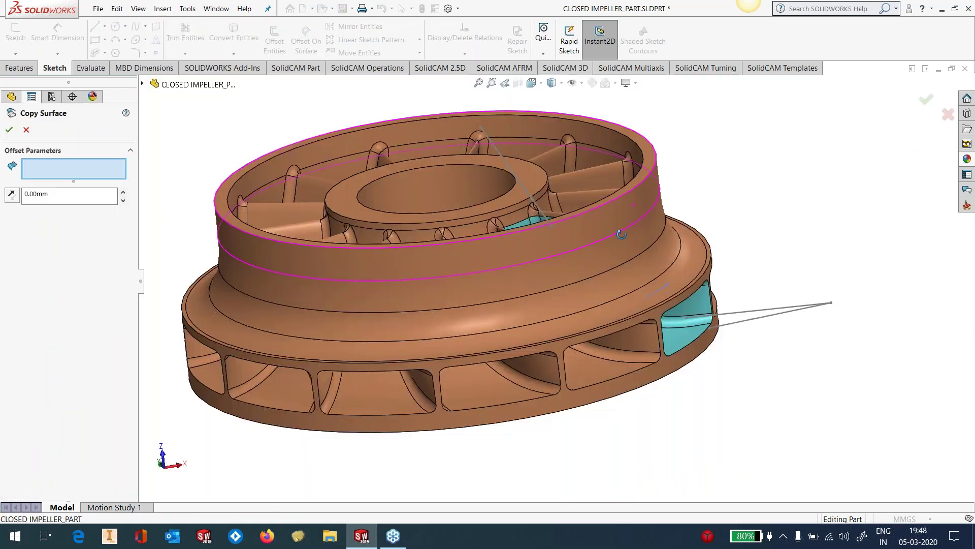
pyautogui.scroll(-8, 544, 219)
pyautogui.click(538, 218)
pyautogui.click(564, 218)
pyautogui.click(566, 224)
pyautogui.click(496, 254)
# Step: Add seven more wall and fillet faces of the cyan passage to the offset selection from the inner opening
pyautogui.moveTo(496, 254); pyautogui.dragTo(516, 385, button='middle')
pyautogui.click(516, 386)
pyautogui.click(579, 459)
pyautogui.click(609, 447)
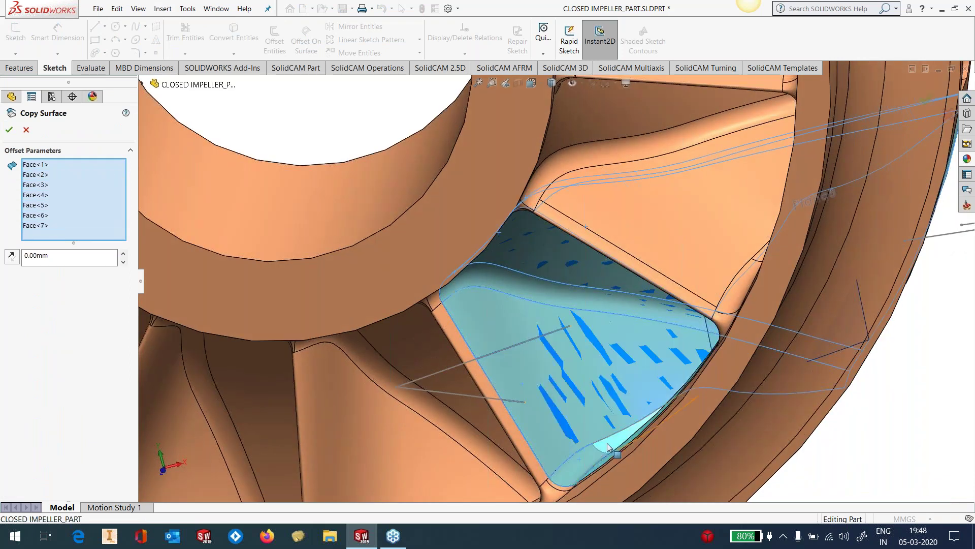
pyautogui.moveTo(609, 447); pyautogui.dragTo(684, 414, button='middle')
pyautogui.click(684, 413)
pyautogui.click(812, 344)
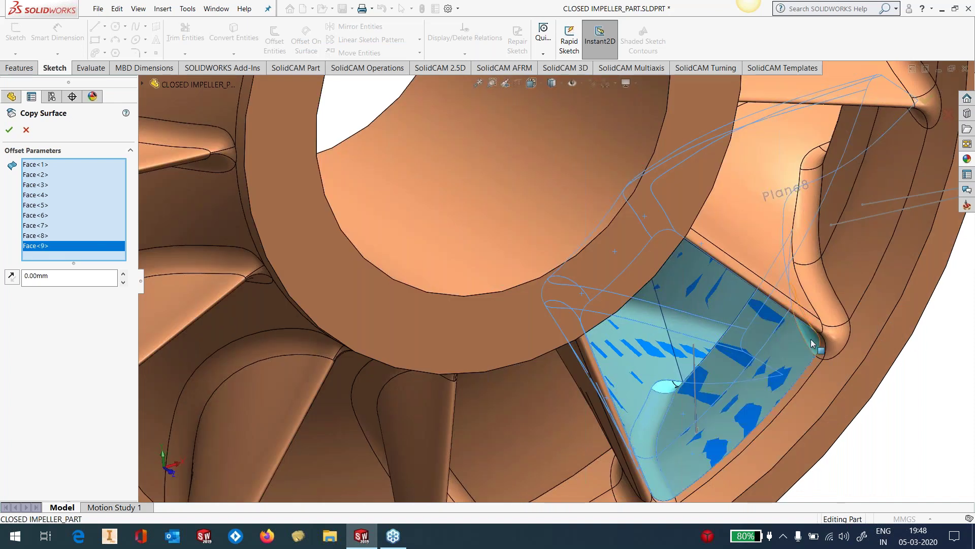
pyautogui.click(806, 341)
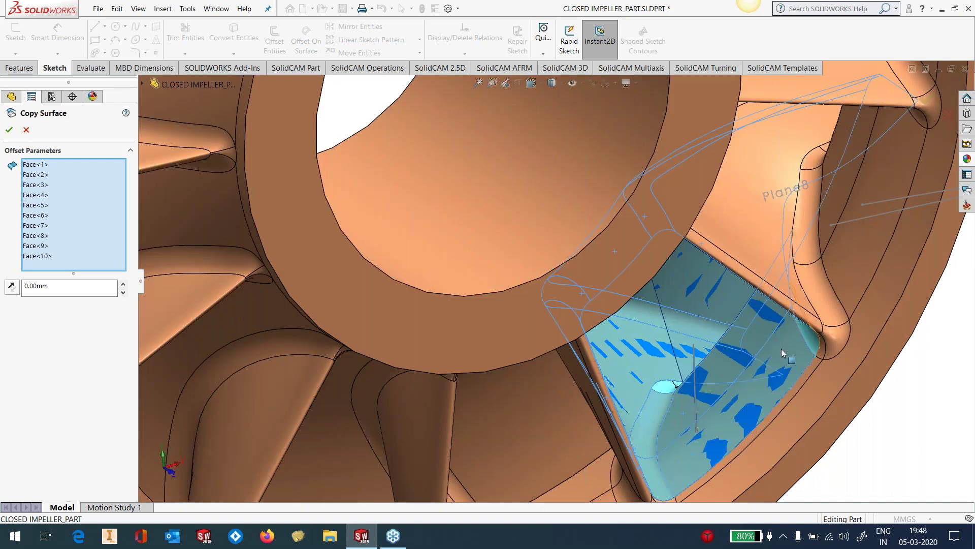
pyautogui.click(676, 388)
# Step: Add three passage faces to the offset selection through the outer rim opening
pyautogui.scroll(2, 766, 394)
pyautogui.moveTo(767, 394); pyautogui.dragTo(701, 361, button='middle')
pyautogui.scroll(3, 759, 263)
pyautogui.scroll(-4, 759, 267)
pyautogui.moveTo(759, 267); pyautogui.dragTo(660, 325, button='middle')
pyautogui.click(580, 391)
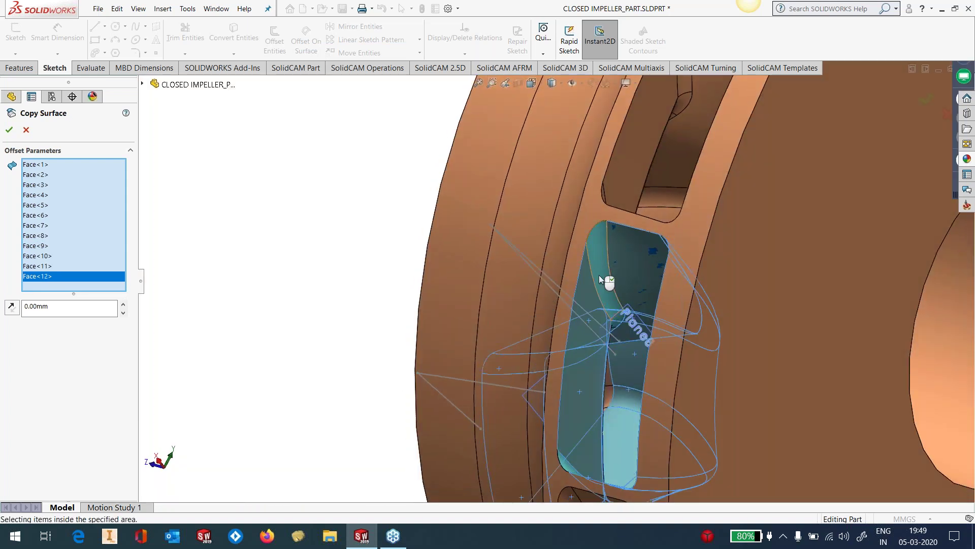
pyautogui.click(599, 275)
pyautogui.click(596, 353)
# Step: Add the last three small passage faces to the selection and create the 0 mm surface copy of all 17 faces
pyautogui.scroll(-3, 596, 352)
pyautogui.scroll(-3, 611, 331)
pyautogui.click(634, 232)
pyautogui.click(604, 278)
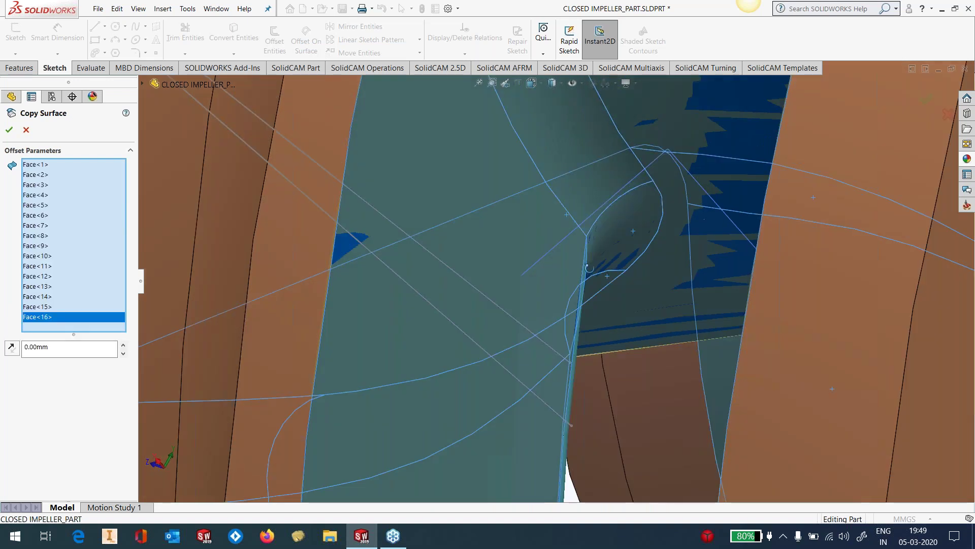
pyautogui.scroll(-6, 518, 402)
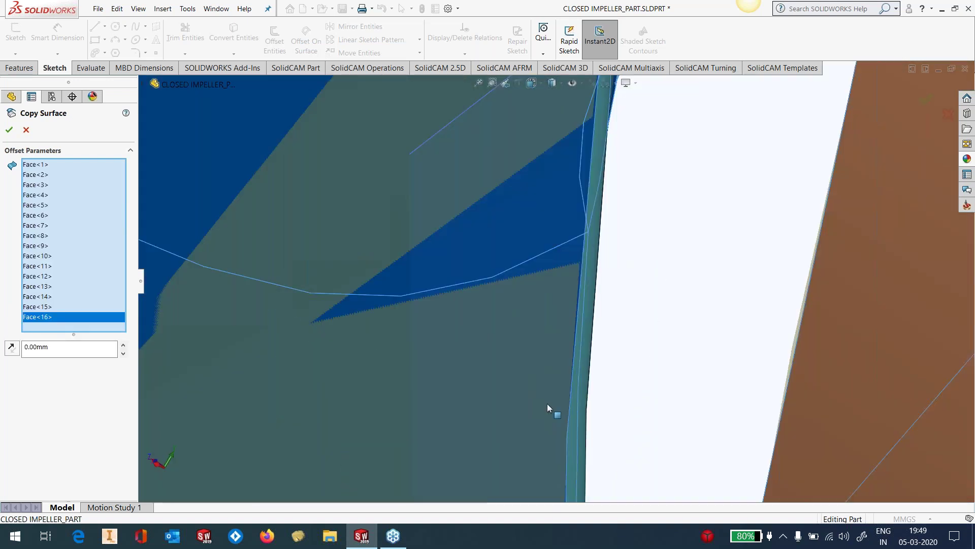
pyautogui.click(596, 399)
pyautogui.scroll(6, 579, 406)
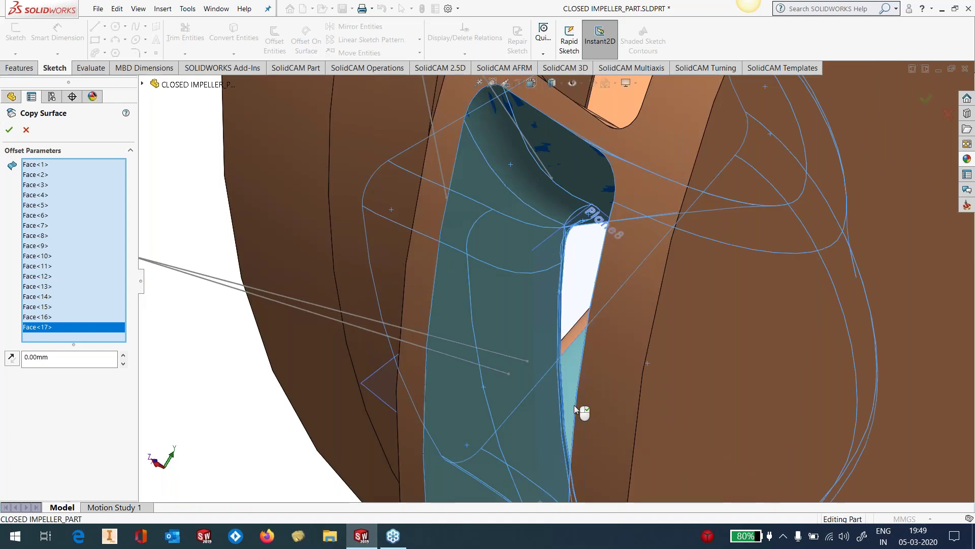
pyautogui.scroll(3, 574, 404)
pyautogui.moveTo(574, 405); pyautogui.dragTo(564, 283, button='middle')
pyautogui.scroll(3, 557, 279)
pyautogui.click(9, 130)
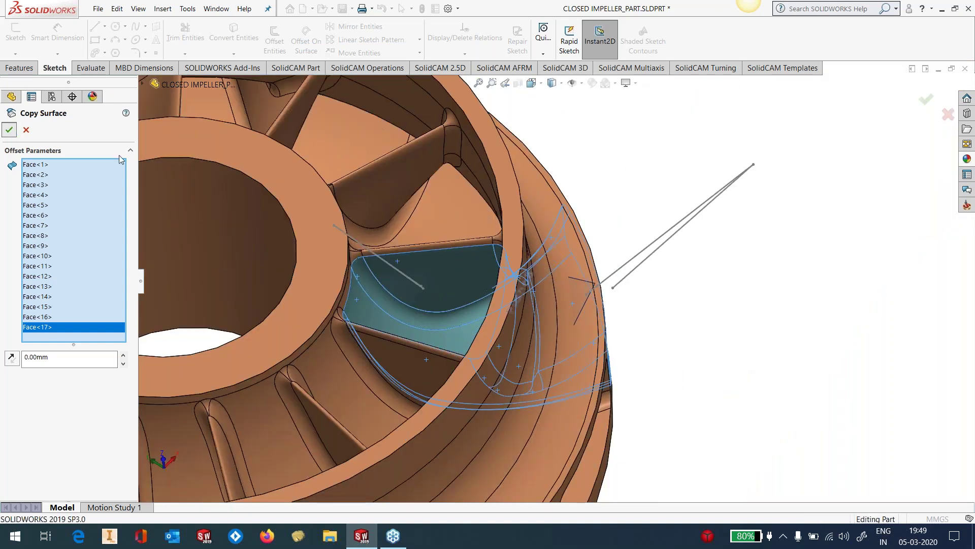
pyautogui.scroll(6, 708, 337)
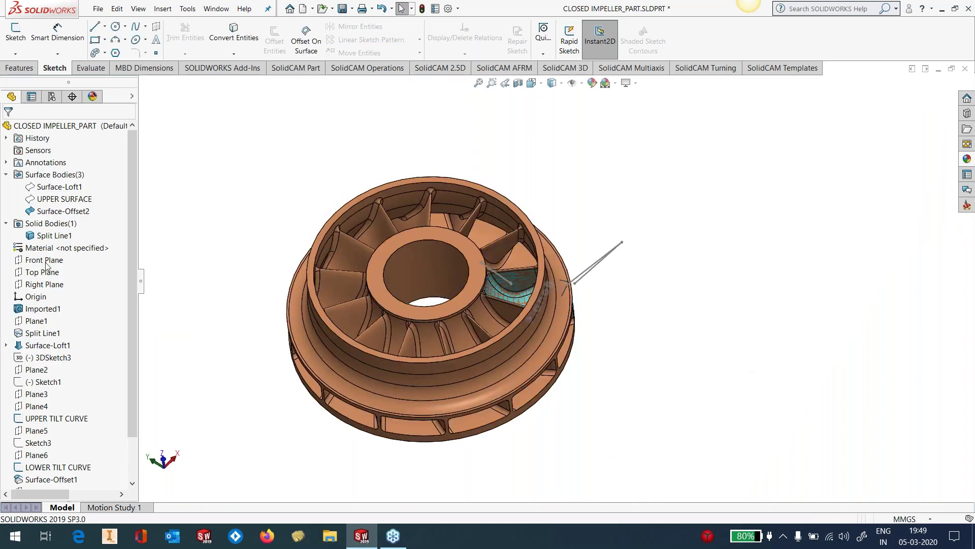
# Step: Hide the Split Line1 solid body to isolate the second passage surface copy
pyautogui.click(50, 237)
pyautogui.click(60, 225)
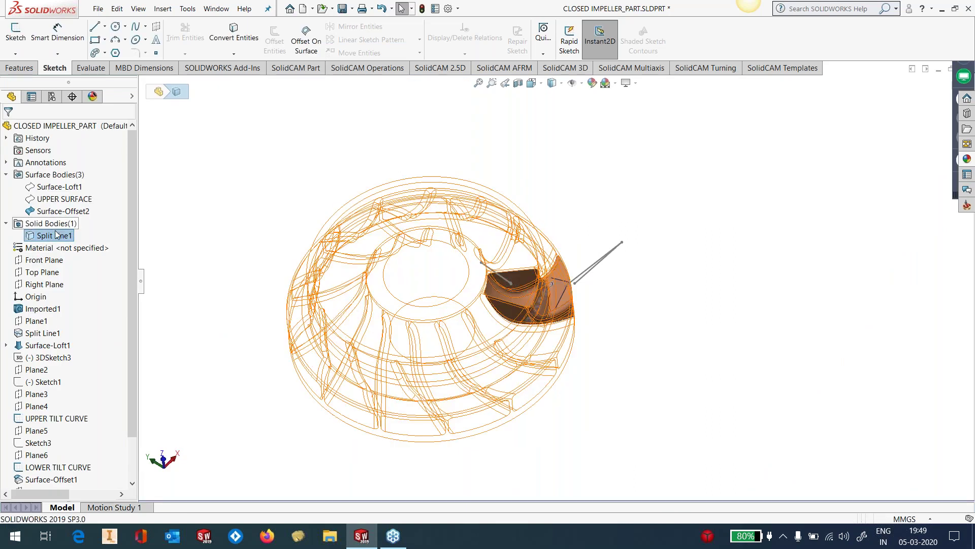
pyautogui.moveTo(130, 406); pyautogui.dragTo(127, 453)
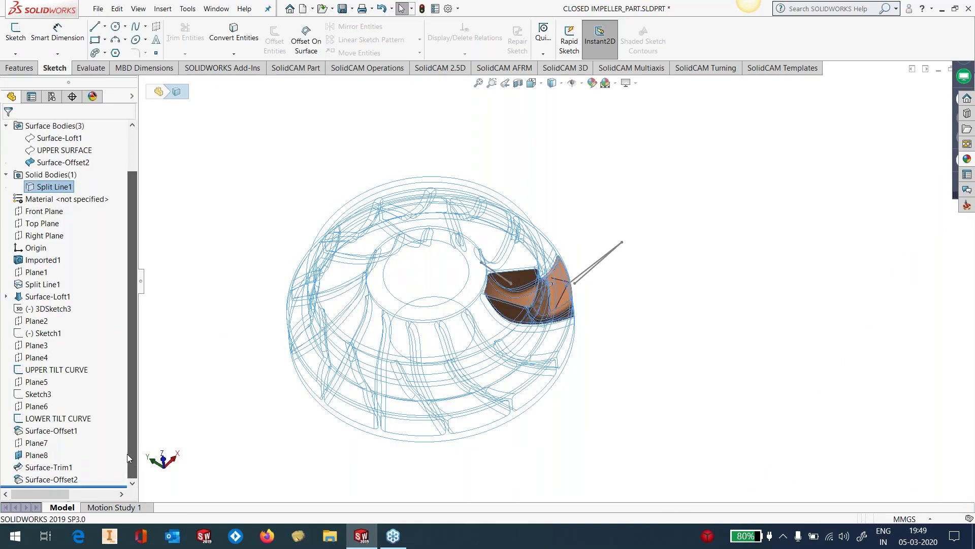
# Step: Create a reference plane offset 15 mm from Plane8, with the offset direction flipped
pyautogui.click(45, 457)
pyautogui.moveTo(579, 328); pyautogui.dragTo(564, 274, button='middle')
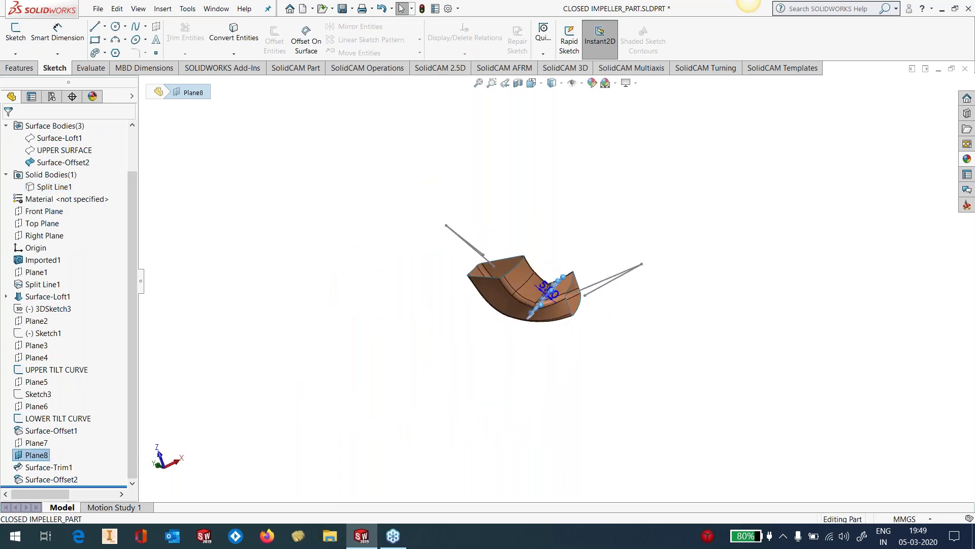
pyautogui.scroll(-8, 545, 288)
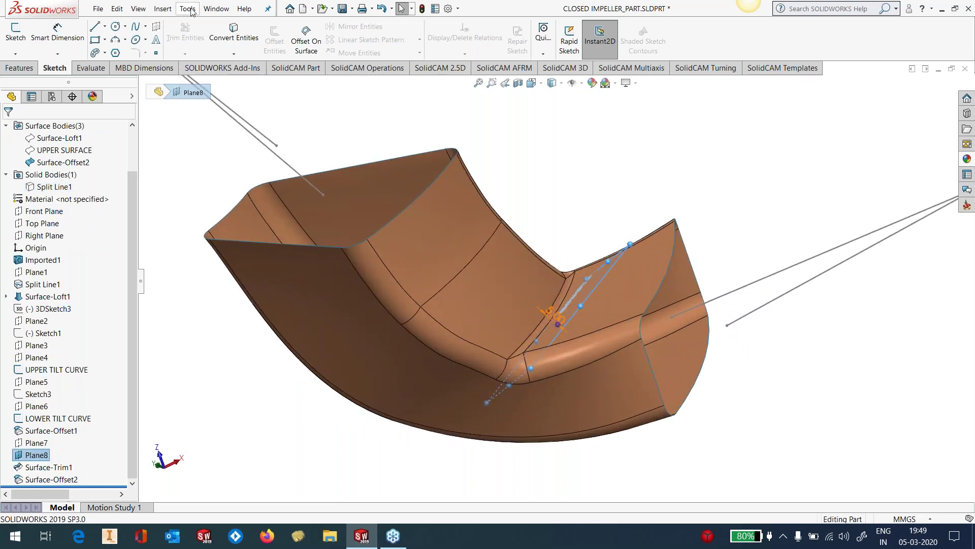
pyautogui.click(188, 8)
pyautogui.moveTo(163, 8)
pyautogui.moveTo(203, 133)
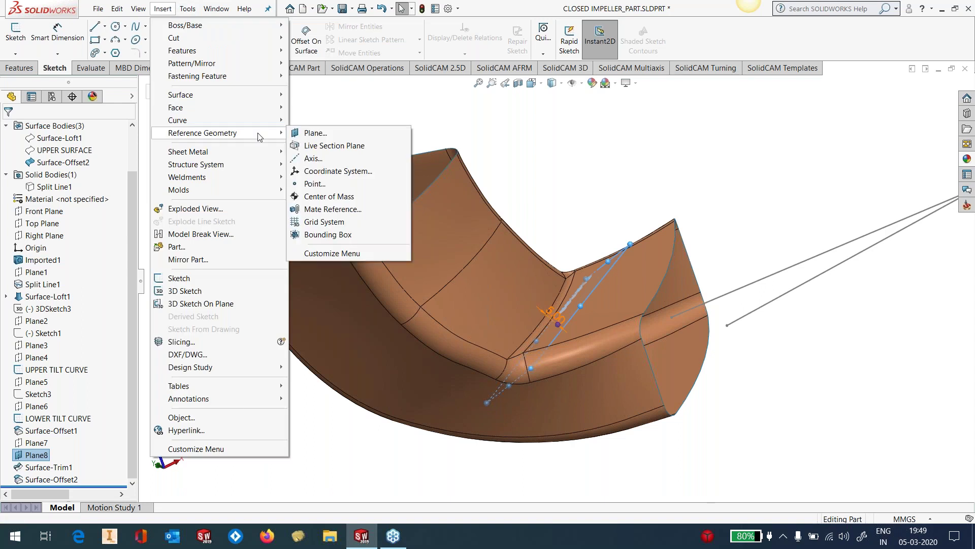
pyautogui.click(297, 133)
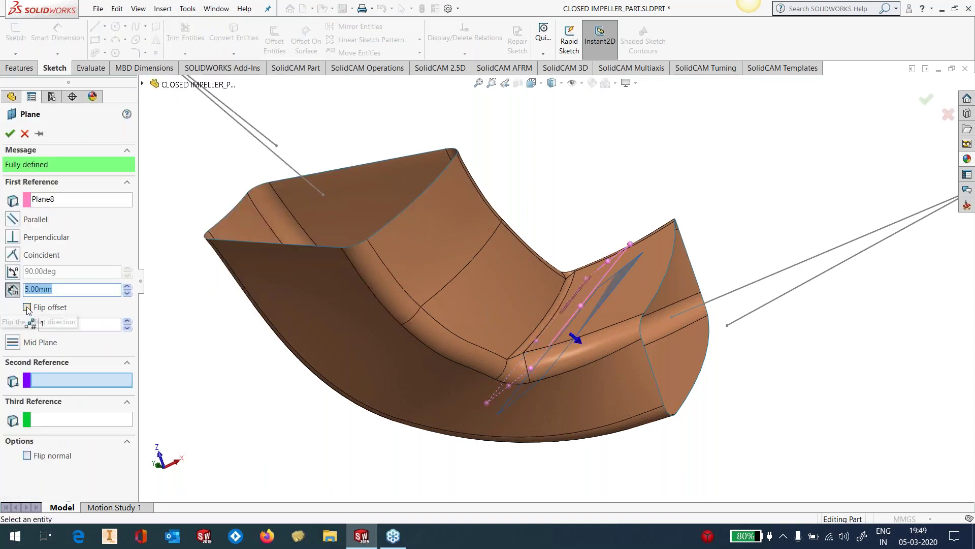
pyautogui.click(26, 307)
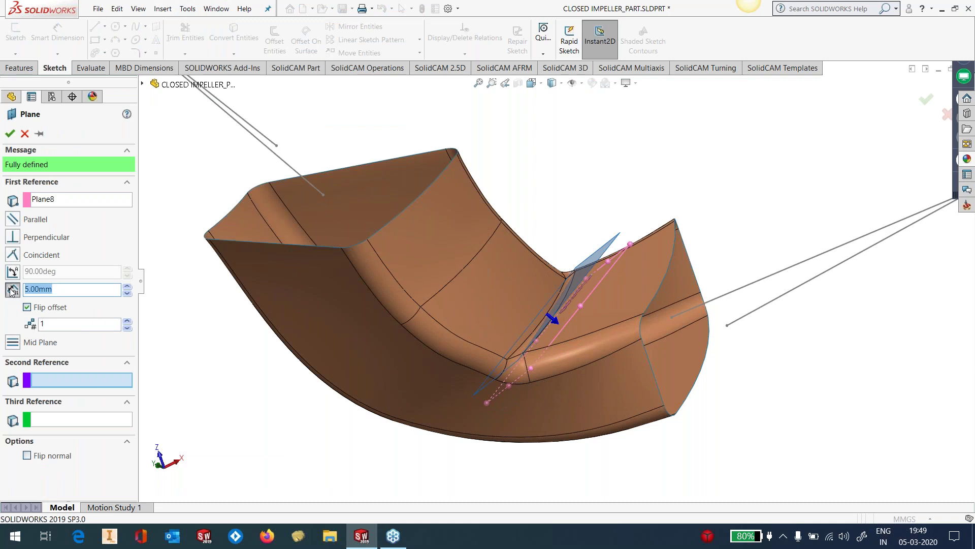
pyautogui.write('15')
pyautogui.press('Return')
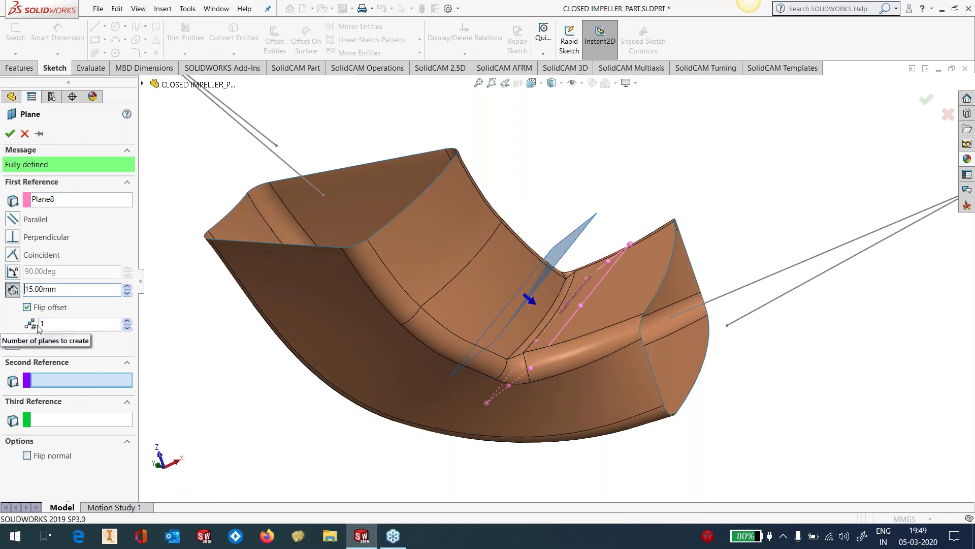
pyautogui.click(11, 135)
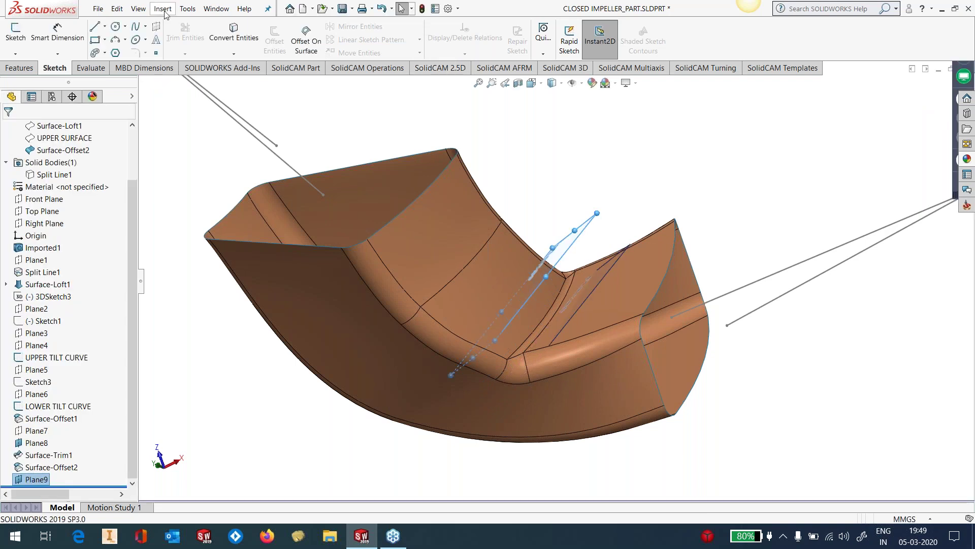
# Step: Trim the second passage surface copy with the new 15 mm offset plane, keeping the portion toward the outer rim
pyautogui.click(163, 9)
pyautogui.moveTo(203, 95)
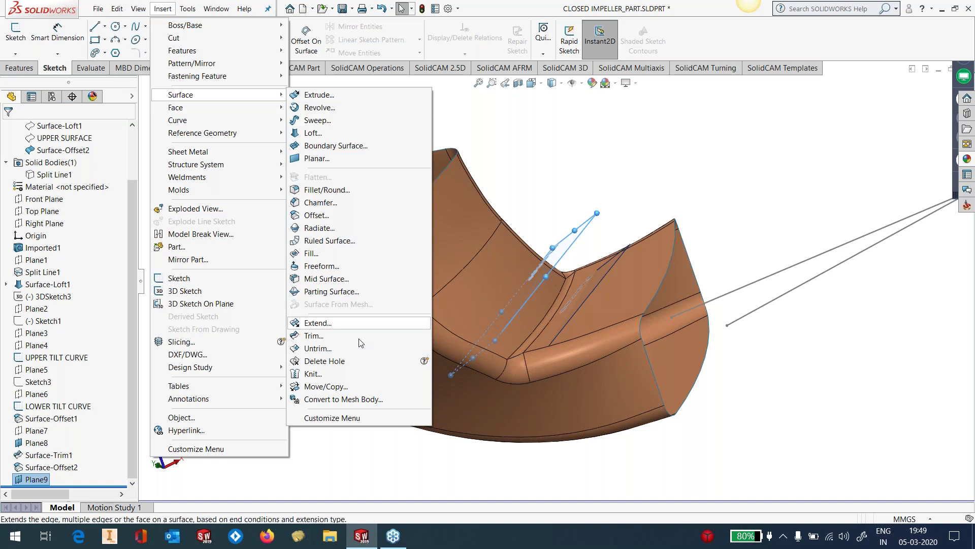
pyautogui.click(341, 336)
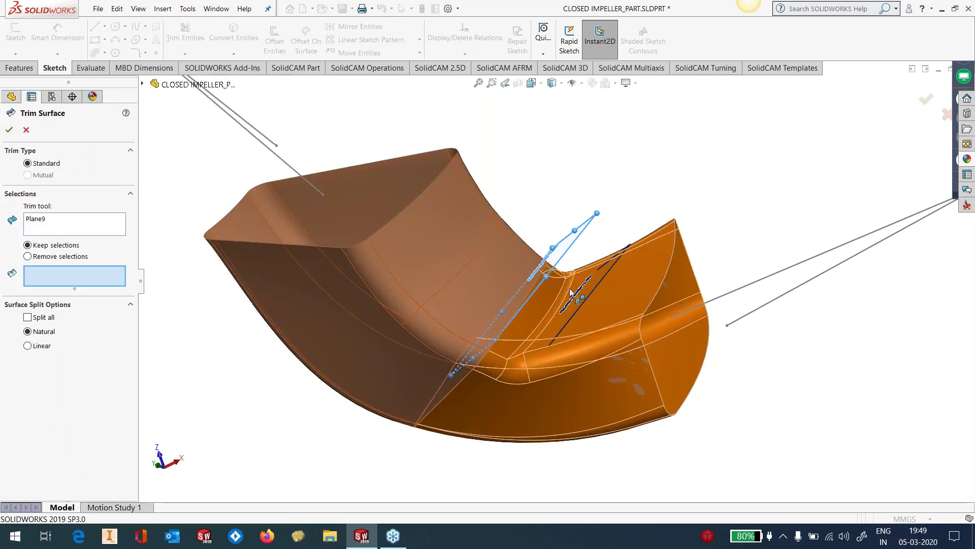
pyautogui.click(602, 325)
pyautogui.moveTo(602, 325); pyautogui.dragTo(551, 359, button='middle')
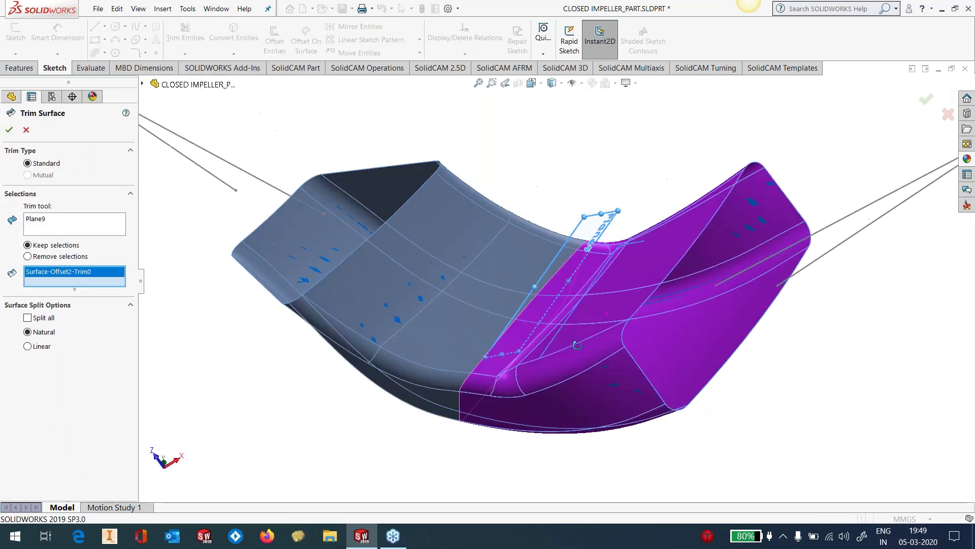
pyautogui.click(9, 130)
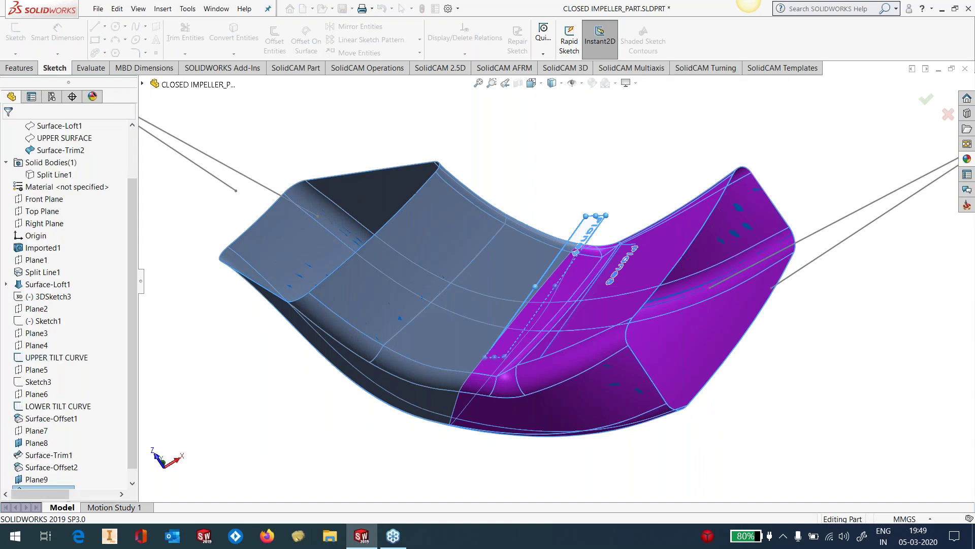
# Step: Rename the trimmed surface body as LOWER SURFACE
pyautogui.moveTo(131, 190); pyautogui.dragTo(133, 167)
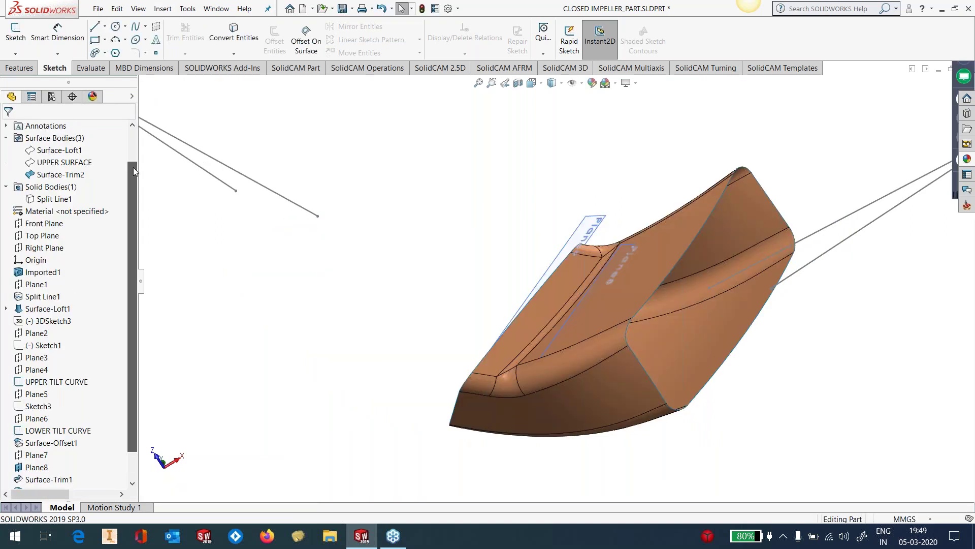
pyautogui.click(73, 175)
pyautogui.click(73, 175)
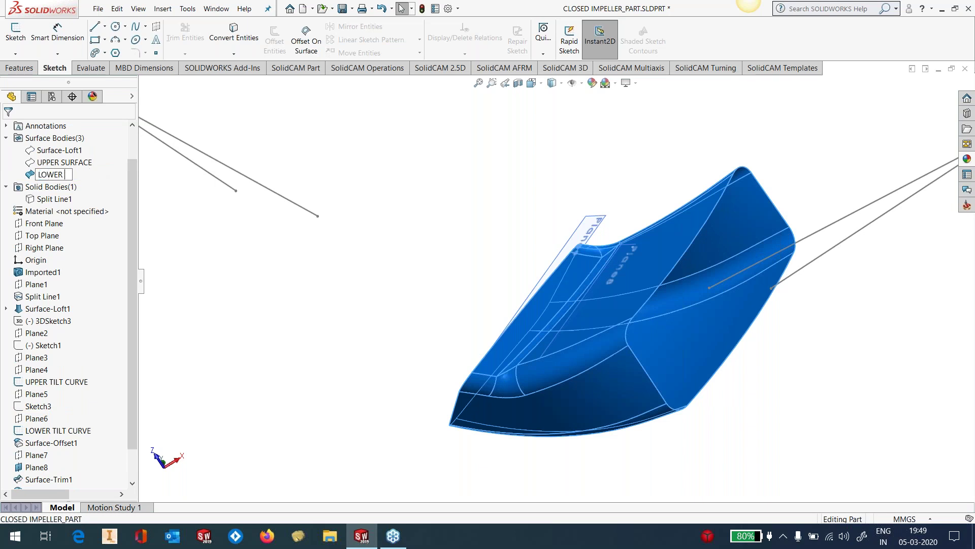
pyautogui.write('LOWER SURFACE')
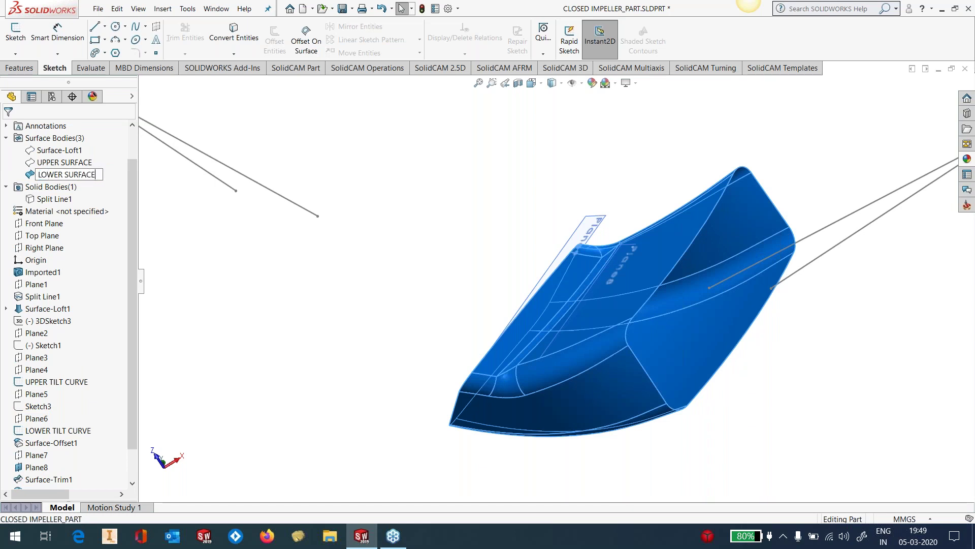
pyautogui.click(223, 225)
# Step: Hide Plane9 and the LOWER SURFACE body, and show the Split Line1 solid body again
pyautogui.scroll(4, 580, 270)
pyautogui.moveTo(638, 195)
pyautogui.mouseDown(button='middle')
pyautogui.moveTo(642, 186)
pyautogui.moveTo(636, 191)
pyautogui.mouseUp(button='middle')
pyautogui.click(576, 252)
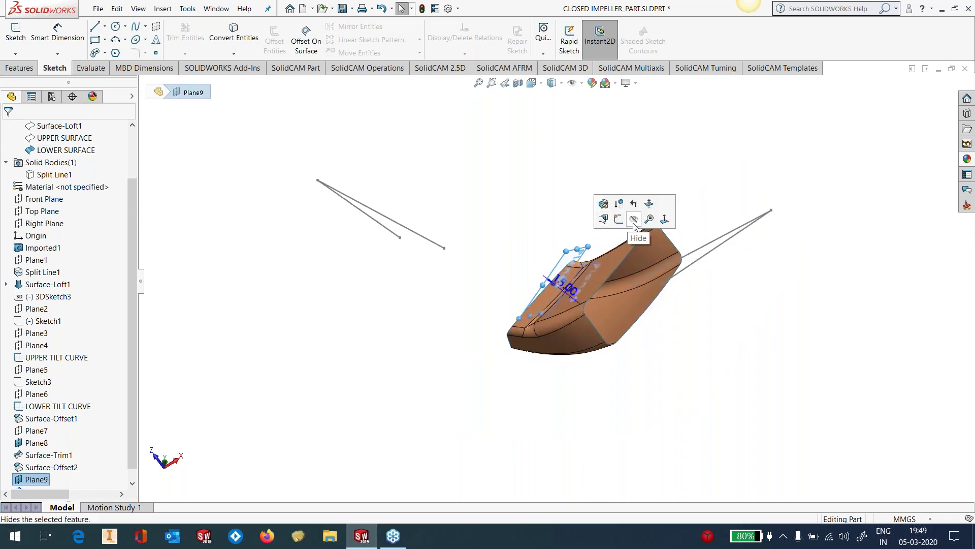
pyautogui.click(634, 220)
pyautogui.click(89, 151)
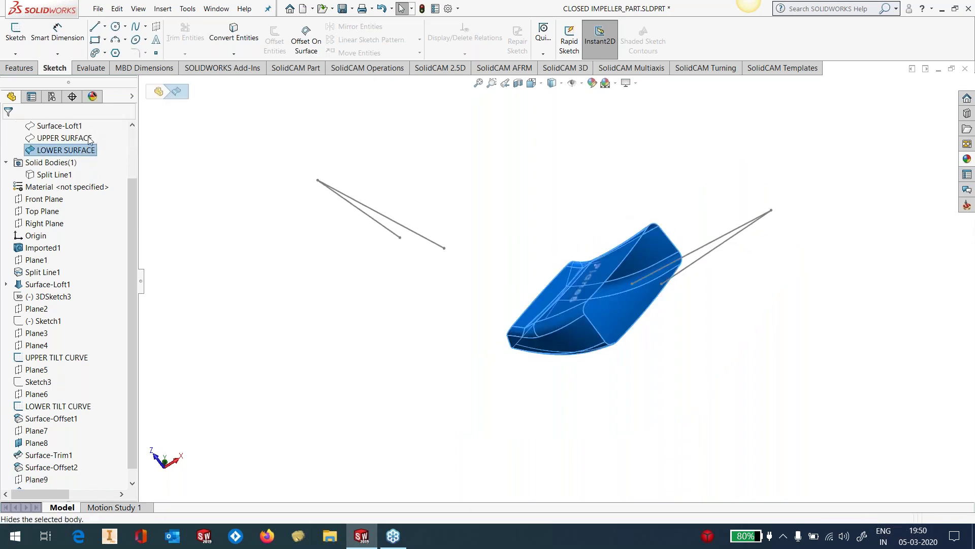
pyautogui.click(60, 175)
pyautogui.click(67, 160)
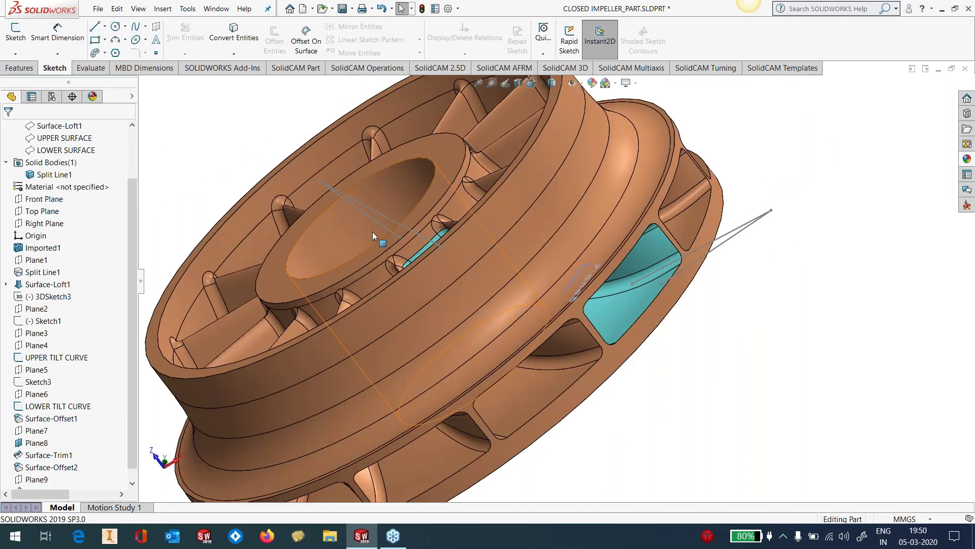
# Step: Save the closed impeller part with the full solid displayed
pyautogui.scroll(5, 373, 232)
pyautogui.moveTo(374, 233); pyautogui.dragTo(472, 254, button='middle')
pyautogui.scroll(-2, 506, 300)
pyautogui.scroll(-2, 514, 283)
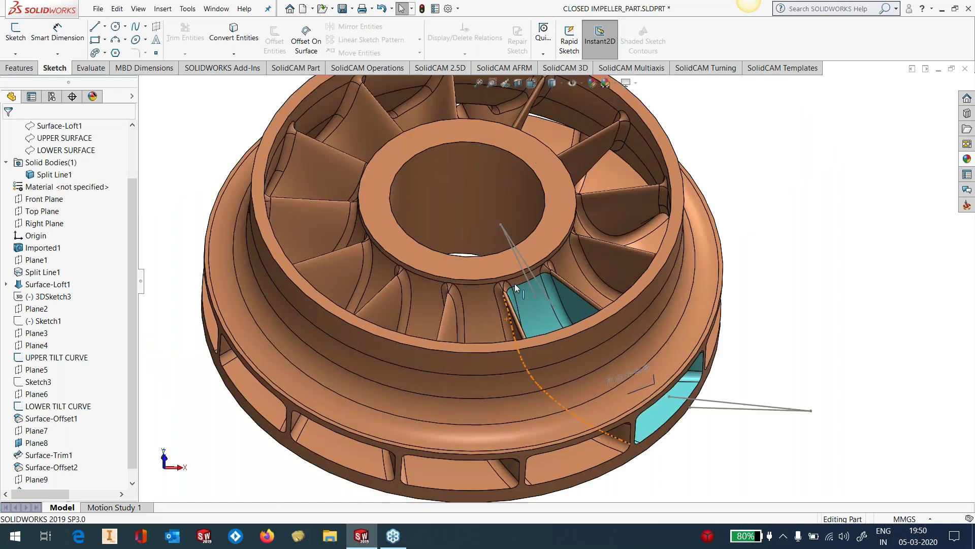
pyautogui.scroll(1, 514, 283)
pyautogui.moveTo(514, 283); pyautogui.dragTo(509, 254, button='middle')
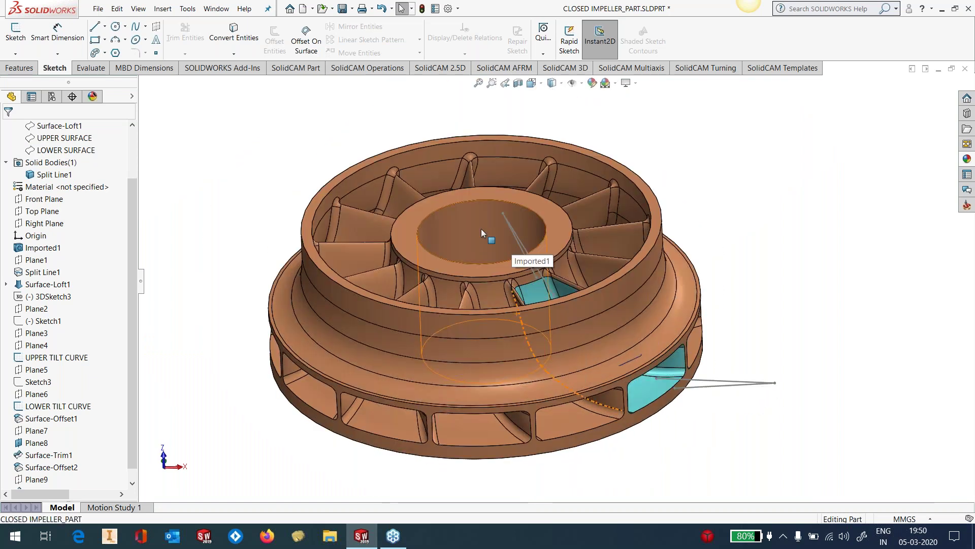
pyautogui.click(102, 9)
pyautogui.click(138, 129)
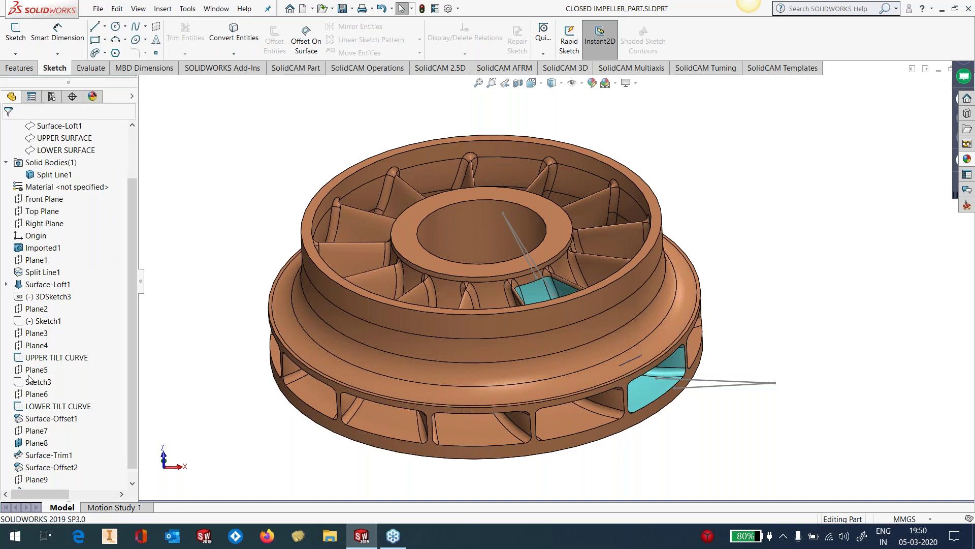
# Step: Create a new external SolidCAM milling part named CLOSED IMPELLER_PART in metric units, using the model file directory
pyautogui.click(187, 8)
pyautogui.moveTo(204, 51)
pyautogui.moveTo(394, 51)
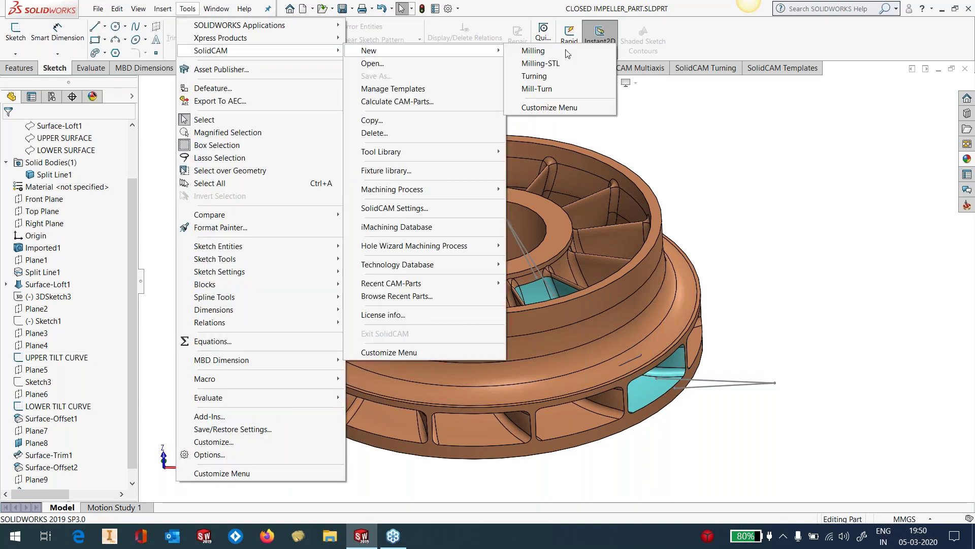
pyautogui.click(558, 51)
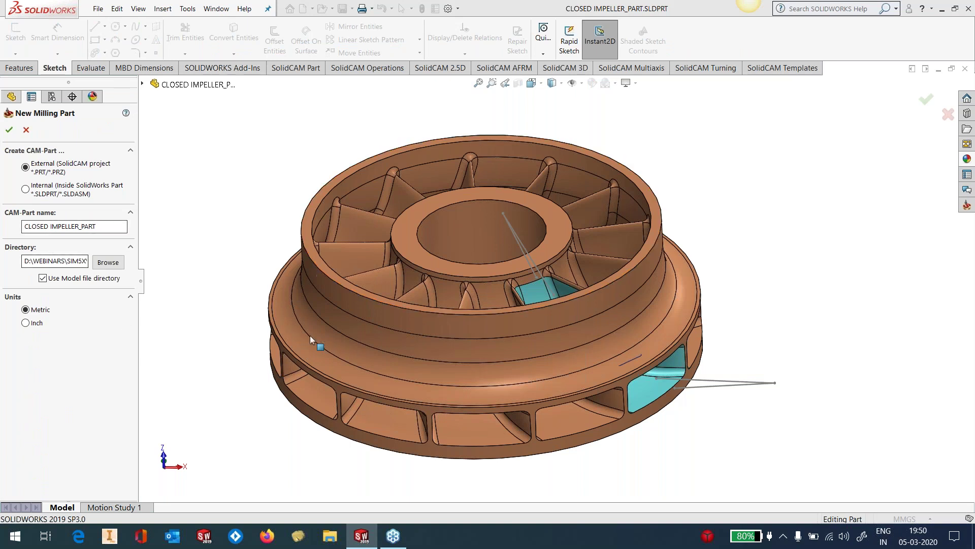
pyautogui.click(9, 130)
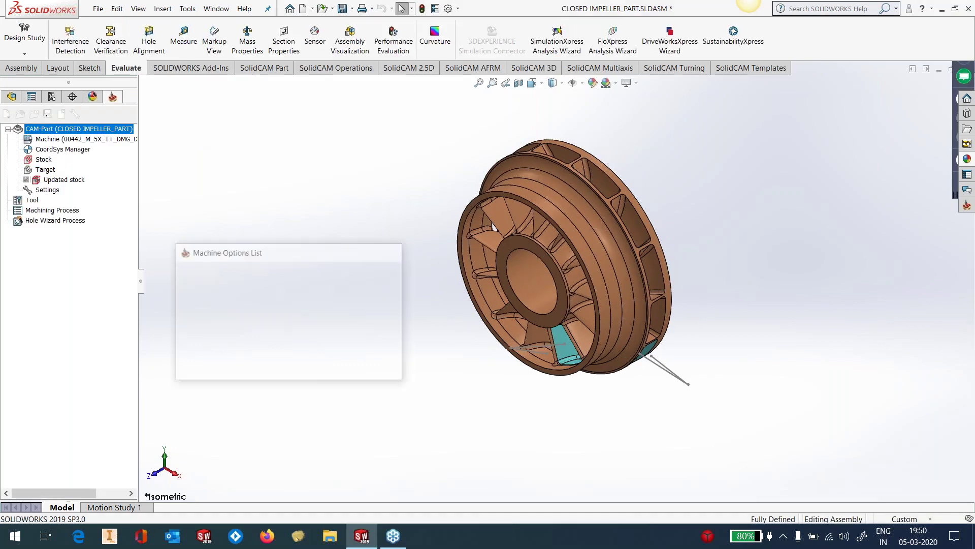
# Step: Set the CNC machine to DMU65-monoBLOCK_iTNC530_5X
pyautogui.click(69, 164)
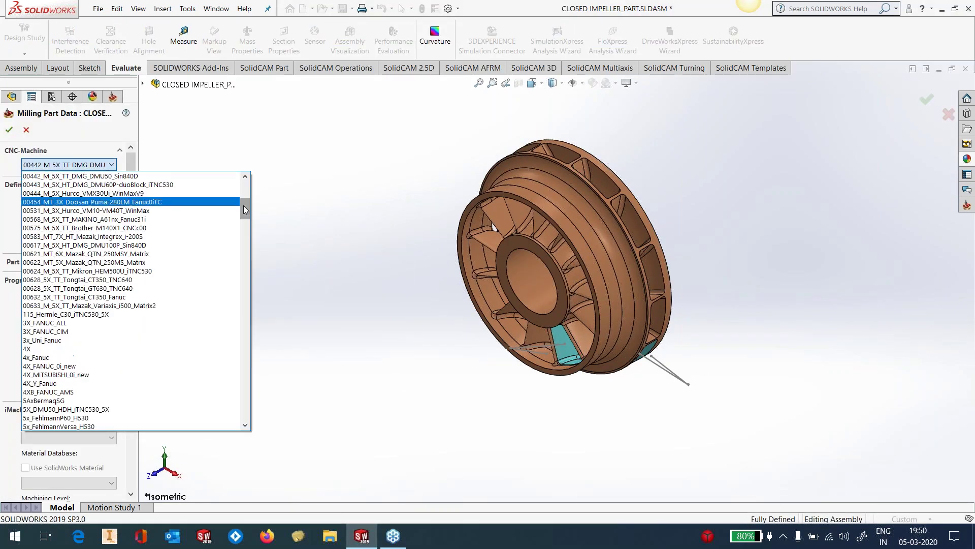
pyautogui.moveTo(244, 223); pyautogui.dragTo(236, 276)
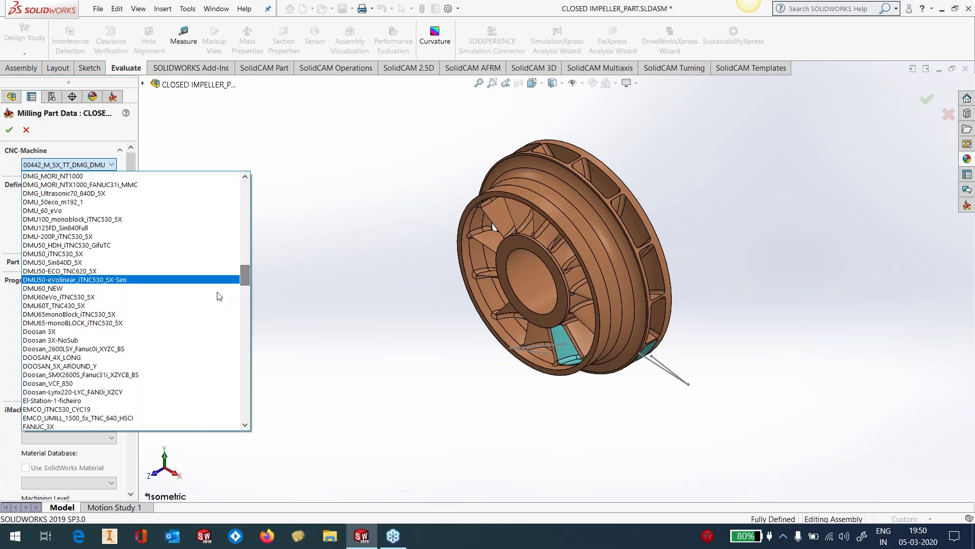
pyautogui.click(113, 324)
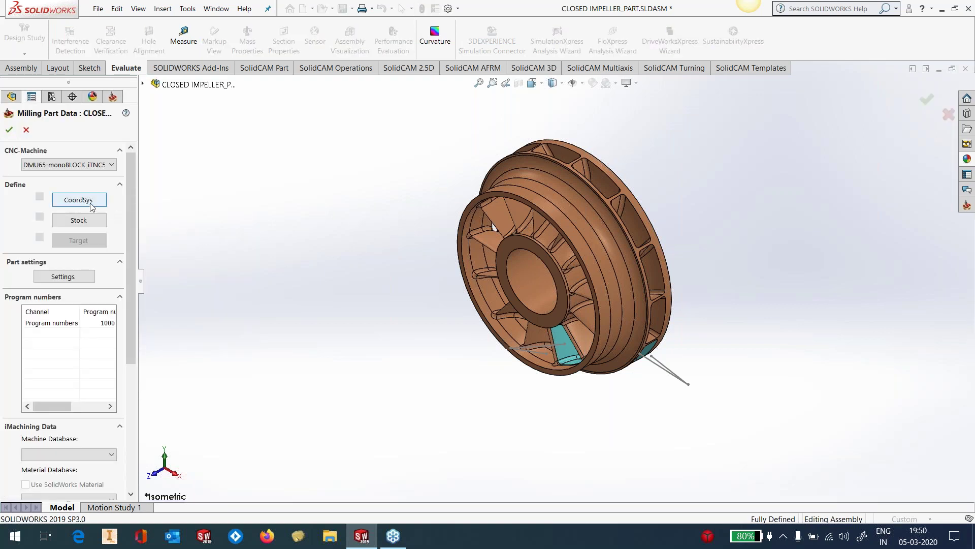
# Step: Define machine coordinate system 1 from the central bore face, with its origin at the center of the revolution face and the default levels
pyautogui.click(79, 200)
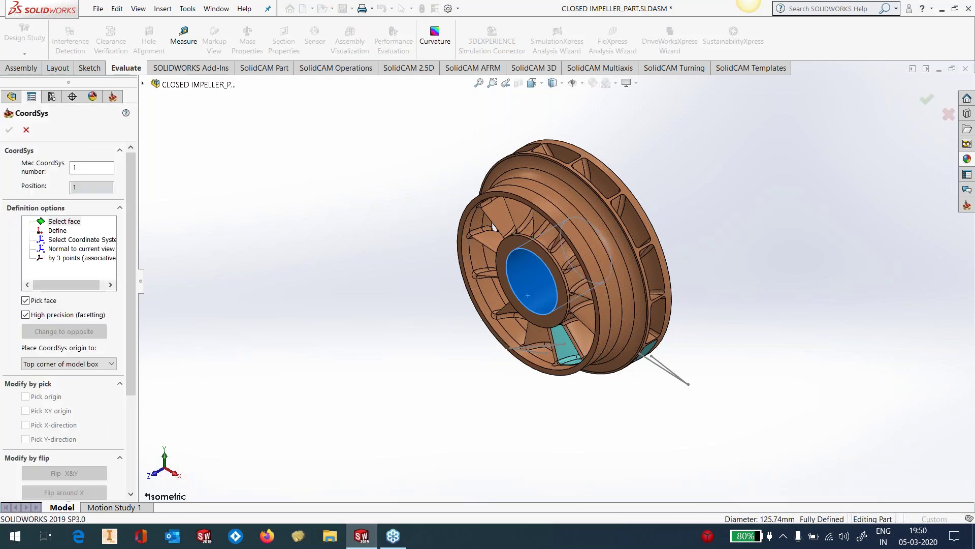
pyautogui.click(68, 363)
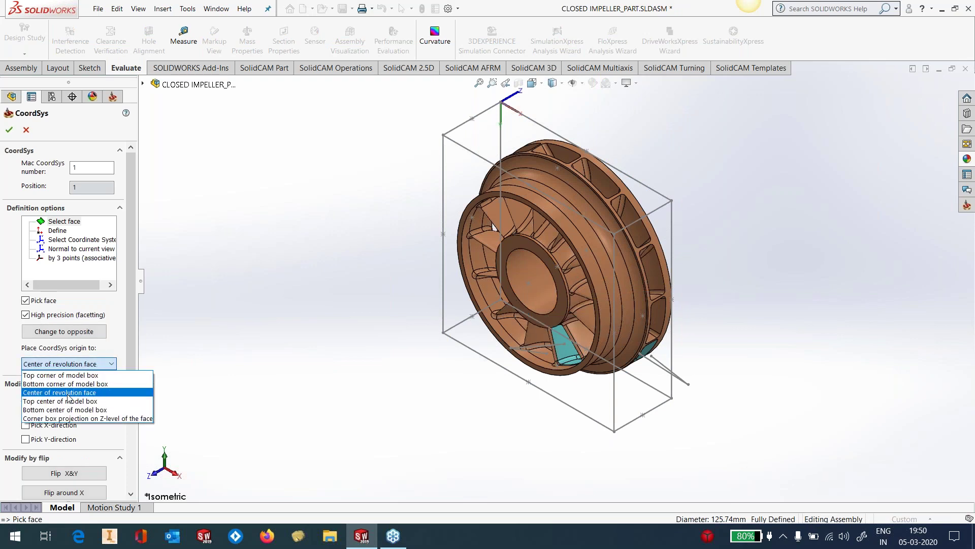
pyautogui.click(68, 393)
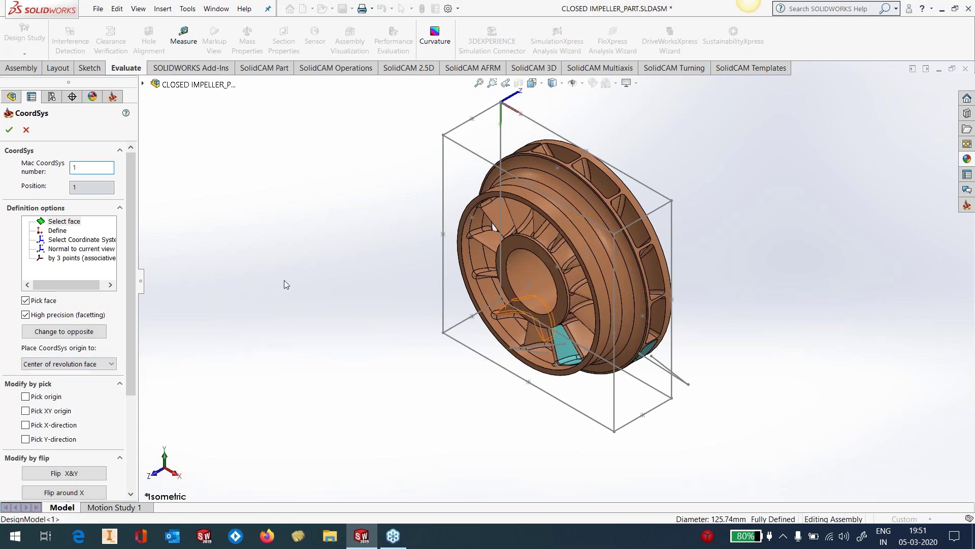
pyautogui.click(9, 130)
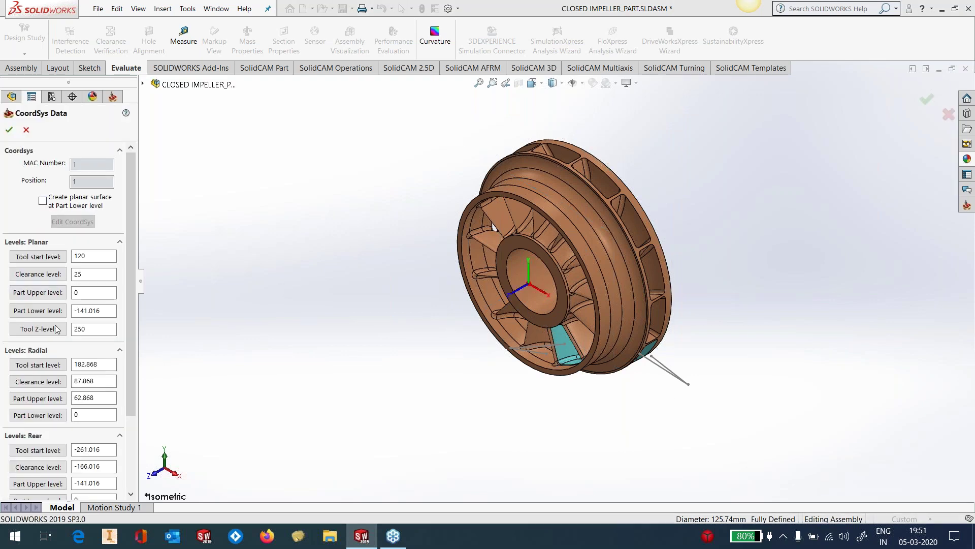
pyautogui.click(9, 131)
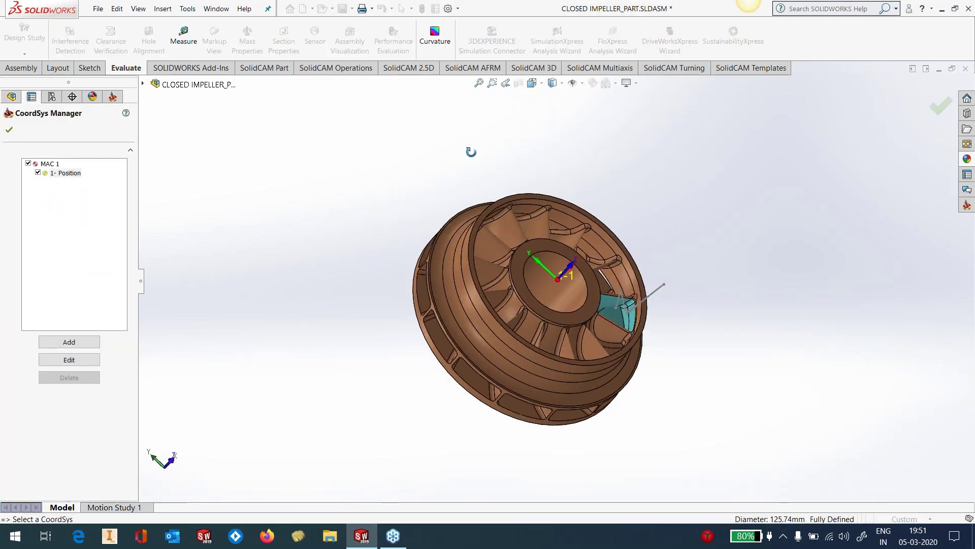
pyautogui.click(9, 130)
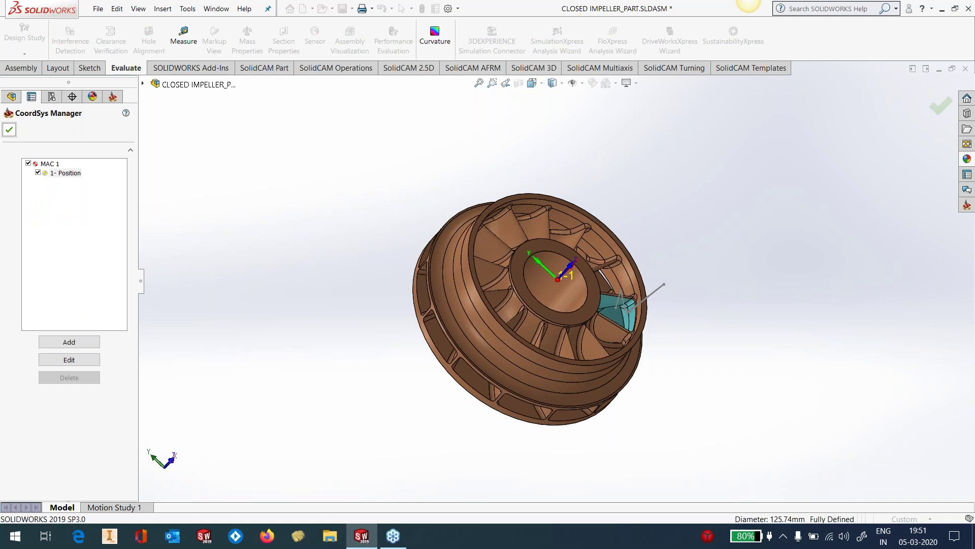
# Step: Define the impeller solid as the target model and confirm the milling part data
pyautogui.click(62, 243)
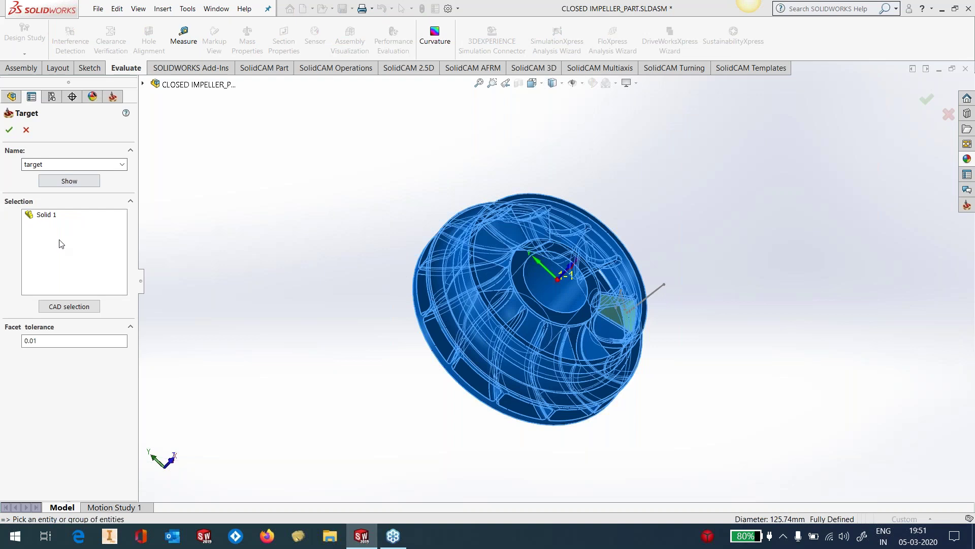
pyautogui.click(9, 130)
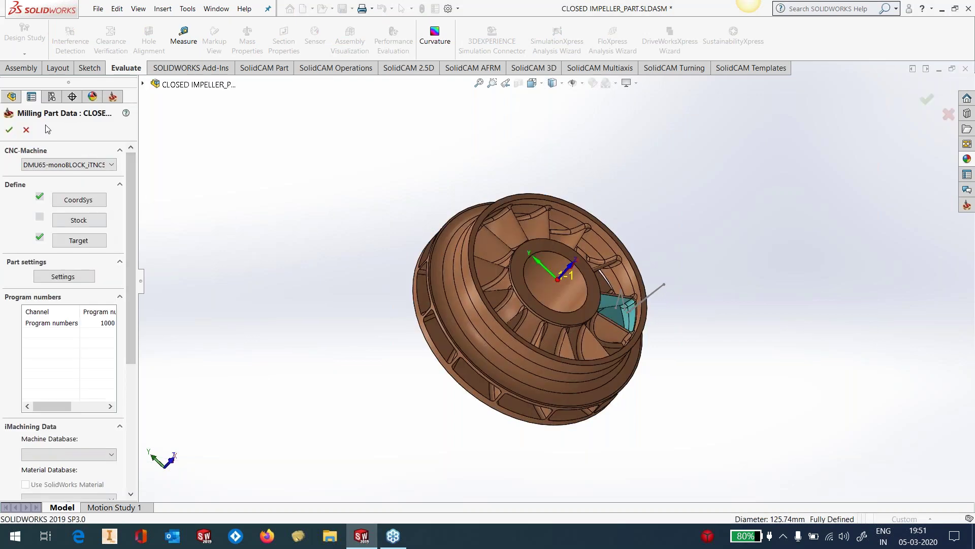
pyautogui.click(9, 130)
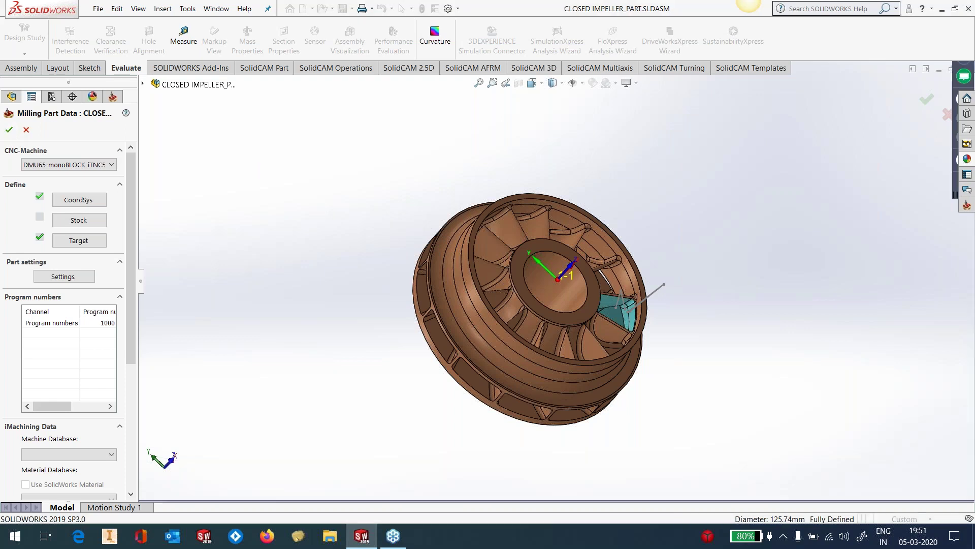
# Step: Insert the HOLDING FIXTURE part from the CLOSED IMPELLER folder into the assembly
pyautogui.click(163, 9)
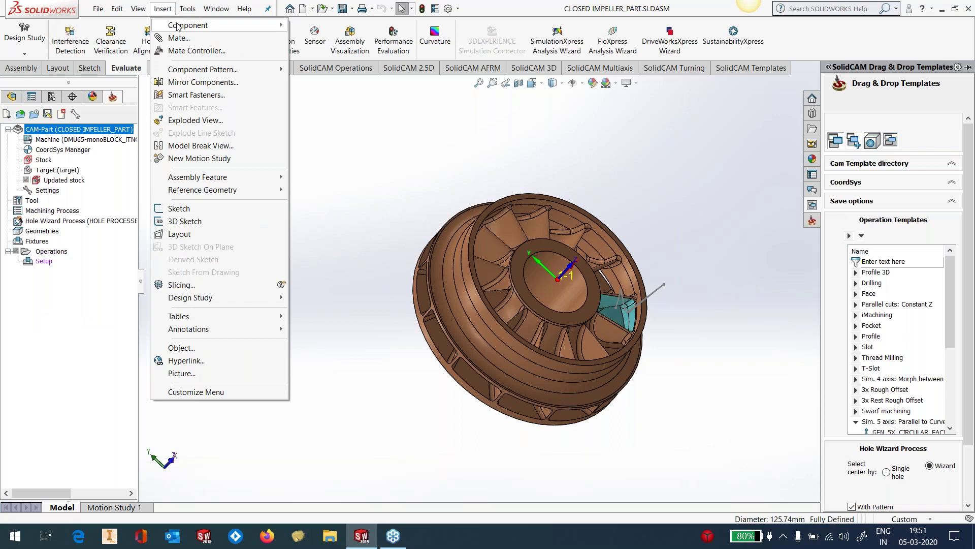
pyautogui.moveTo(176, 26)
pyautogui.click(318, 28)
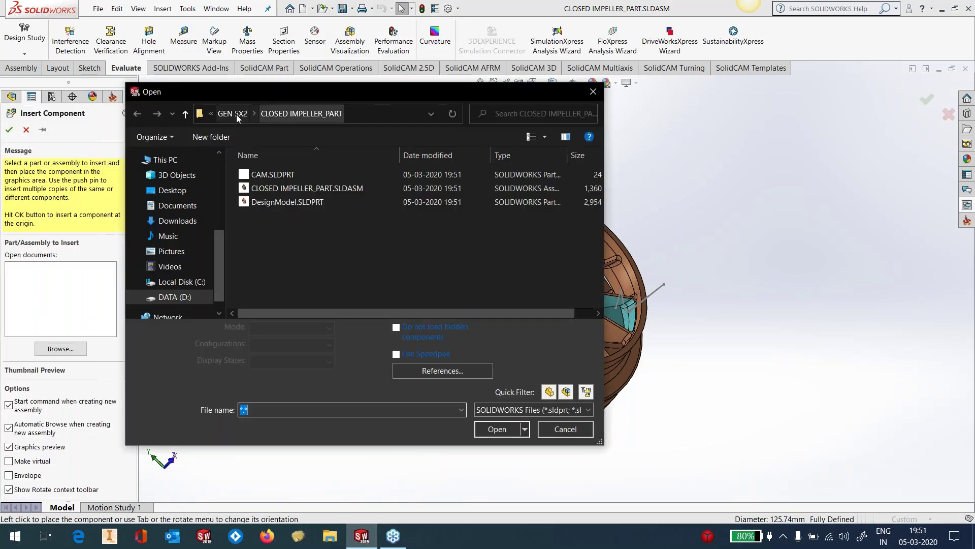
pyautogui.click(236, 115)
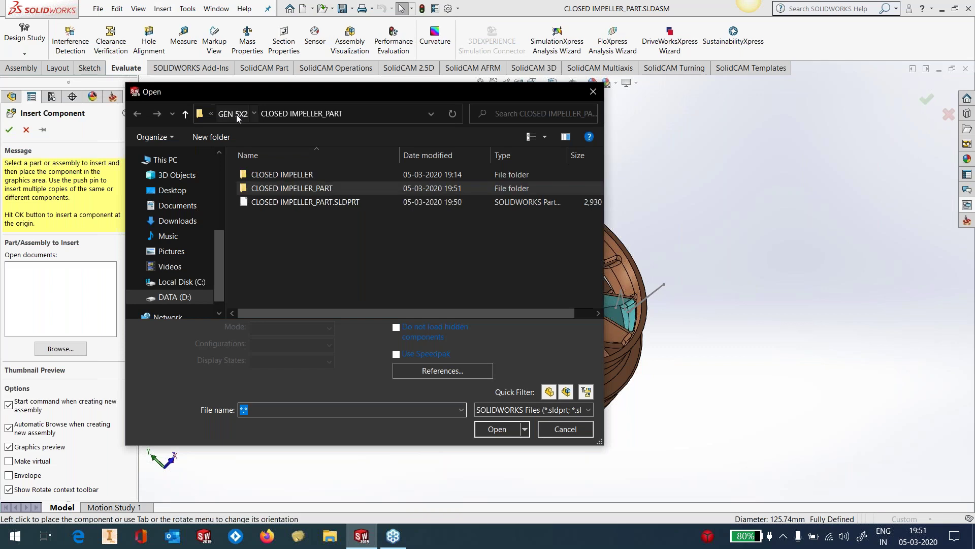
pyautogui.doubleClick(287, 175)
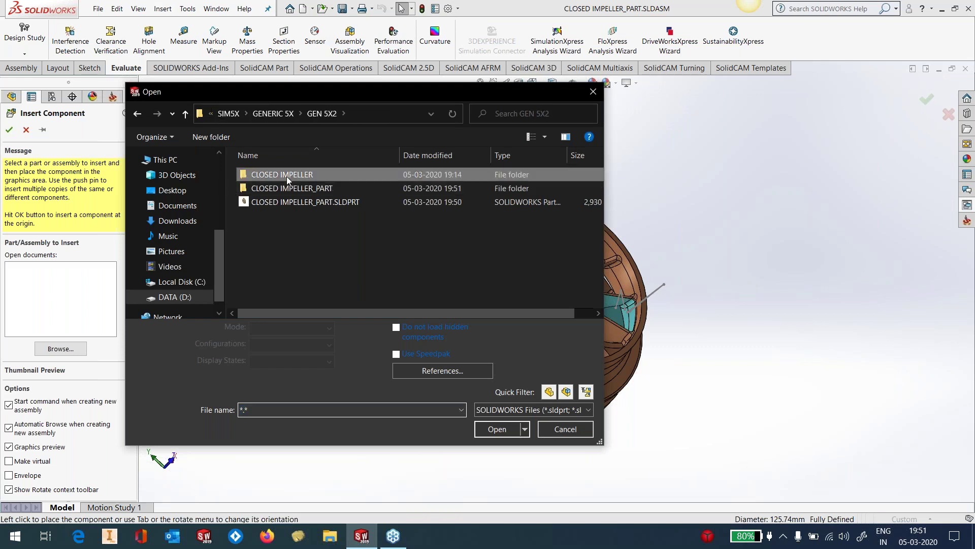
pyautogui.click(319, 216)
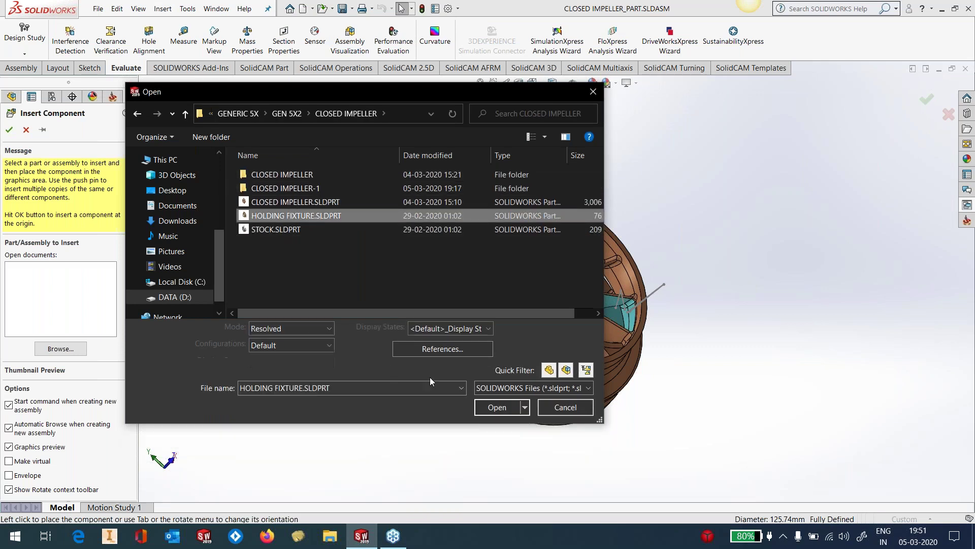
pyautogui.click(491, 407)
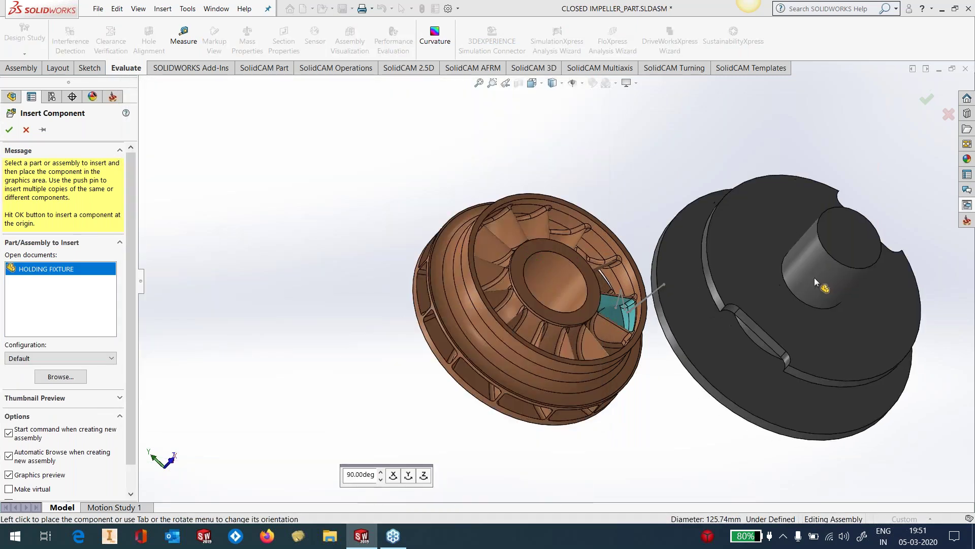
pyautogui.click(9, 130)
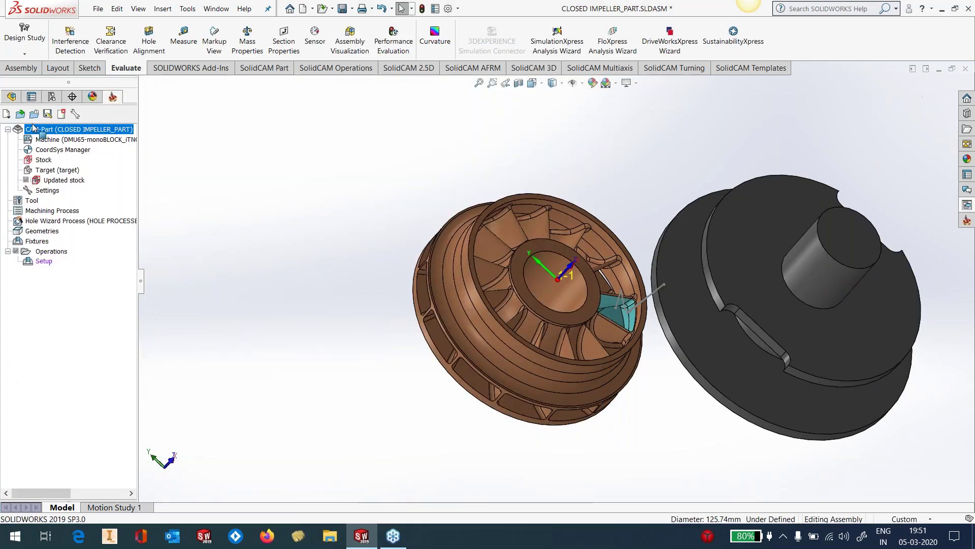
# Step: Add a coincident mate between the upper disc face of the holding fixture and the impeller's flat underside
pyautogui.scroll(3, 733, 287)
pyautogui.scroll(-2, 733, 287)
pyautogui.scroll(-2, 665, 296)
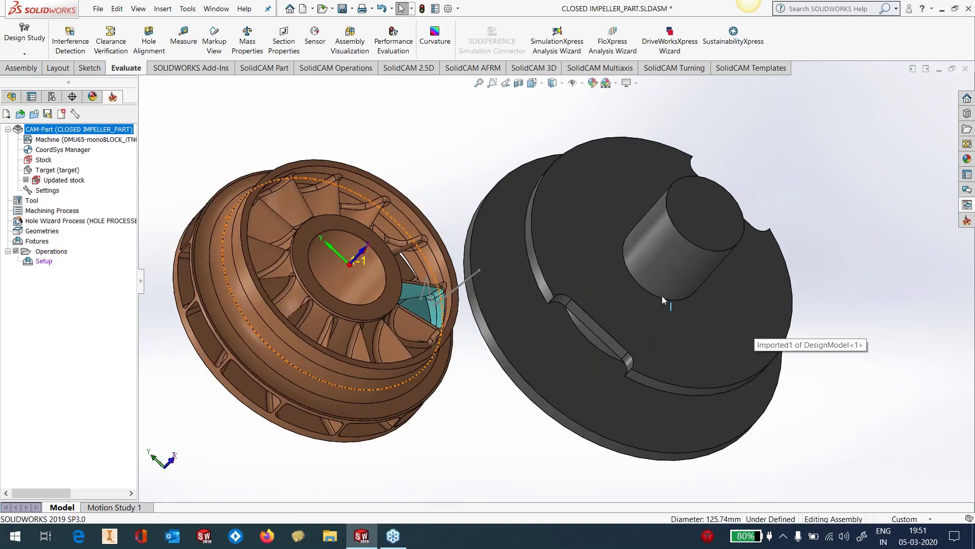
pyautogui.moveTo(663, 296); pyautogui.dragTo(630, 259, button='middle')
pyautogui.click(164, 10)
pyautogui.click(177, 37)
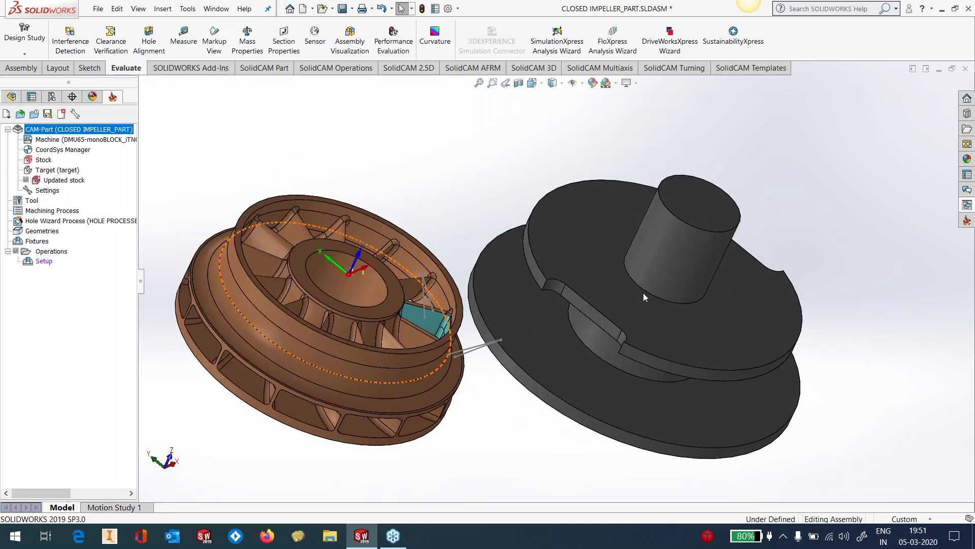
pyautogui.click(639, 309)
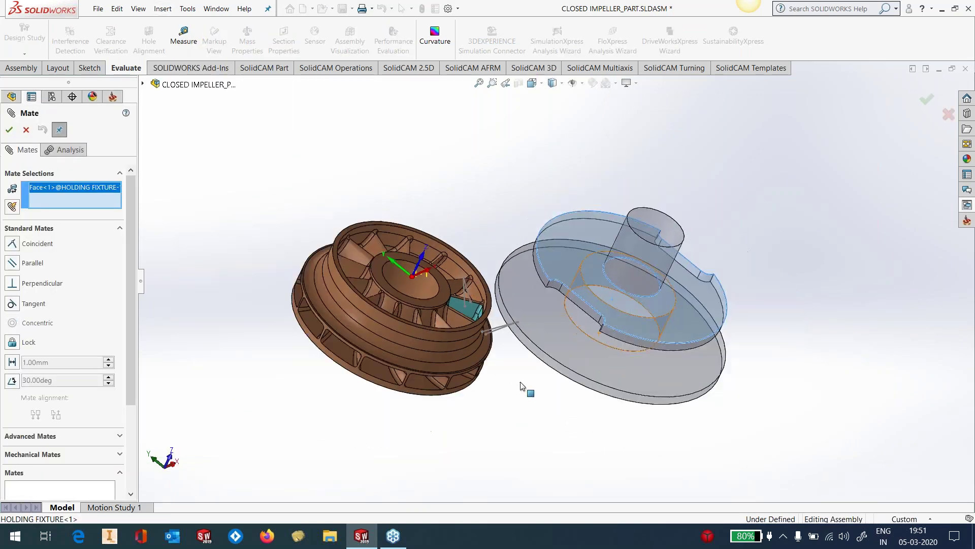
pyautogui.moveTo(526, 392); pyautogui.dragTo(512, 271, button='middle')
pyautogui.click(458, 373)
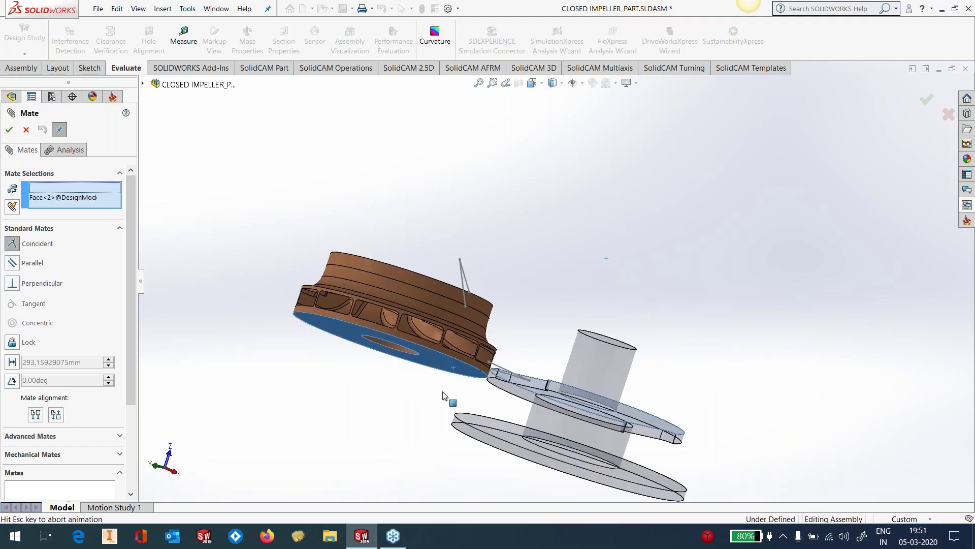
pyautogui.click(429, 411)
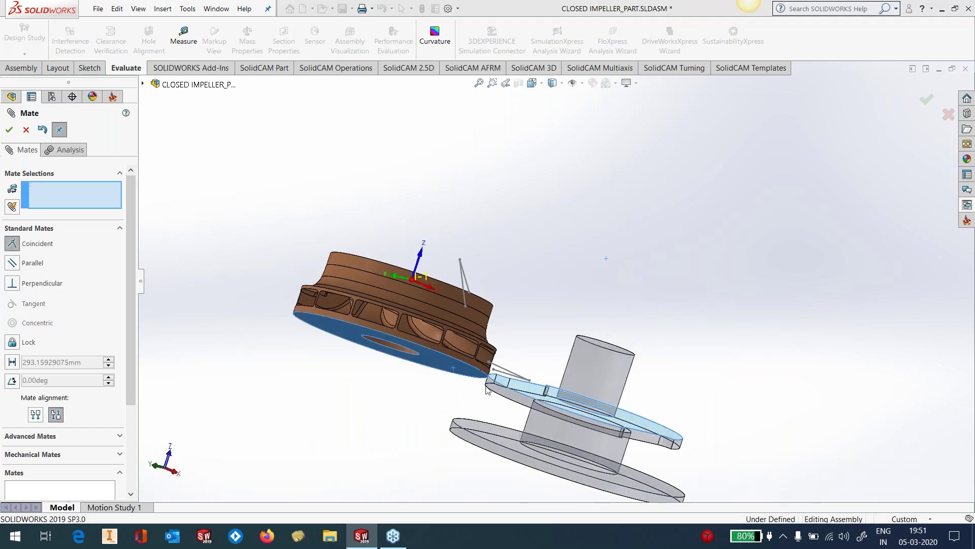
# Step: Add a concentric mate between the holding fixture's cylindrical post and the impeller's central bore, and finish mating
pyautogui.moveTo(516, 331); pyautogui.dragTo(584, 401, button='middle')
pyautogui.click(560, 387)
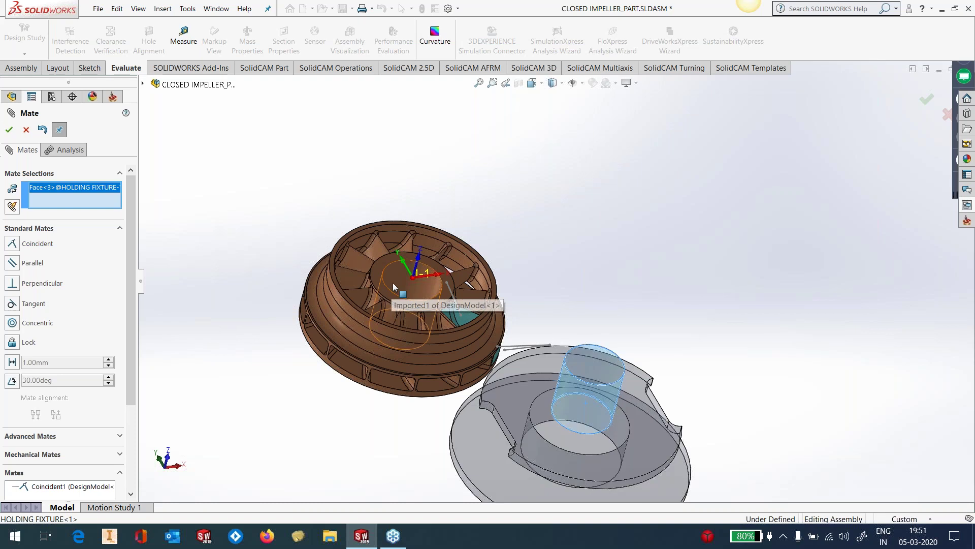
pyautogui.click(393, 286)
pyautogui.click(9, 131)
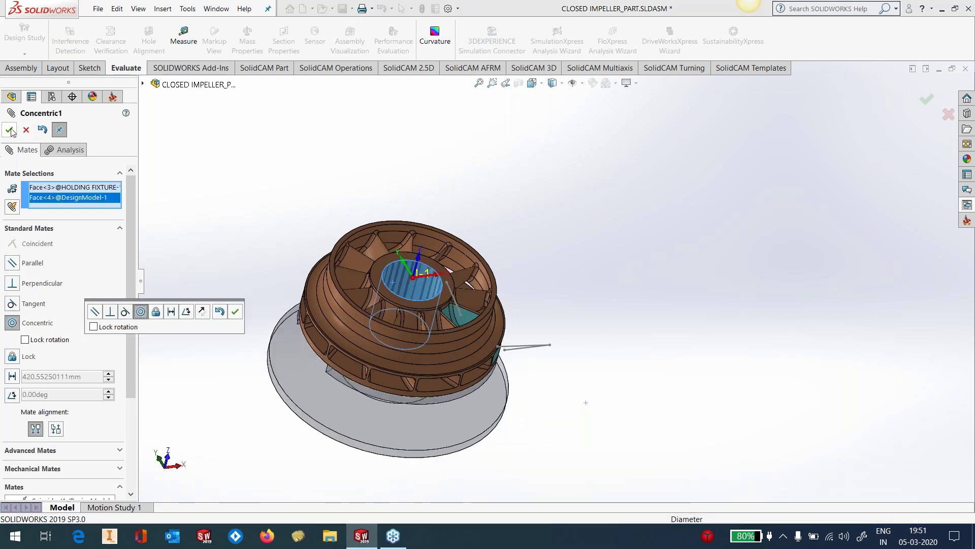
pyautogui.scroll(2, 456, 318)
pyautogui.scroll(-3, 456, 318)
pyautogui.moveTo(473, 337); pyautogui.dragTo(480, 384, button='middle')
pyautogui.click(7, 135)
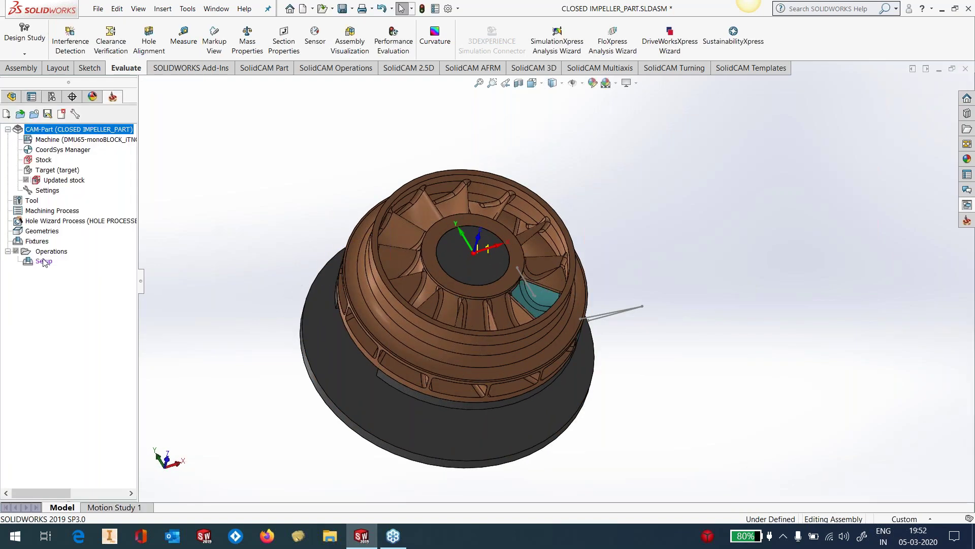
# Step: Edit the machine setup and set the fixture's Z offset to 350
pyautogui.rightClick(45, 263)
pyautogui.click(56, 262)
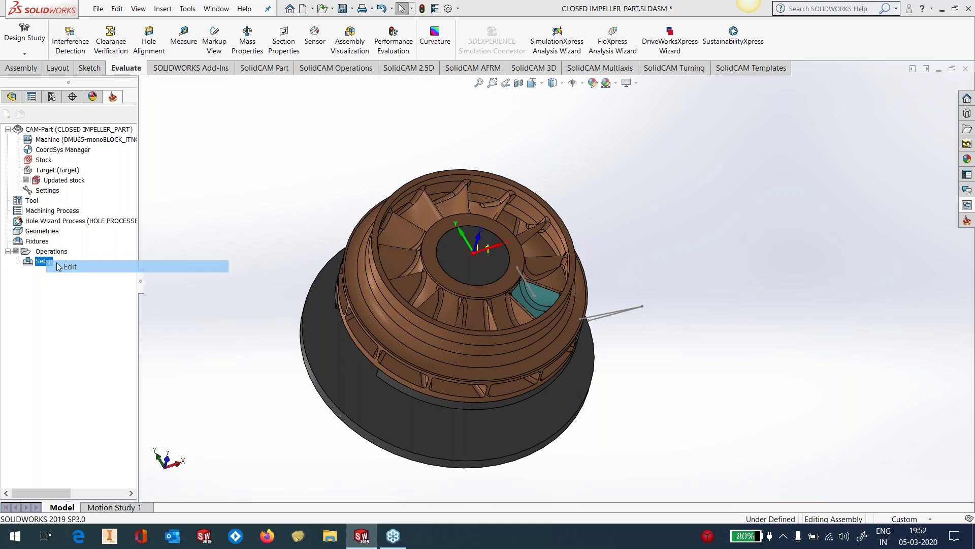
pyautogui.click(546, 247)
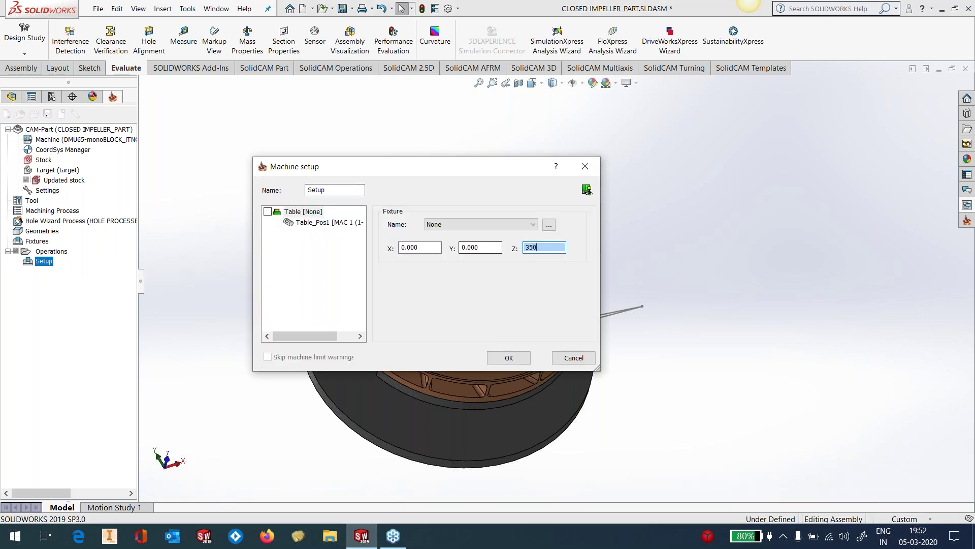
pyautogui.click(508, 356)
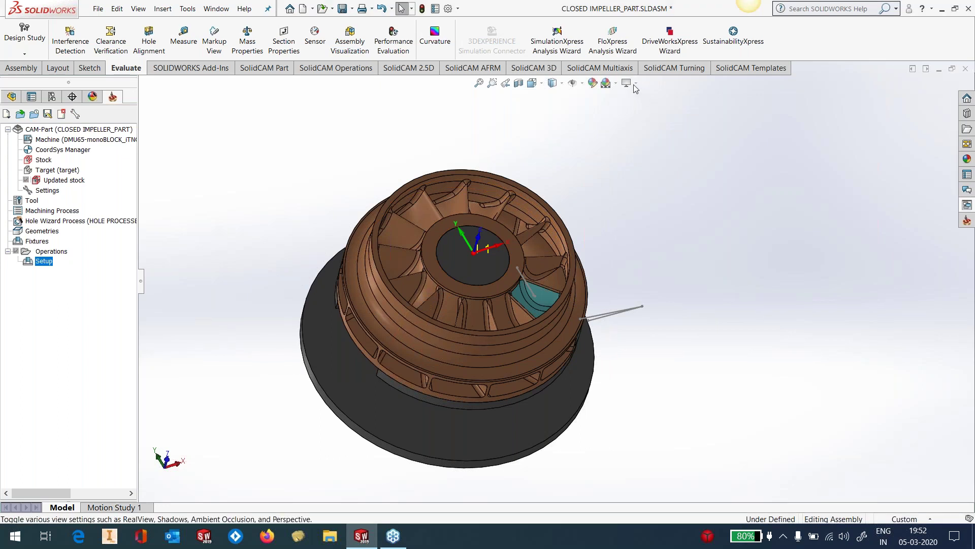
# Step: Apply the Plain White scene to the model view
pyautogui.click(616, 83)
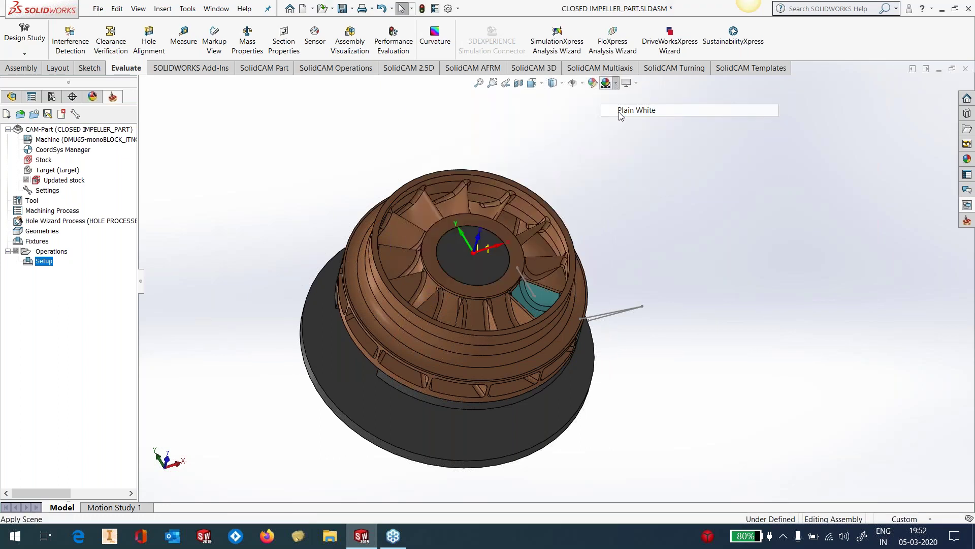
pyautogui.click(620, 111)
pyautogui.scroll(-2, 472, 288)
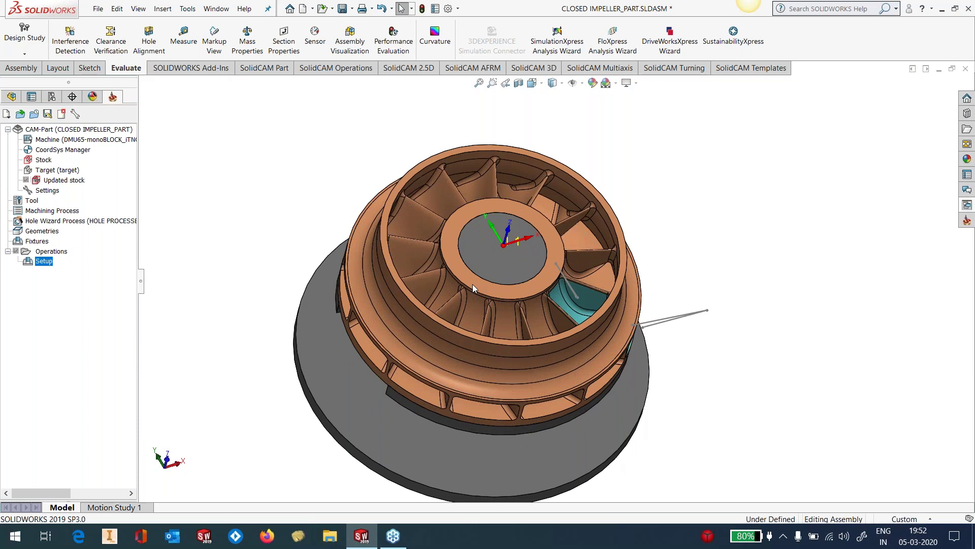
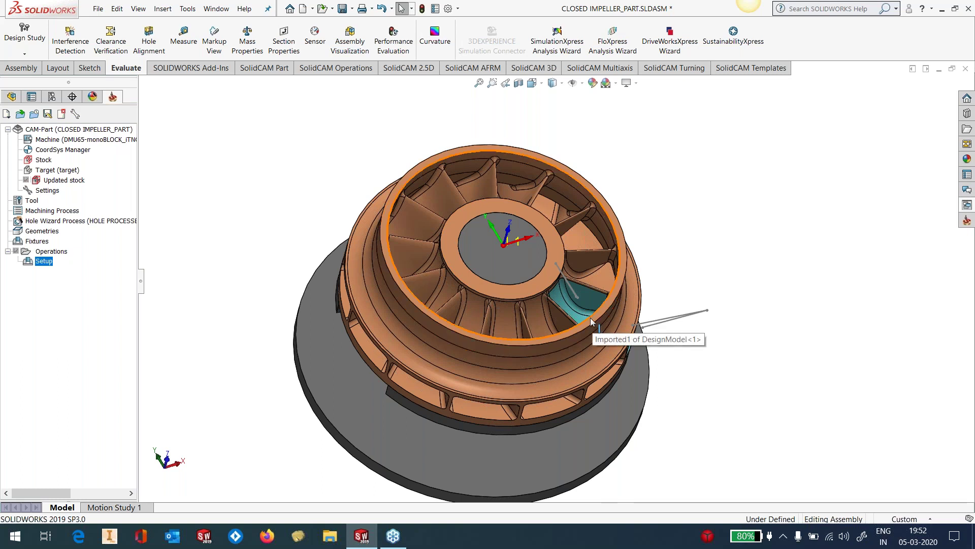
# Step: Hide the holding fixture component in the assembly
pyautogui.scroll(-2, 567, 315)
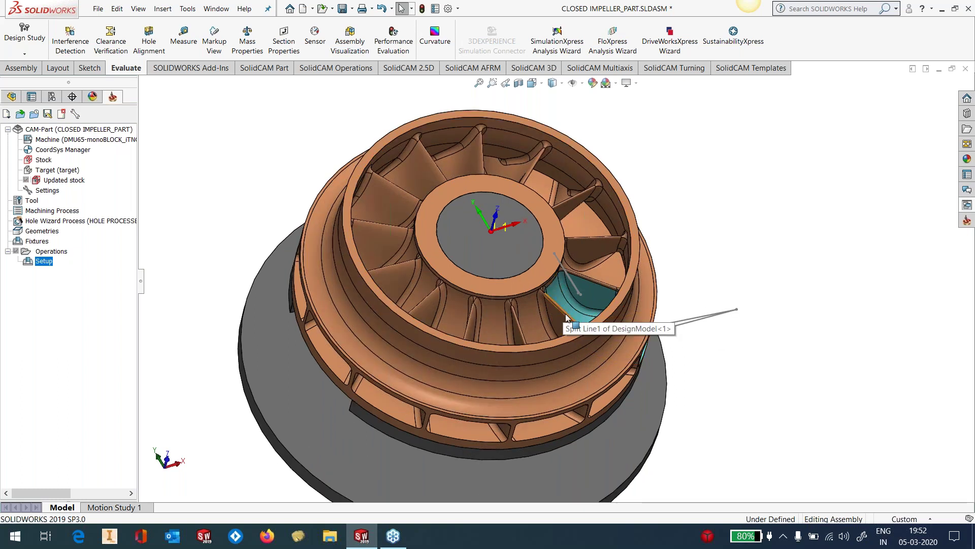
pyautogui.scroll(2, 567, 315)
pyautogui.click(12, 98)
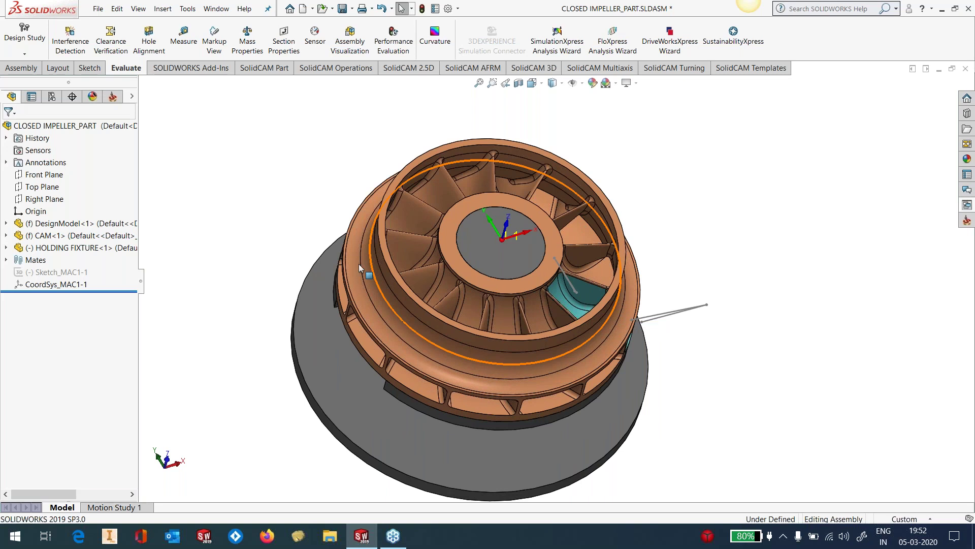
pyautogui.click(83, 247)
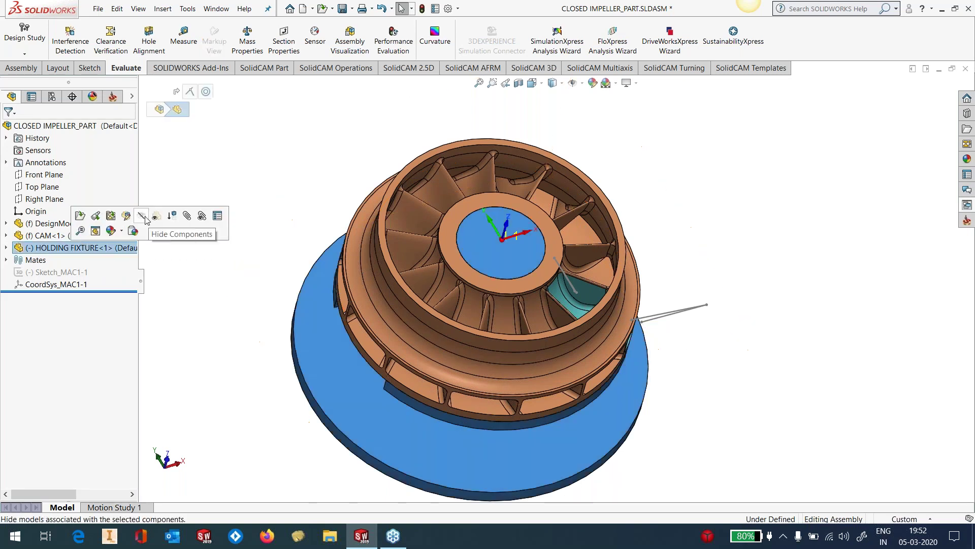
# Step: Hide the HOLDING FIXTURE component and the Split Line1 solid body of DesignModel
pyautogui.click(156, 216)
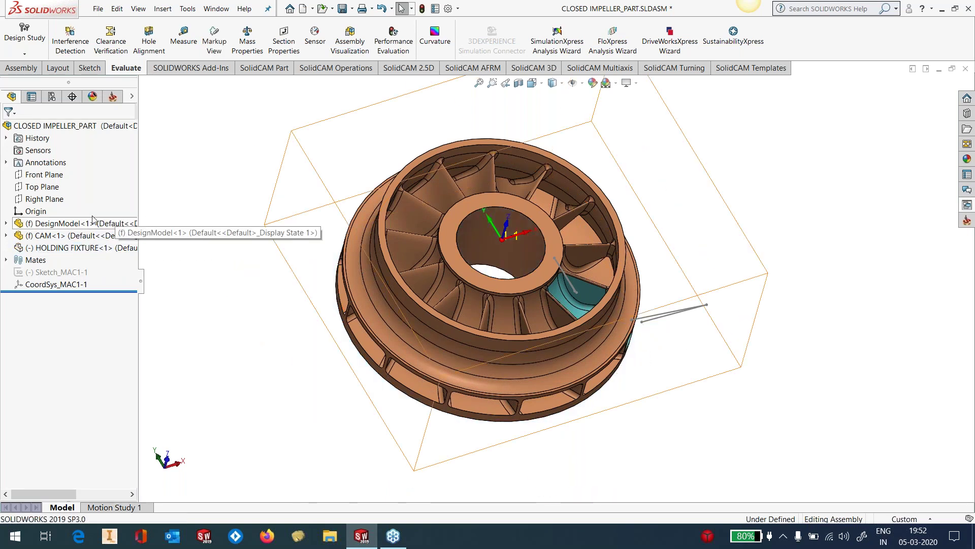
pyautogui.click(6, 223)
pyautogui.click(17, 198)
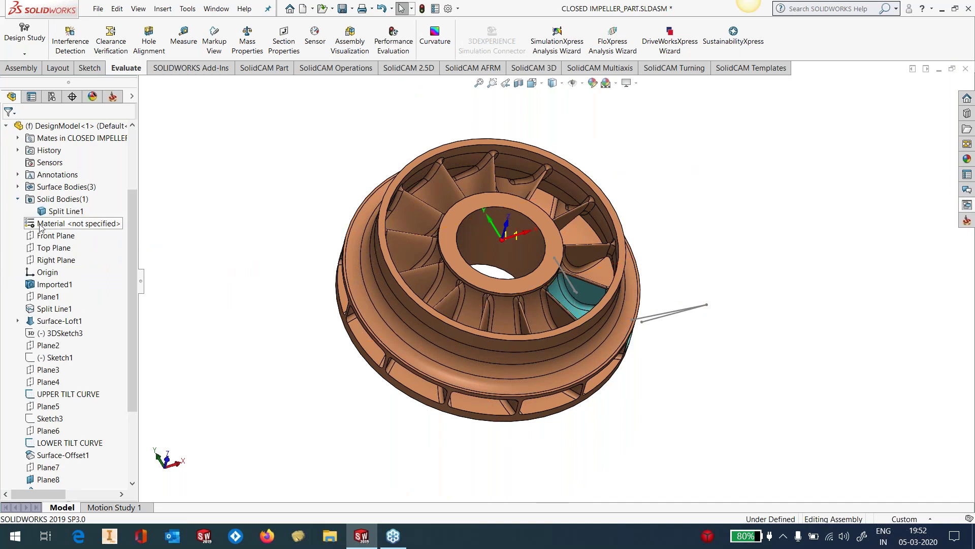
pyautogui.click(63, 211)
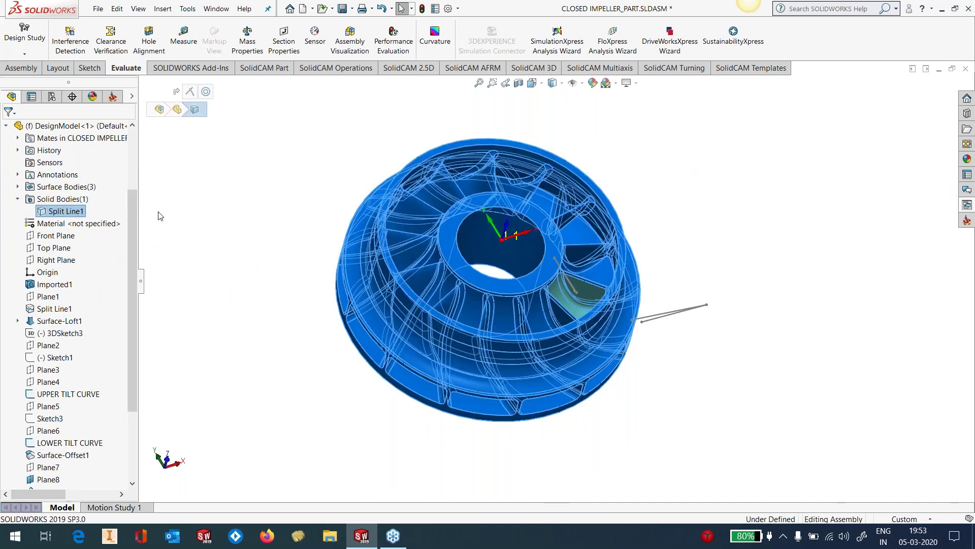
# Step: Show the UPPER SURFACE body from DesignModel's surface bodies
pyautogui.click(17, 186)
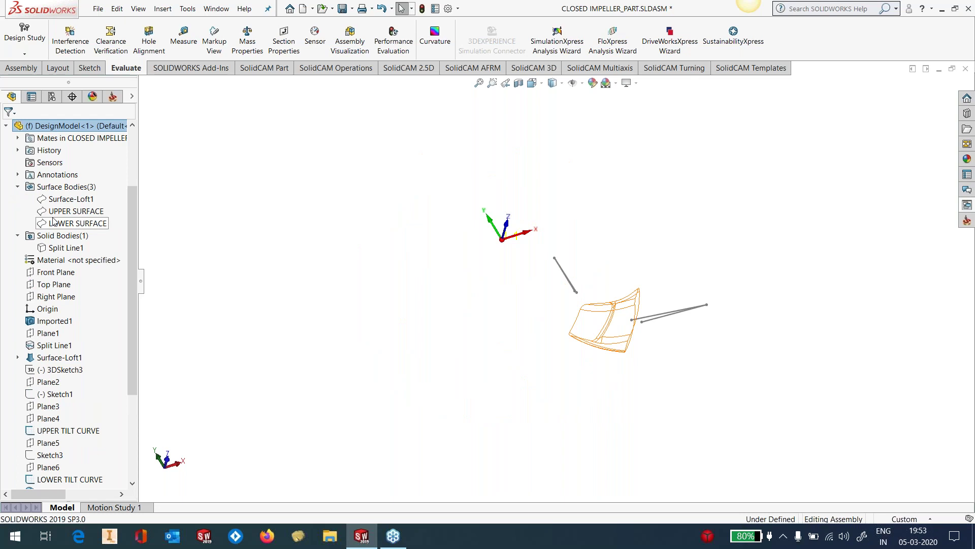
pyautogui.click(76, 211)
pyautogui.click(350, 270)
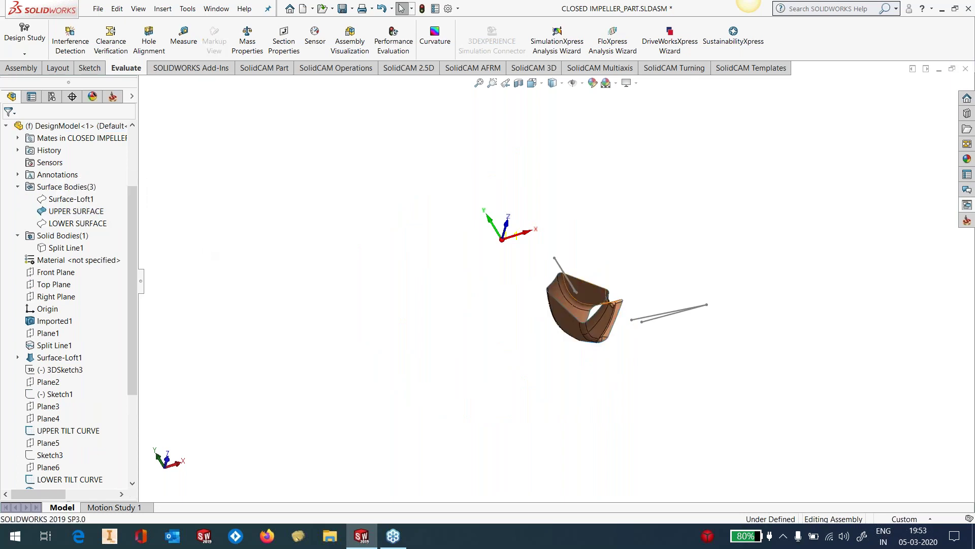
pyautogui.scroll(-8, 585, 329)
pyautogui.moveTo(584, 327); pyautogui.dragTo(589, 230, button='middle')
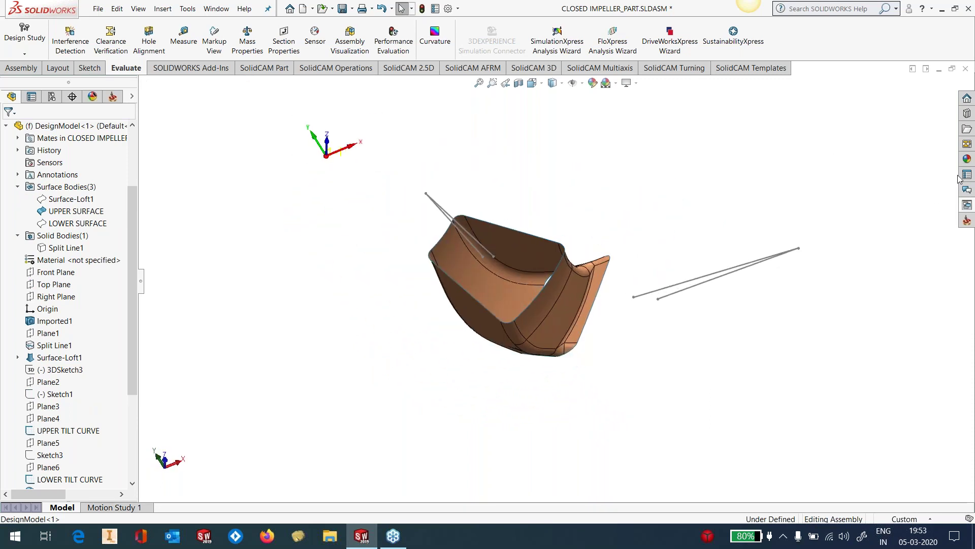
# Step: Add the GEN_5X_MAINTUBE operation template from the morph-between-curves group to the CAM part's Setup
pyautogui.click(113, 96)
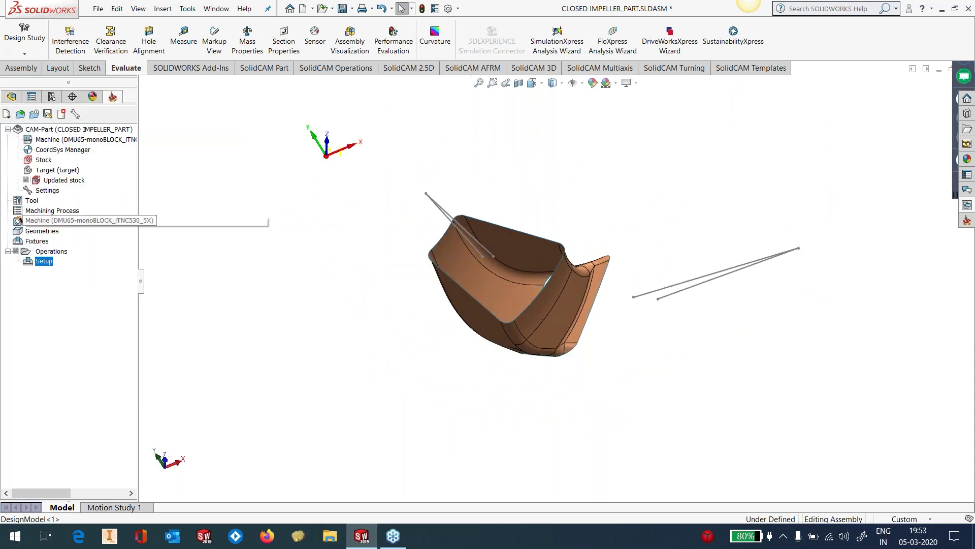
pyautogui.click(966, 204)
pyautogui.moveTo(949, 326); pyautogui.dragTo(950, 409)
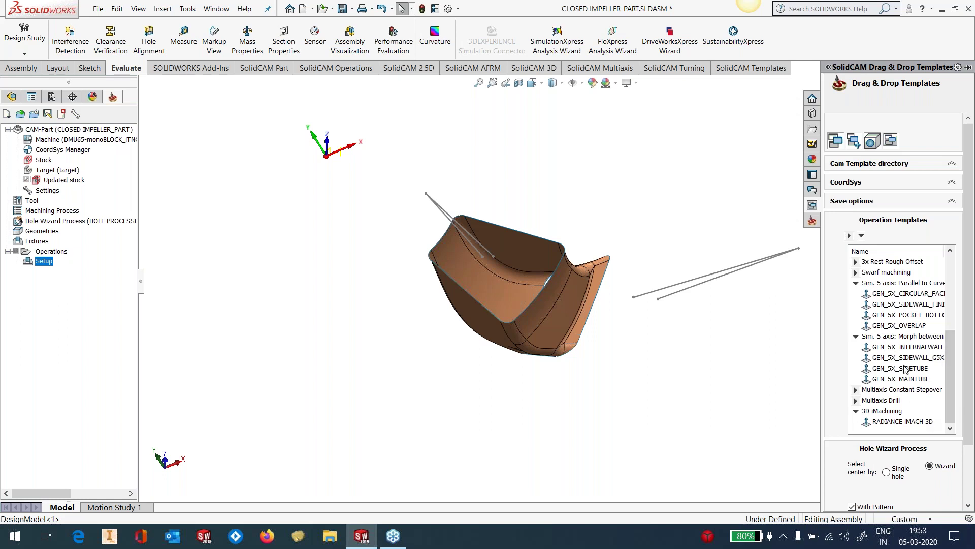
pyautogui.click(905, 379)
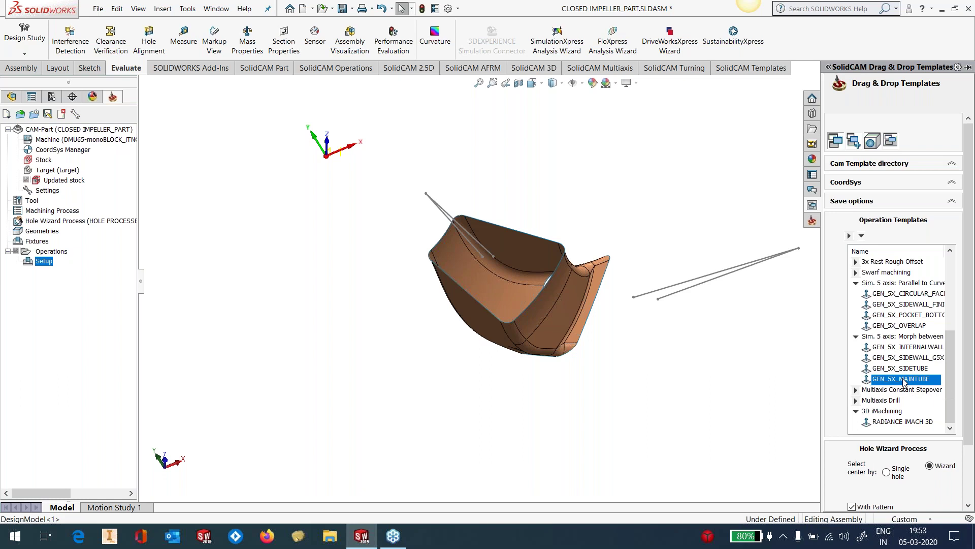
pyautogui.moveTo(903, 380); pyautogui.dragTo(60, 357)
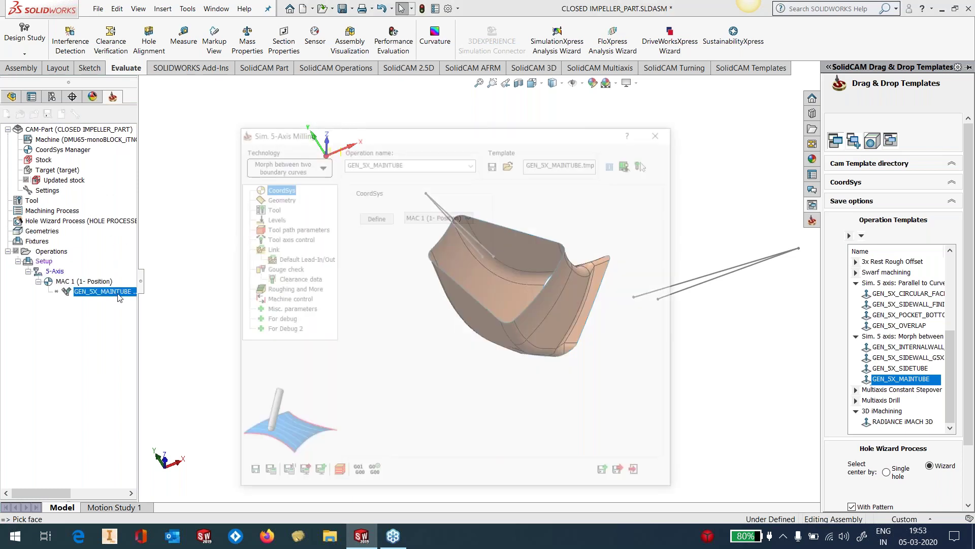
pyautogui.moveTo(335, 134); pyautogui.dragTo(316, 124)
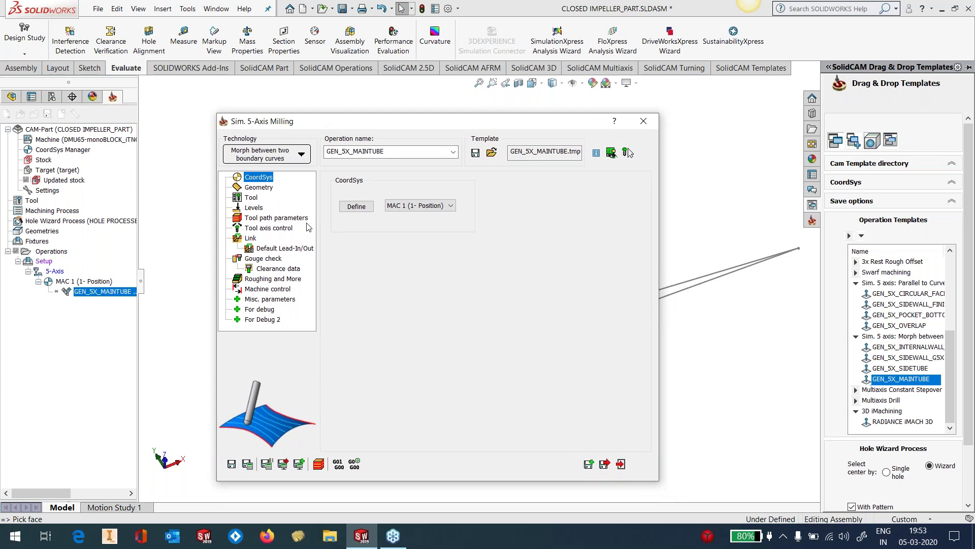
# Step: Start a new drive surface geometry for the operation and pick the first ten wall, floor and fillet faces of the impeller channel
pyautogui.click(259, 187)
pyautogui.click(365, 212)
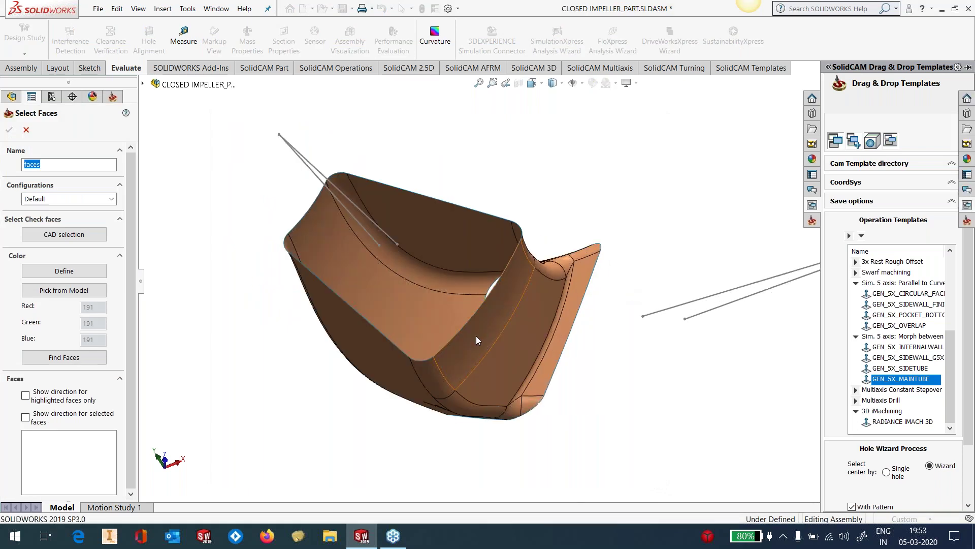
pyautogui.click(477, 336)
pyautogui.click(446, 391)
pyautogui.click(375, 347)
pyautogui.moveTo(346, 260); pyautogui.dragTo(316, 285, button='middle')
pyautogui.click(321, 276)
pyautogui.moveTo(437, 233); pyautogui.dragTo(430, 285, button='middle')
pyautogui.click(374, 267)
pyautogui.moveTo(459, 246); pyautogui.dragTo(454, 253)
pyautogui.click(587, 194)
pyautogui.click(562, 212)
pyautogui.click(546, 260)
# Step: Add the channel's remaining wall, fillet and corner faces to the drive surface, covering all 17 faces, and accept the selection
pyautogui.moveTo(545, 305); pyautogui.dragTo(493, 310, button='middle')
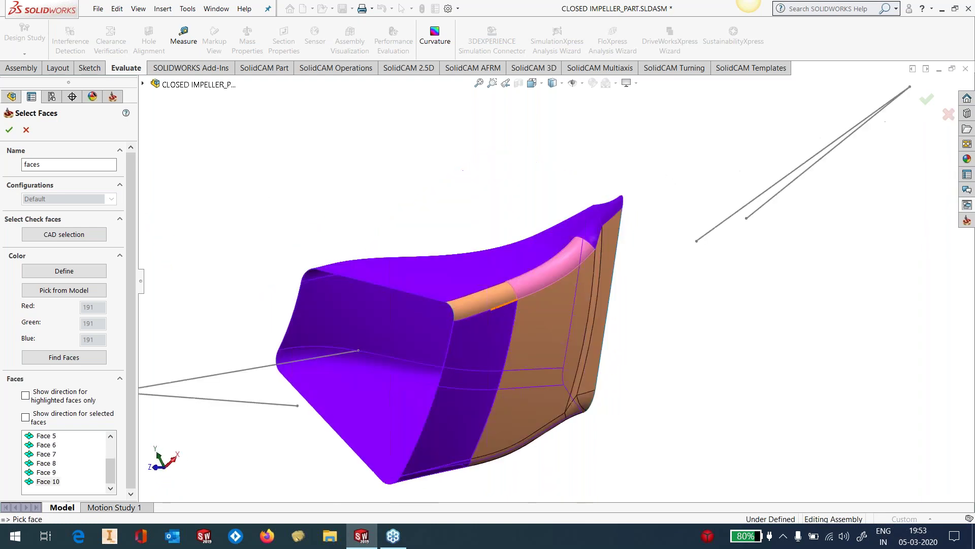
pyautogui.click(489, 301)
pyautogui.click(554, 406)
pyautogui.scroll(-3, 578, 416)
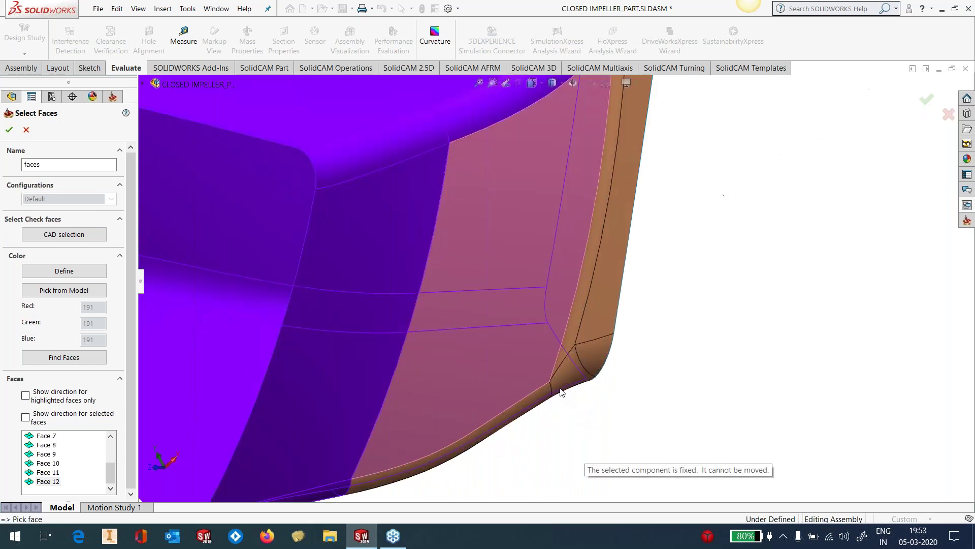
pyautogui.moveTo(574, 414); pyautogui.dragTo(508, 422, button='middle')
pyautogui.click(508, 423)
pyautogui.click(576, 397)
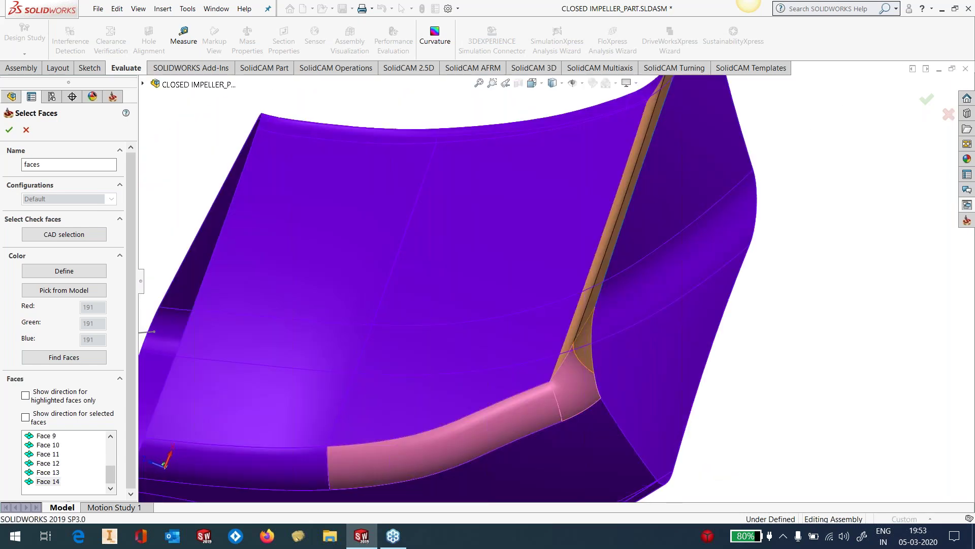
pyautogui.click(586, 333)
pyautogui.click(596, 304)
pyautogui.click(578, 324)
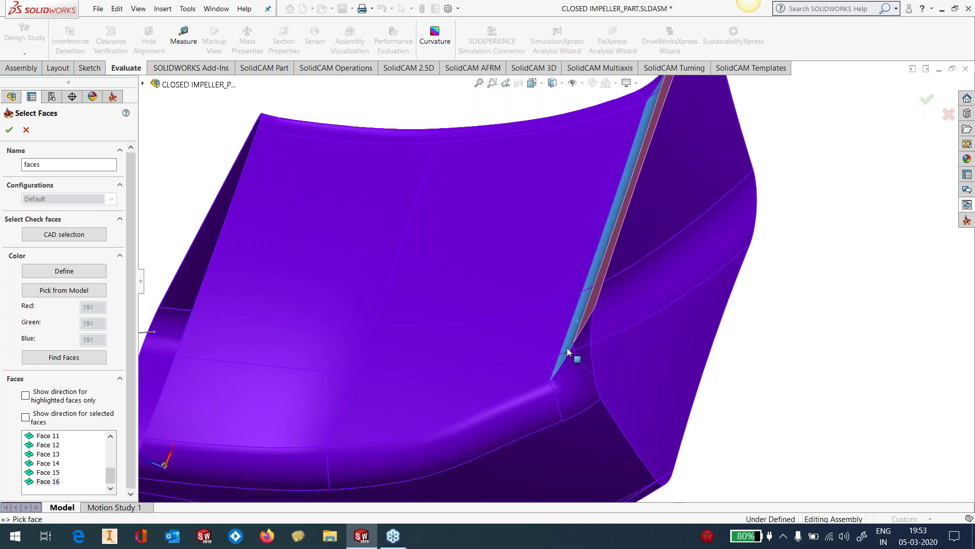
pyautogui.scroll(3, 571, 356)
pyautogui.moveTo(571, 356); pyautogui.dragTo(584, 423, button='middle')
pyautogui.scroll(3, 584, 423)
pyautogui.scroll(-2, 492, 220)
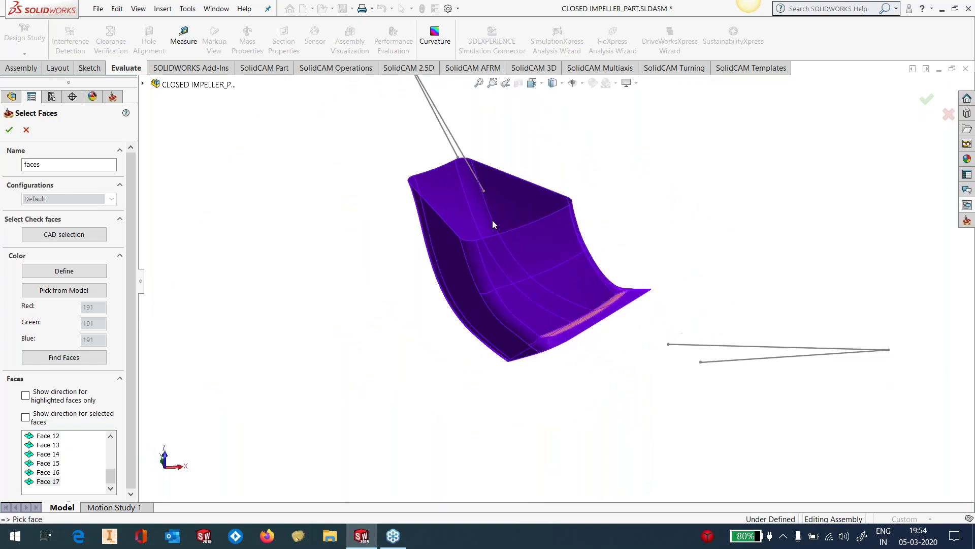
pyautogui.click(9, 130)
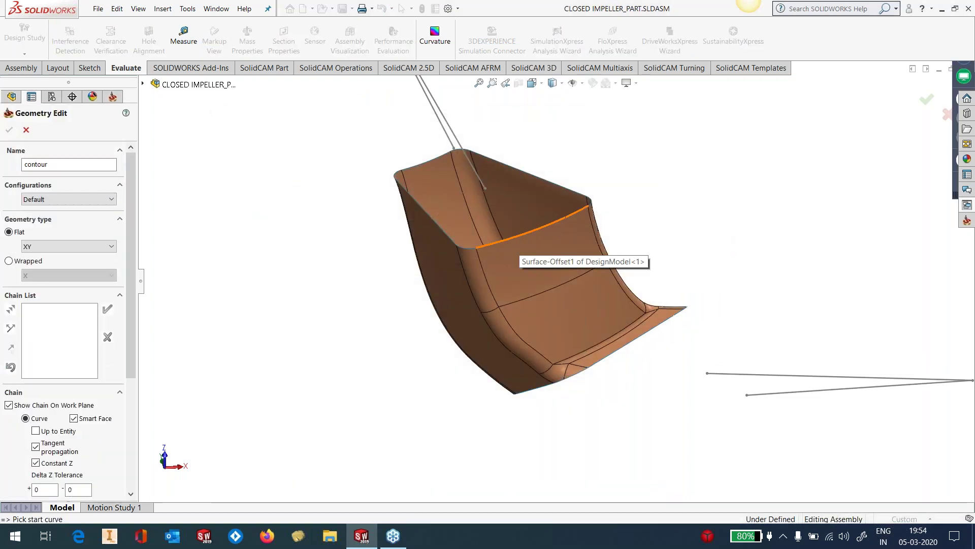
# Step: Define the start edge curve as the closed edge chain around the channel's upper opening
pyautogui.click(518, 242)
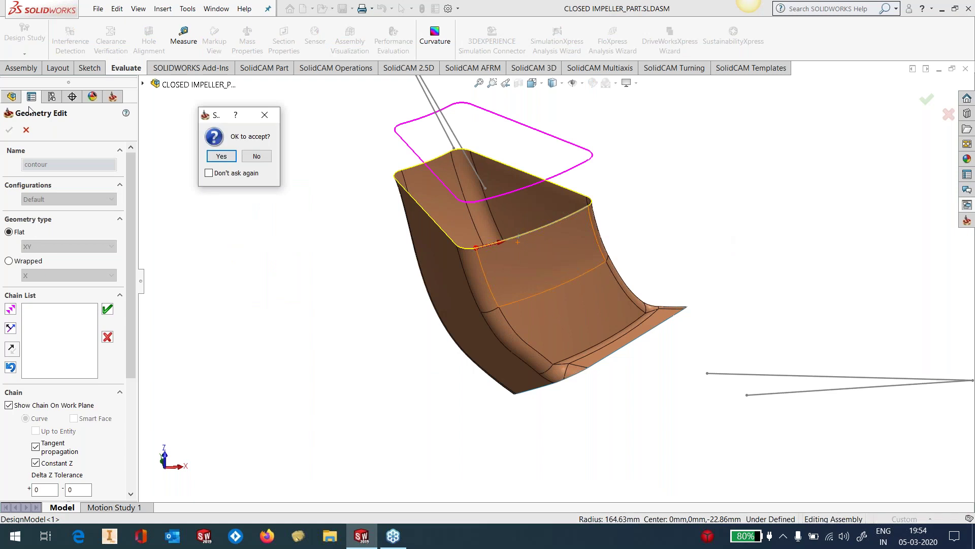
pyautogui.click(219, 157)
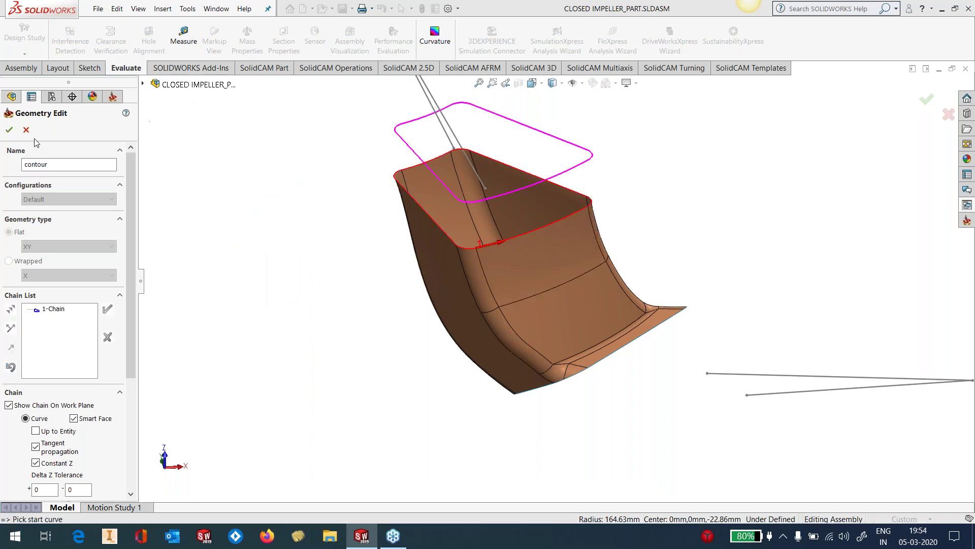
pyautogui.click(9, 130)
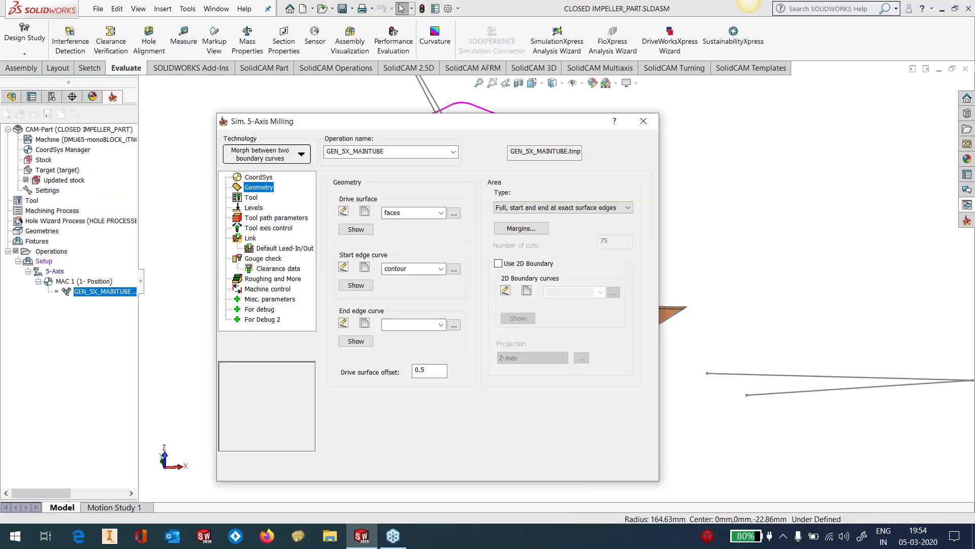
# Step: Define the end edge curve as the closed edge chain around the channel's lower opening
pyautogui.click(364, 324)
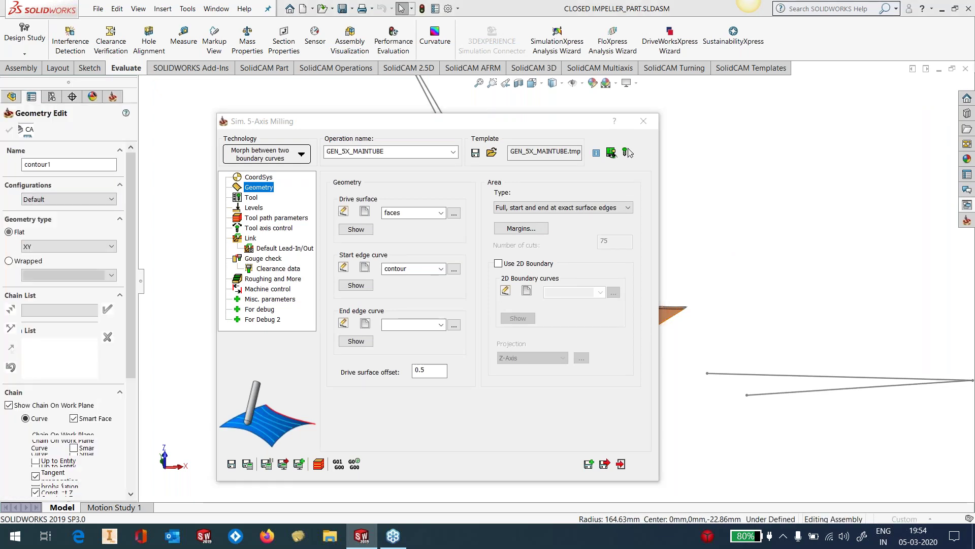
pyautogui.click(667, 325)
pyautogui.click(223, 159)
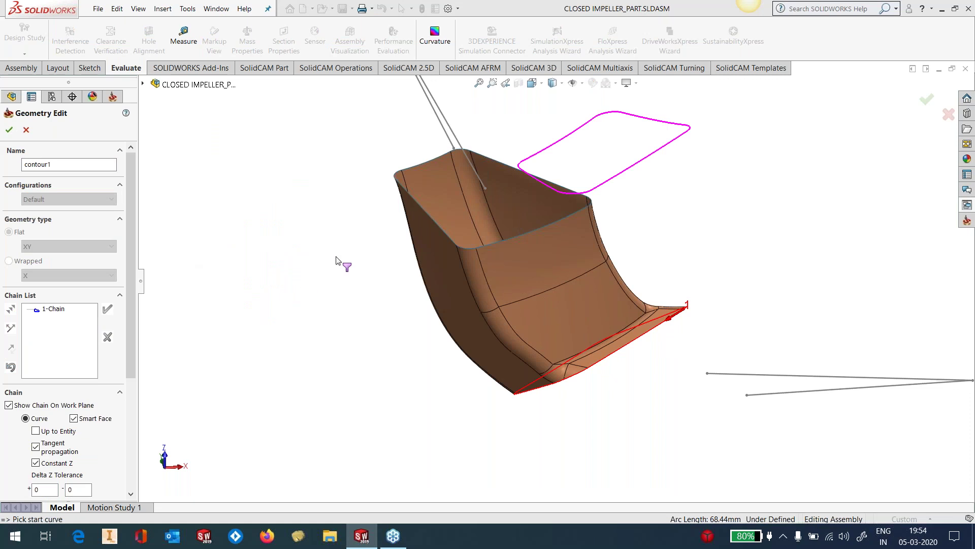
pyautogui.click(9, 130)
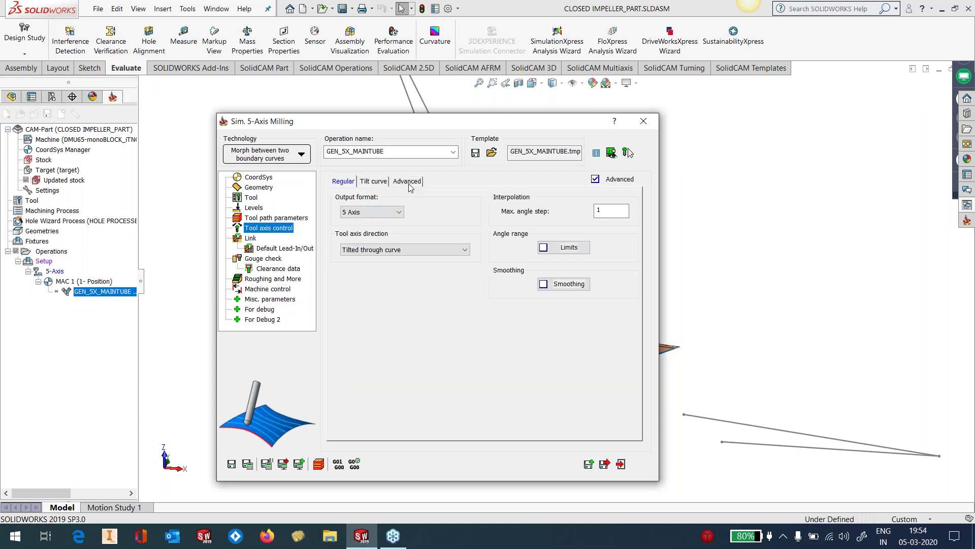
# Step: Set the tool contact point to Auto in the advanced tool axis control settings
pyautogui.click(407, 181)
pyautogui.click(388, 316)
pyautogui.click(379, 331)
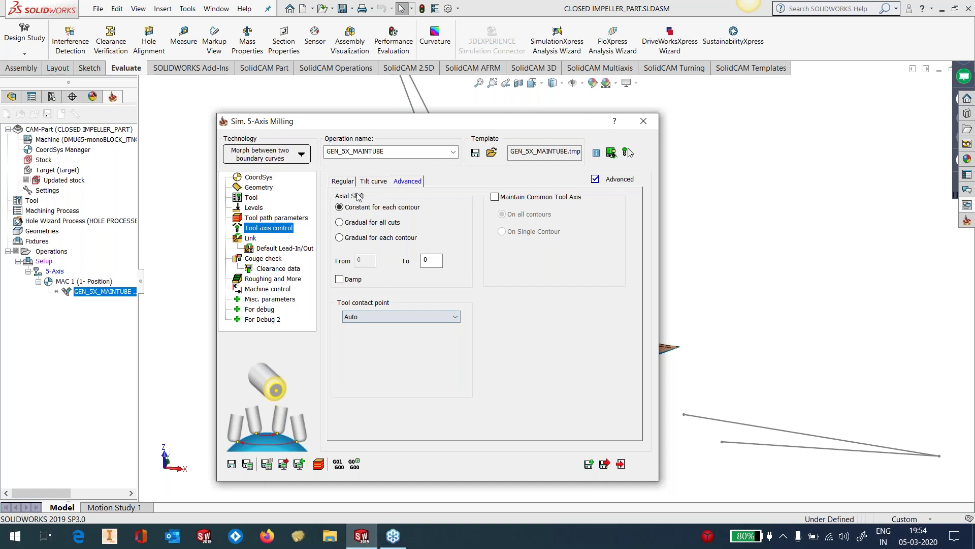
# Step: Examine the lollipop mill's dimensions and its picture with the holder, keeping it as the operation's tool
pyautogui.click(251, 188)
pyautogui.click(250, 198)
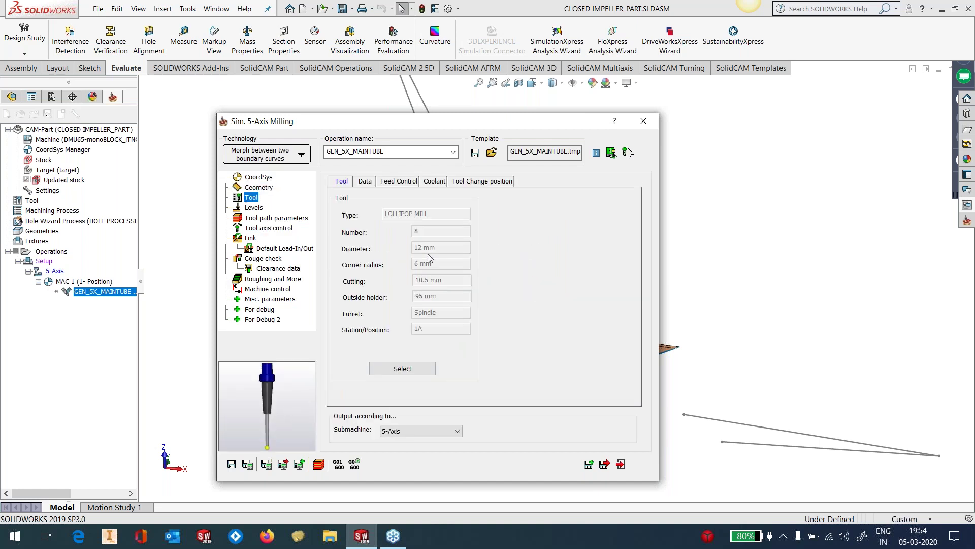
pyautogui.click(404, 369)
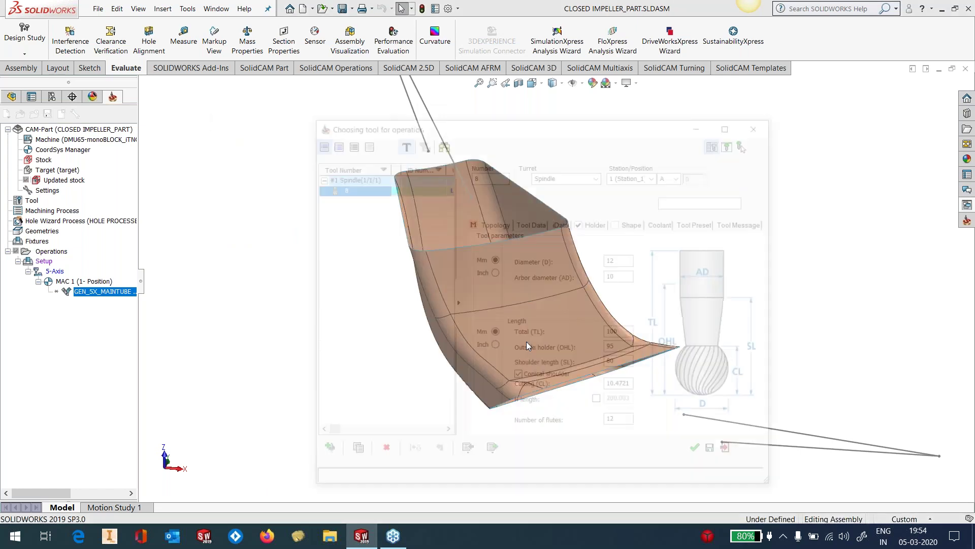
pyautogui.click(734, 141)
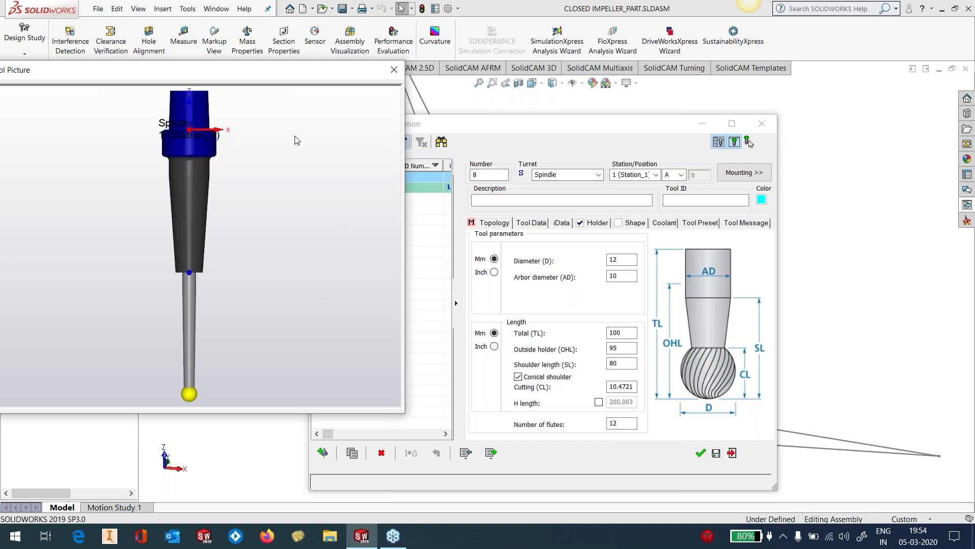
pyautogui.click(394, 70)
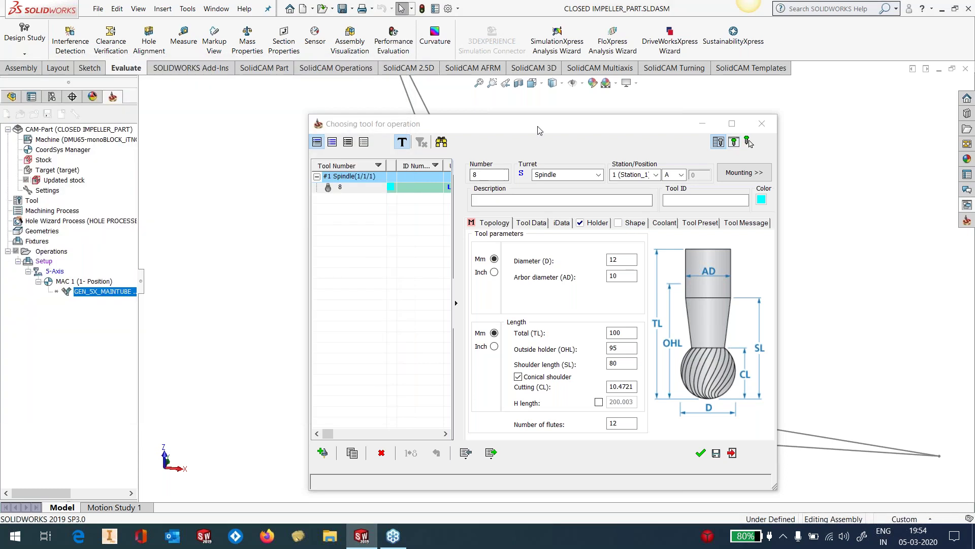
pyautogui.moveTo(539, 130); pyautogui.dragTo(532, 103)
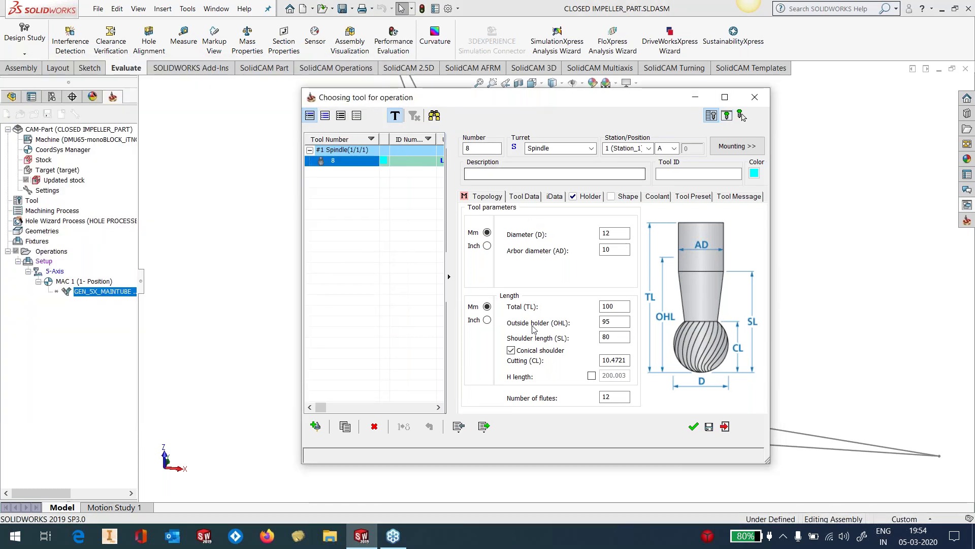
pyautogui.click(699, 425)
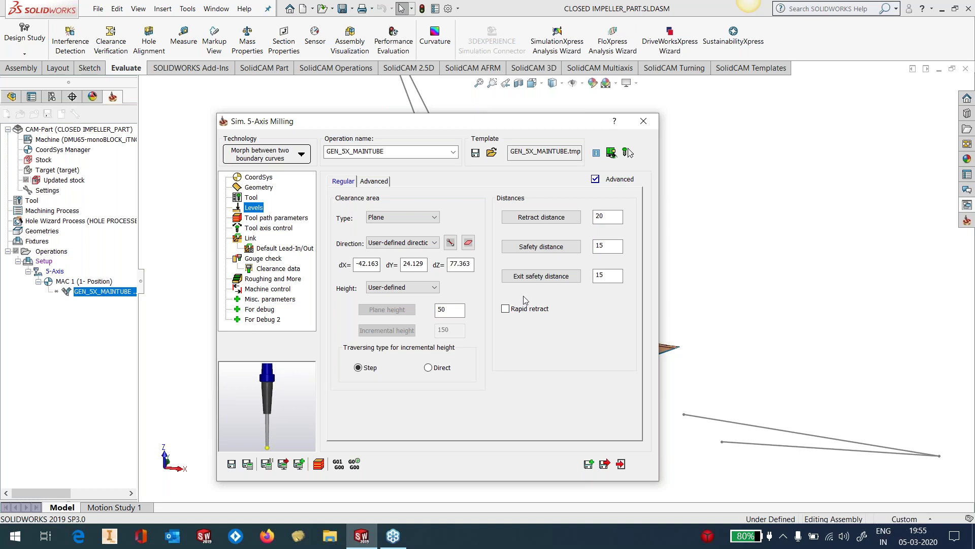
# Step: Redefine the clearance plane's user-defined direction from the sketch line's endpoint inside the upper opening to its endpoint above the channel
pyautogui.click(451, 243)
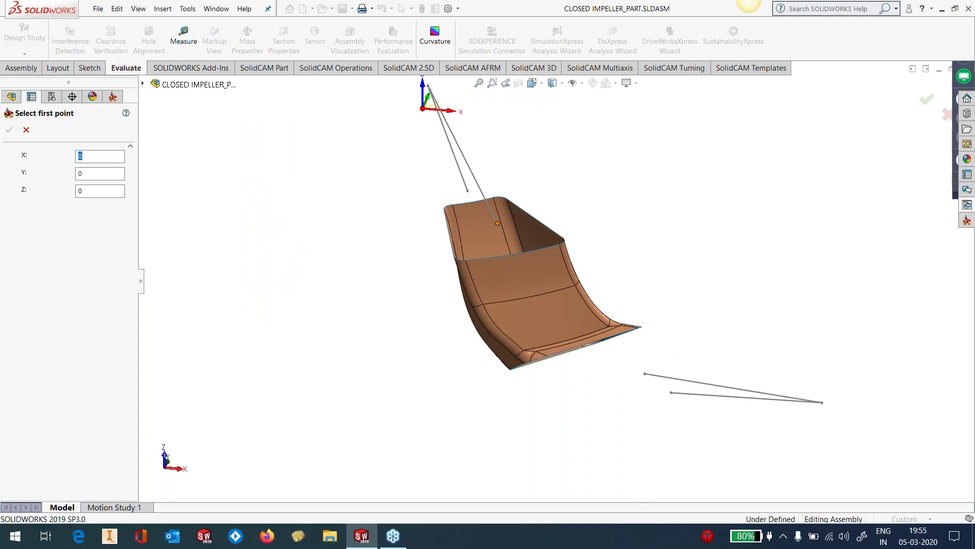
pyautogui.click(498, 226)
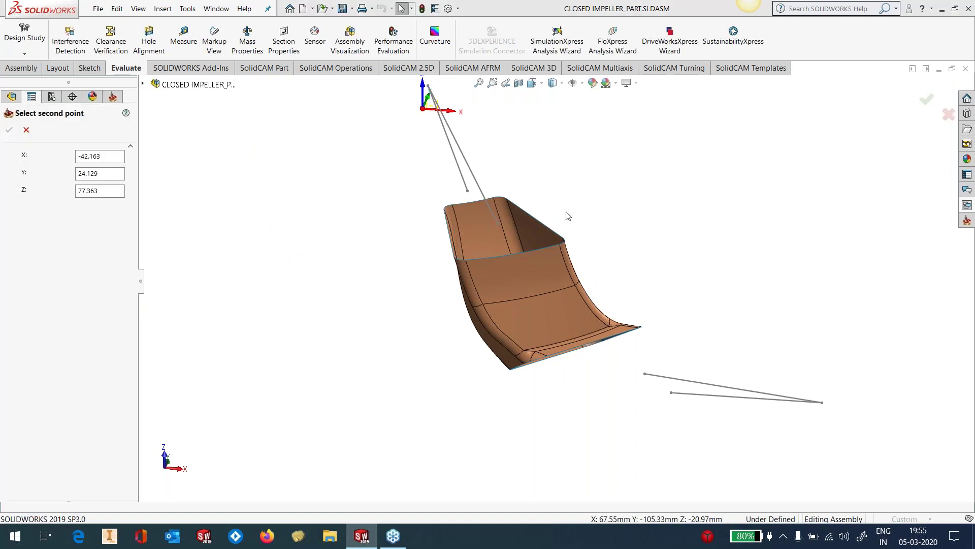
pyautogui.scroll(2, 566, 212)
pyautogui.click(468, 147)
pyautogui.click(9, 130)
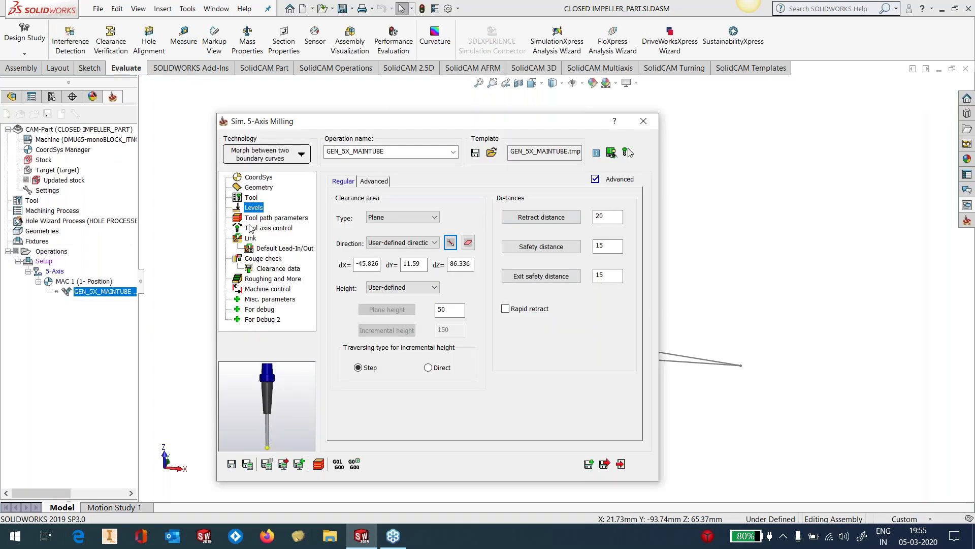
pyautogui.click(381, 182)
pyautogui.click(351, 183)
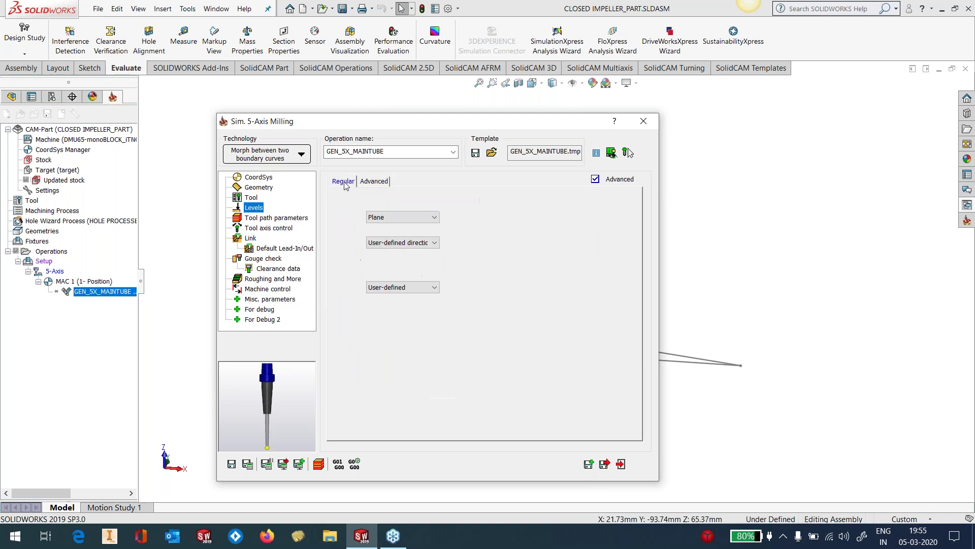
# Step: Begin a new tilt curve geometry with tangent propagation, Constant Z and showing the chain on the work plane turned off
pyautogui.click(274, 219)
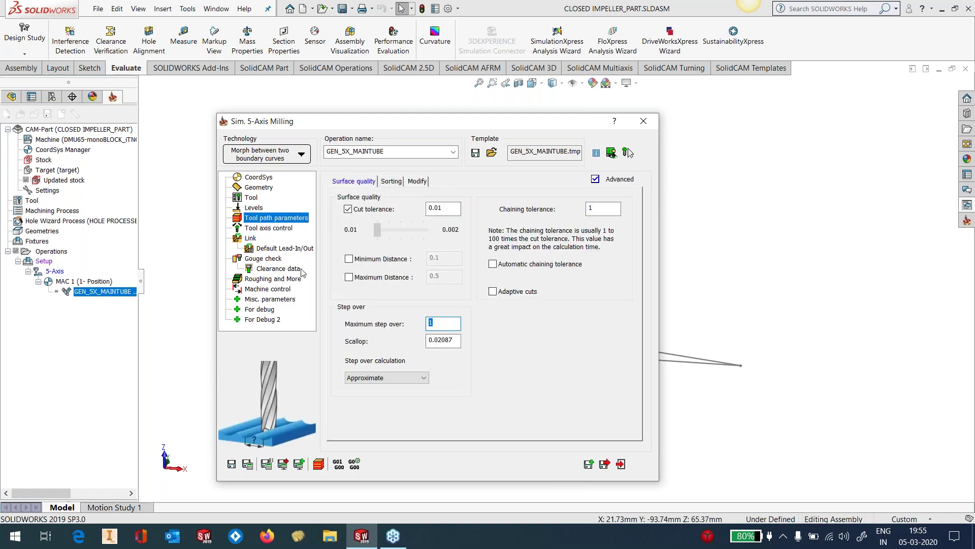
pyautogui.click(260, 229)
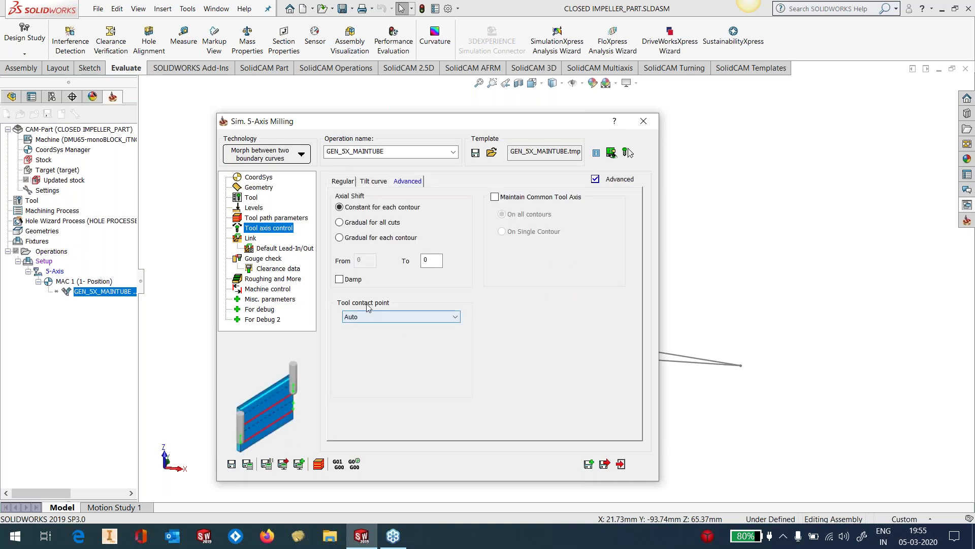
pyautogui.click(349, 181)
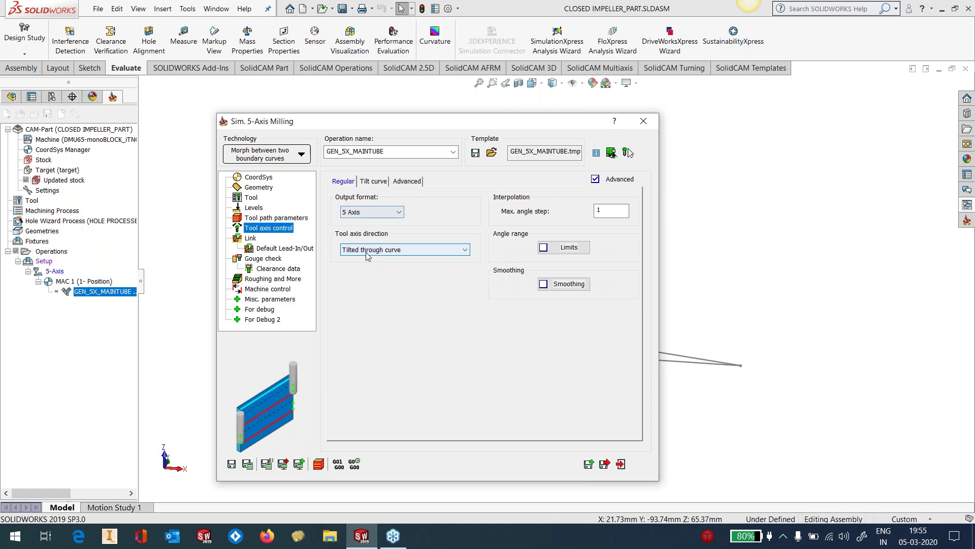
pyautogui.click(381, 182)
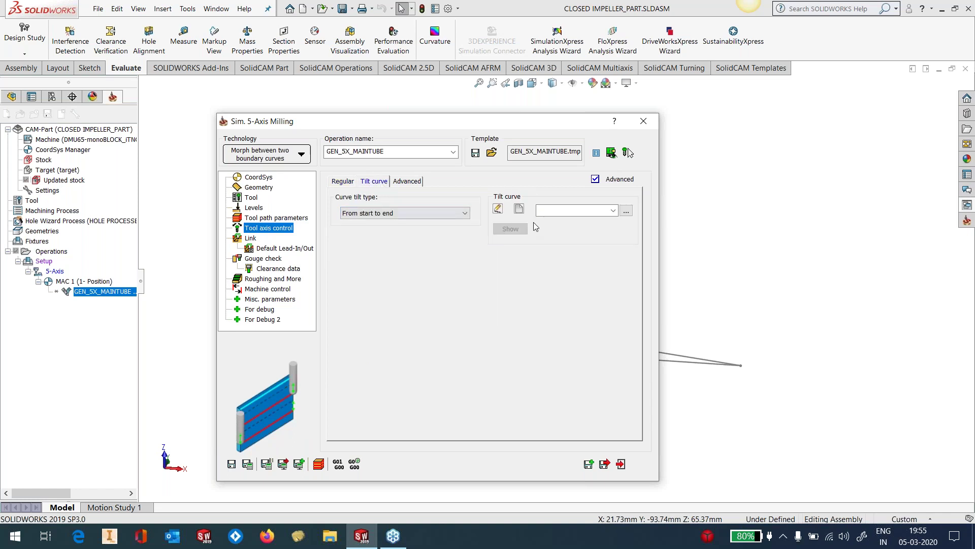
pyautogui.click(519, 209)
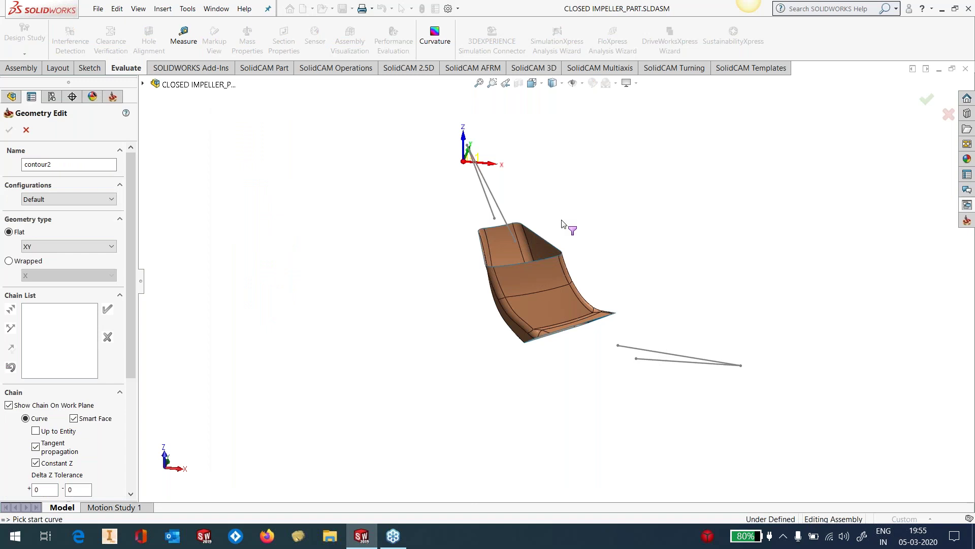
pyautogui.moveTo(563, 224); pyautogui.dragTo(533, 235, button='middle')
pyautogui.scroll(-4, 464, 153)
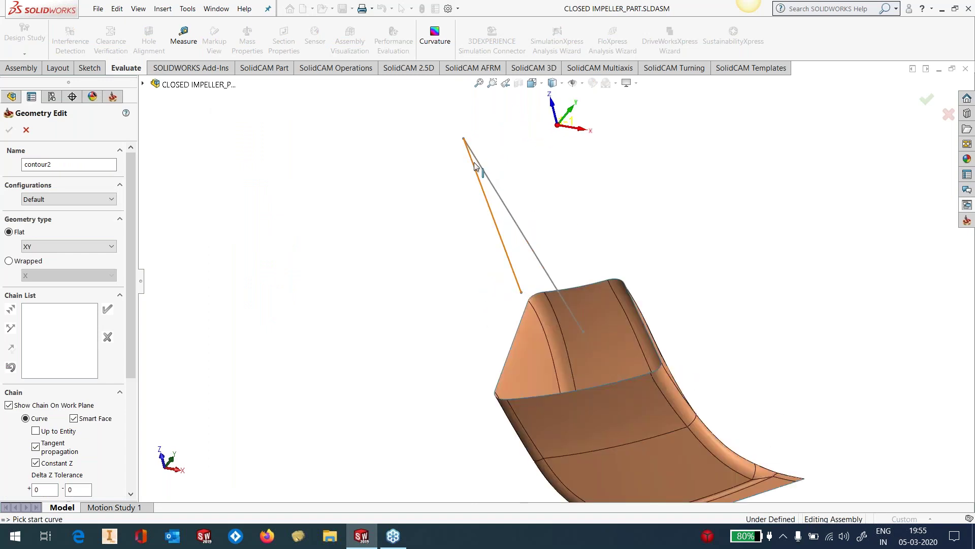
pyautogui.click(46, 446)
pyautogui.click(54, 464)
pyautogui.click(51, 408)
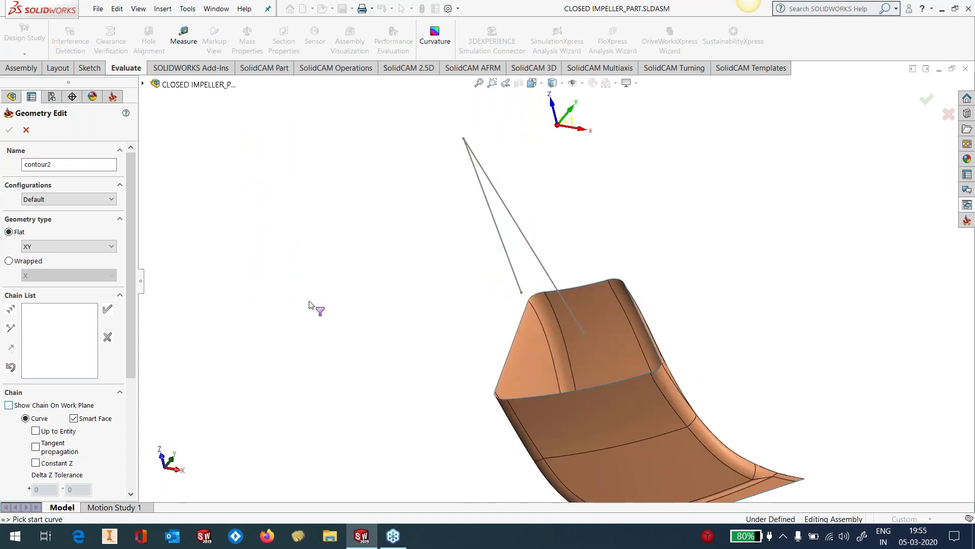
# Step: Define the tilt curve as the sketch line ending just outside the channel's upper opening, directed from its far upper end down
pyautogui.click(469, 168)
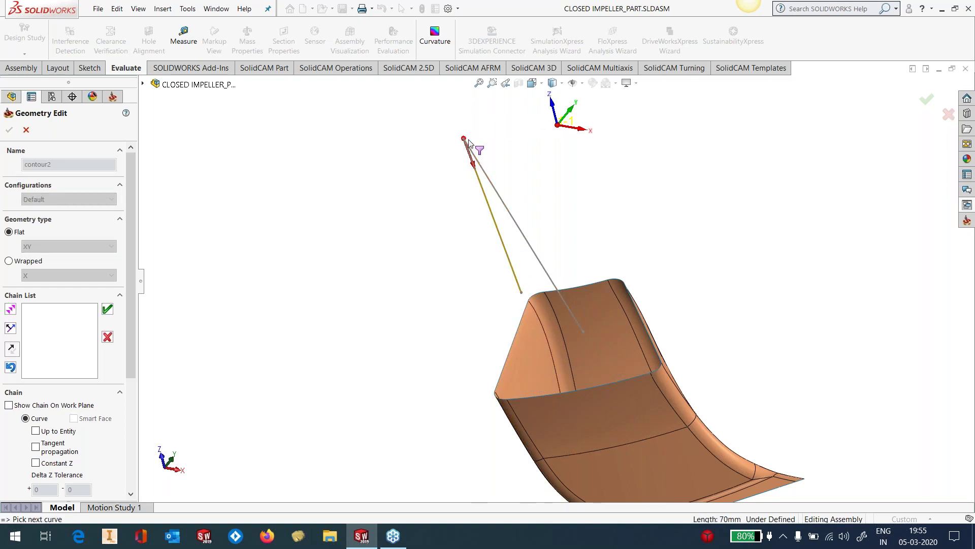
pyautogui.click(107, 309)
pyautogui.click(9, 130)
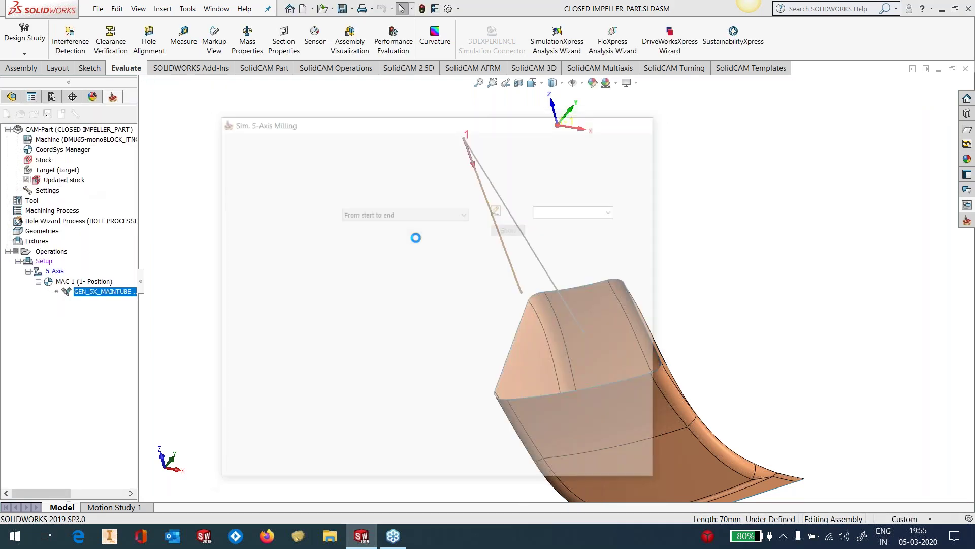
# Step: Define the check surfaces for Gouge 2 from the channel's inner wall faces
pyautogui.click(254, 248)
pyautogui.click(261, 258)
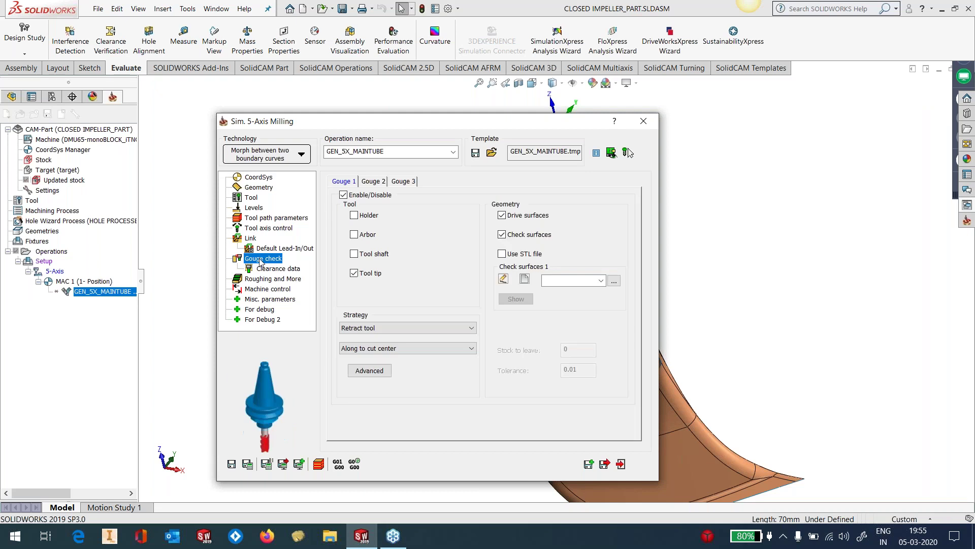
pyautogui.click(375, 181)
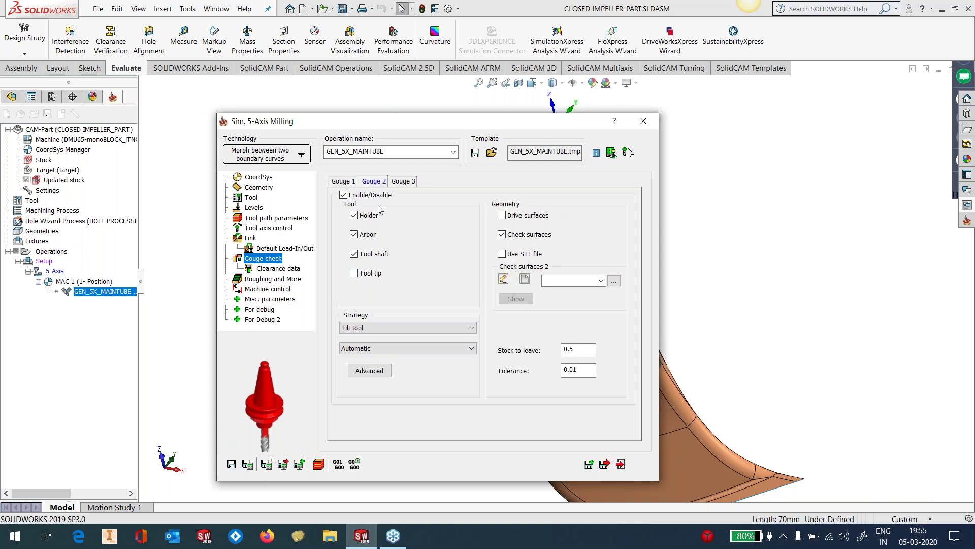
pyautogui.click(352, 182)
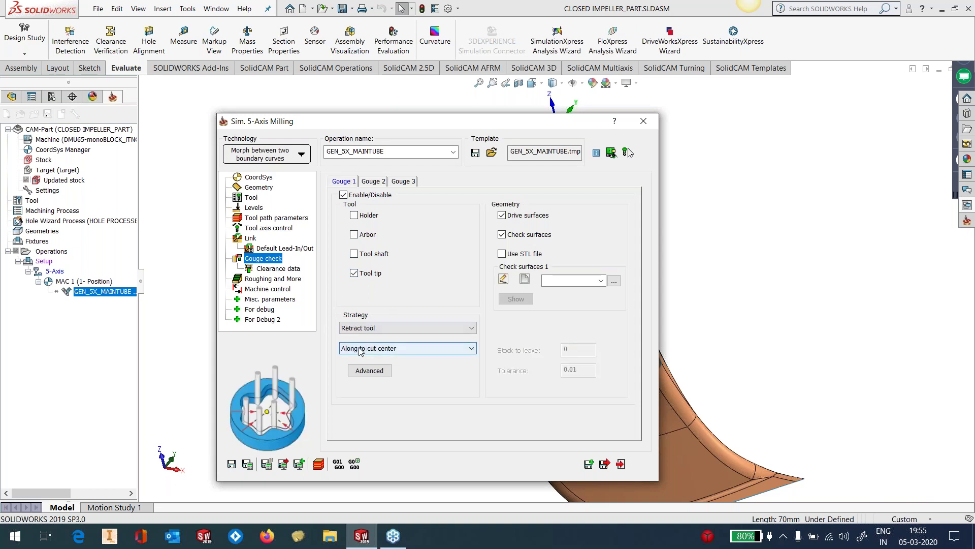
pyautogui.click(375, 182)
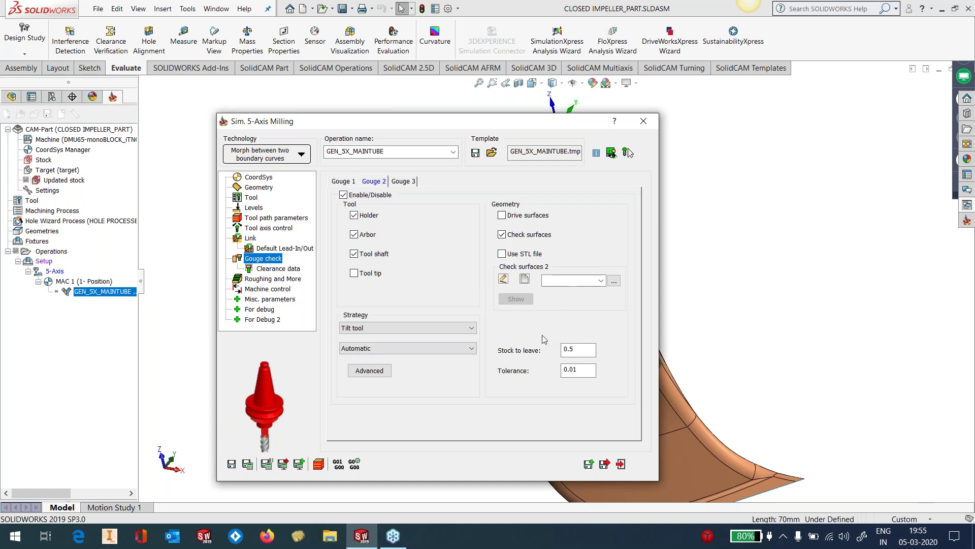
pyautogui.click(526, 278)
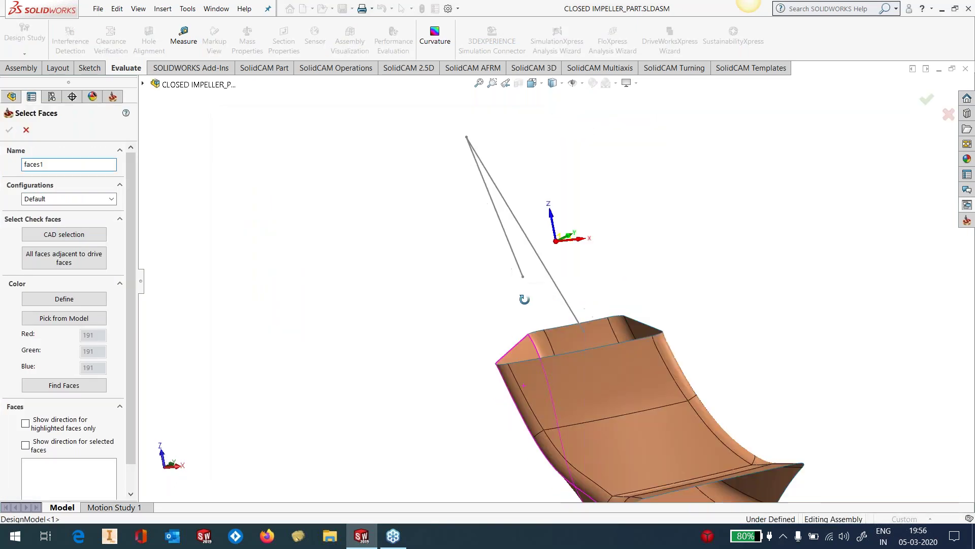
pyautogui.click(499, 350)
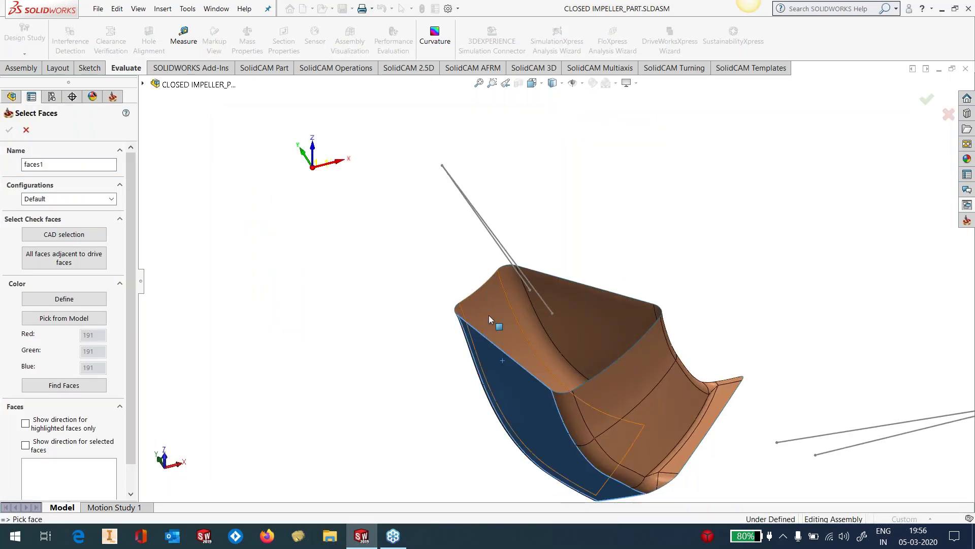
pyautogui.click(484, 304)
pyautogui.click(619, 342)
pyautogui.moveTo(619, 343); pyautogui.dragTo(604, 379, button='middle')
pyautogui.click(702, 403)
pyautogui.click(659, 392)
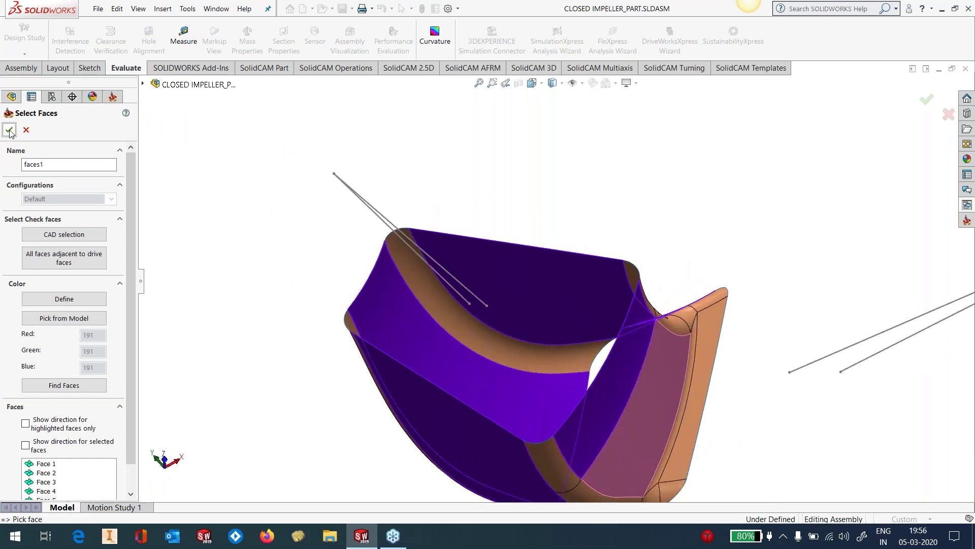
pyautogui.click(9, 130)
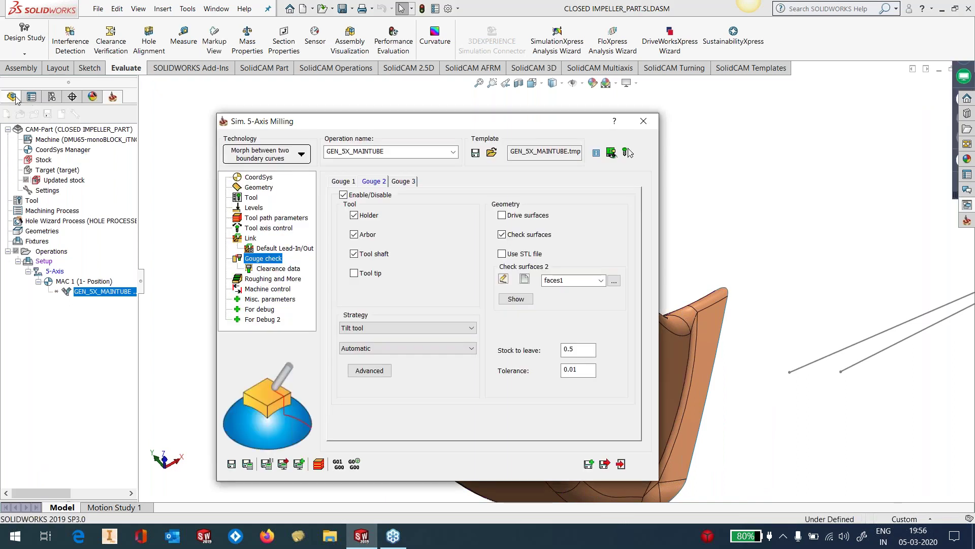
# Step: Show the impeller's solid body Split Line1 in the assembly
pyautogui.click(69, 248)
pyautogui.click(75, 233)
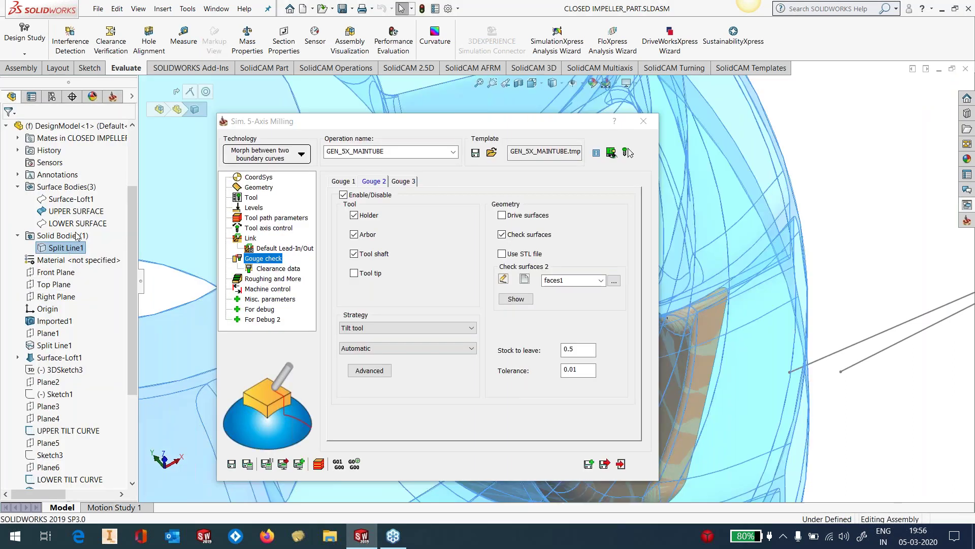
pyautogui.click(872, 163)
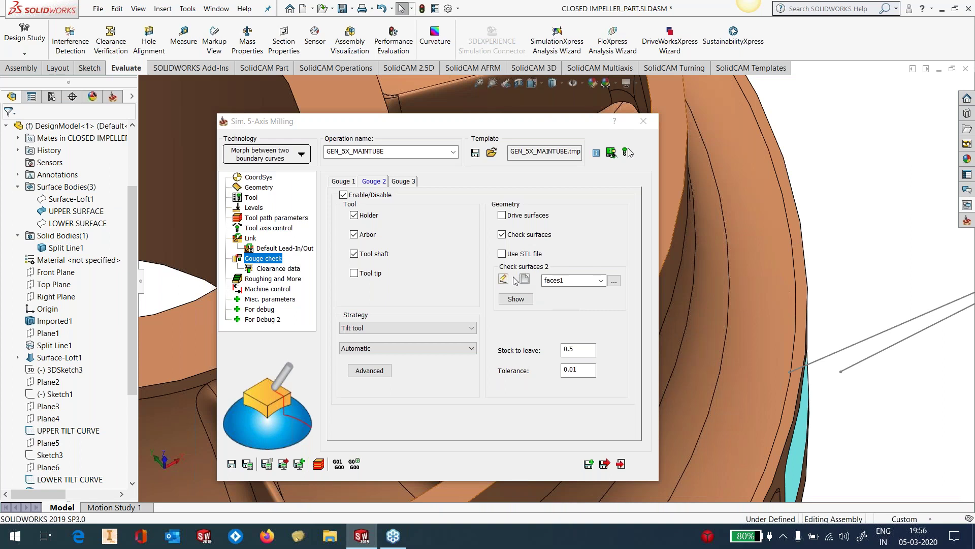
# Step: Add the central ring's edge face, blade edge faces and corner fillets around the channel's upper opening to the Gouge 2 check surfaces
pyautogui.click(510, 285)
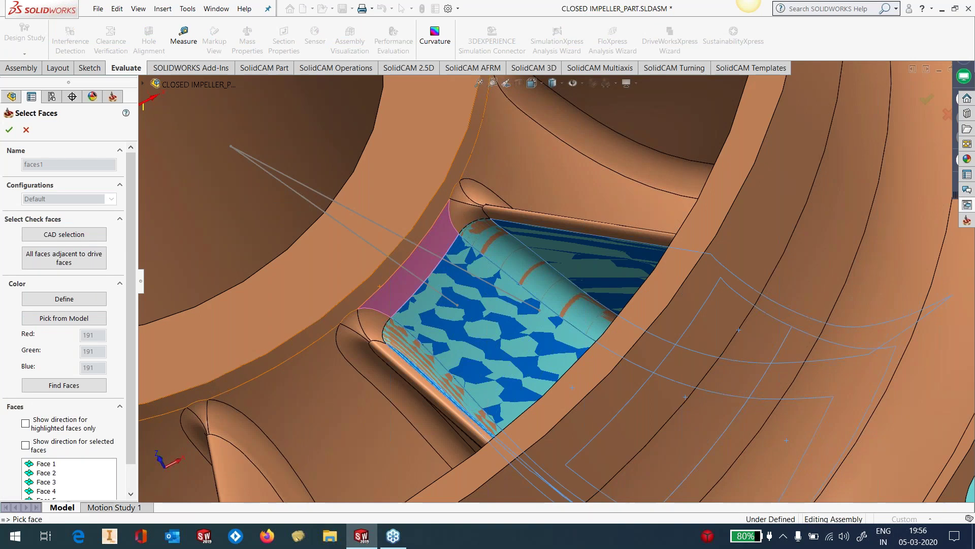
pyautogui.click(401, 269)
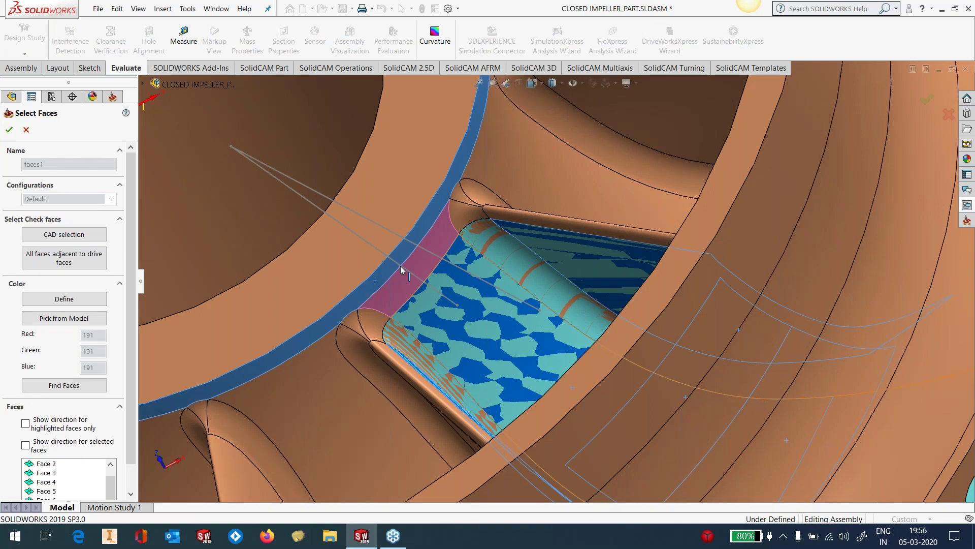
pyautogui.click(461, 222)
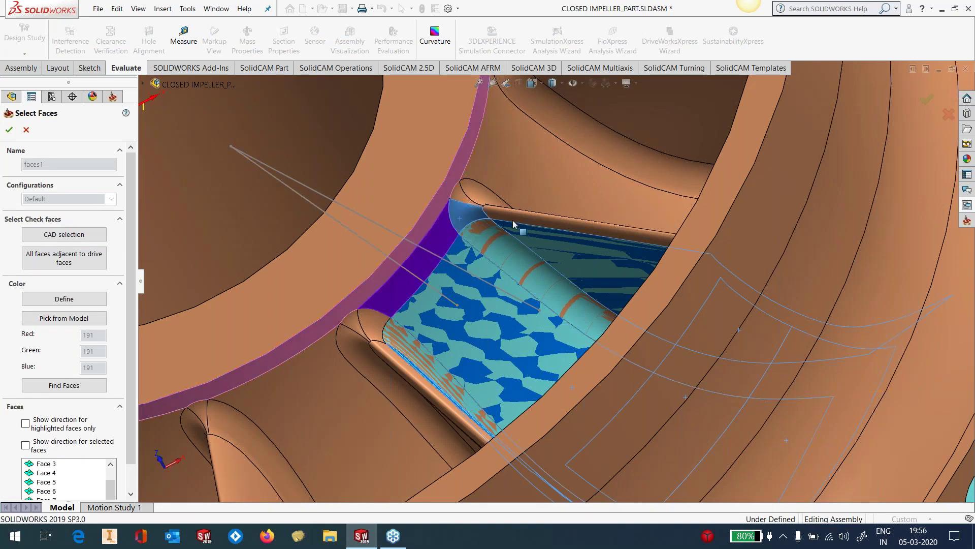
pyautogui.click(381, 325)
pyautogui.moveTo(381, 325); pyautogui.dragTo(656, 240, button='middle')
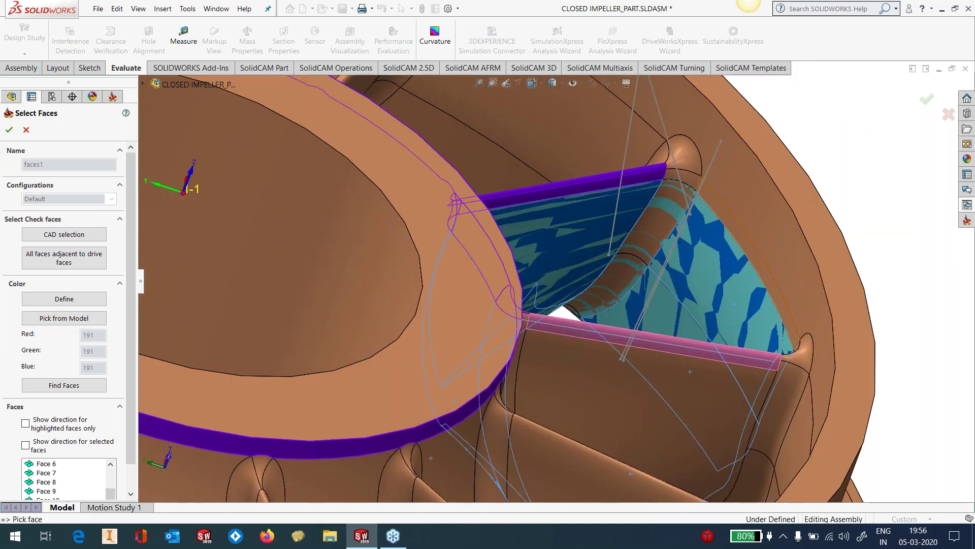
pyautogui.click(740, 239)
pyautogui.click(800, 351)
pyautogui.moveTo(799, 351); pyautogui.dragTo(772, 447, button='middle')
pyautogui.click(795, 342)
pyautogui.moveTo(795, 342); pyautogui.dragTo(688, 330, button='middle')
pyautogui.click(9, 131)
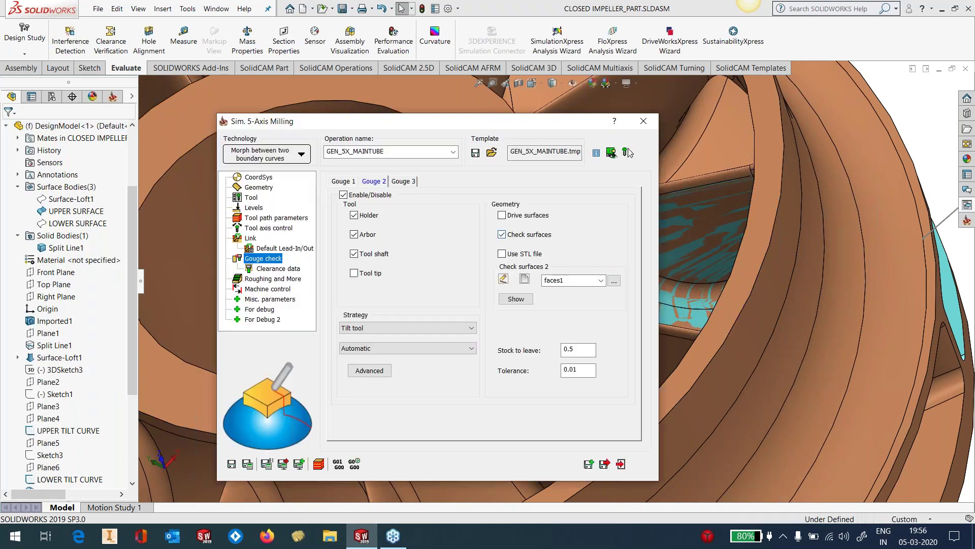
# Step: Hide the solid body Split Line1 and try to save the operation
pyautogui.click(53, 249)
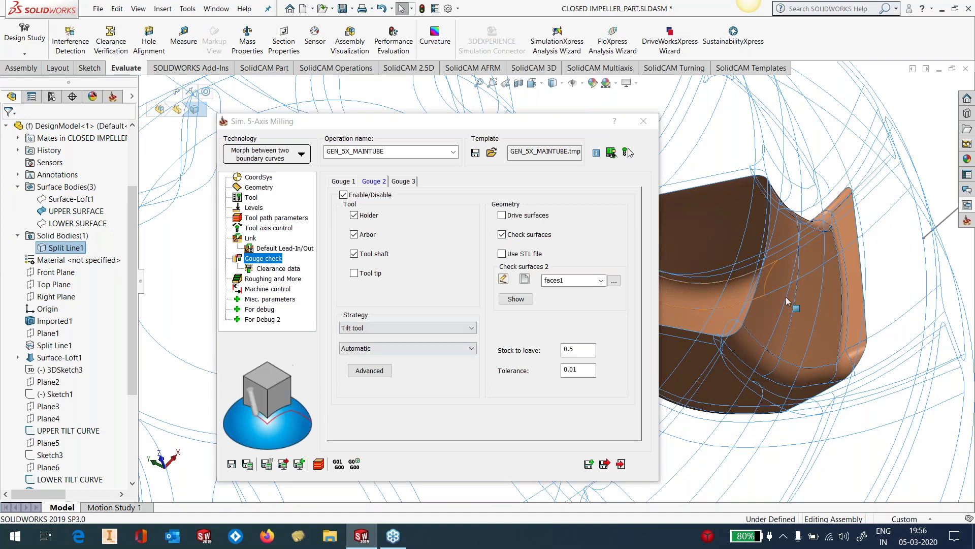
pyautogui.click(914, 216)
pyautogui.click(264, 279)
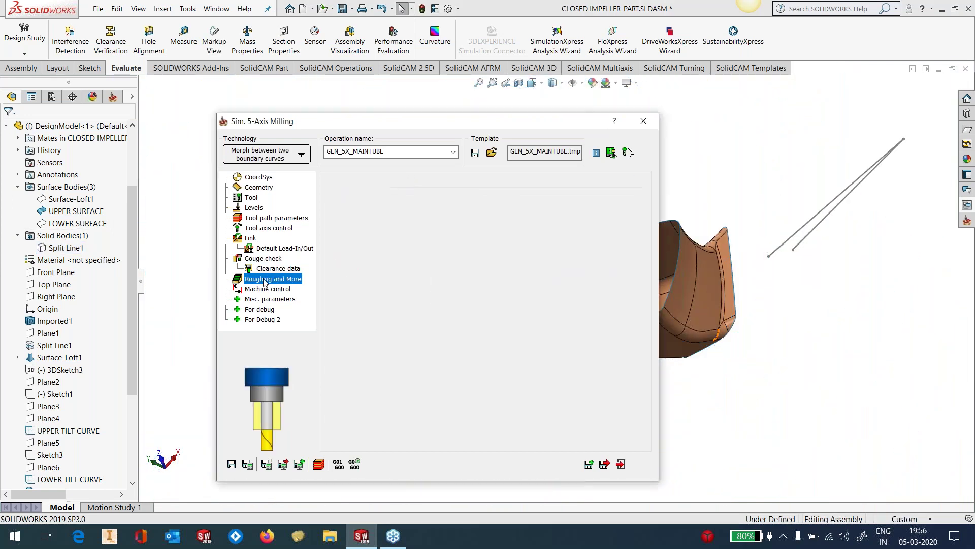
pyautogui.click(264, 289)
pyautogui.click(267, 299)
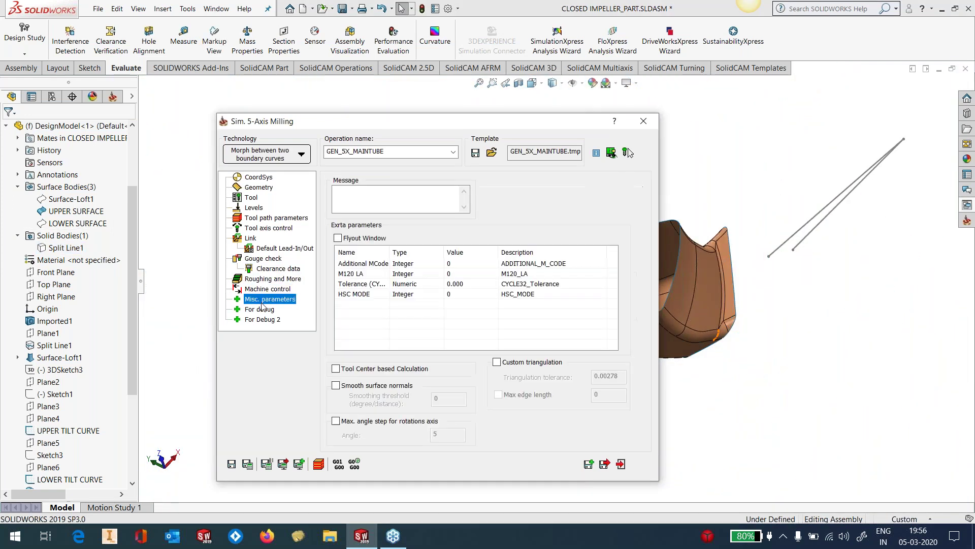
pyautogui.click(232, 464)
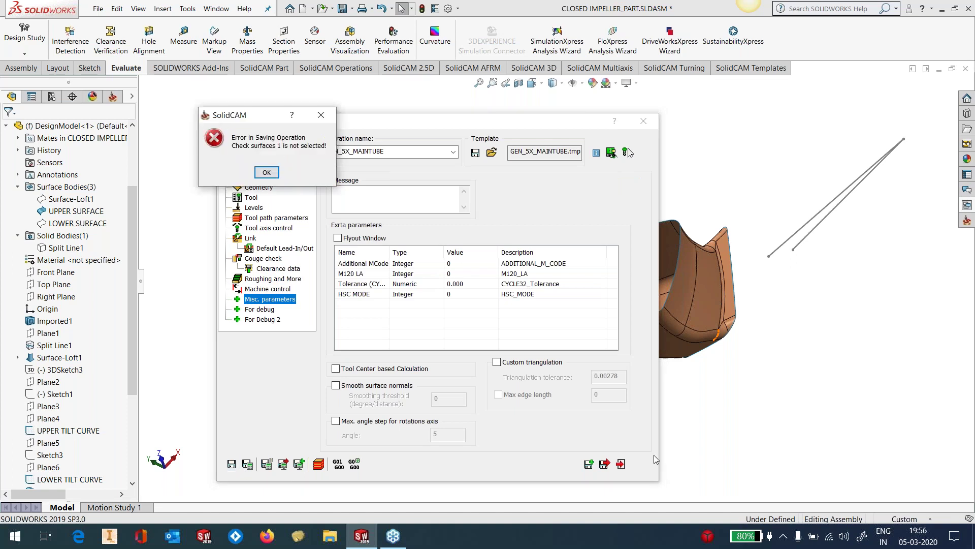
pyautogui.click(266, 173)
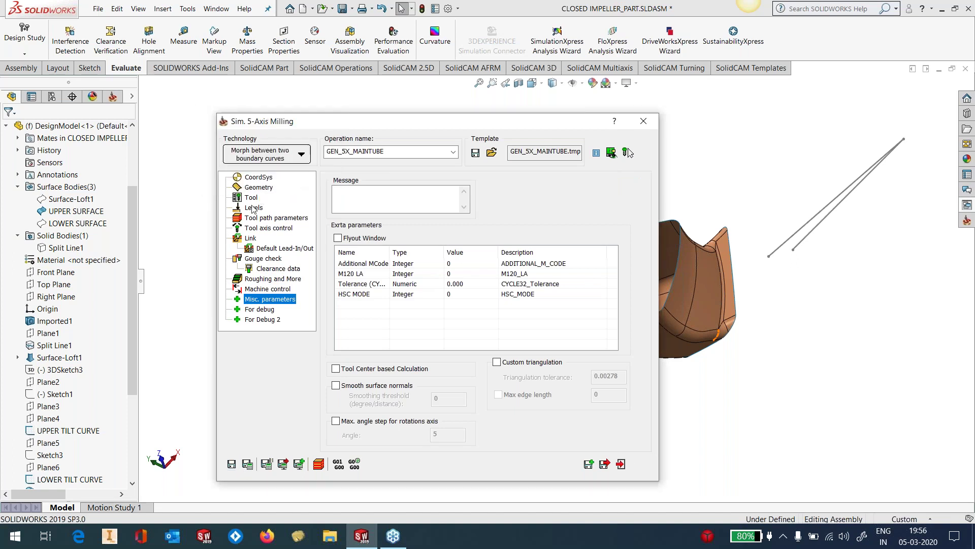
# Step: Return to the Gouge 1 settings and show the solid body Split Line1 again
pyautogui.click(264, 259)
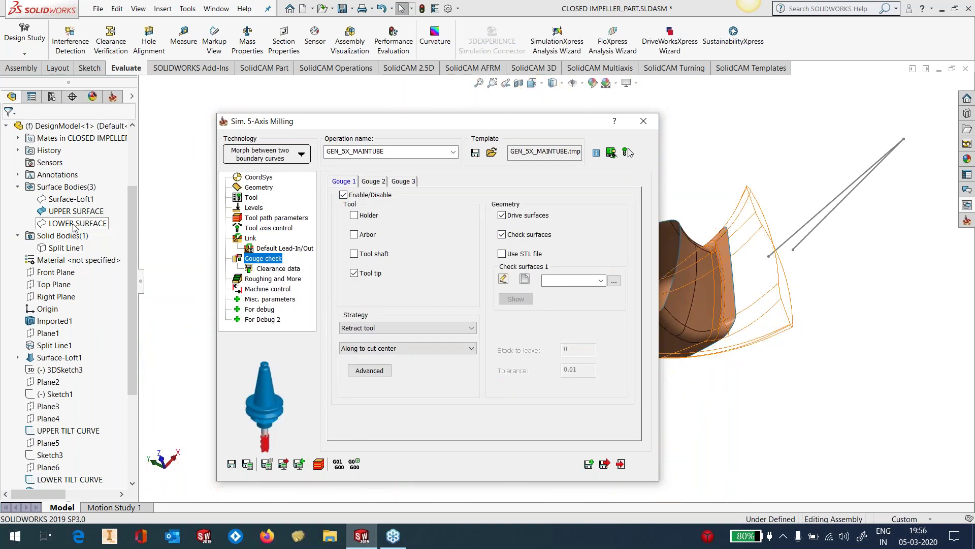
pyautogui.click(66, 249)
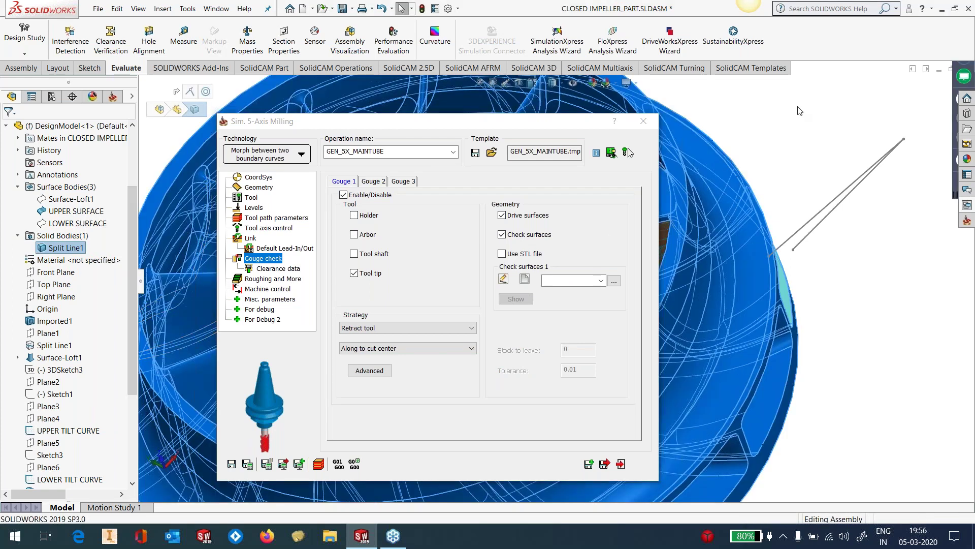
pyautogui.click(799, 108)
# Step: Create check surfaces for Gouge 1 from the central ring's edge face, its corner fillets and both blade edge faces at the upper opening
pyautogui.click(524, 280)
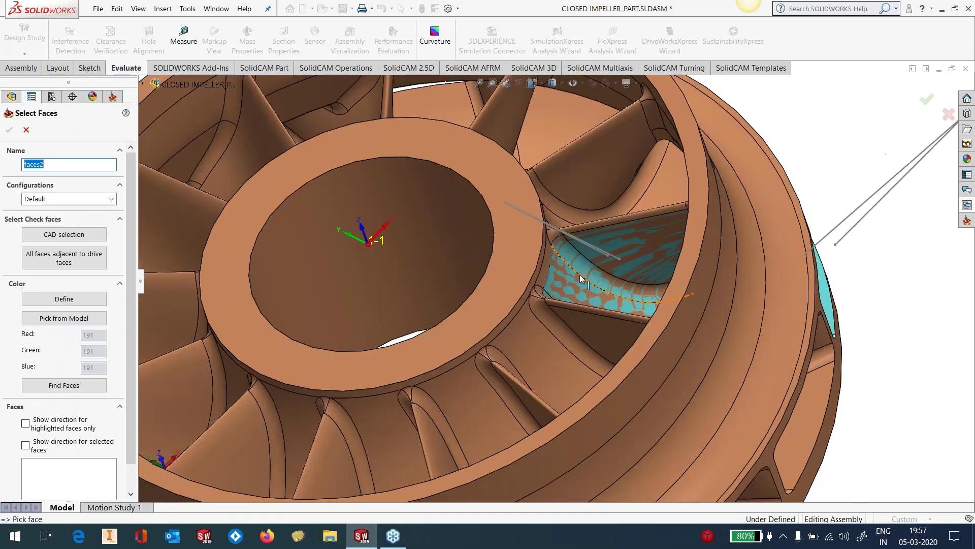
pyautogui.scroll(-3, 581, 278)
pyautogui.click(509, 270)
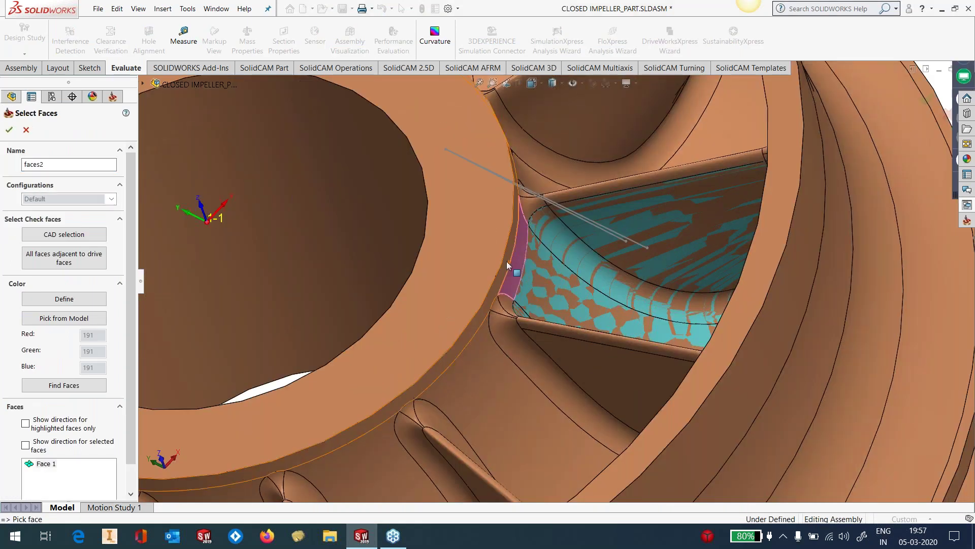
pyautogui.click(501, 308)
pyautogui.click(502, 307)
pyautogui.moveTo(548, 322); pyautogui.dragTo(572, 458, button='middle')
pyautogui.click(740, 430)
pyautogui.moveTo(740, 430); pyautogui.dragTo(813, 441, button='middle')
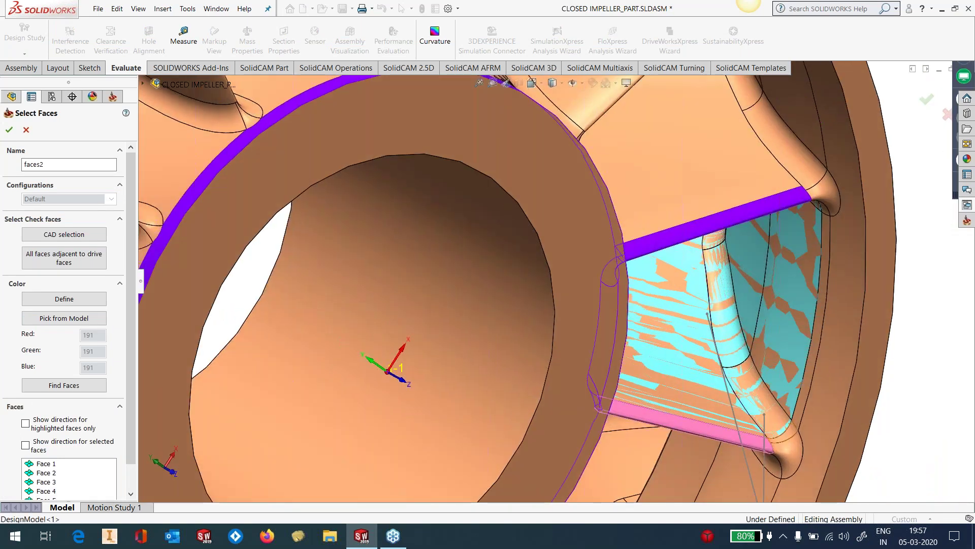
# Step: Add the outer edge face and remaining corner fillets of the channel's upper opening to the Gouge 1 check surfaces and accept the selection
pyautogui.click(788, 431)
pyautogui.click(807, 404)
pyautogui.moveTo(811, 386); pyautogui.dragTo(784, 275, button='middle')
pyautogui.click(817, 241)
pyautogui.scroll(2, 817, 287)
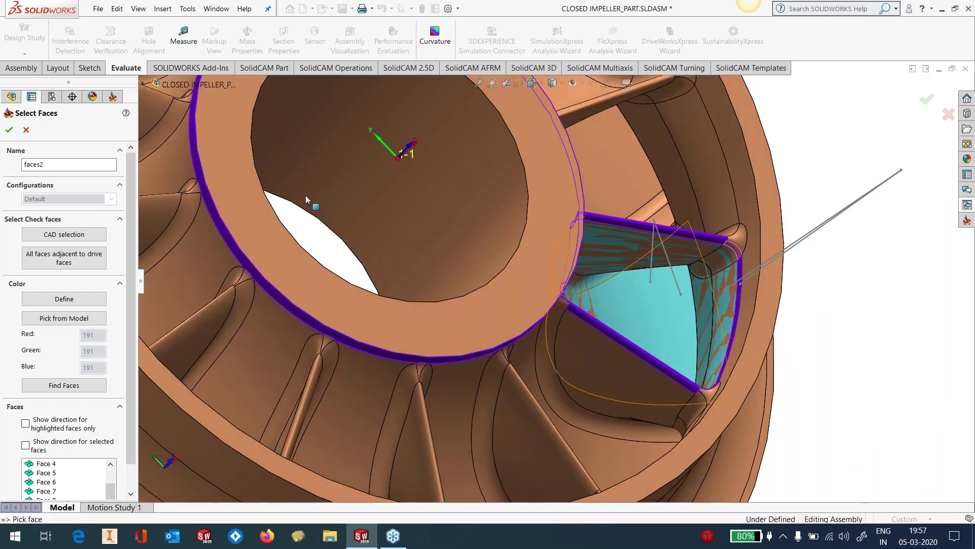
pyautogui.click(9, 130)
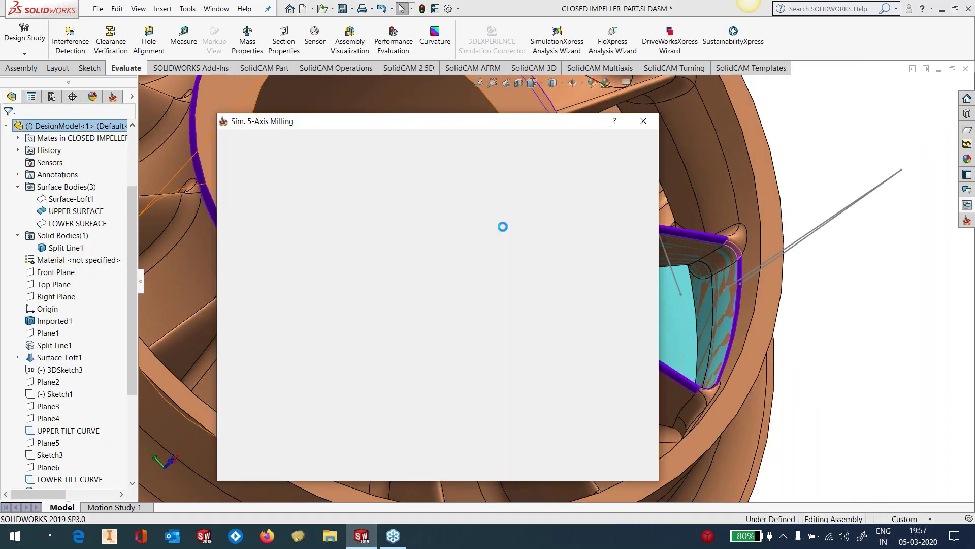
# Step: Hide the solid body Split Line1, save and calculate the morph operation, and display the list of machining operations
pyautogui.click(75, 252)
pyautogui.click(85, 233)
pyautogui.scroll(1, 681, 310)
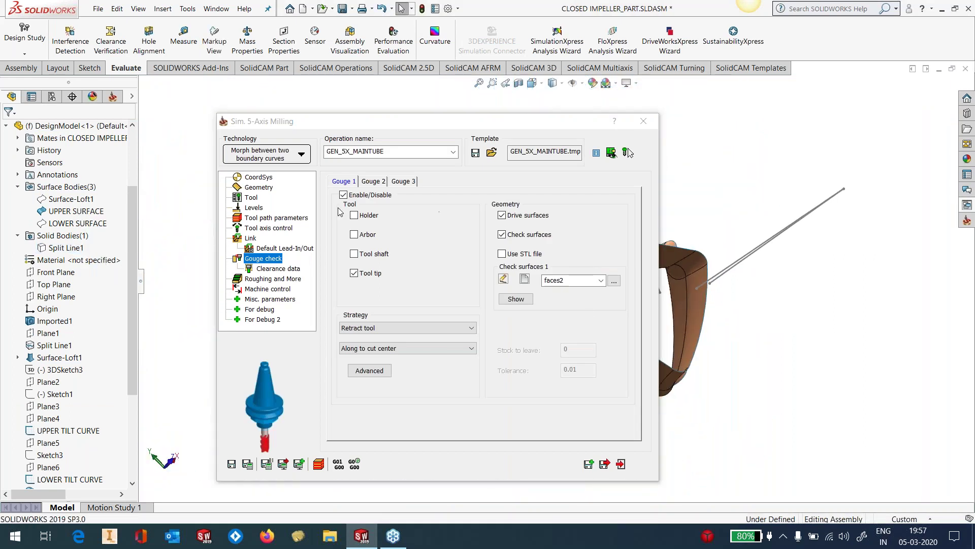
pyautogui.click(232, 463)
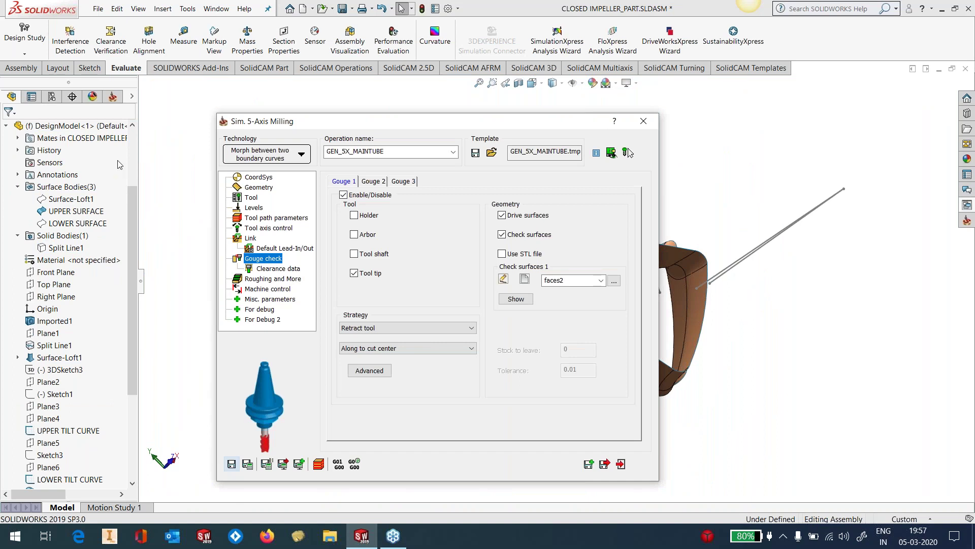
pyautogui.click(113, 97)
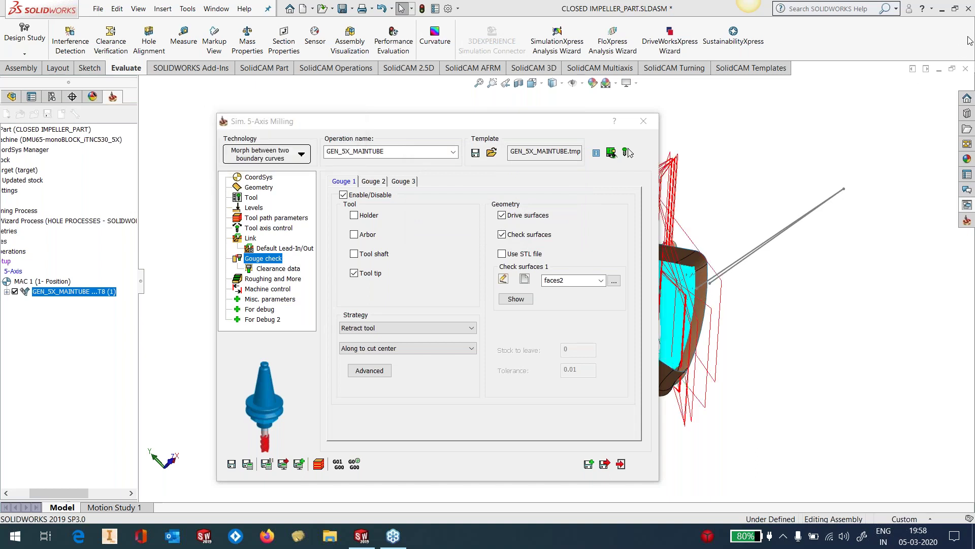
# Step: Examine the calculated toolpath in the channel, especially the passes at the wall corners and the retract moves
pyautogui.doubleClick(556, 121)
pyautogui.moveTo(641, 355); pyautogui.dragTo(574, 361, button='middle')
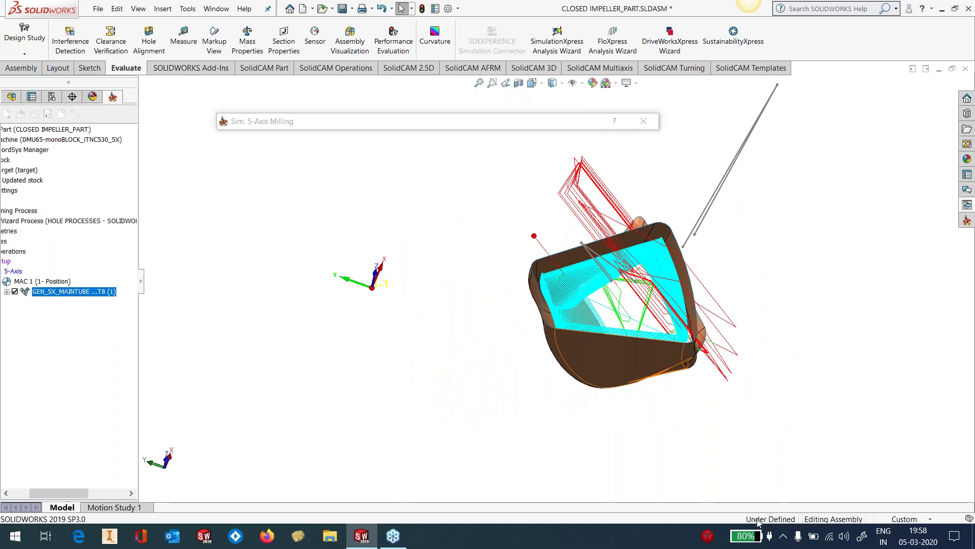
pyautogui.scroll(-1, 655, 223)
pyautogui.scroll(-6, 655, 223)
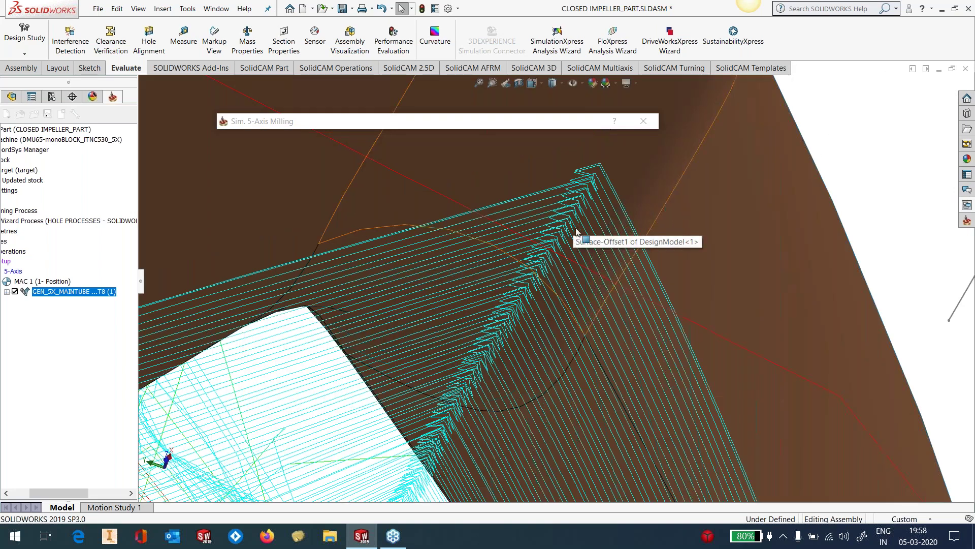
pyautogui.scroll(7, 573, 220)
pyautogui.scroll(-5, 644, 316)
pyautogui.scroll(5, 644, 316)
pyautogui.moveTo(644, 314); pyautogui.dragTo(636, 277, button='middle')
pyautogui.scroll(3, 635, 277)
pyautogui.scroll(-5, 811, 314)
pyautogui.moveTo(711, 319); pyautogui.dragTo(697, 247, button='middle')
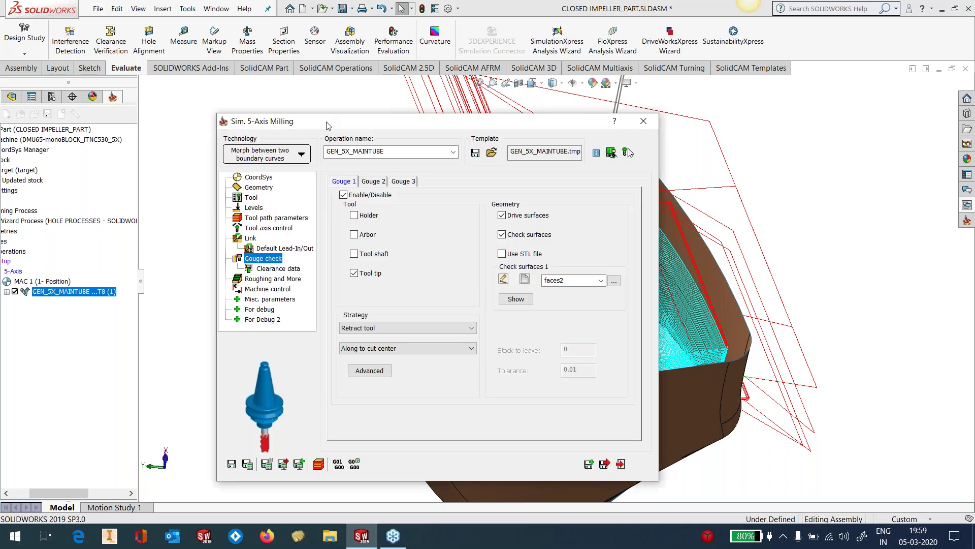
# Step: Set the tool contact point to At Center in the advanced tool axis control settings and recalculate the operation
pyautogui.click(401, 150)
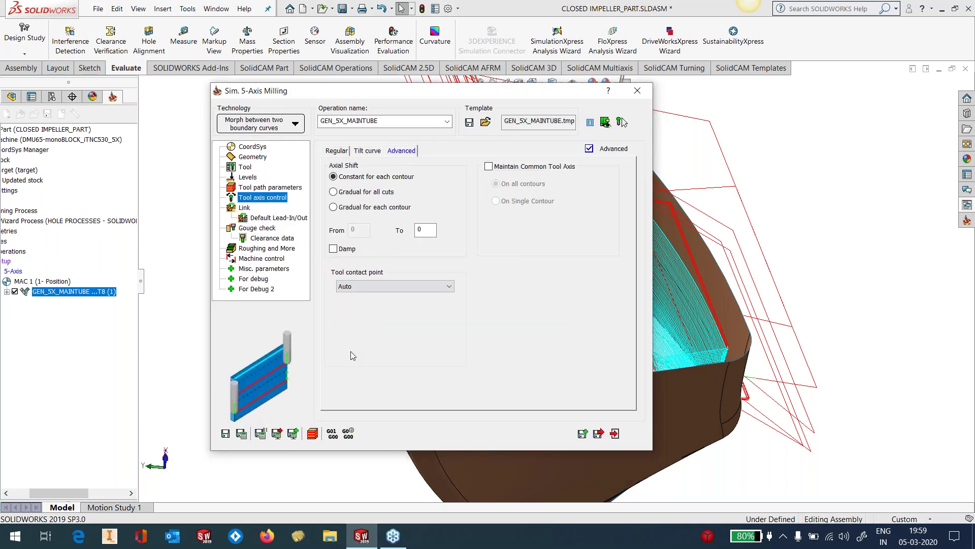
pyautogui.click(450, 287)
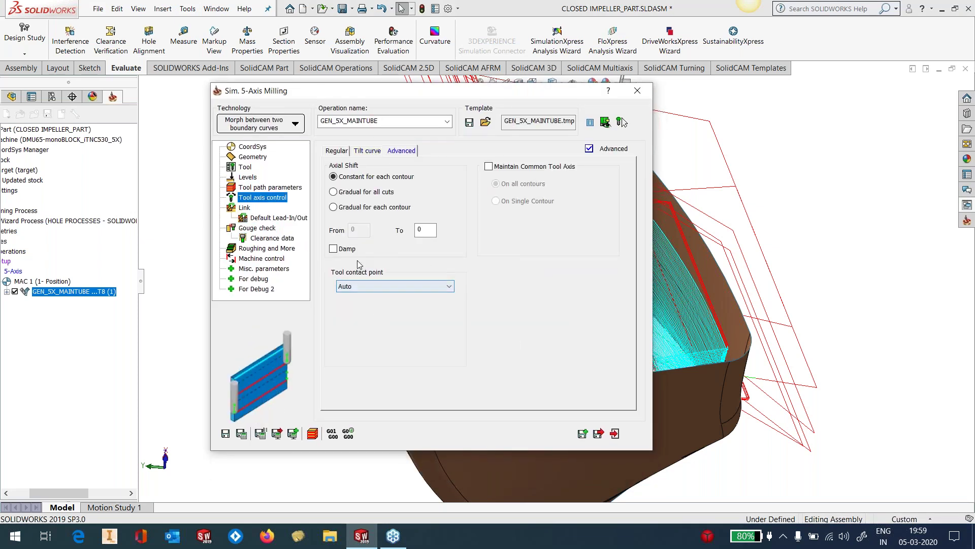
pyautogui.click(386, 285)
pyautogui.click(391, 305)
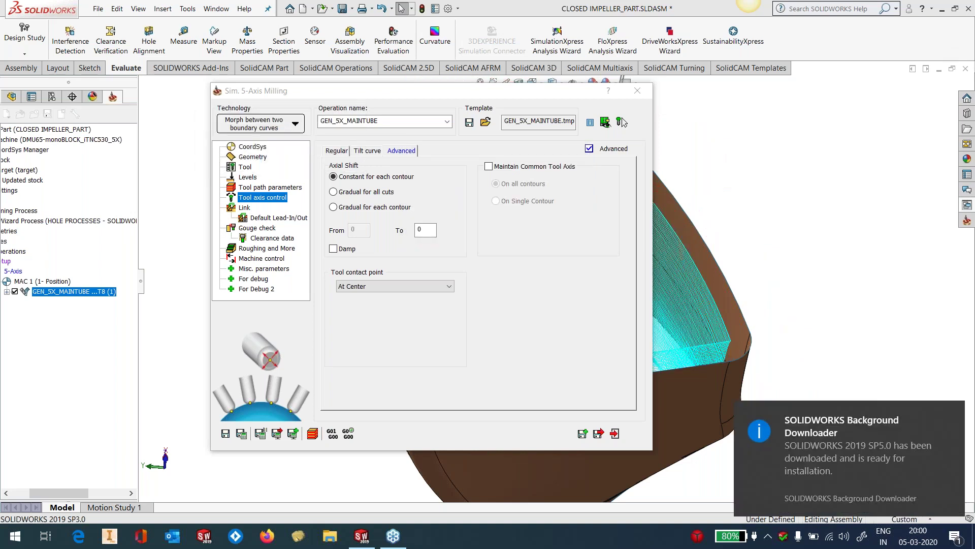
pyautogui.click(953, 413)
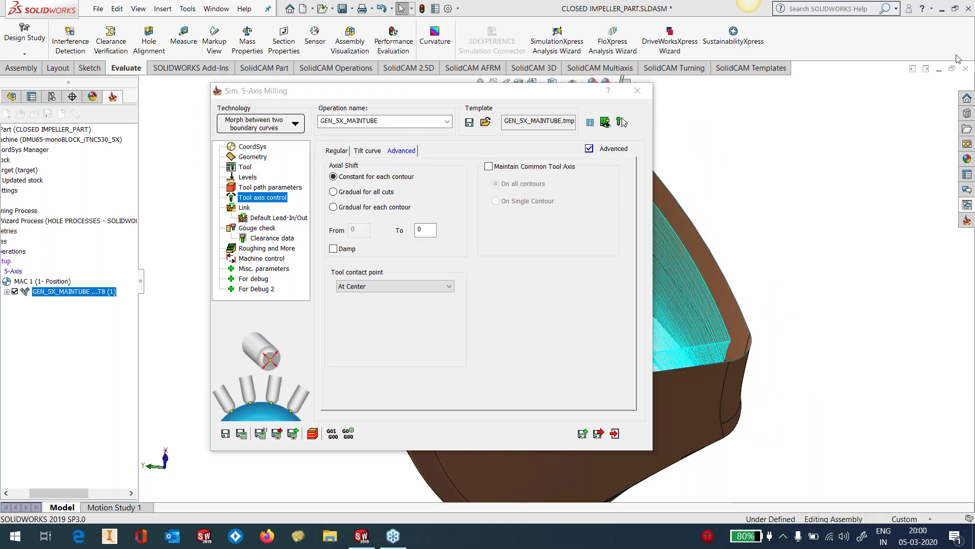
# Step: Examine the recalculated toolpath inside the channel, checking the corner passes and the entry and exit moves
pyautogui.doubleClick(562, 90)
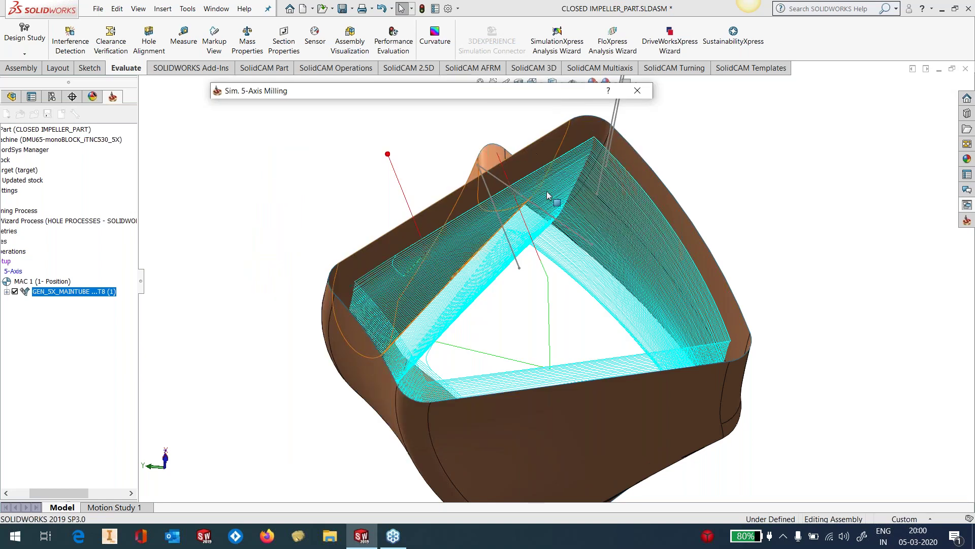
pyautogui.scroll(2, 586, 227)
pyautogui.moveTo(589, 235); pyautogui.dragTo(574, 203, button='middle')
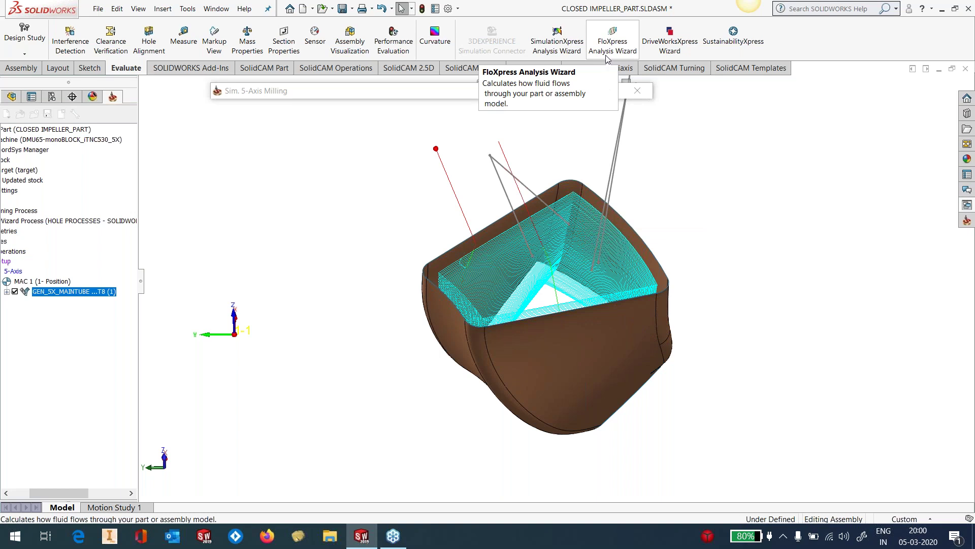
pyautogui.scroll(-5, 576, 217)
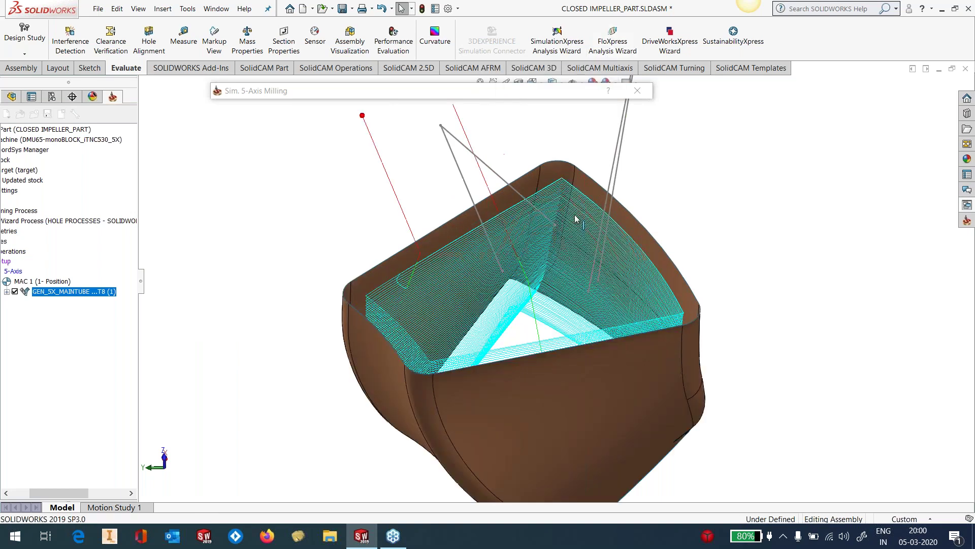
pyautogui.scroll(-3, 571, 216)
pyautogui.scroll(-3, 571, 215)
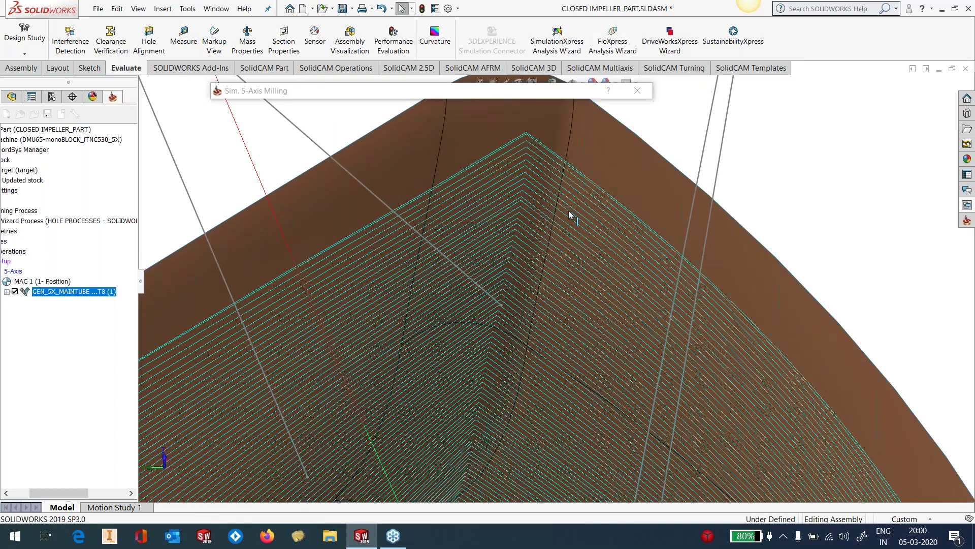
pyautogui.scroll(8, 573, 216)
pyautogui.moveTo(511, 314); pyautogui.dragTo(546, 305, button='middle')
pyautogui.scroll(4, 547, 305)
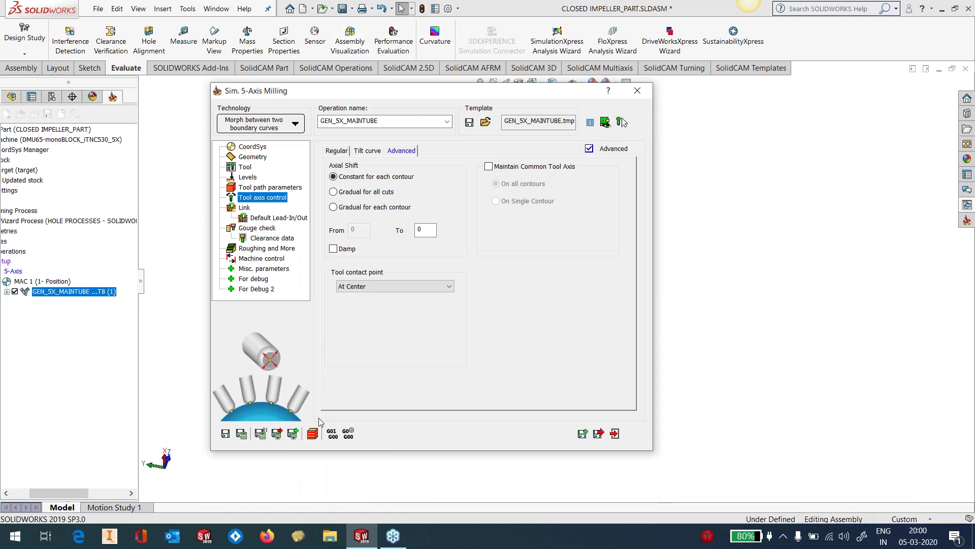
# Step: Start the Machine Simulation for the GEN_5X_MAINTUBE operation and move its control window clear of the operations list
pyautogui.click(313, 434)
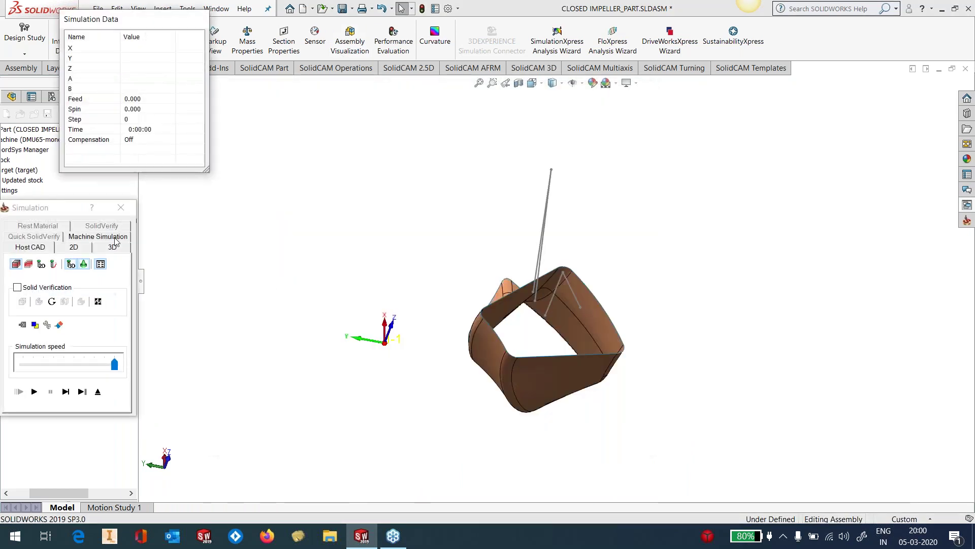
pyautogui.click(115, 238)
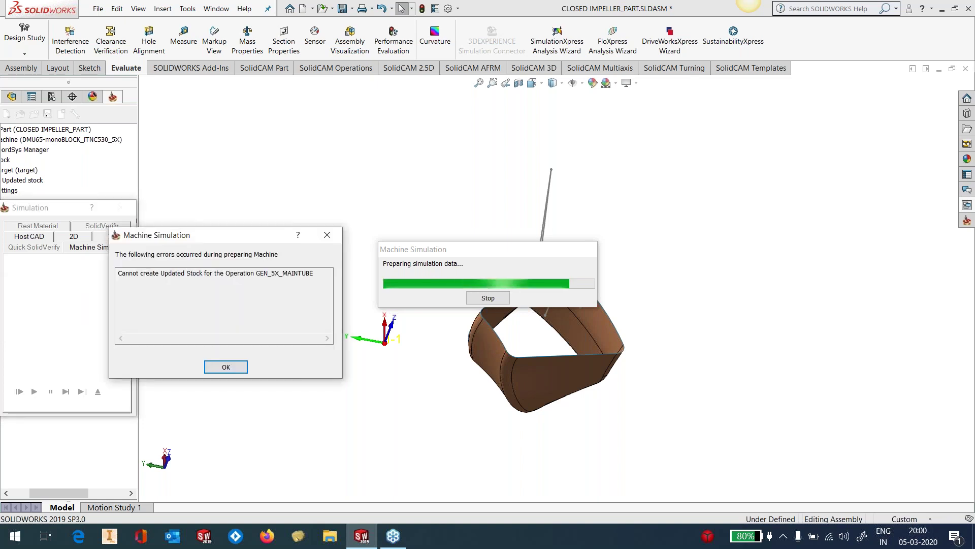
pyautogui.click(226, 366)
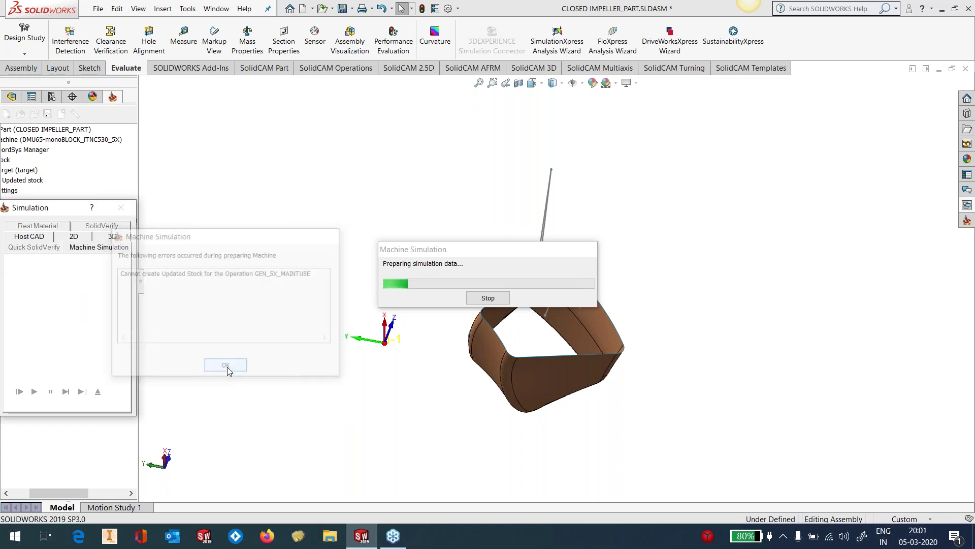
pyautogui.moveTo(37, 211); pyautogui.dragTo(116, 201)
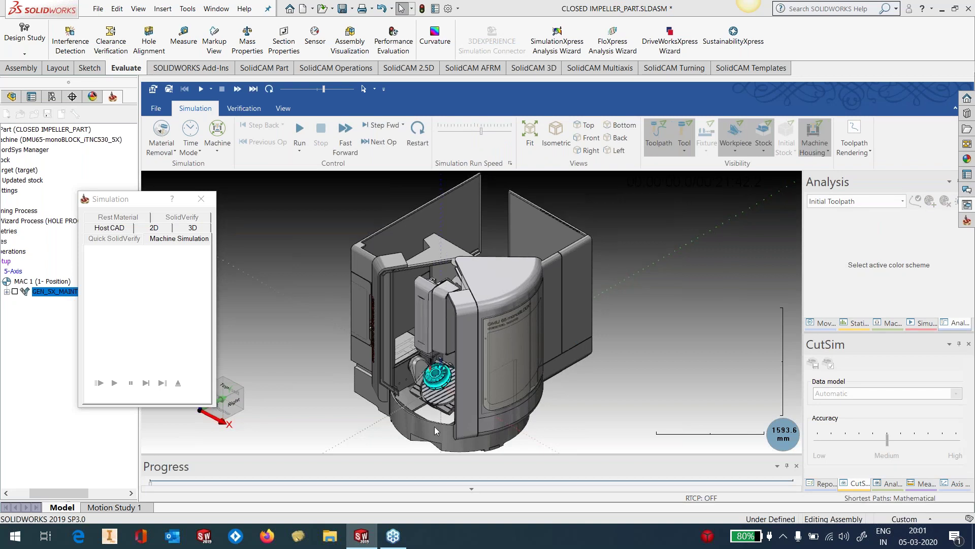
# Step: Colour the simulated toolpath by Tool Number and examine how it covers the impeller channel
pyautogui.scroll(10, 445, 320)
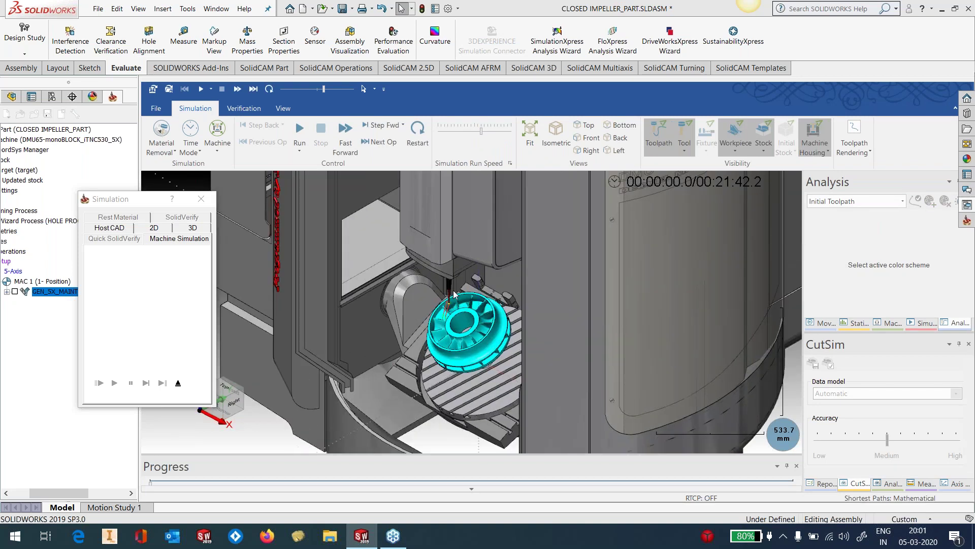
pyautogui.scroll(12, 445, 320)
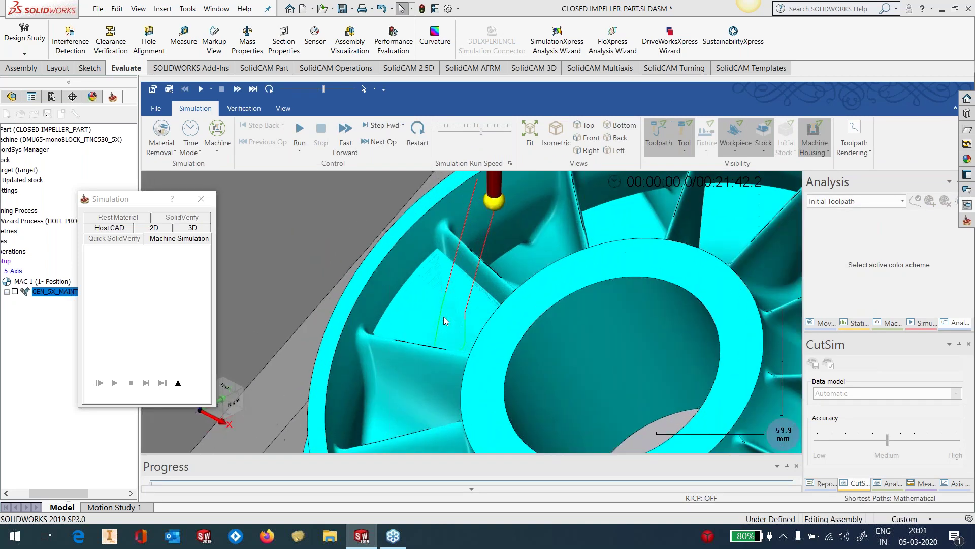
pyautogui.scroll(-5, 444, 318)
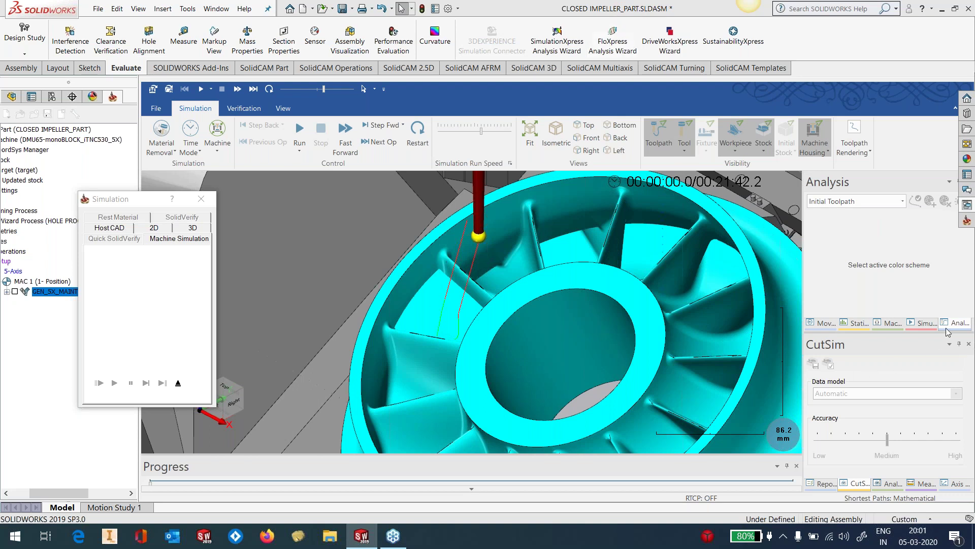
pyautogui.click(858, 203)
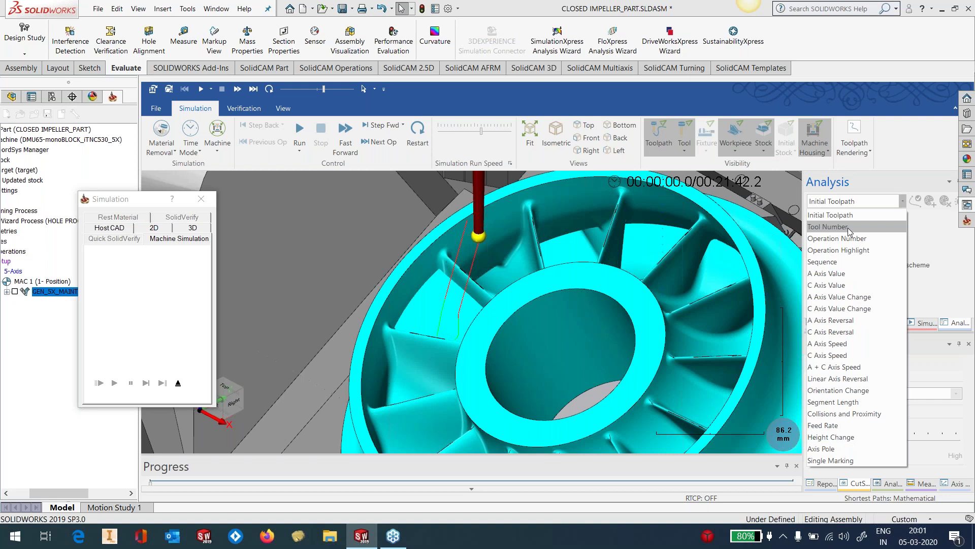
pyautogui.click(848, 228)
pyautogui.scroll(3, 438, 313)
pyautogui.scroll(1, 438, 313)
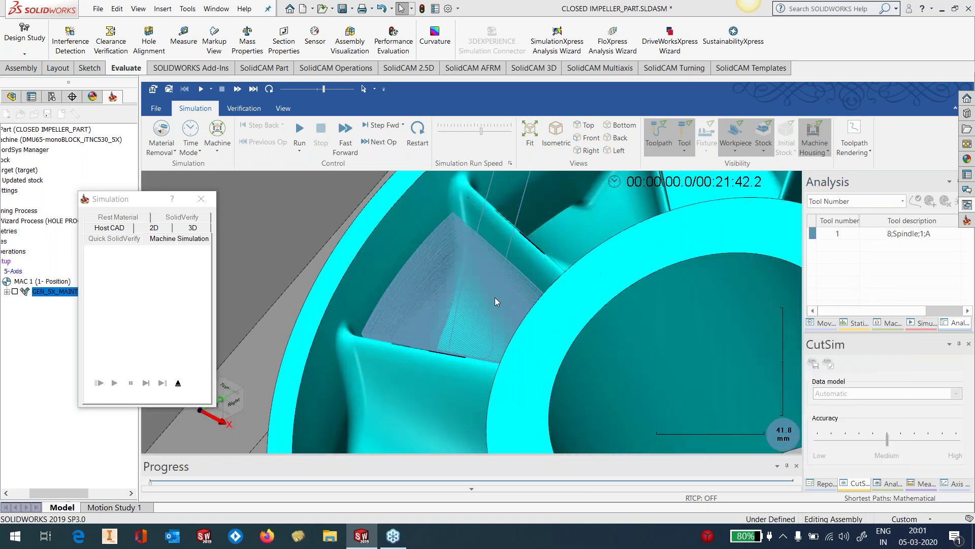
pyautogui.moveTo(490, 296); pyautogui.dragTo(554, 327, button='middle')
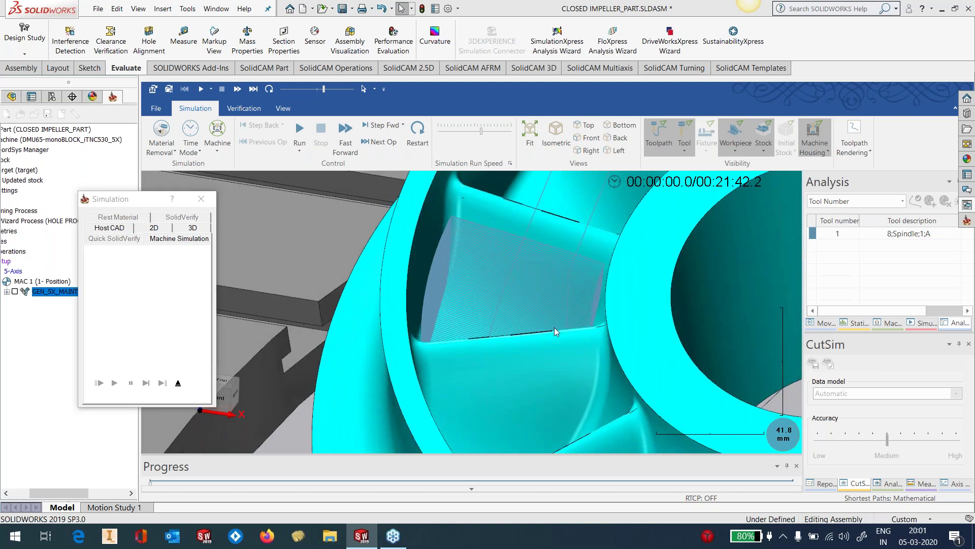
pyautogui.scroll(-4, 555, 328)
pyautogui.scroll(-6, 555, 329)
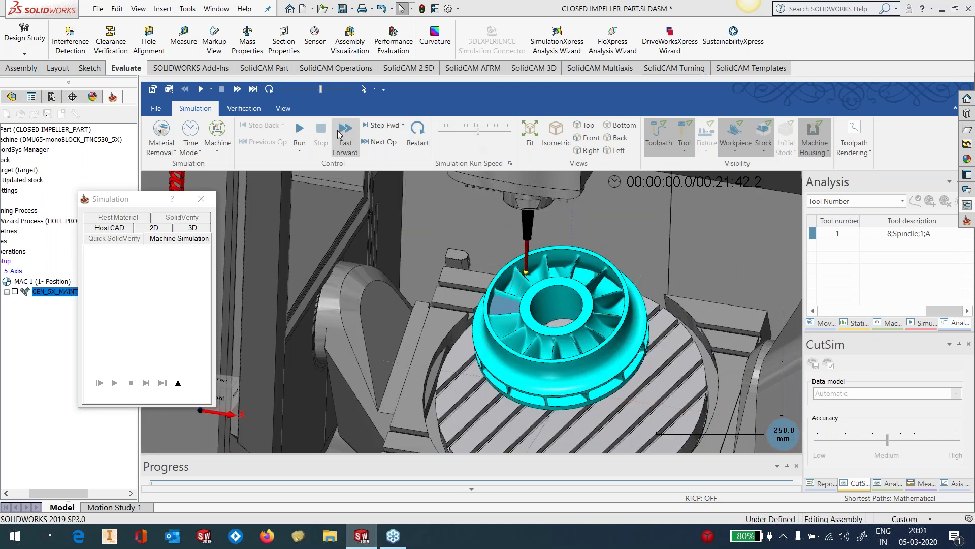
# Step: Run the machine simulation at a slightly adjusted speed, pause and exit it, and close the operation's settings
pyautogui.click(294, 133)
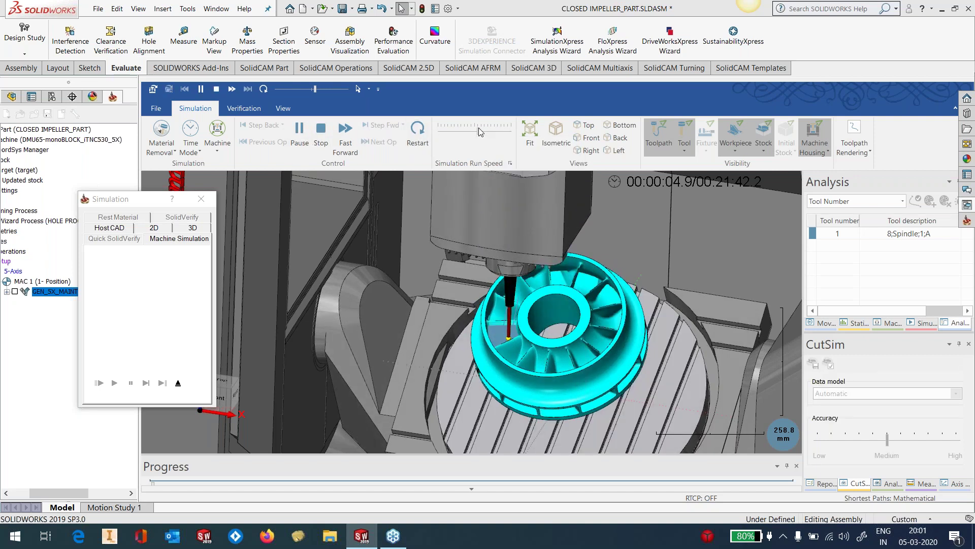
pyautogui.moveTo(479, 131); pyautogui.dragTo(485, 131)
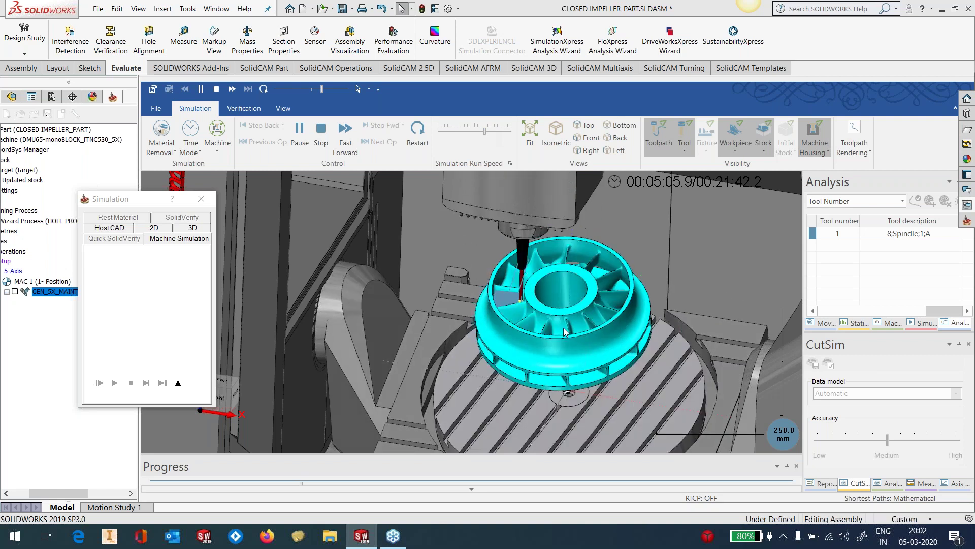
pyautogui.click(301, 136)
pyautogui.click(179, 383)
pyautogui.doubleClick(47, 289)
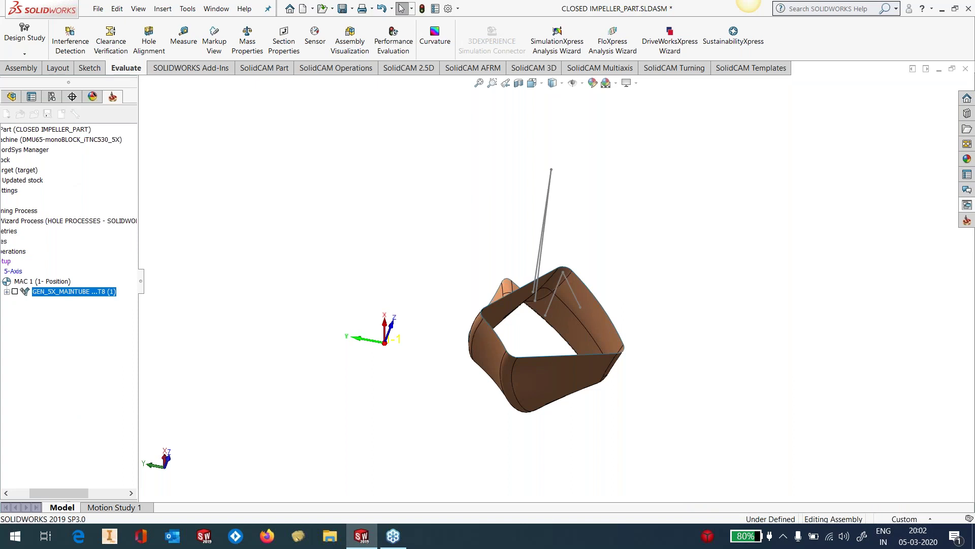
pyautogui.click(637, 91)
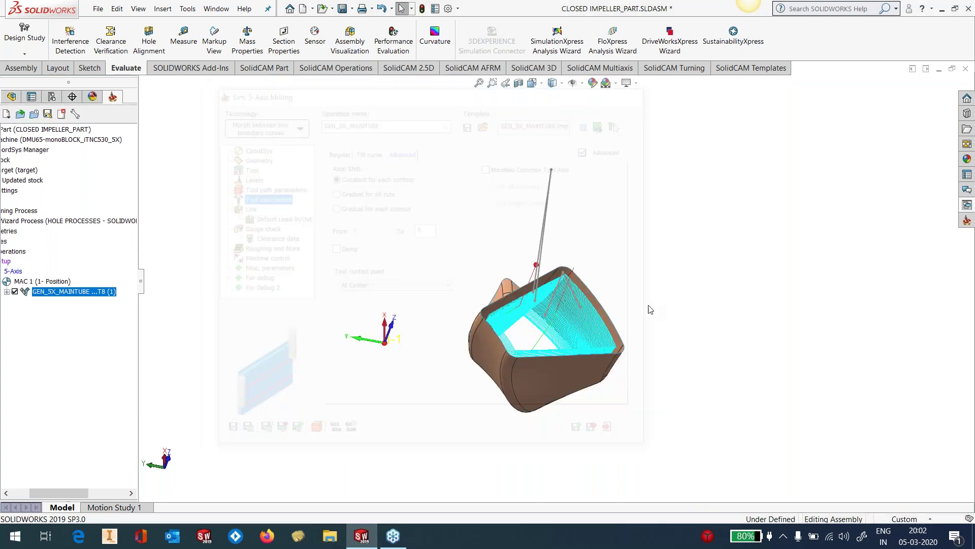
# Step: Widen the model tree, hide the UPPER SURFACE body and show the LOWER SURFACE body
pyautogui.moveTo(141, 284); pyautogui.dragTo(217, 279)
pyautogui.click(12, 96)
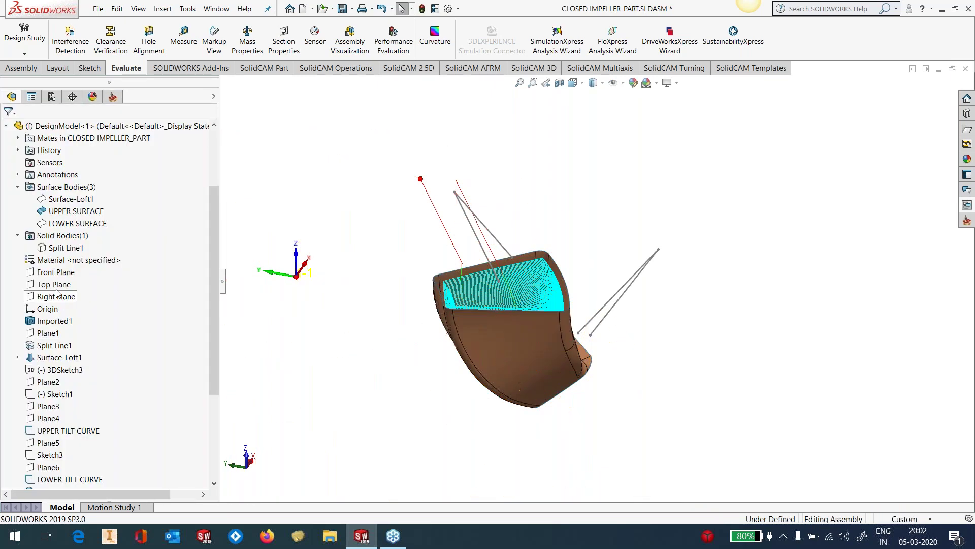
pyautogui.click(73, 210)
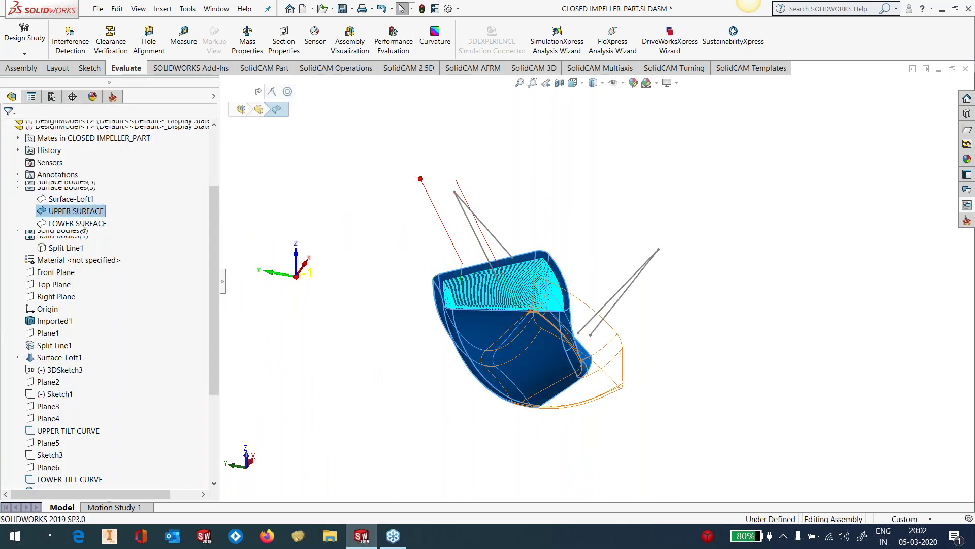
pyautogui.click(80, 224)
pyautogui.press('Escape')
pyautogui.moveTo(612, 350)
pyautogui.mouseDown(button='middle')
pyautogui.moveTo(590, 339)
pyautogui.moveTo(605, 453)
pyautogui.moveTo(603, 406)
pyautogui.moveTo(564, 339)
pyautogui.moveTo(579, 336)
pyautogui.moveTo(519, 364)
pyautogui.moveTo(432, 315)
pyautogui.mouseUp(button='middle')
pyautogui.scroll(-5, 577, 348)
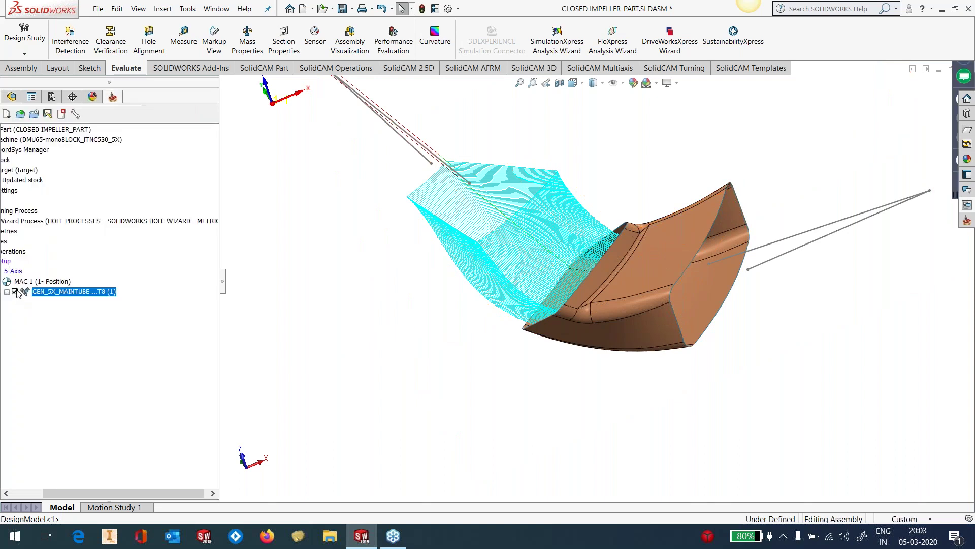
# Step: Hide the GEN_5X_MAINTUBE toolpath from the model view
pyautogui.click(15, 292)
pyautogui.click(17, 97)
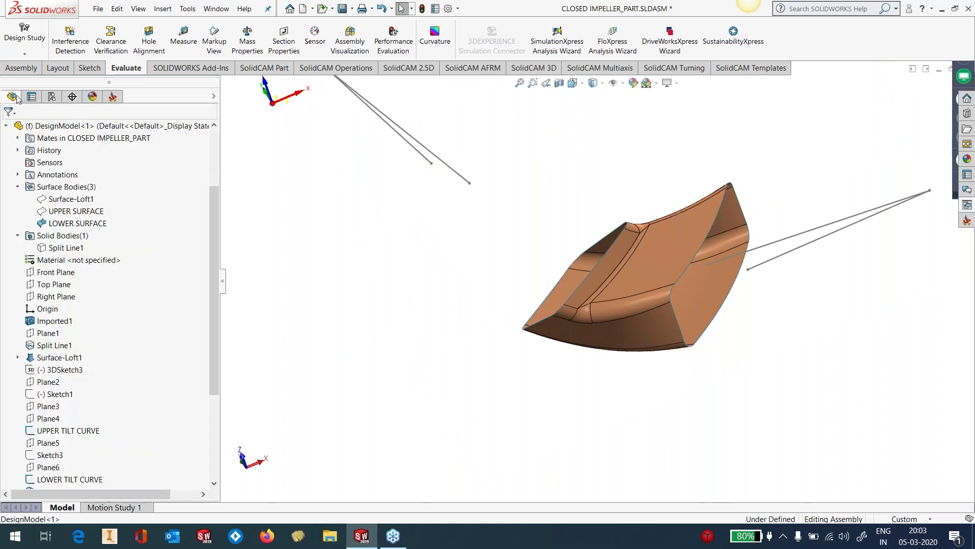
pyautogui.click(115, 97)
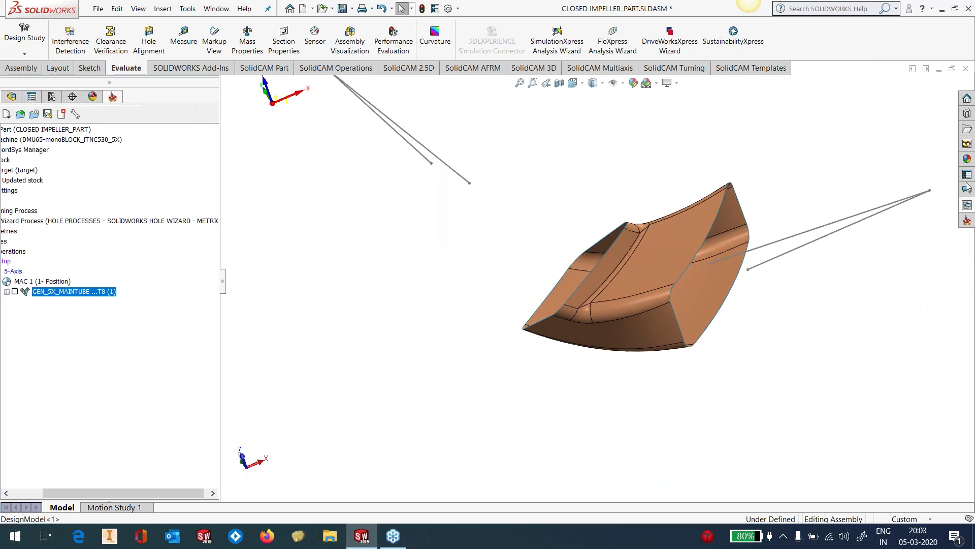
# Step: Add the GEN_5X_SIDETUBE operation template after GEN_5X_MAINTUBE in the operations list and open its settings
pyautogui.click(967, 220)
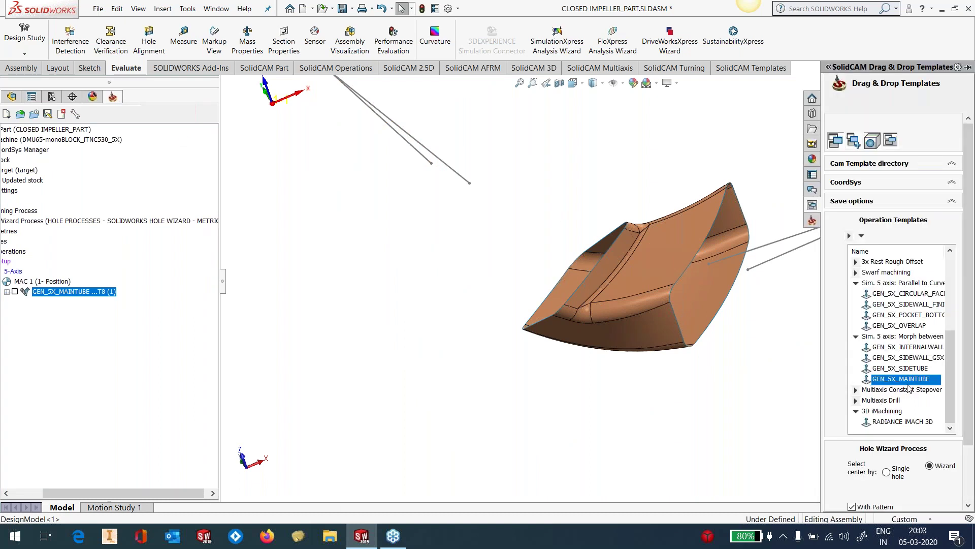
pyautogui.click(914, 369)
pyautogui.moveTo(914, 369); pyautogui.dragTo(111, 374)
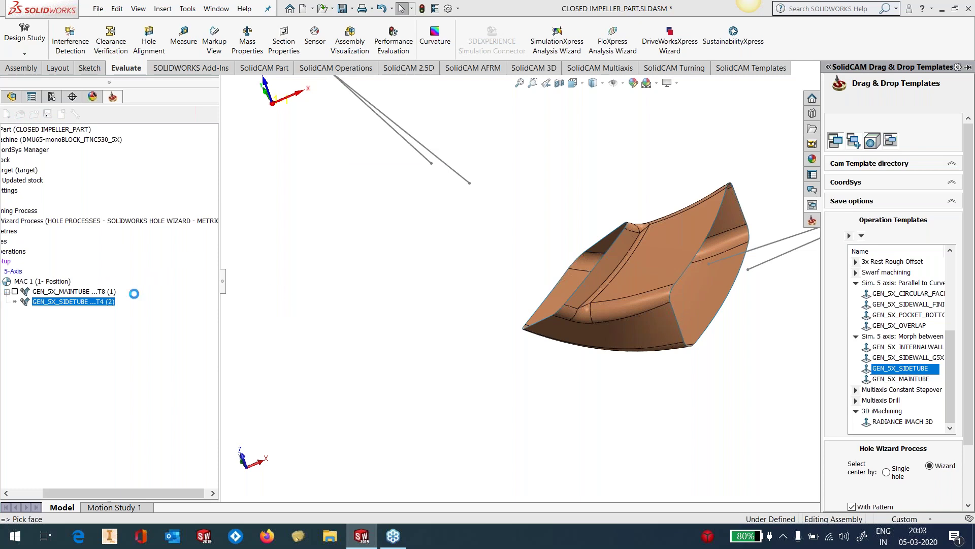
pyautogui.doubleClick(86, 301)
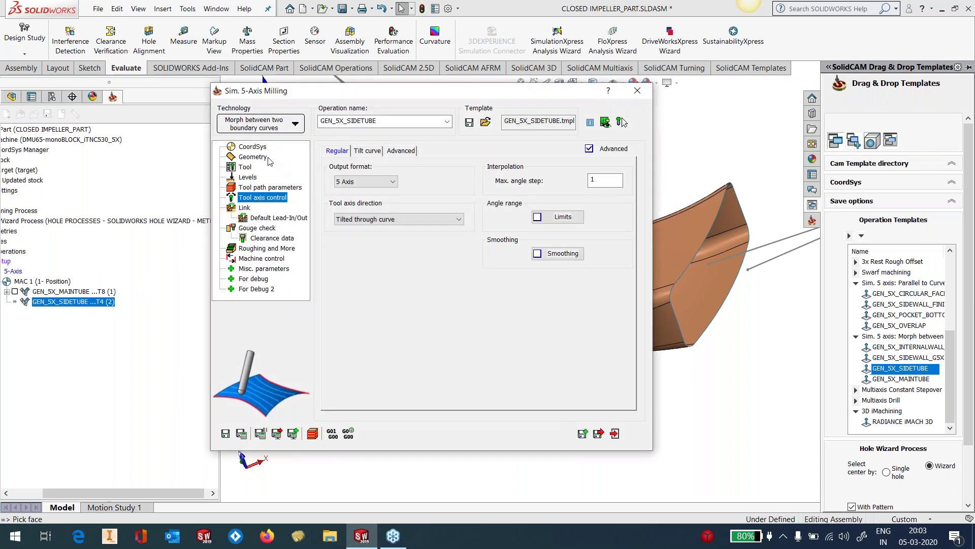
# Step: Define a new drive surface for GEN_5X_SIDETUBE from the wall, fillet and corner faces around the whole LOWER SURFACE channel
pyautogui.click(264, 159)
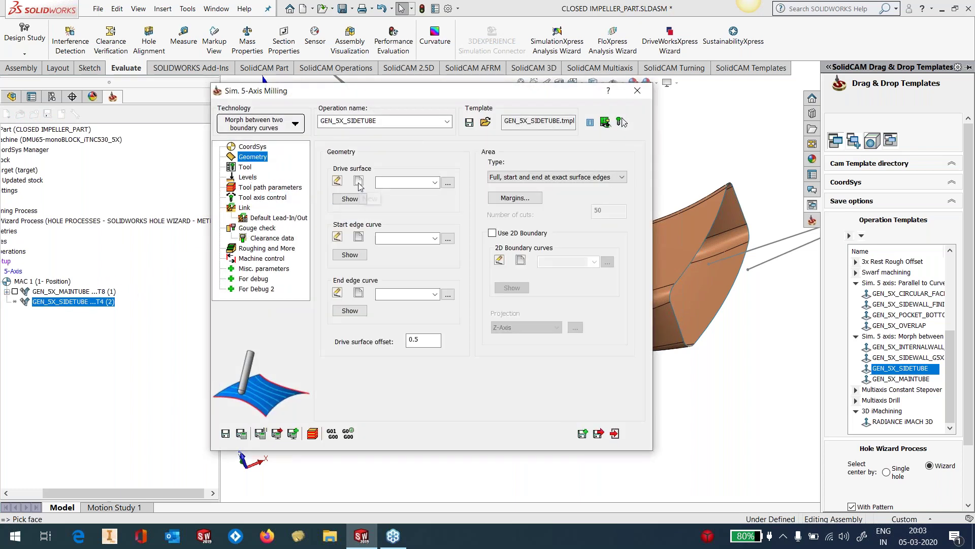
pyautogui.click(359, 182)
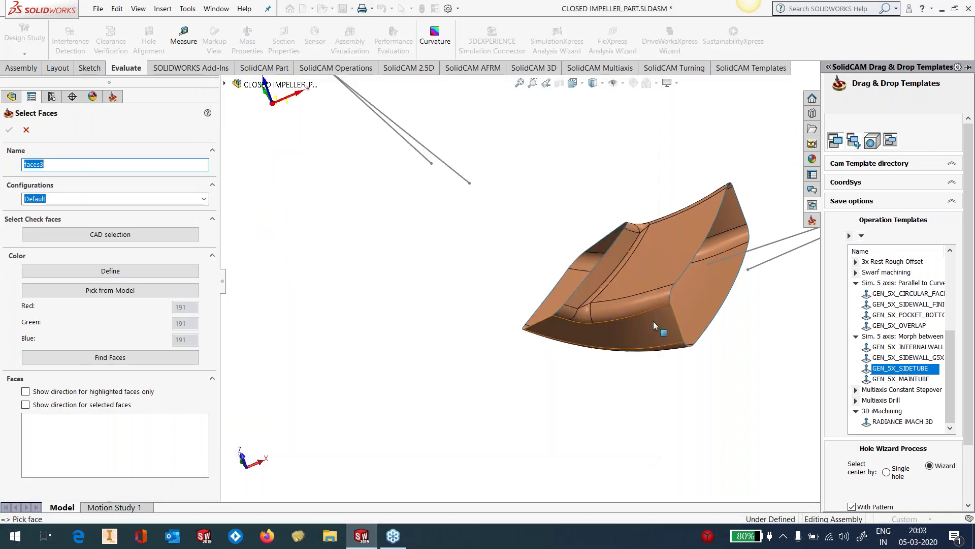
pyautogui.click(659, 325)
pyautogui.click(639, 306)
pyautogui.click(639, 278)
pyautogui.click(582, 319)
pyautogui.scroll(-5, 641, 252)
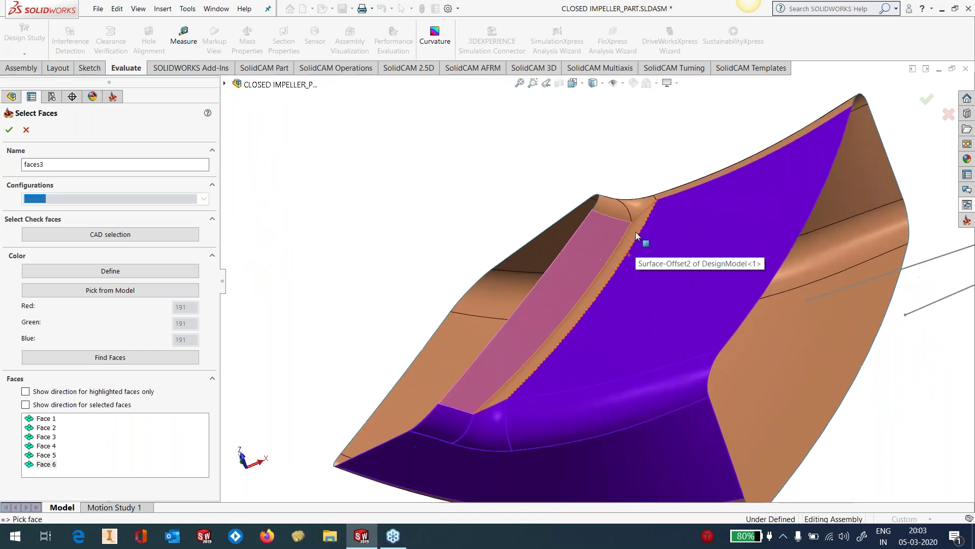
pyautogui.click(635, 234)
pyautogui.click(615, 208)
pyautogui.click(642, 205)
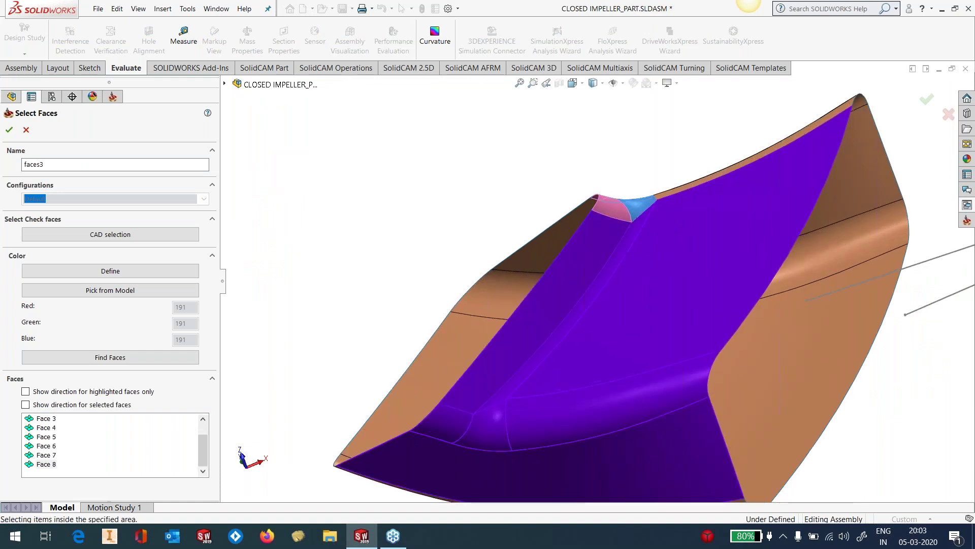
pyautogui.click(670, 193)
pyautogui.click(813, 305)
pyautogui.click(823, 264)
pyautogui.click(846, 201)
pyautogui.scroll(4, 712, 316)
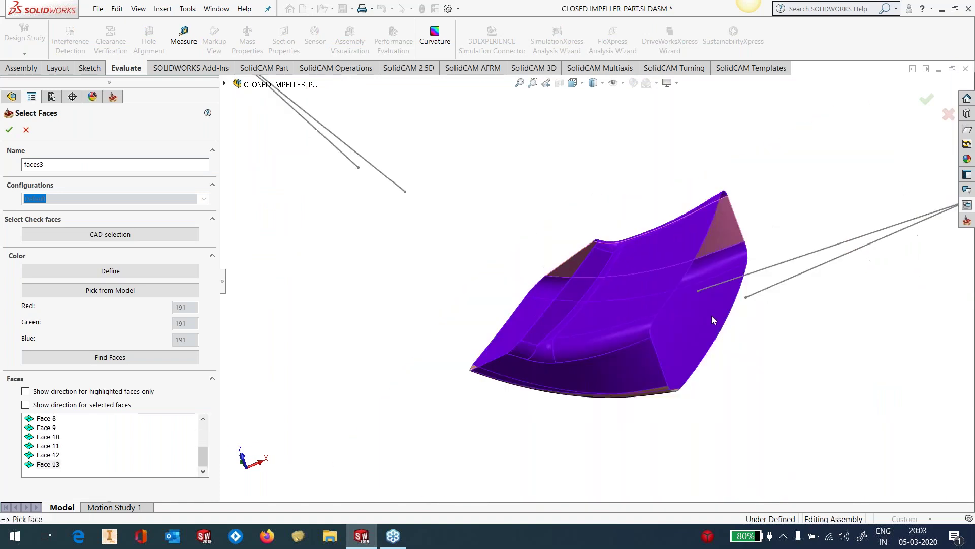
pyautogui.moveTo(689, 315); pyautogui.dragTo(640, 374, button='middle')
pyautogui.click(639, 372)
pyautogui.moveTo(698, 303); pyautogui.dragTo(542, 254, button='middle')
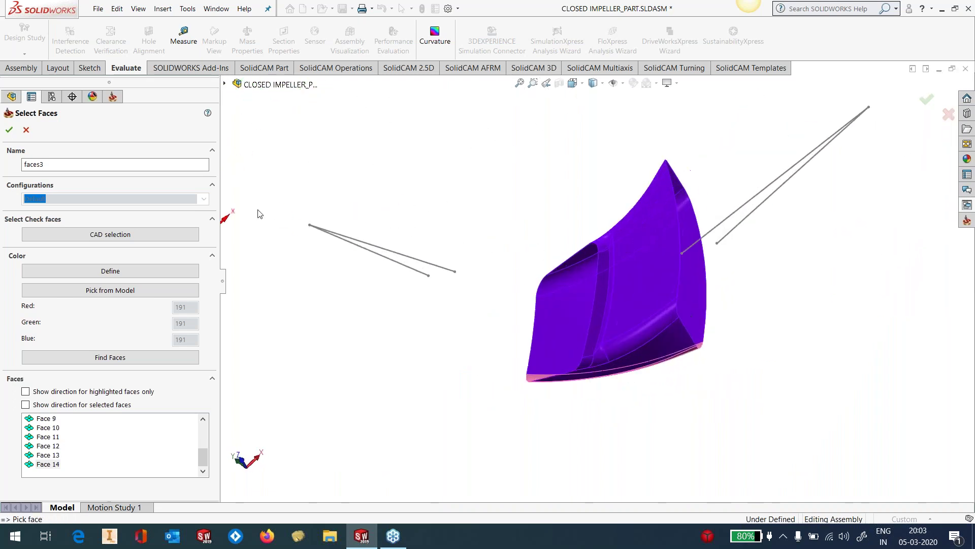
pyautogui.click(9, 130)
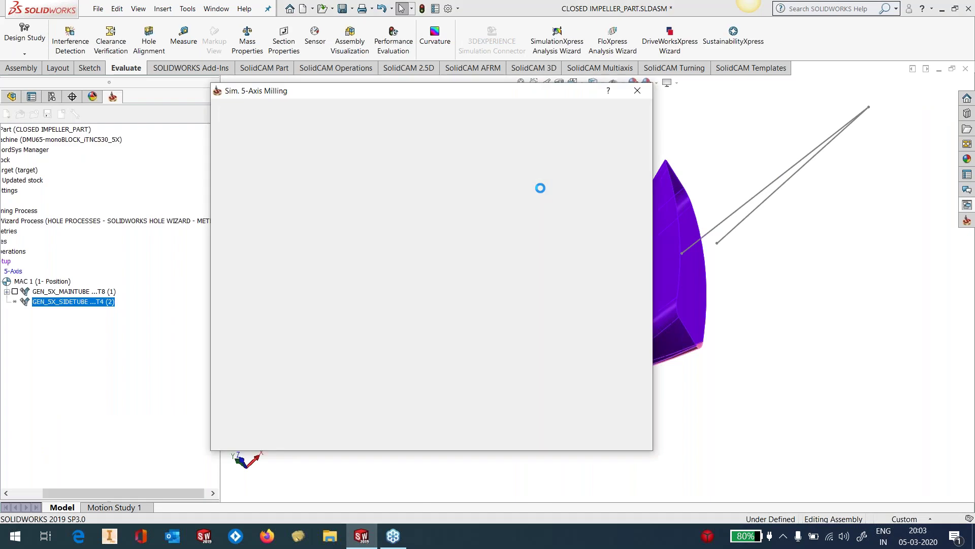
# Step: Set the start edge curve to the edge loop of the channel's outer opening and the end edge curve to the opposite opening's loop
pyautogui.click(358, 237)
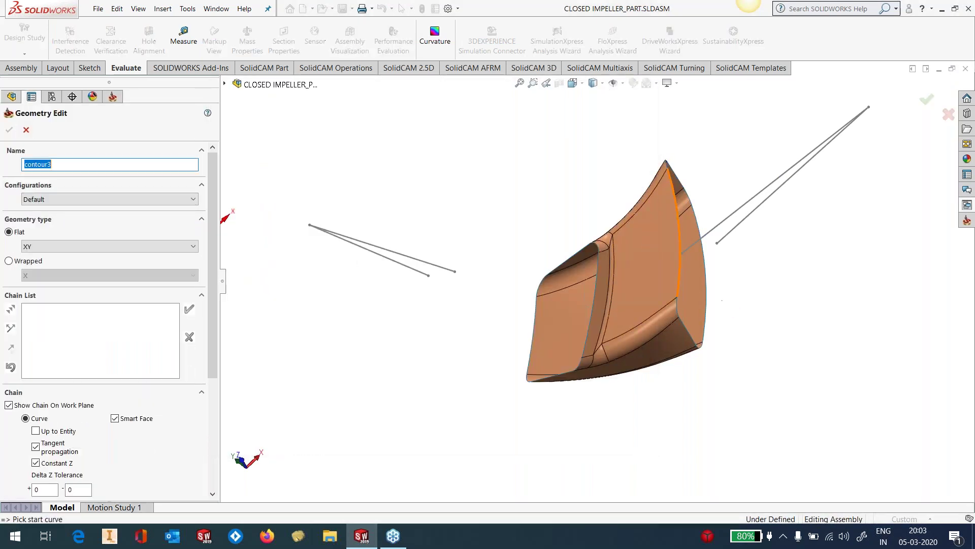
pyautogui.click(218, 157)
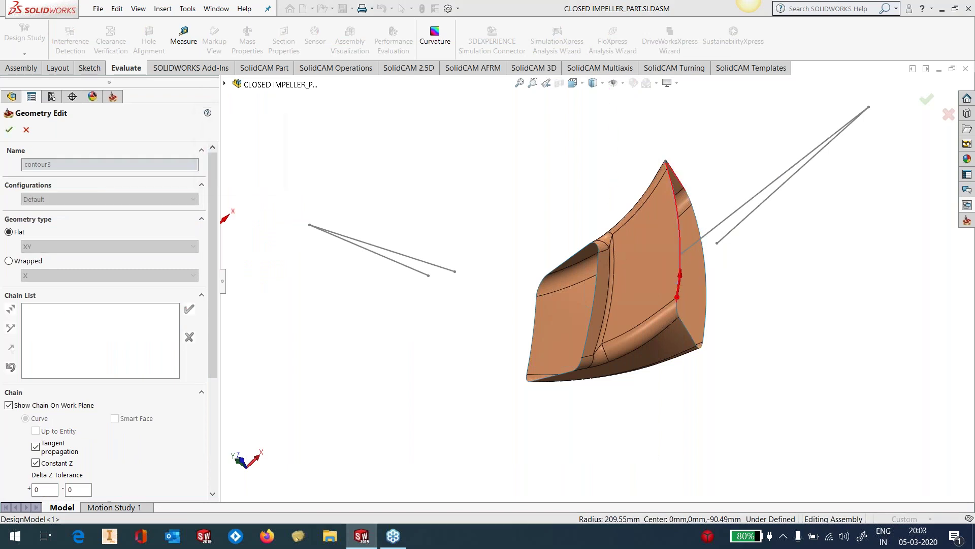
pyautogui.click(9, 130)
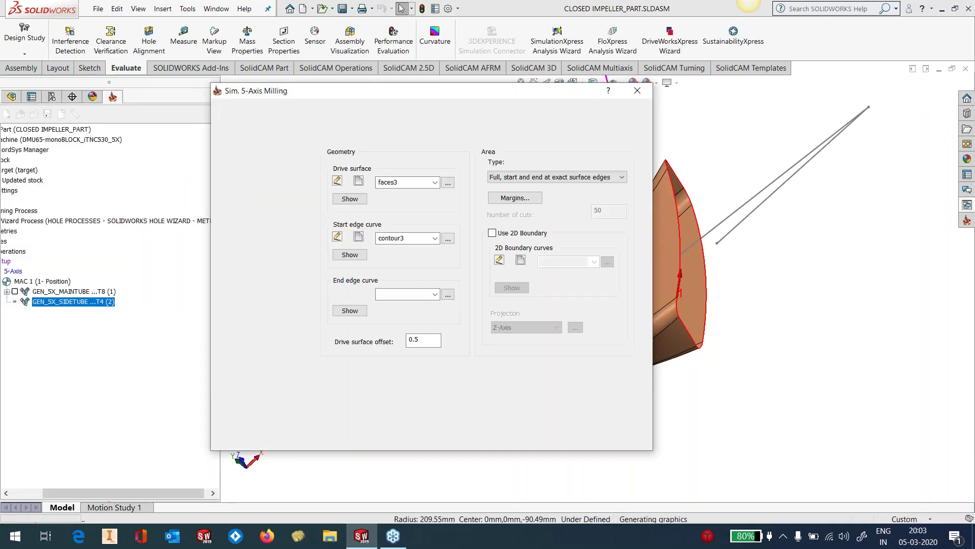
pyautogui.click(359, 295)
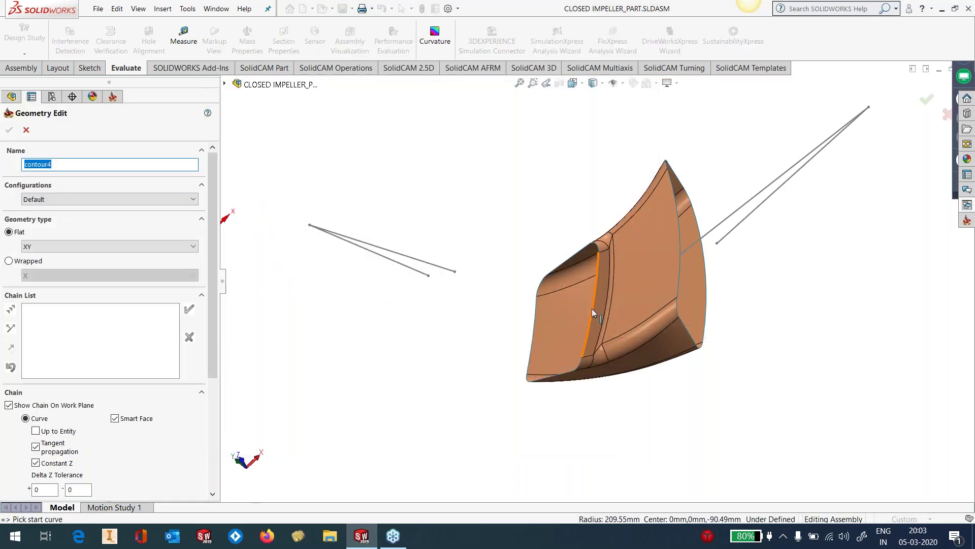
pyautogui.click(222, 155)
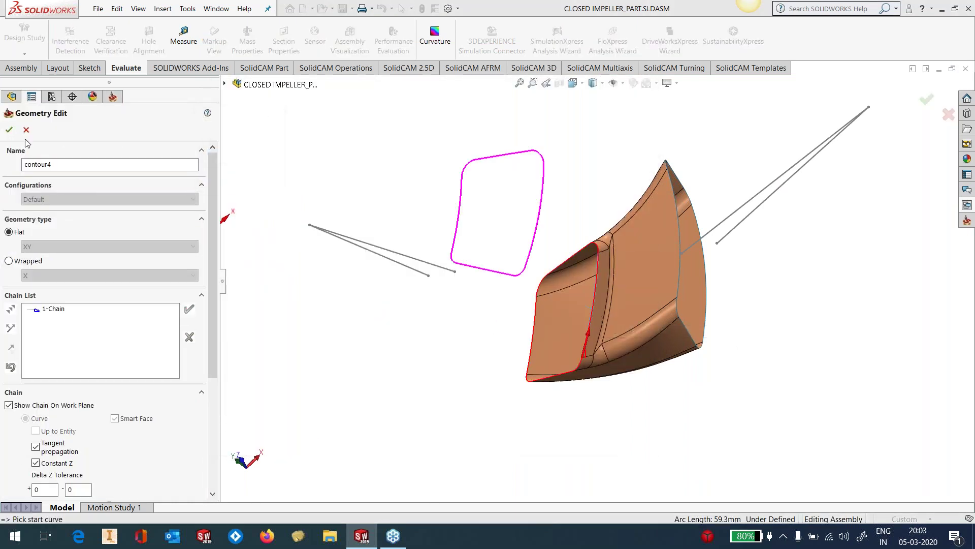
pyautogui.click(9, 130)
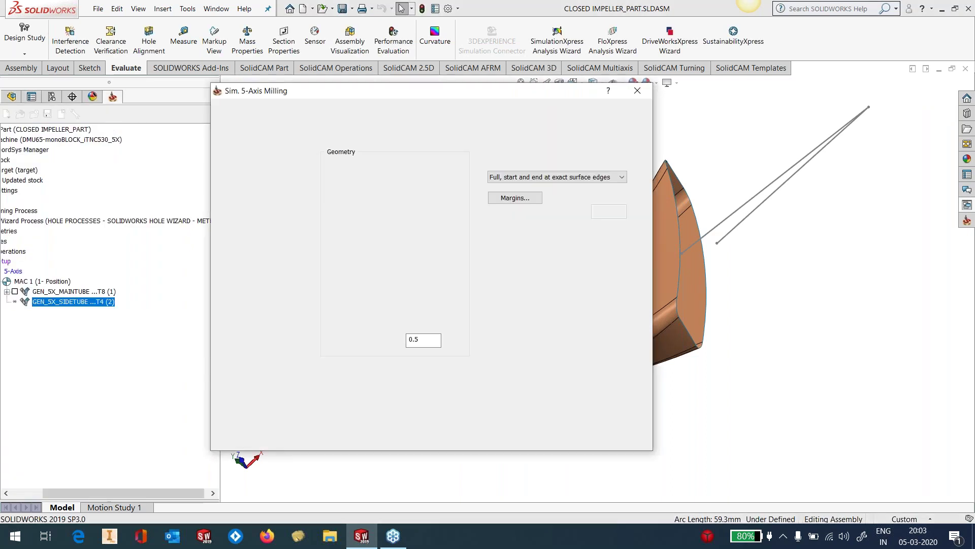
# Step: Define the tilt curve from the lower of the two straight sketch lines outside the outer opening, starting at its far end
pyautogui.click(245, 168)
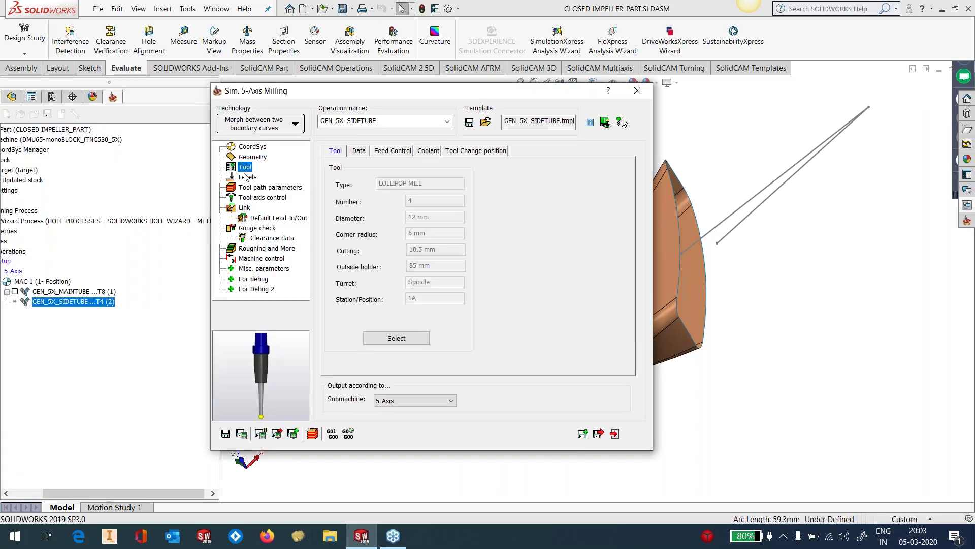
pyautogui.click(246, 177)
pyautogui.click(247, 188)
pyautogui.click(267, 198)
pyautogui.click(367, 151)
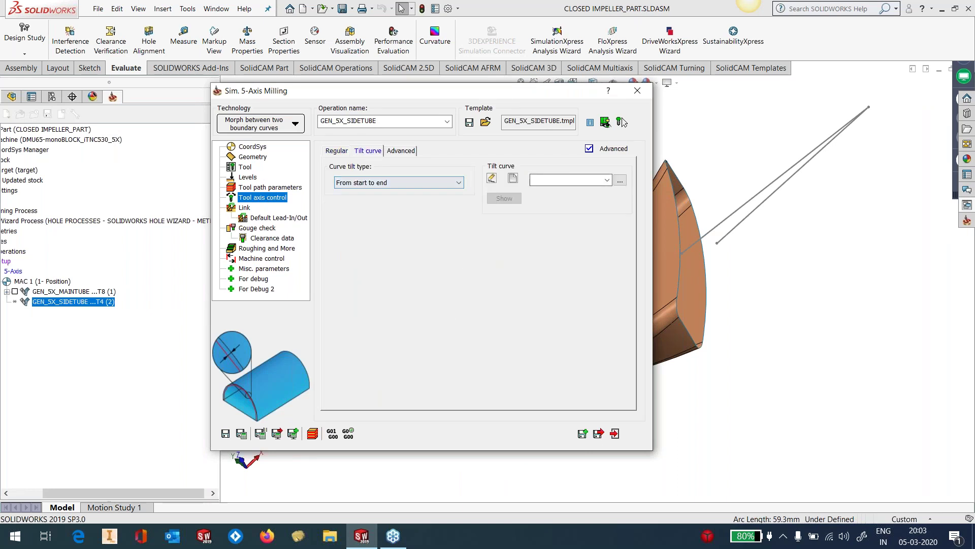
pyautogui.click(514, 179)
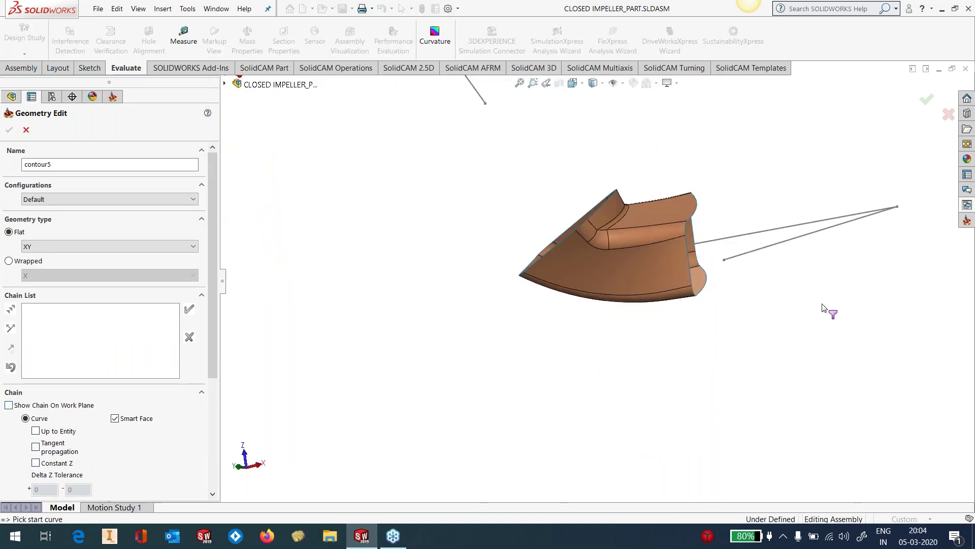
pyautogui.click(851, 226)
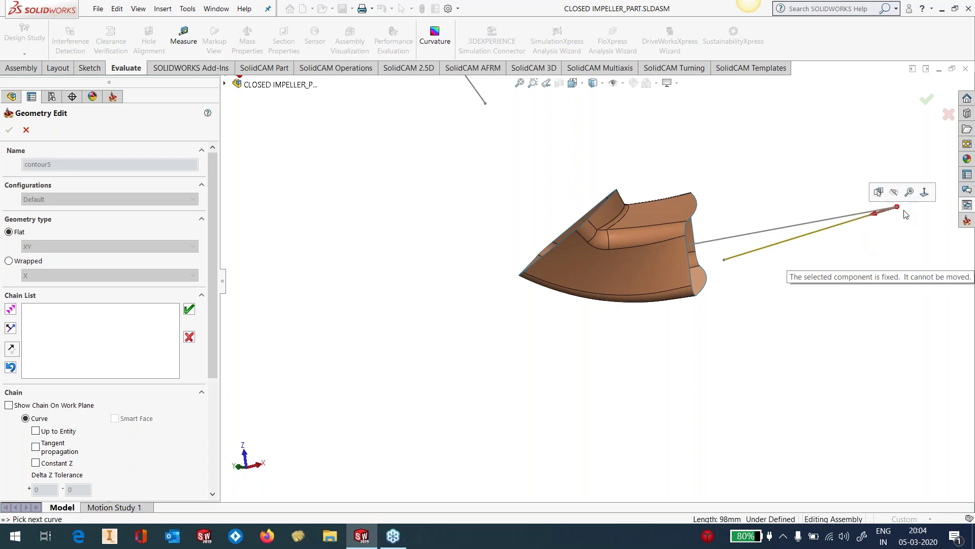
pyautogui.click(190, 309)
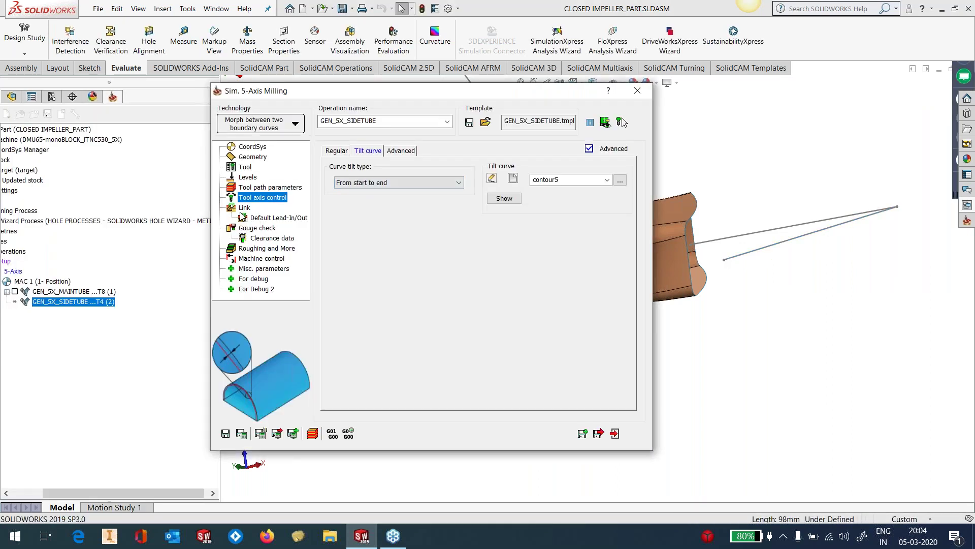
# Step: Pick the channel's large wall faces as Check surfaces 2 for the second gouge check
pyautogui.click(245, 207)
pyautogui.click(254, 218)
pyautogui.click(254, 228)
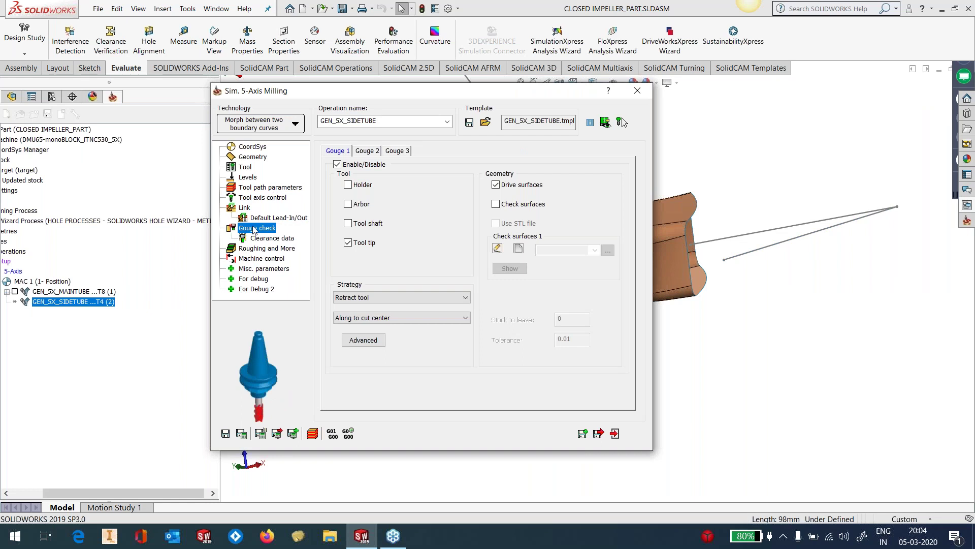
pyautogui.click(253, 237)
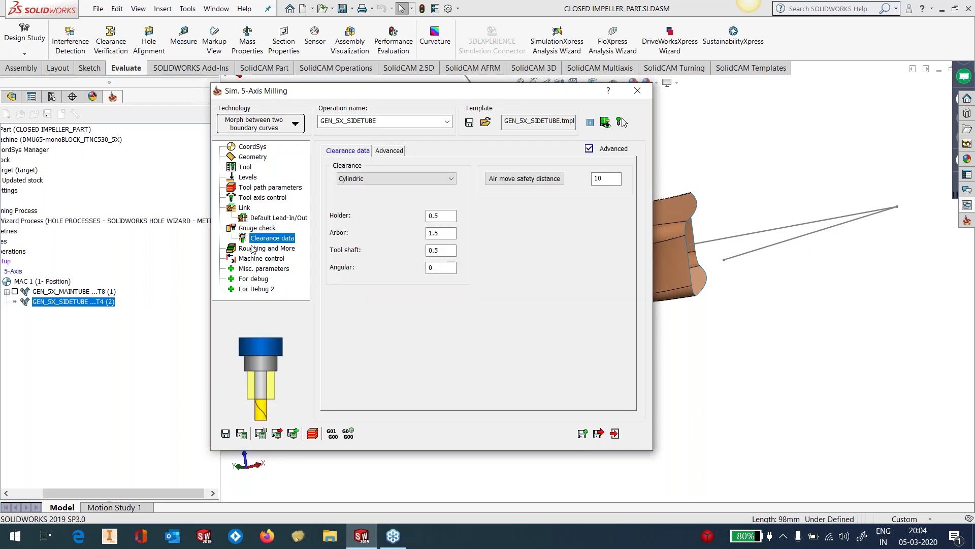
pyautogui.click(252, 228)
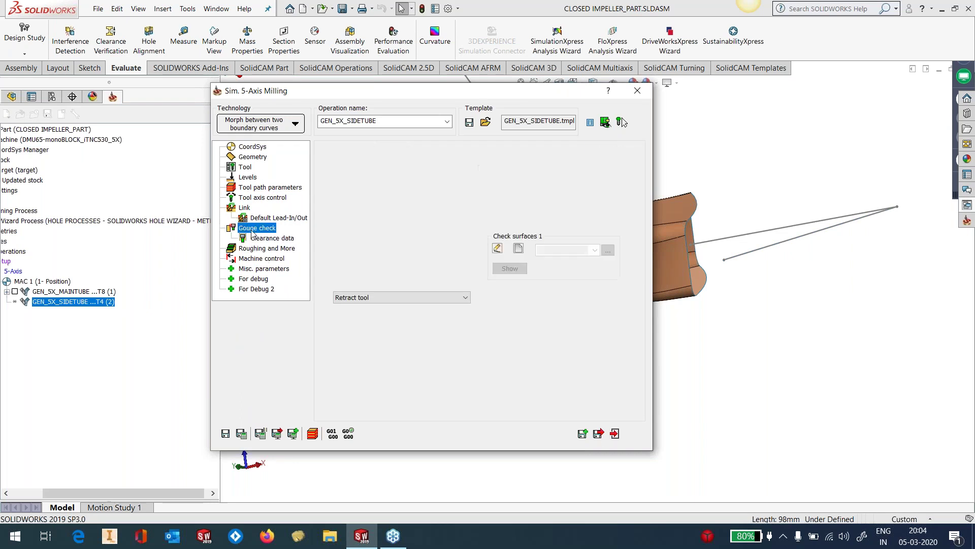
pyautogui.click(369, 151)
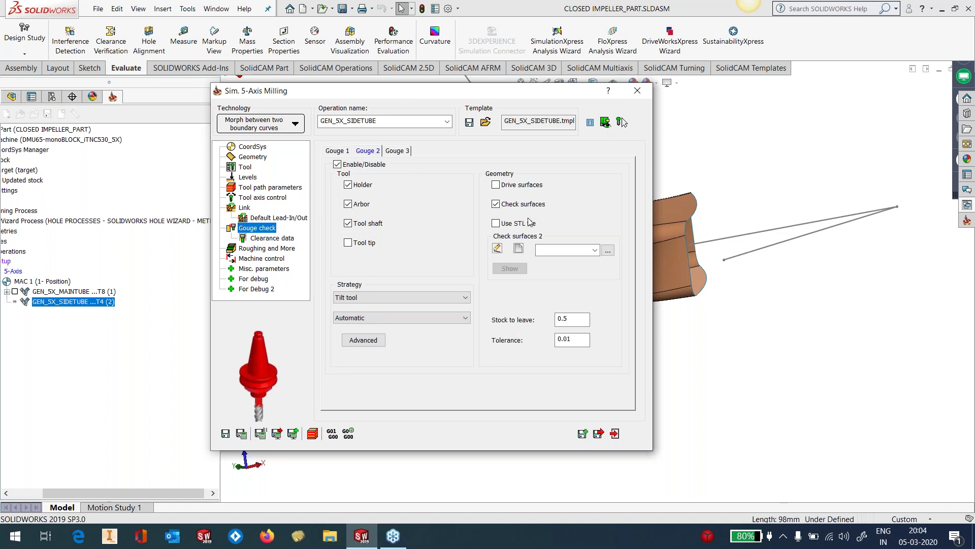
pyautogui.click(522, 250)
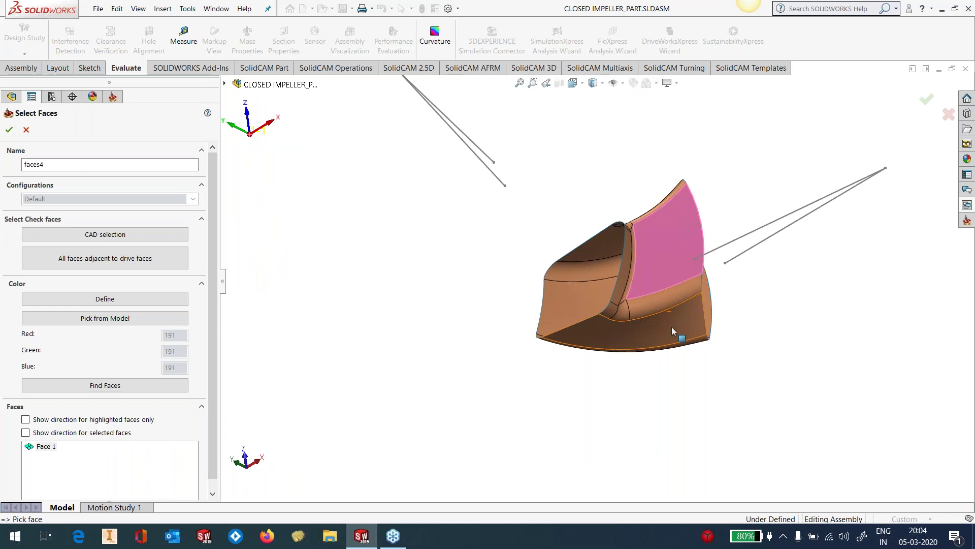
pyautogui.click(671, 327)
pyautogui.click(706, 300)
pyautogui.moveTo(744, 306); pyautogui.dragTo(720, 191, button='middle')
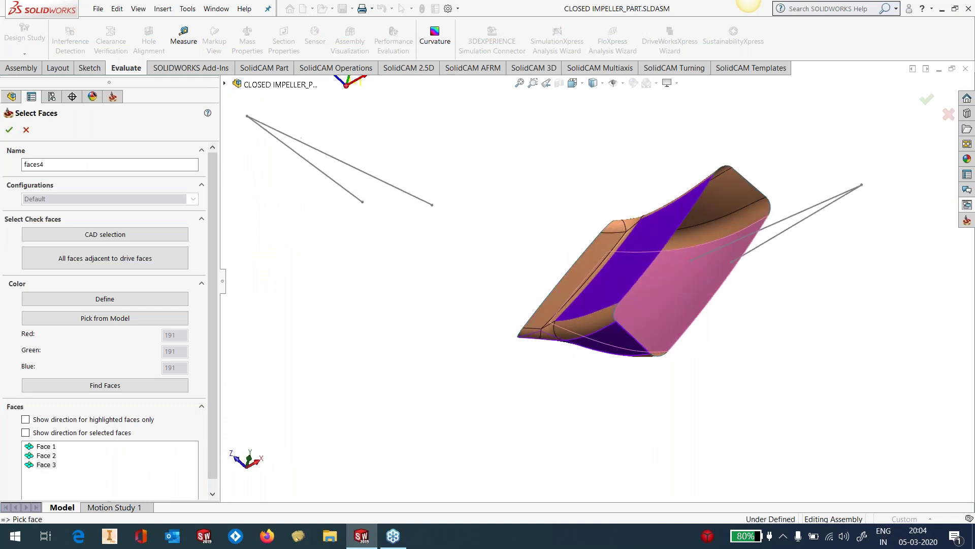
pyautogui.click(716, 200)
pyautogui.scroll(-5, 654, 235)
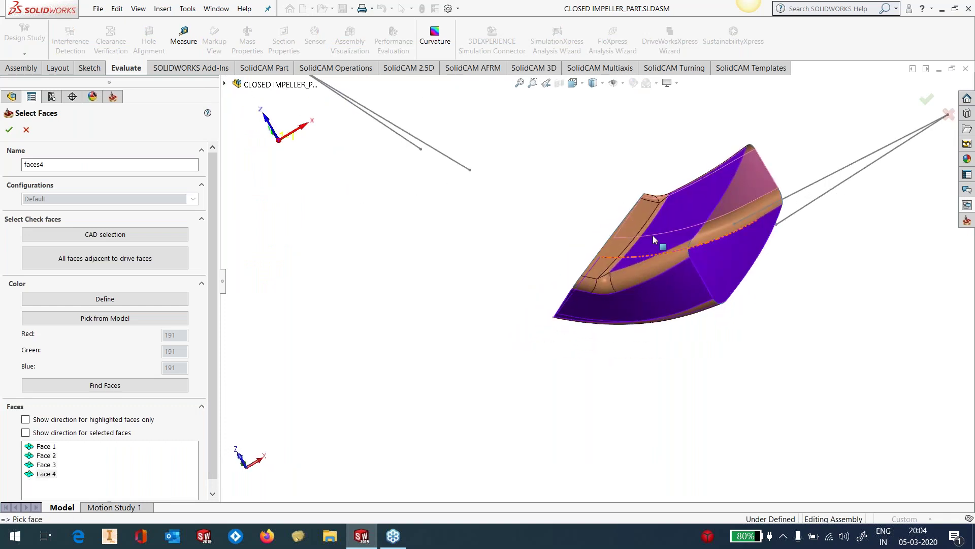
pyautogui.click(654, 245)
pyautogui.scroll(5, 555, 381)
pyautogui.moveTo(630, 296); pyautogui.dragTo(594, 317, button='middle')
pyautogui.click(9, 131)
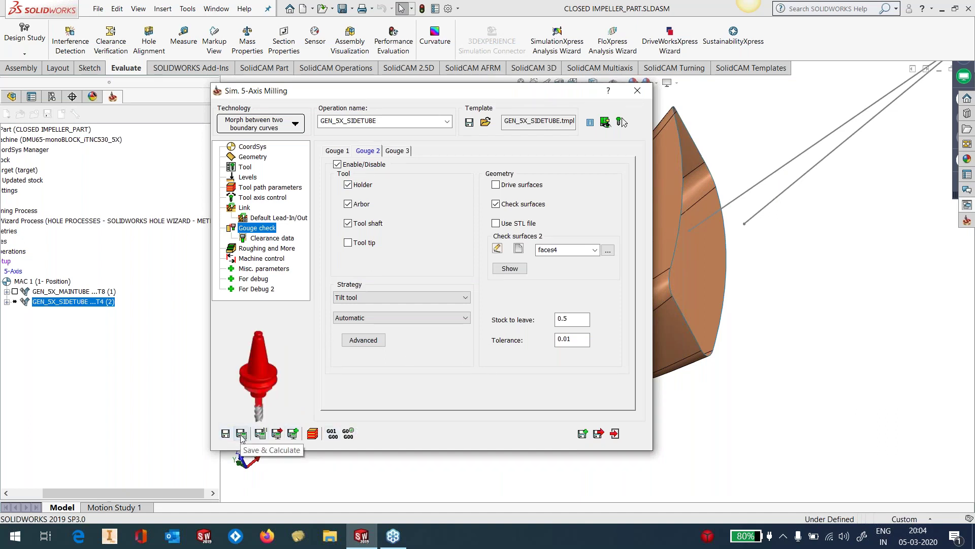
# Step: Save and calculate the GEN_5X_SIDETUBE operation and view its toolpath inside the channel
pyautogui.click(242, 433)
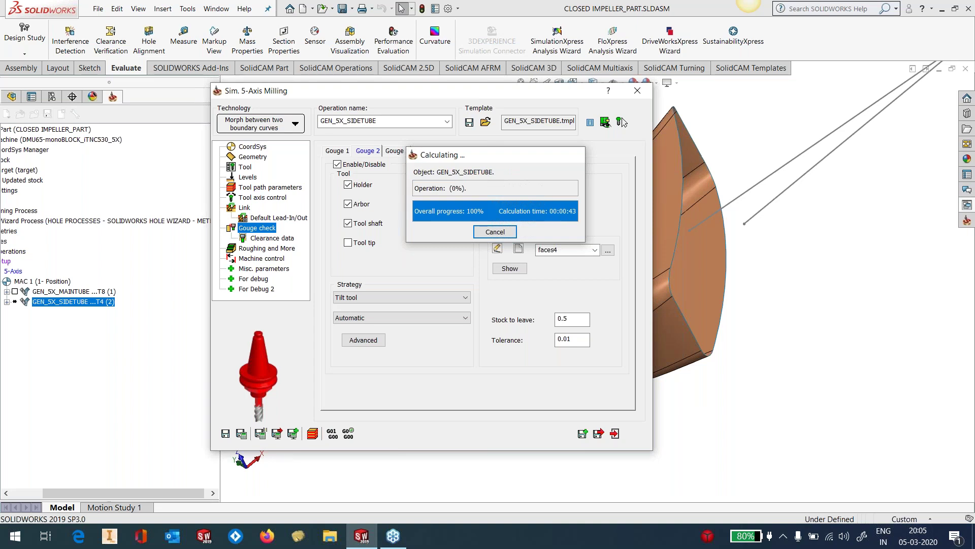
pyautogui.moveTo(798, 271); pyautogui.dragTo(554, 350, button='middle')
pyautogui.scroll(4, 598, 281)
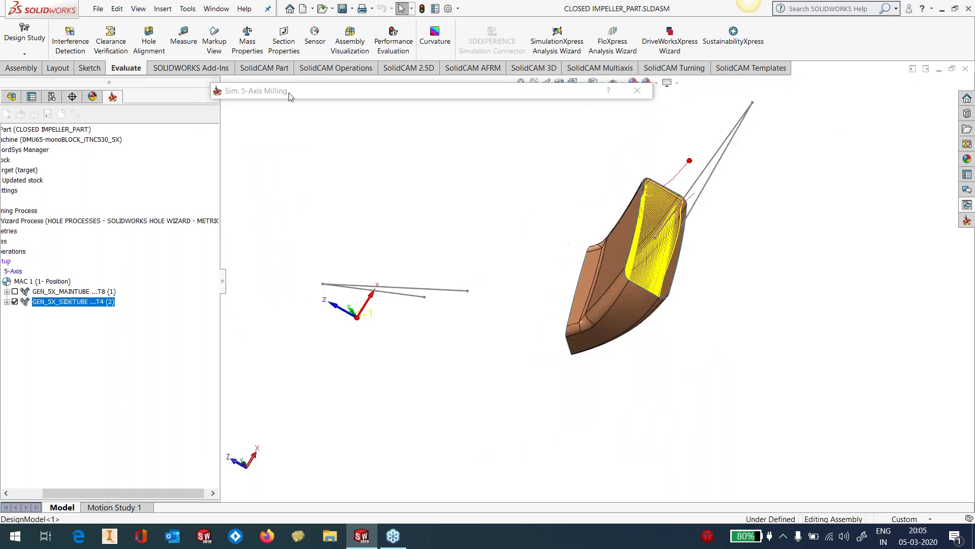
# Step: Check the machine simulation options in the SolidCAM settings, including the solid verification and target loading choices
pyautogui.click(189, 9)
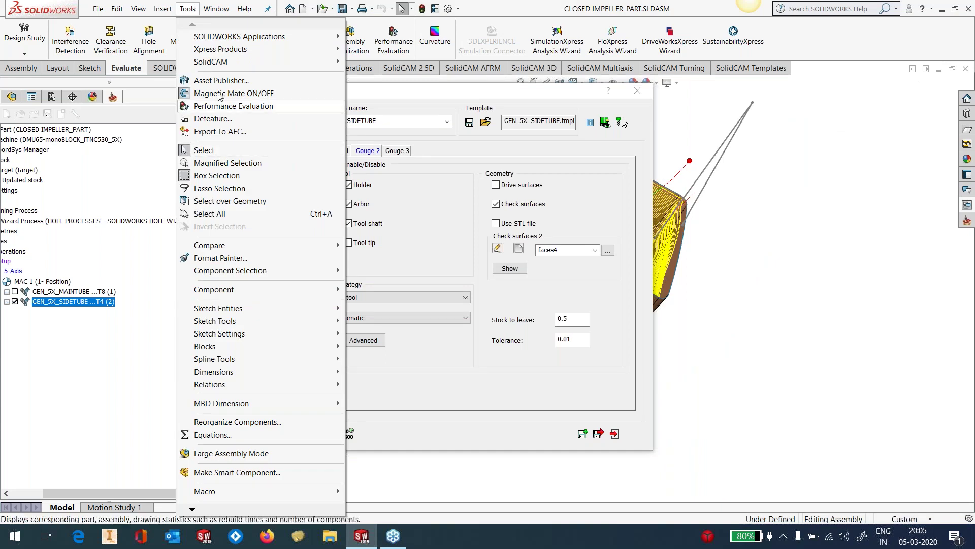
pyautogui.click(641, 90)
pyautogui.click(641, 90)
pyautogui.click(188, 12)
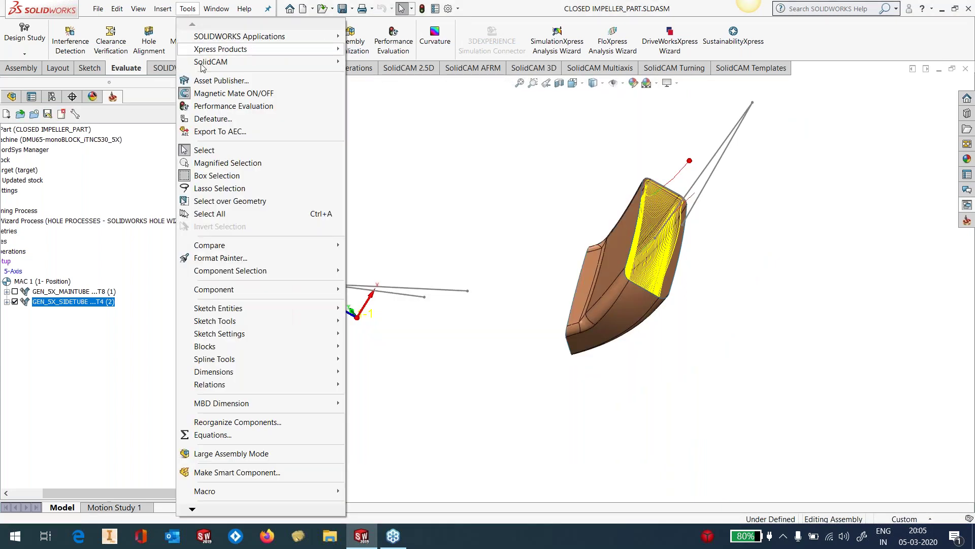
pyautogui.moveTo(219, 62)
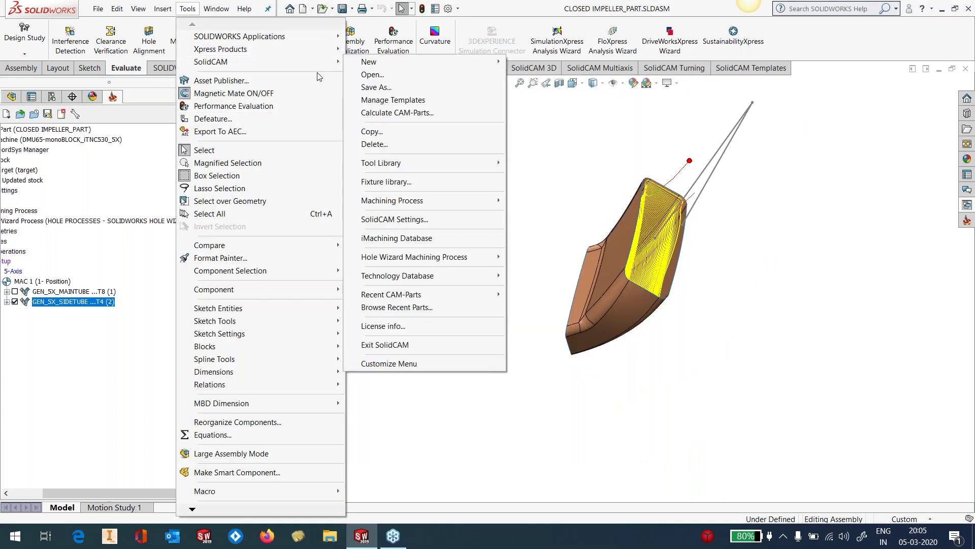
pyautogui.click(411, 220)
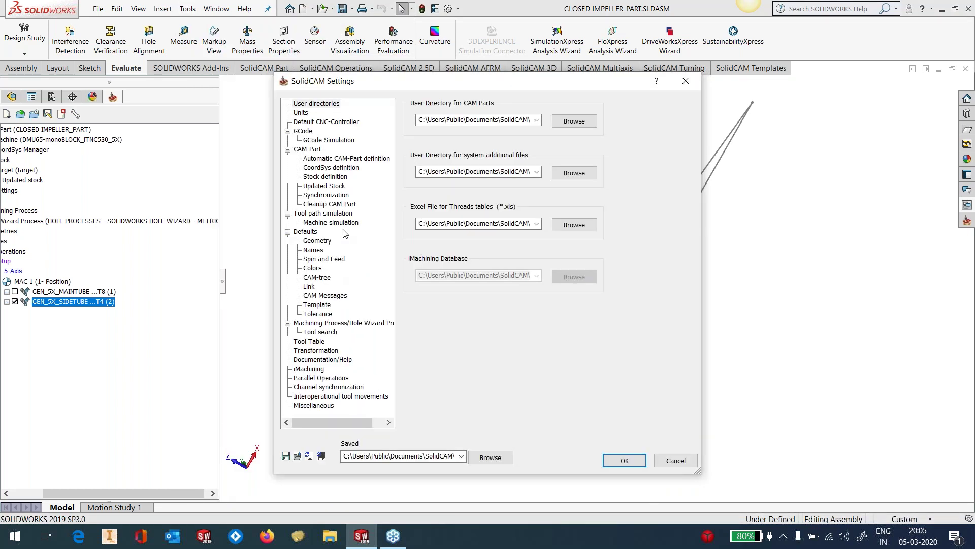
pyautogui.click(344, 226)
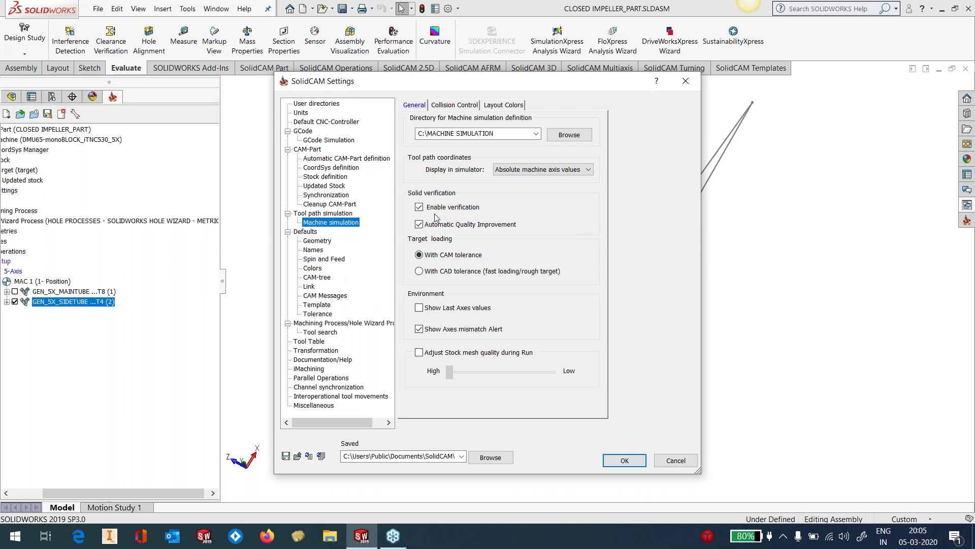
pyautogui.click(610, 465)
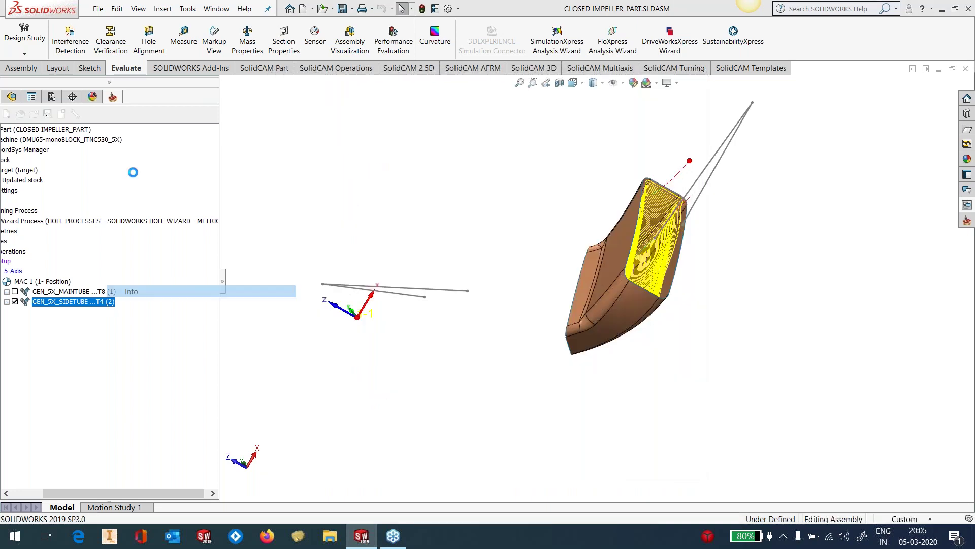
# Step: Run the Machine Simulation of the GEN_5X_SIDETUBE operation close up on the impeller, and exit the simulation
pyautogui.click(105, 6)
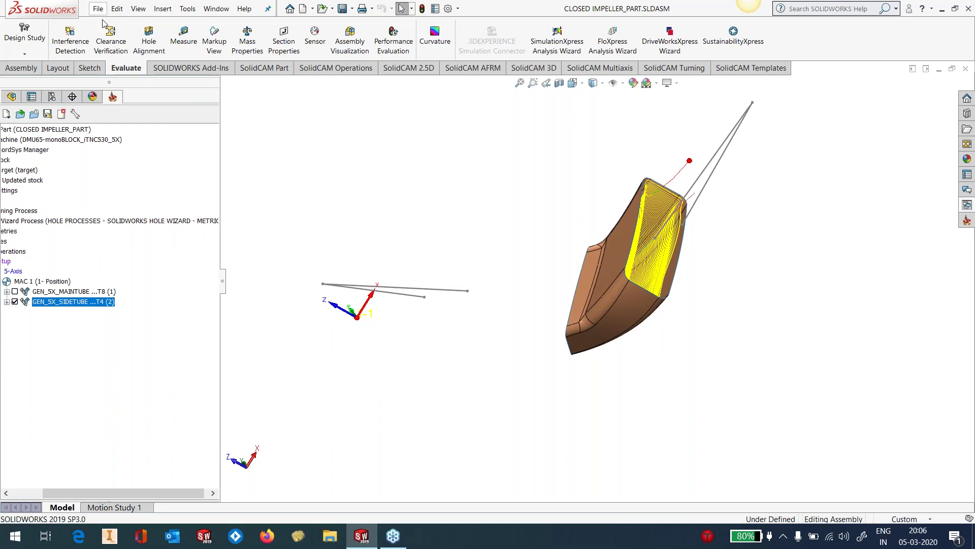
pyautogui.rightClick(79, 303)
pyautogui.click(115, 200)
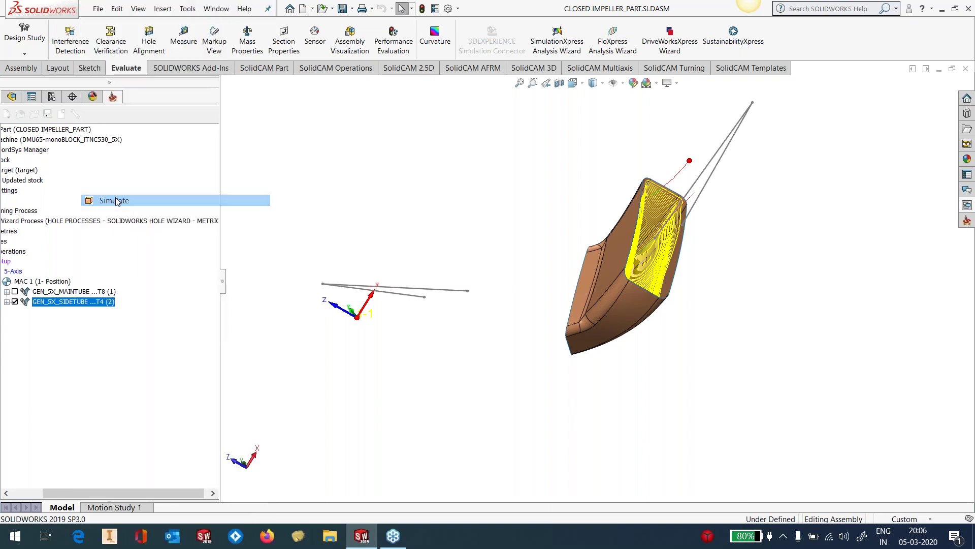
pyautogui.click(191, 229)
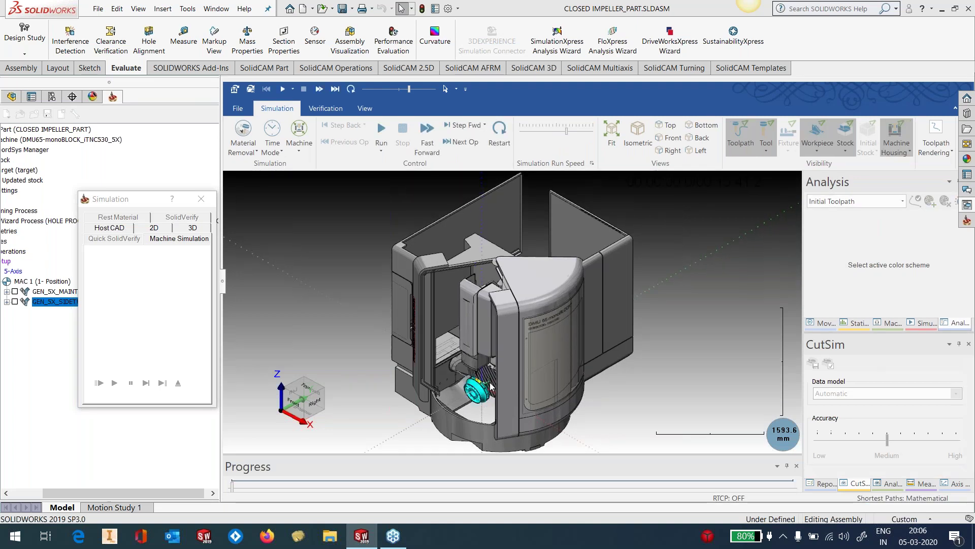
pyautogui.scroll(5, 490, 381)
pyautogui.moveTo(486, 385); pyautogui.dragTo(481, 406, button='middle')
pyautogui.scroll(-3, 479, 407)
pyautogui.scroll(4, 479, 407)
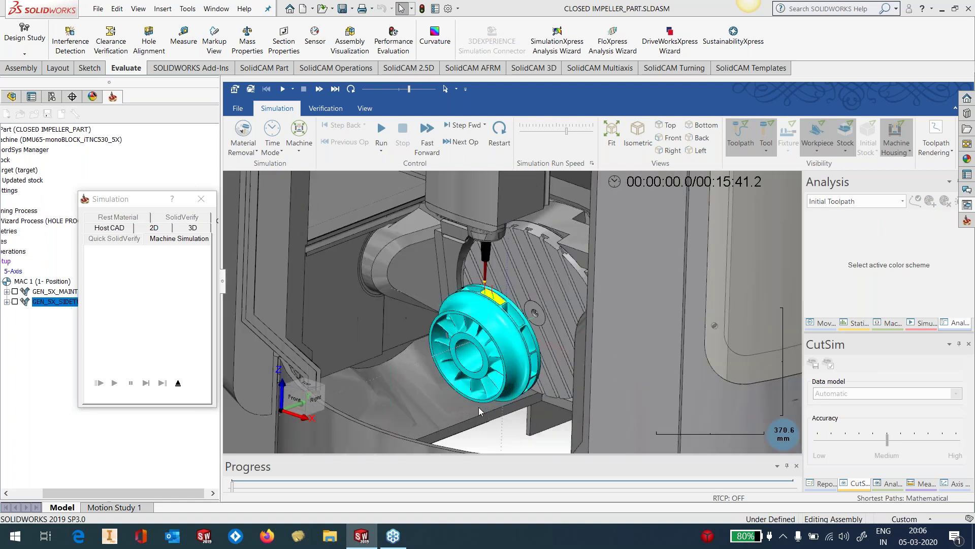
pyautogui.scroll(1, 479, 407)
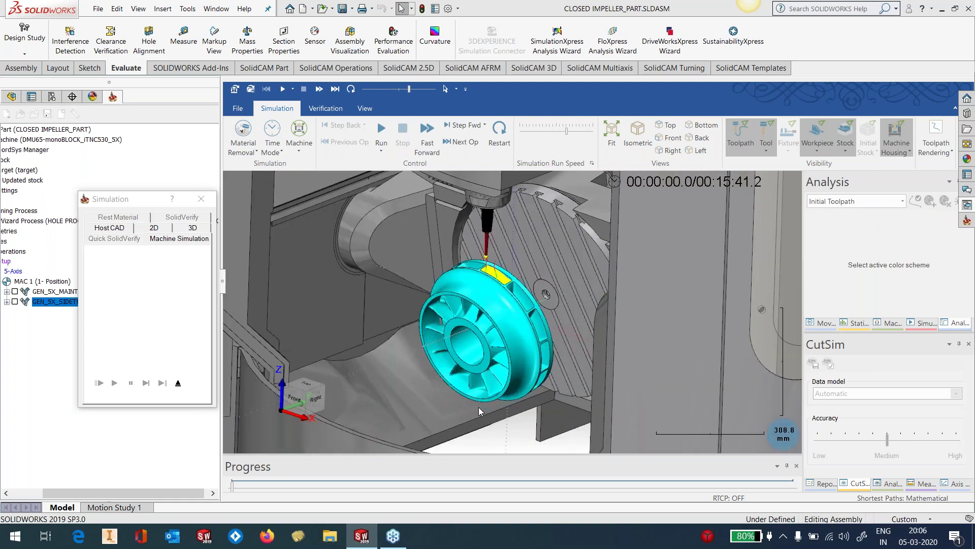
pyautogui.click(380, 132)
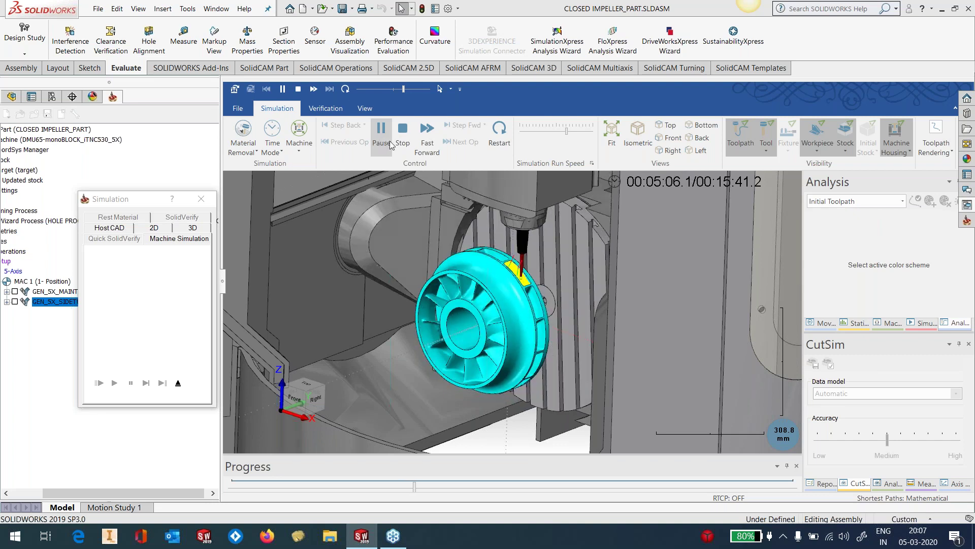
pyautogui.click(403, 137)
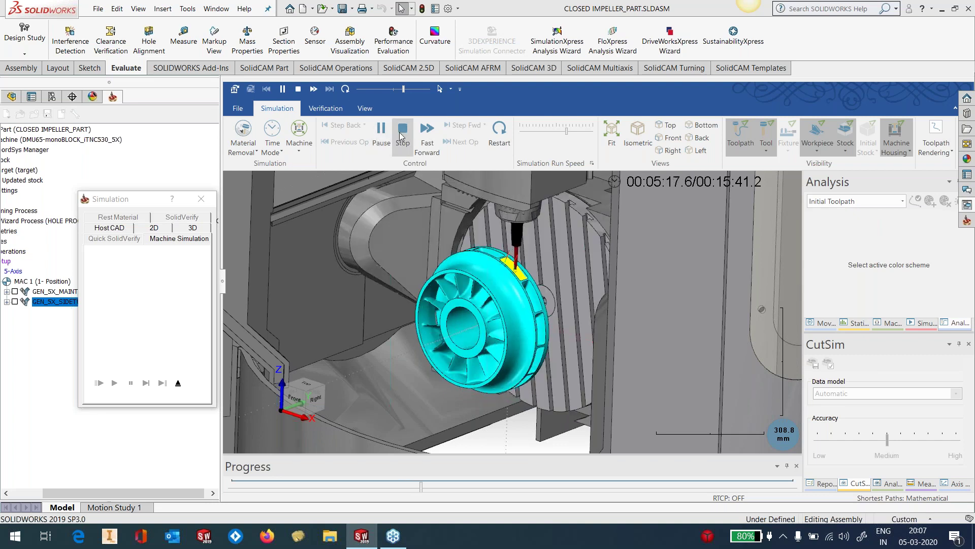
pyautogui.click(178, 383)
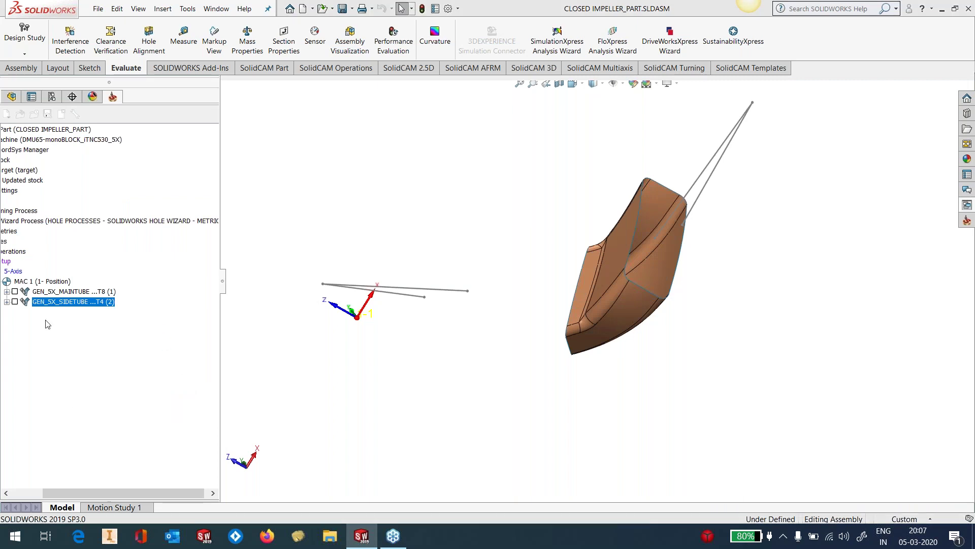
# Step: Display the GEN_5X_SIDETUBE and GEN_5X_MAINTUBE toolpaths together in the channel and hide both again
pyautogui.click(15, 301)
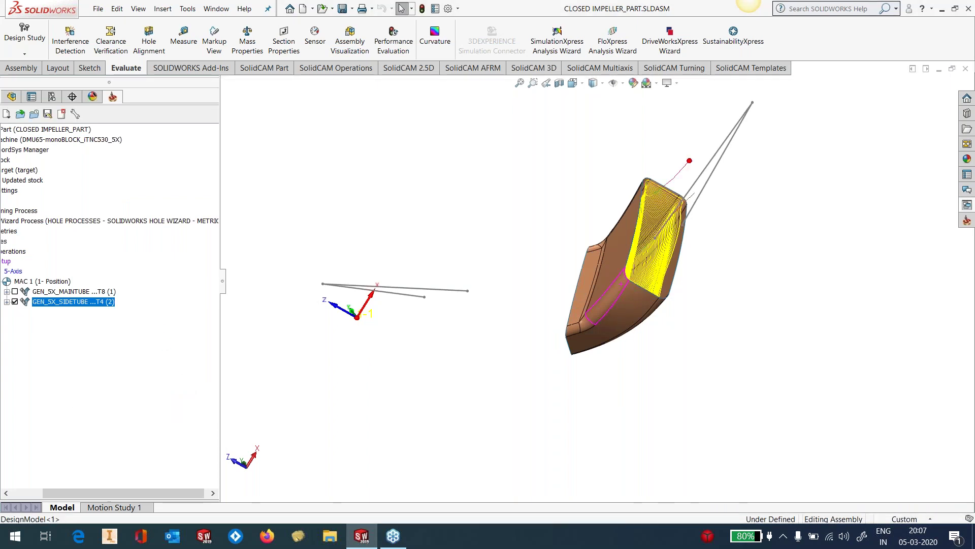
pyautogui.moveTo(592, 297); pyautogui.dragTo(643, 300, button='middle')
pyautogui.click(15, 292)
pyautogui.scroll(-5, 605, 306)
pyautogui.moveTo(605, 305); pyautogui.dragTo(576, 325, button='middle')
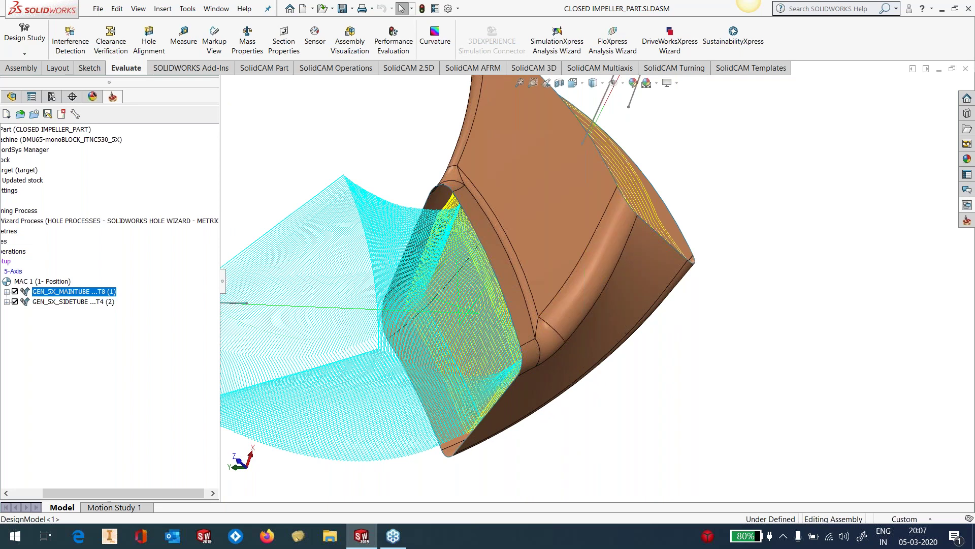
pyautogui.click(15, 291)
pyautogui.click(15, 301)
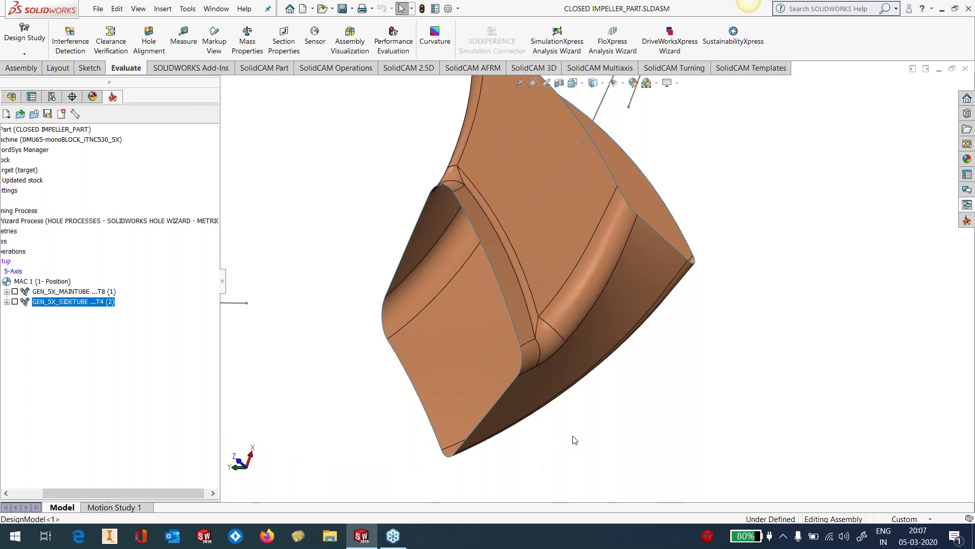
pyautogui.scroll(2, 574, 440)
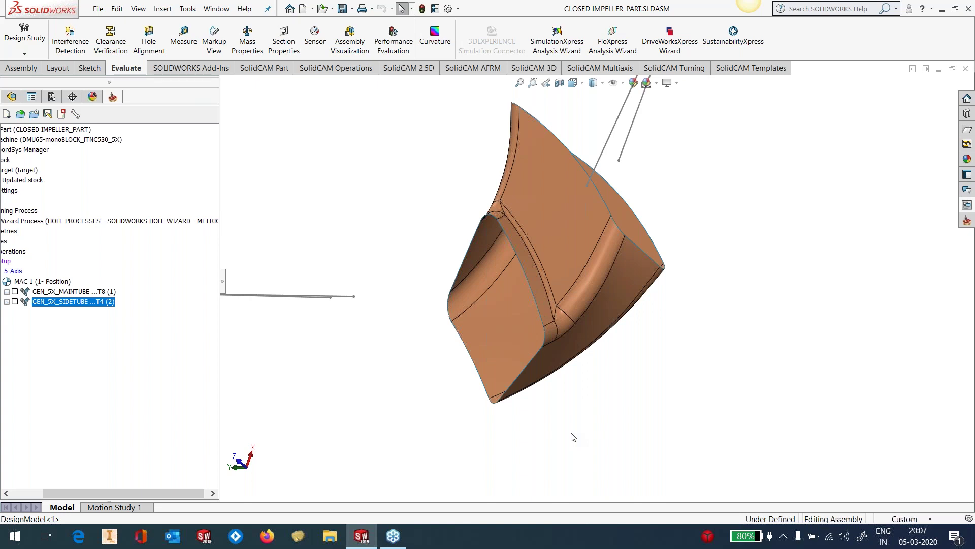
# Step: Add a GEN_5X_OVERLAP operation from the operation templates and set its drive surface to faces3
pyautogui.click(967, 189)
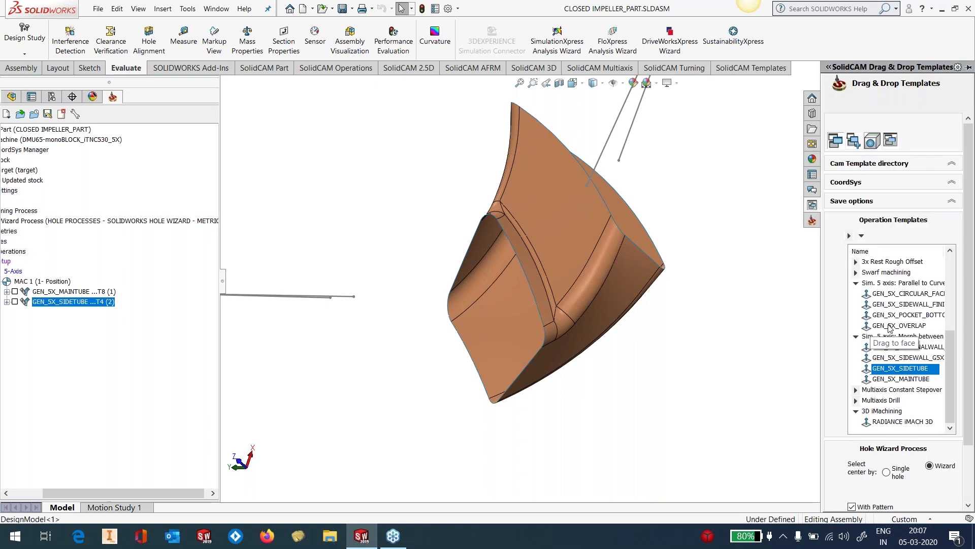
pyautogui.click(890, 327)
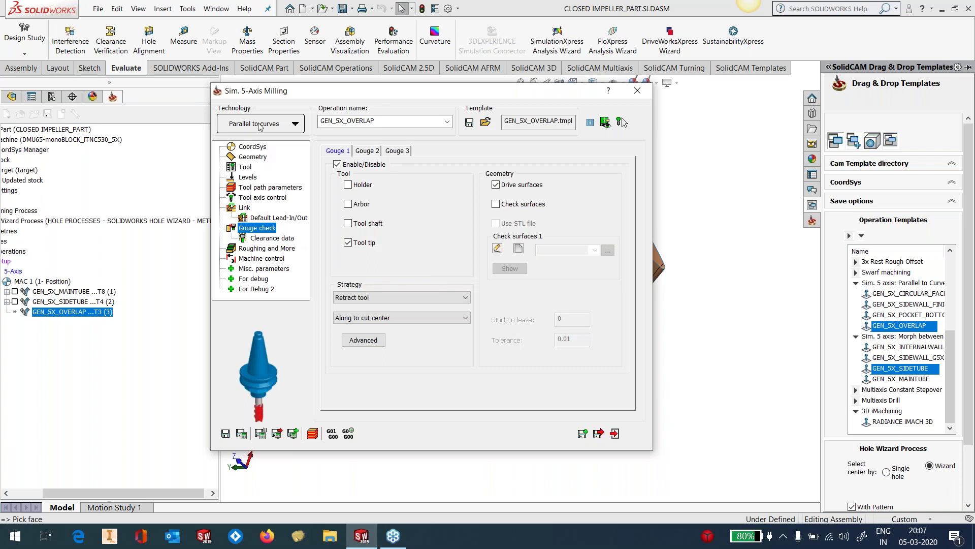
pyautogui.click(253, 156)
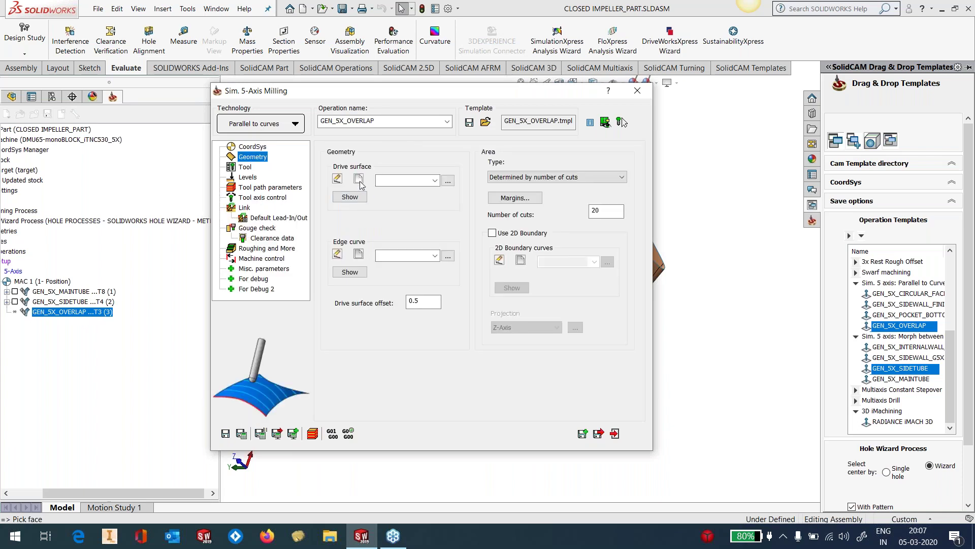
pyautogui.click(7, 303)
pyautogui.click(7, 303)
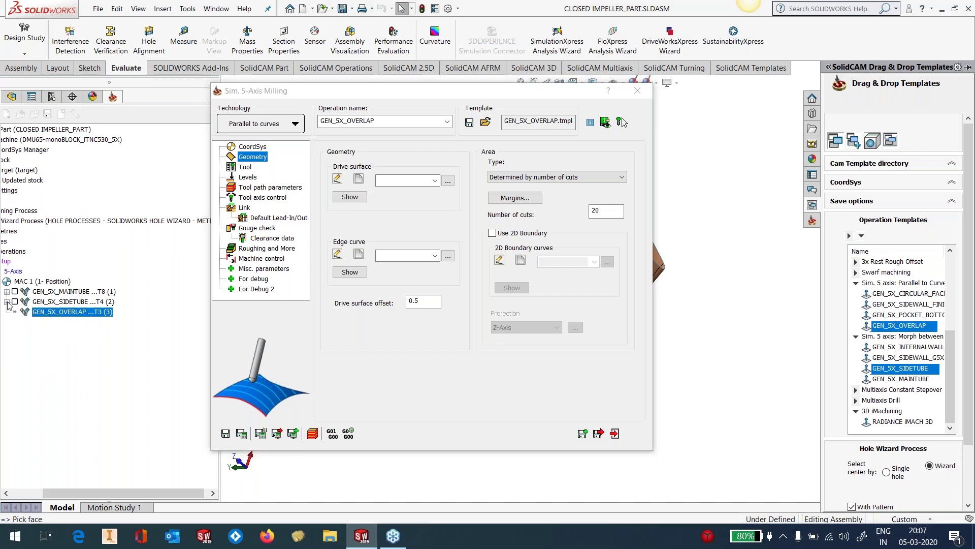
pyautogui.click(435, 181)
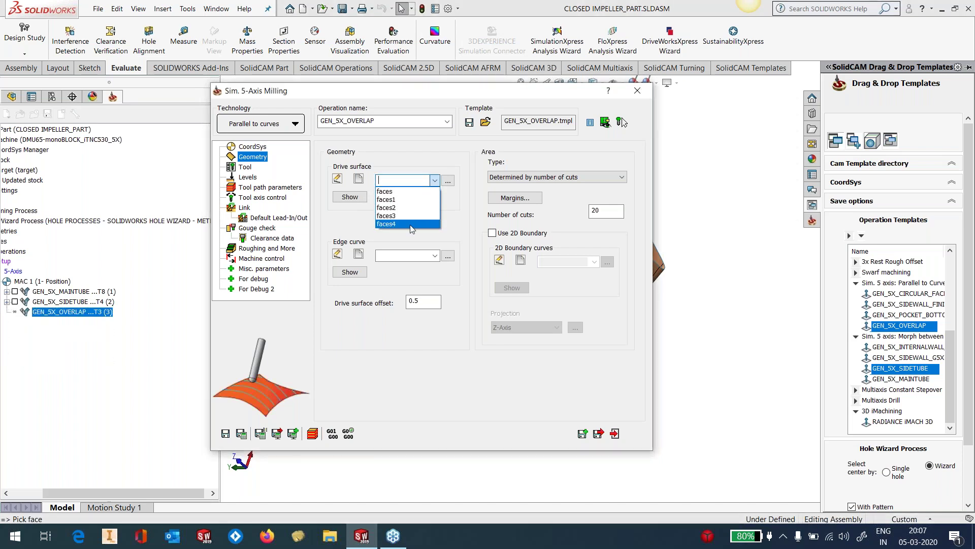
pyautogui.click(407, 215)
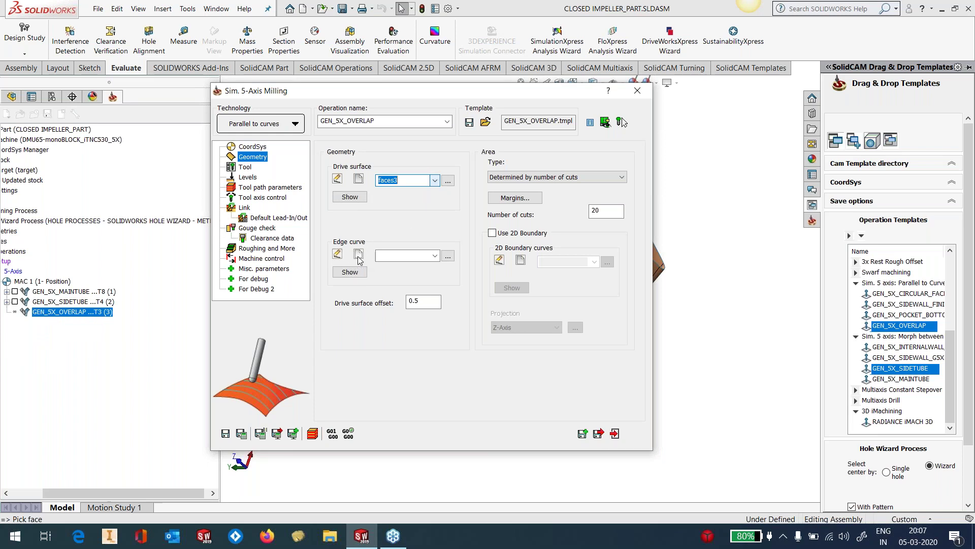
# Step: Set the overlap operation's edge curve to contour4 and preview that curve on the model
pyautogui.click(13, 313)
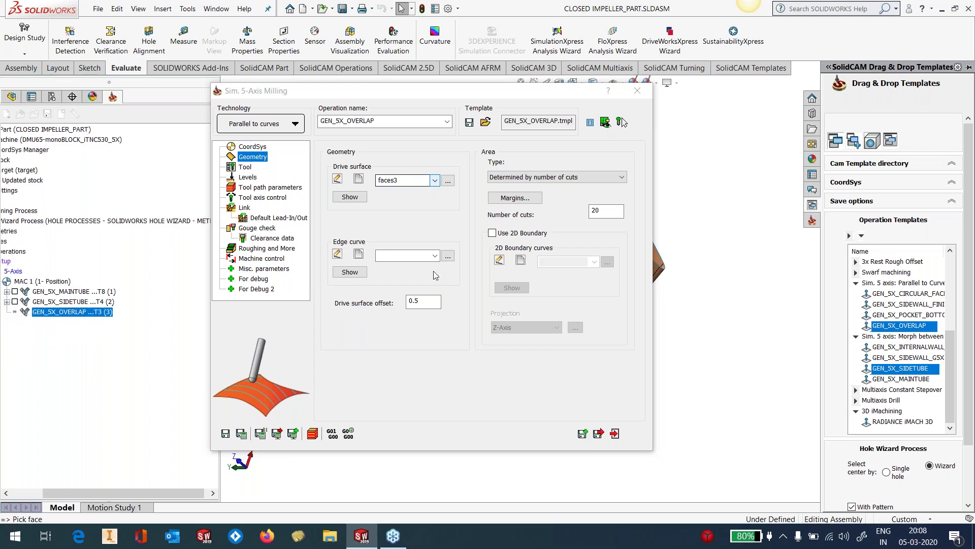
pyautogui.click(435, 256)
pyautogui.click(385, 289)
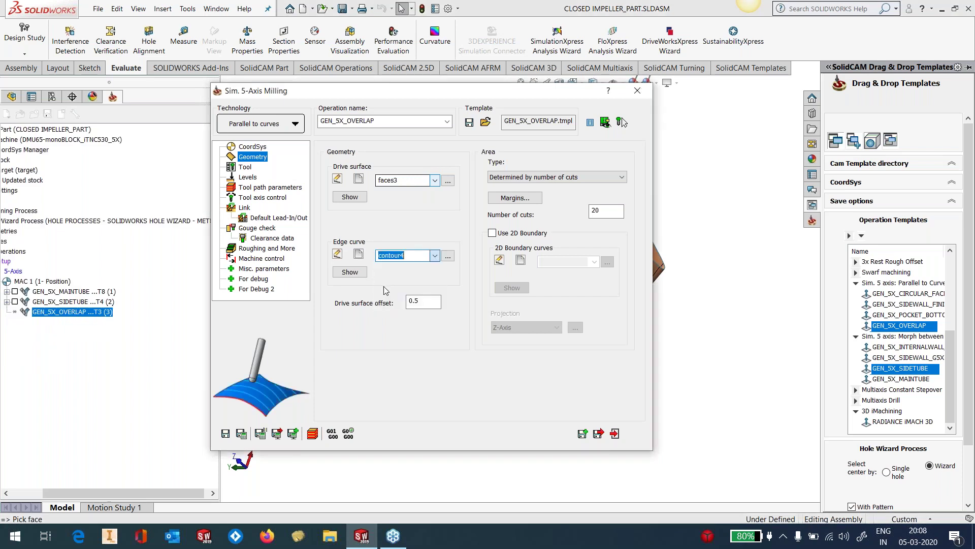
pyautogui.click(350, 272)
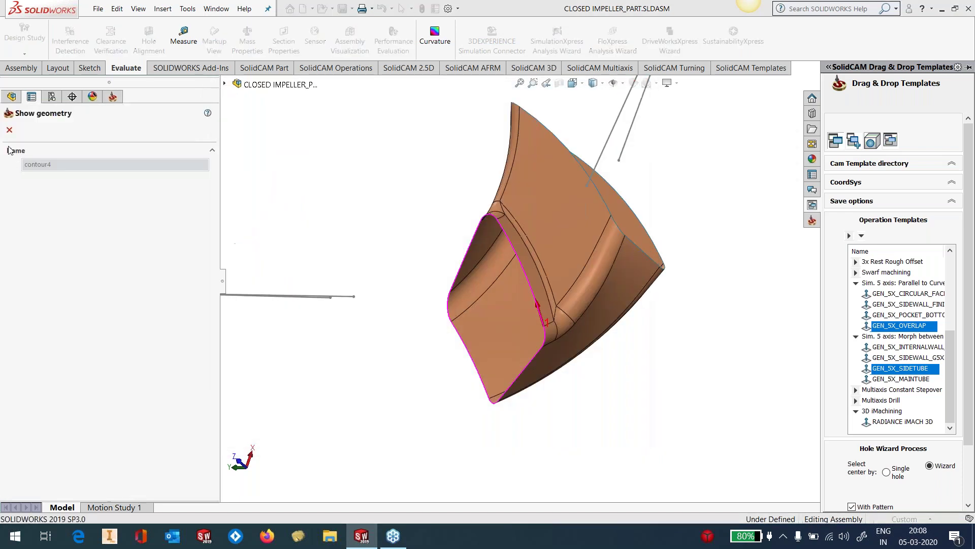
pyautogui.click(9, 129)
# Step: Review the overlap operation's number of cuts and maximum step over
pyautogui.click(245, 168)
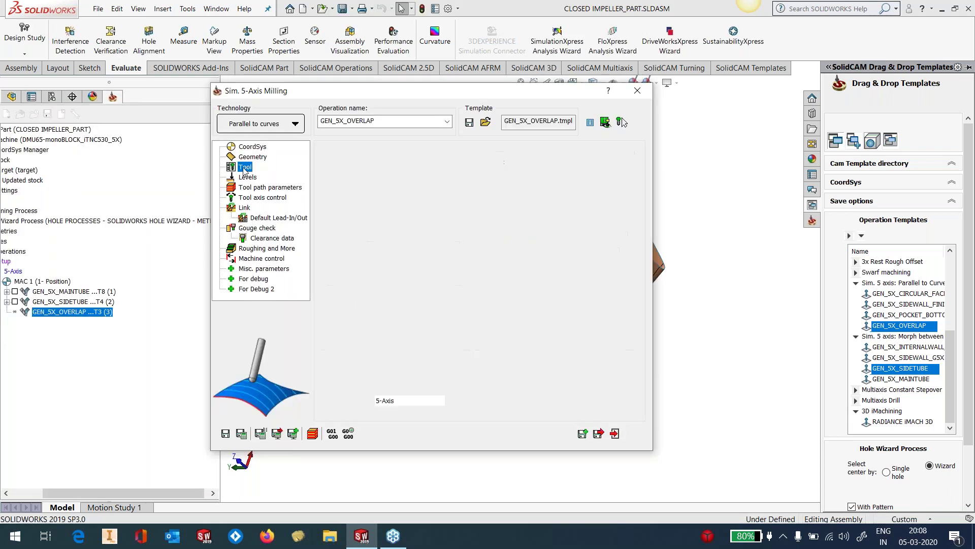
pyautogui.click(252, 157)
pyautogui.doubleClick(594, 213)
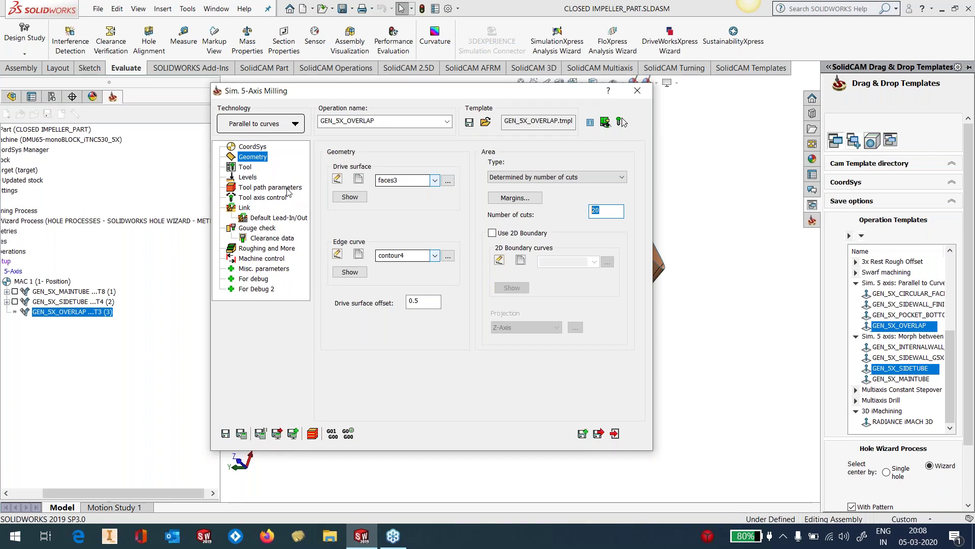
pyautogui.click(270, 187)
pyautogui.doubleClick(429, 293)
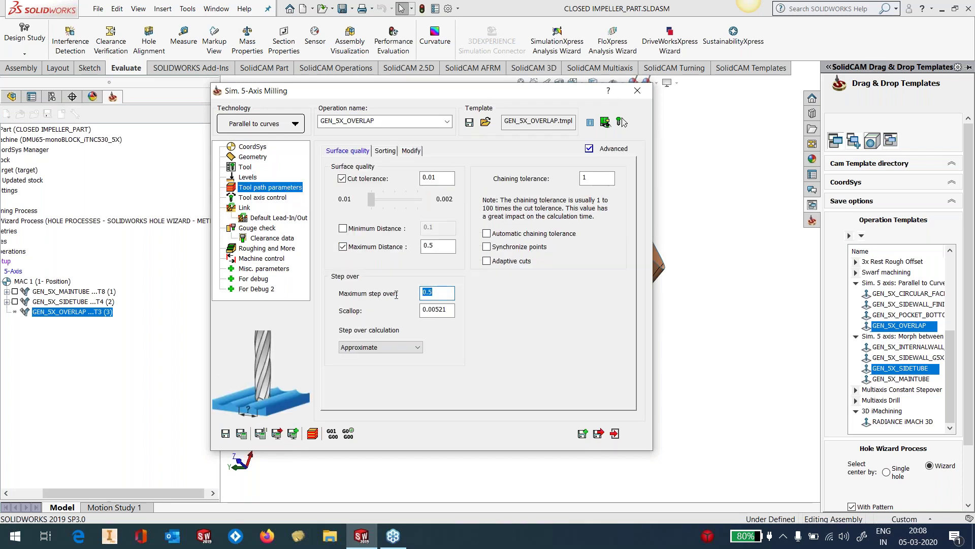
# Step: Set Check surfaces 2 of the overlap operation's second gouge check to faces4
pyautogui.click(257, 228)
pyautogui.click(367, 151)
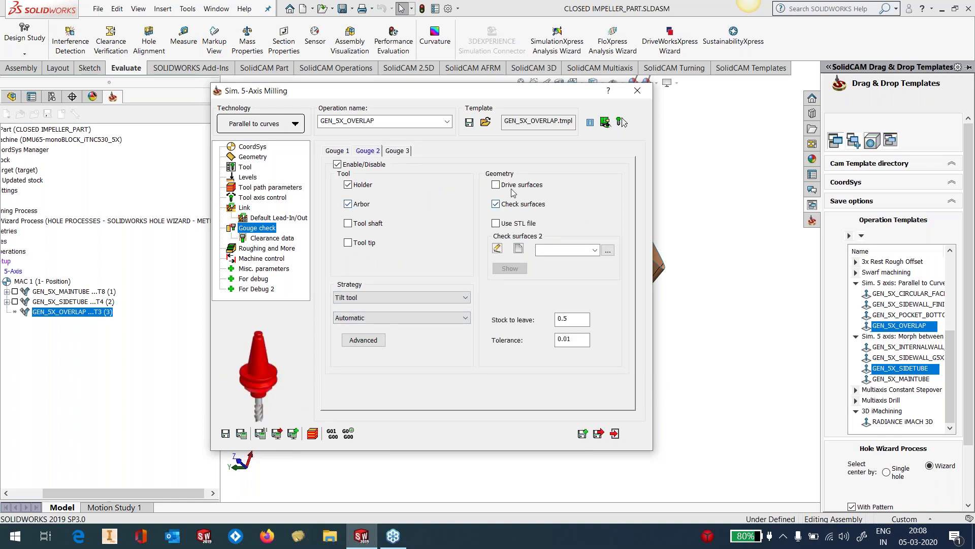
pyautogui.click(593, 250)
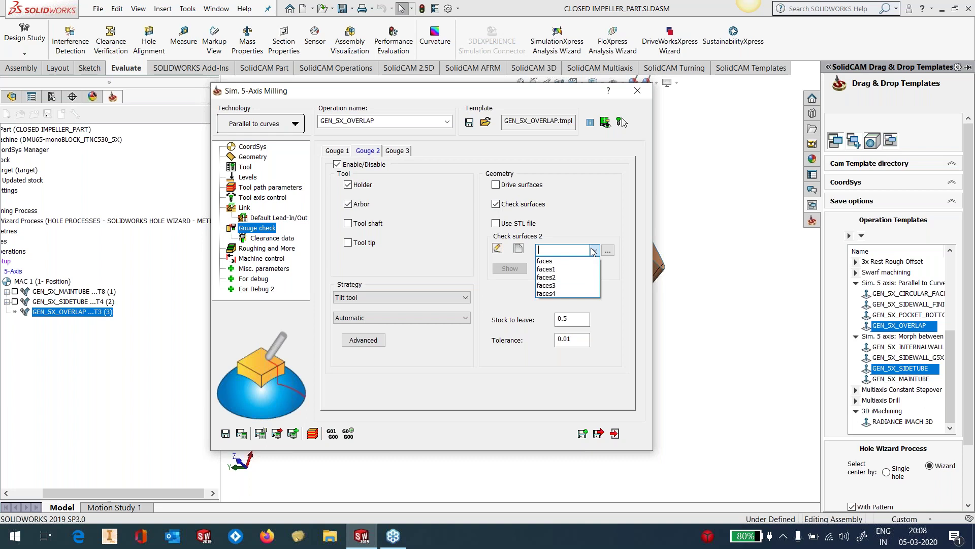
pyautogui.click(561, 290)
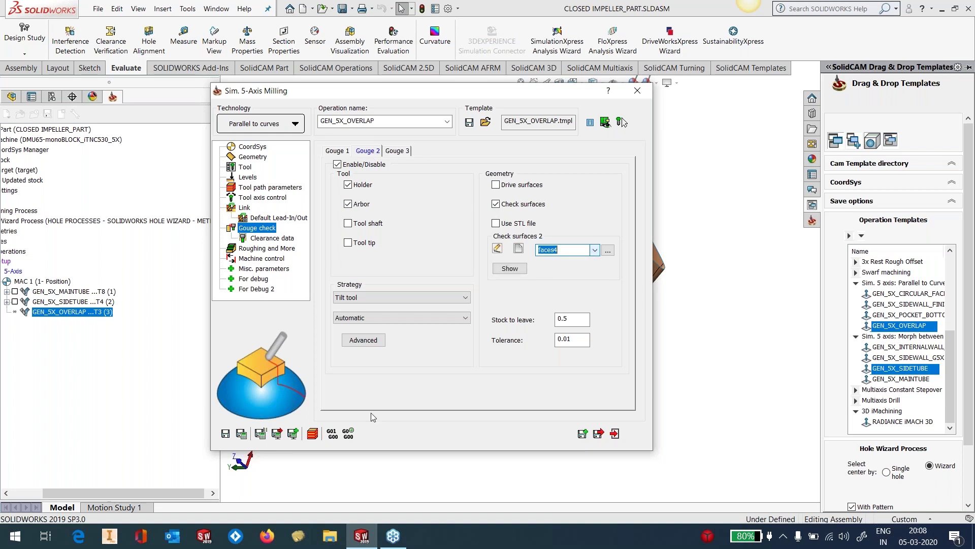
# Step: Set the overlap operation's tilt curve to contour5 and preview that curve on the model
pyautogui.click(225, 433)
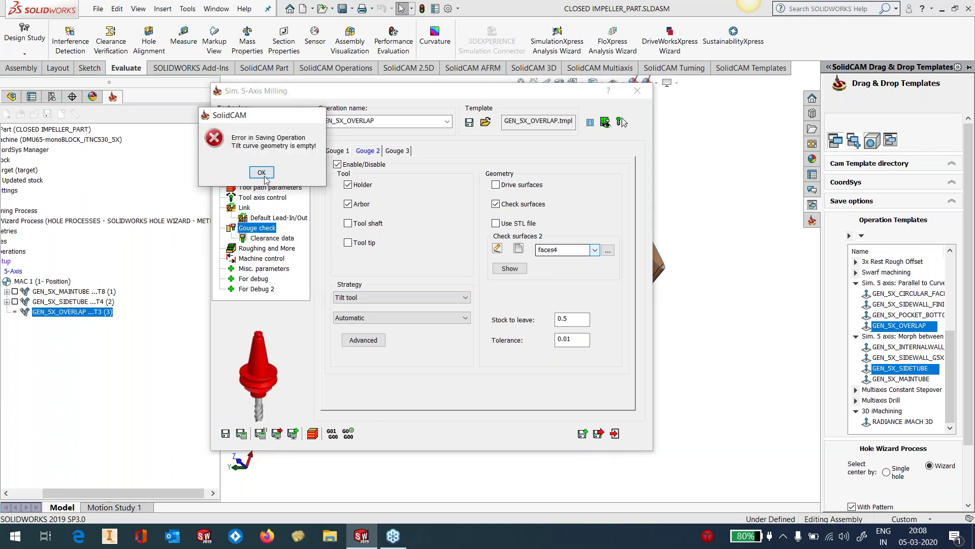
pyautogui.click(261, 172)
pyautogui.click(269, 197)
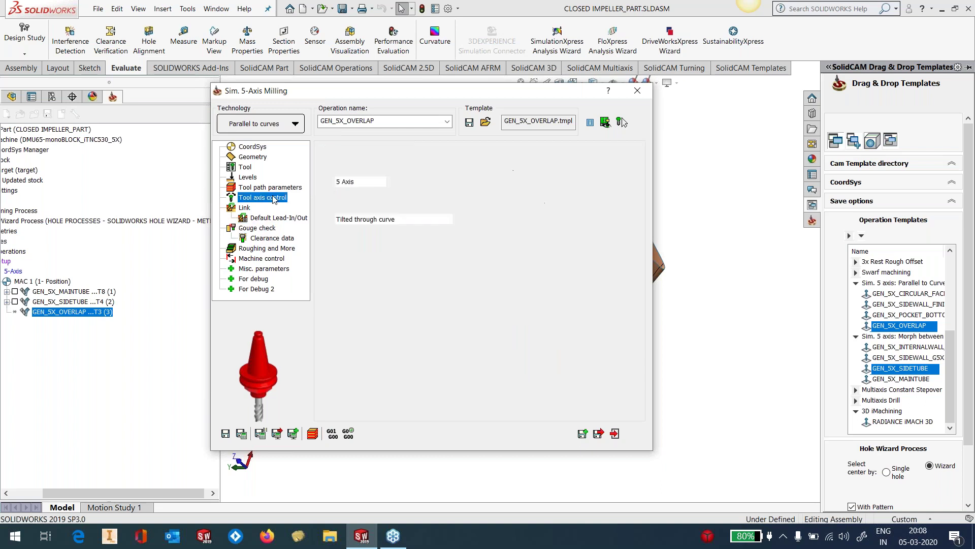
pyautogui.click(367, 150)
pyautogui.click(607, 181)
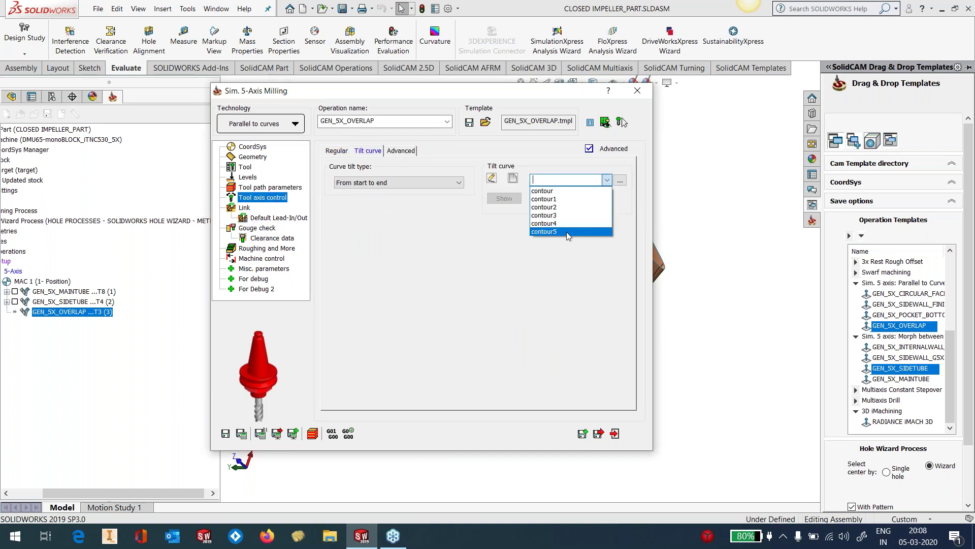
pyautogui.click(546, 205)
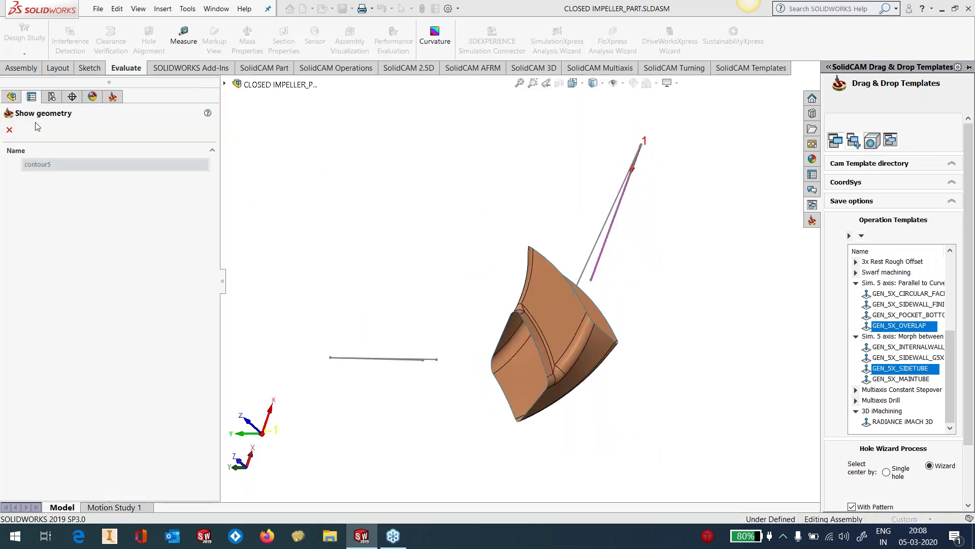
pyautogui.click(10, 130)
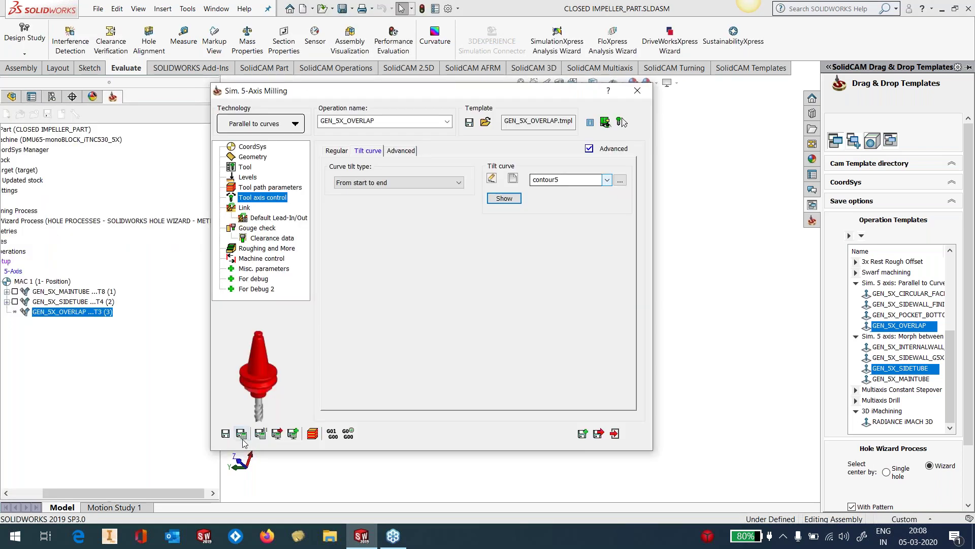
# Step: Save and calculate the overlap operation, close its settings and display its tool path on the model
pyautogui.click(242, 436)
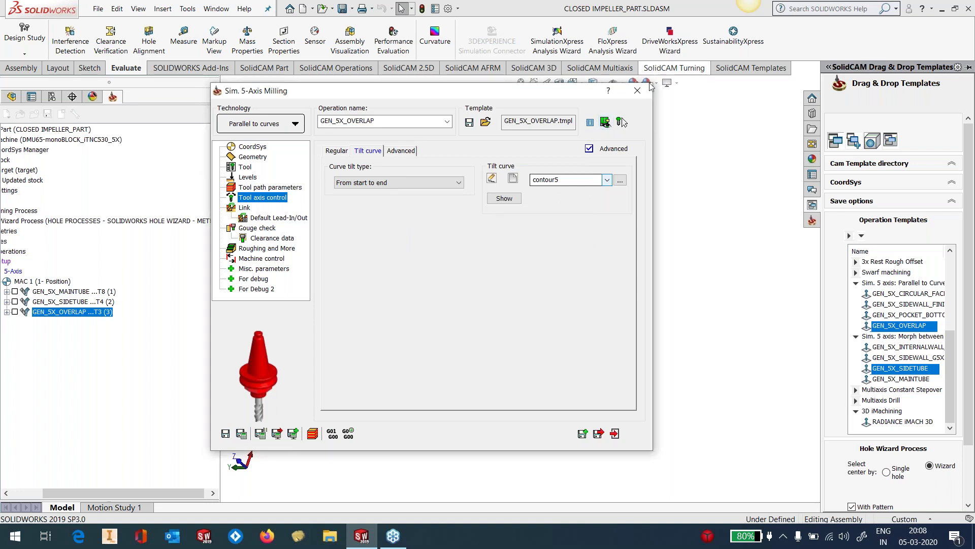
pyautogui.click(641, 100)
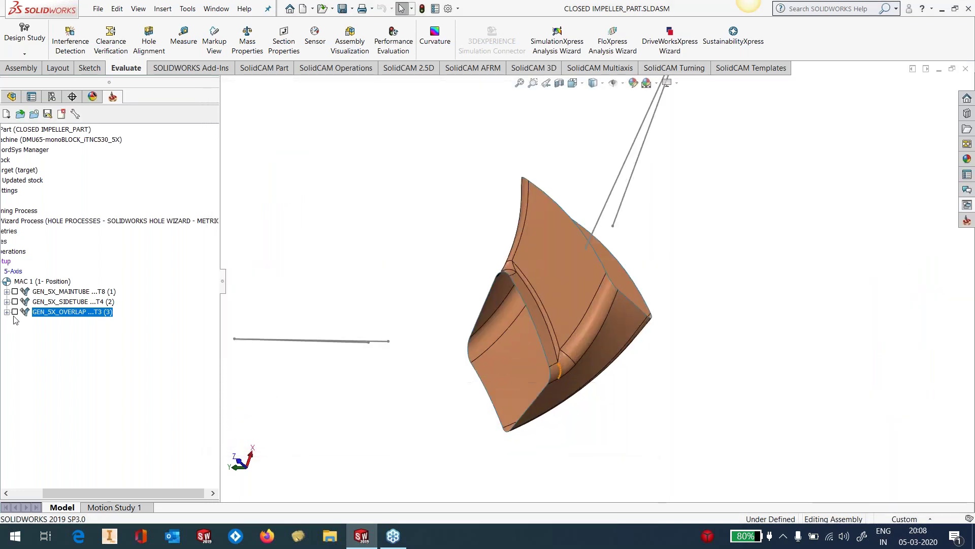
pyautogui.click(15, 311)
pyautogui.moveTo(567, 401); pyautogui.dragTo(589, 356, button='middle')
# Step: Run the machine simulation of the GEN_5X_OVERLAP operation, viewing the impeller close up
pyautogui.rightClick(100, 311)
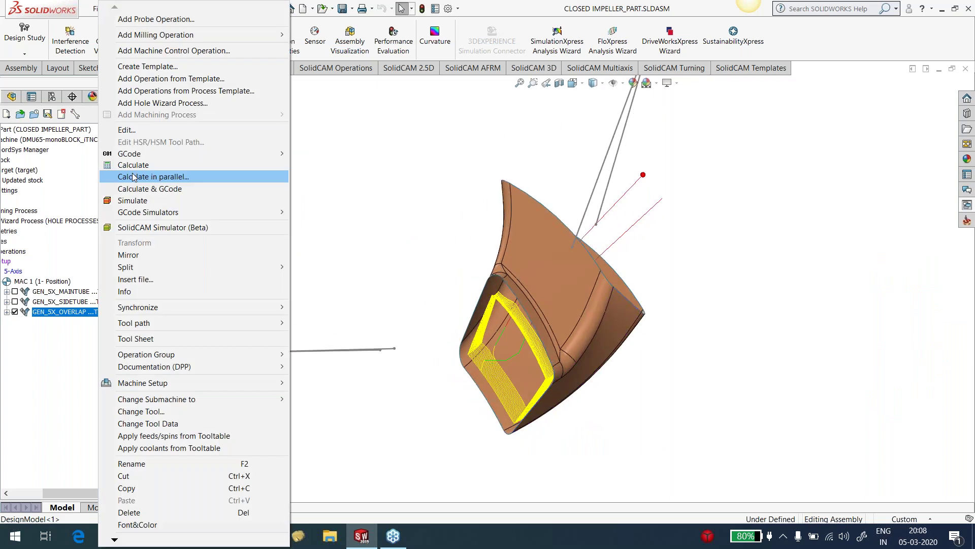
pyautogui.click(138, 204)
pyautogui.click(181, 231)
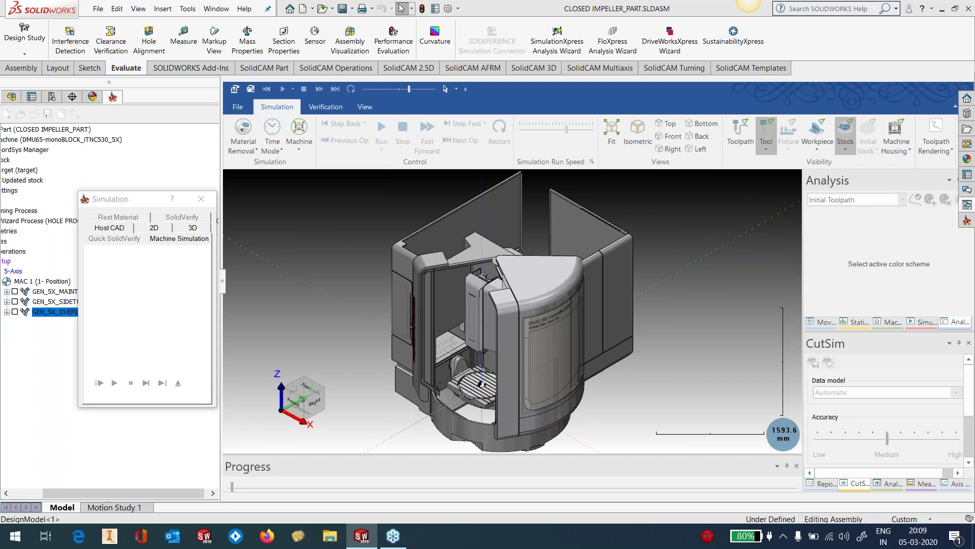
pyautogui.scroll(10, 457, 407)
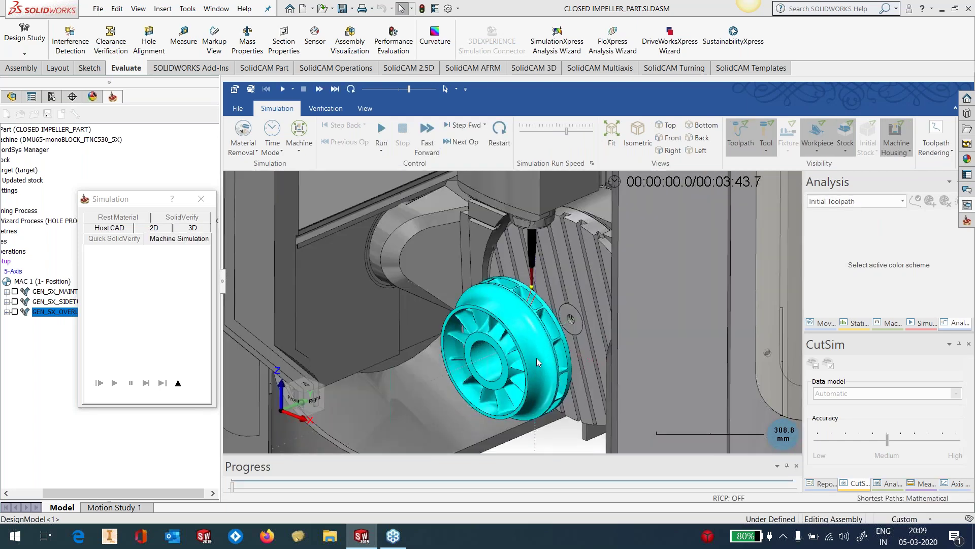
pyautogui.click(381, 130)
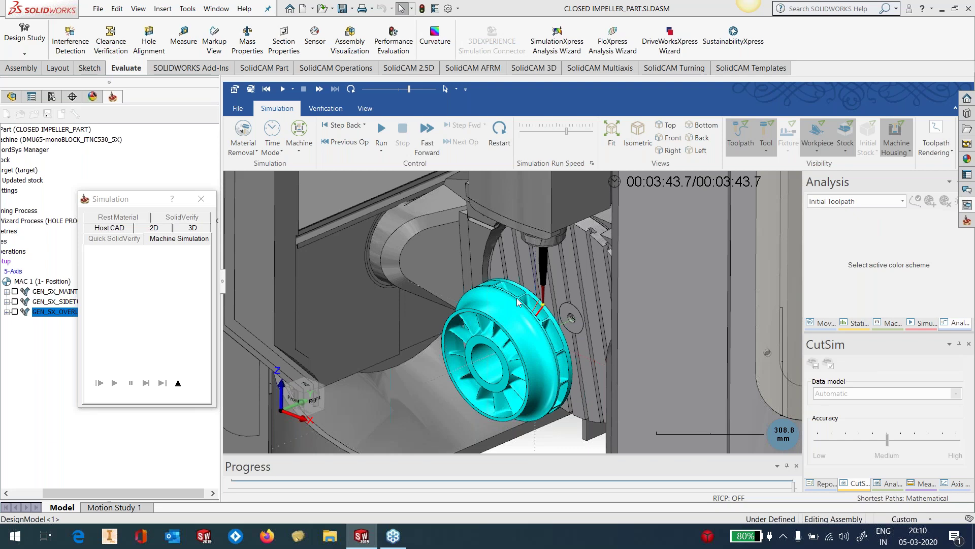
# Step: Examine the final moves of the overlap tool path in the simulation's move list and exit the simulation
pyautogui.click(825, 323)
pyautogui.moveTo(802, 316); pyautogui.dragTo(711, 316)
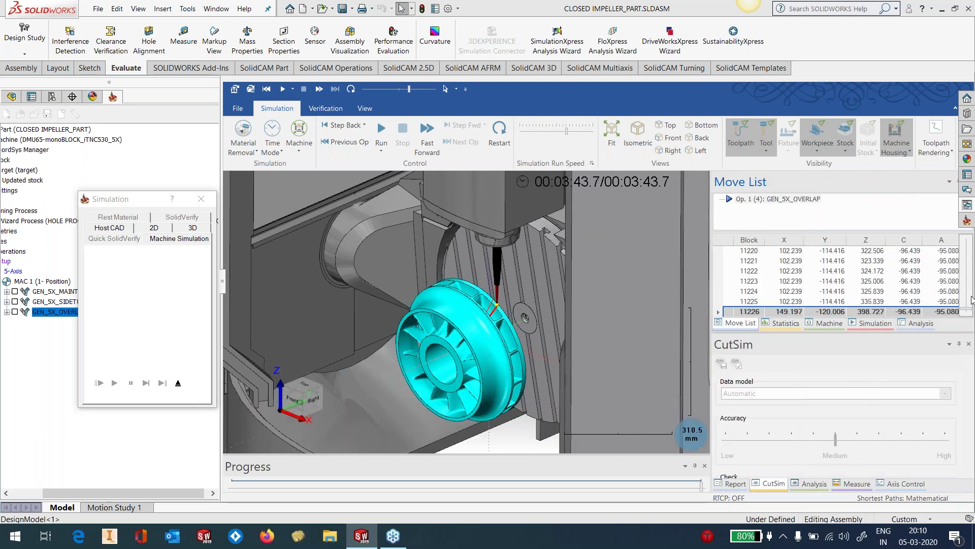
pyautogui.scroll(18, 956, 312)
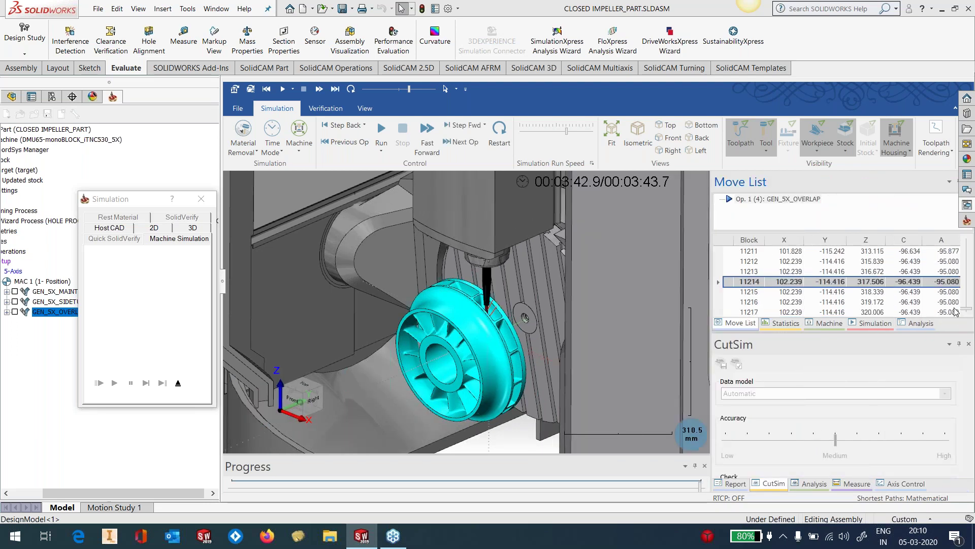
pyautogui.scroll(20, 956, 312)
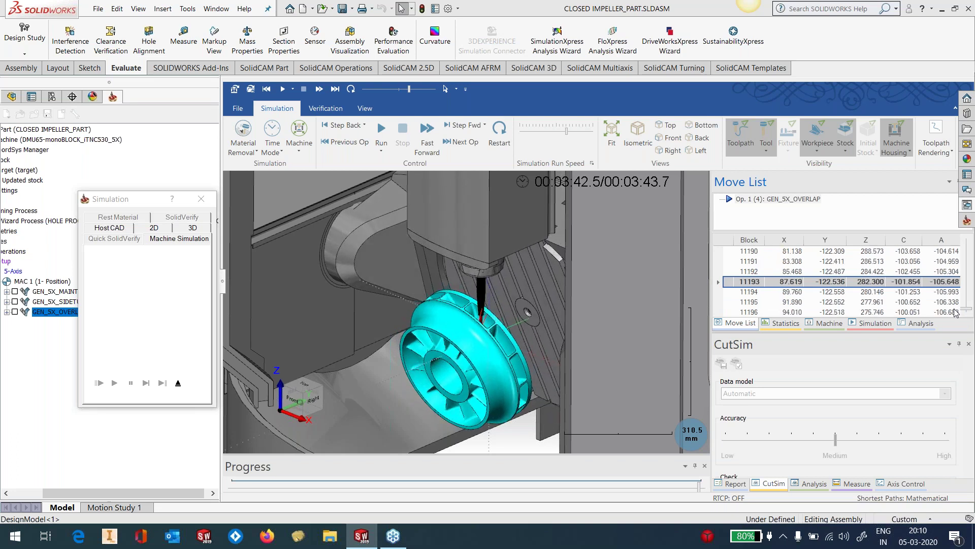
pyautogui.scroll(-6, 956, 312)
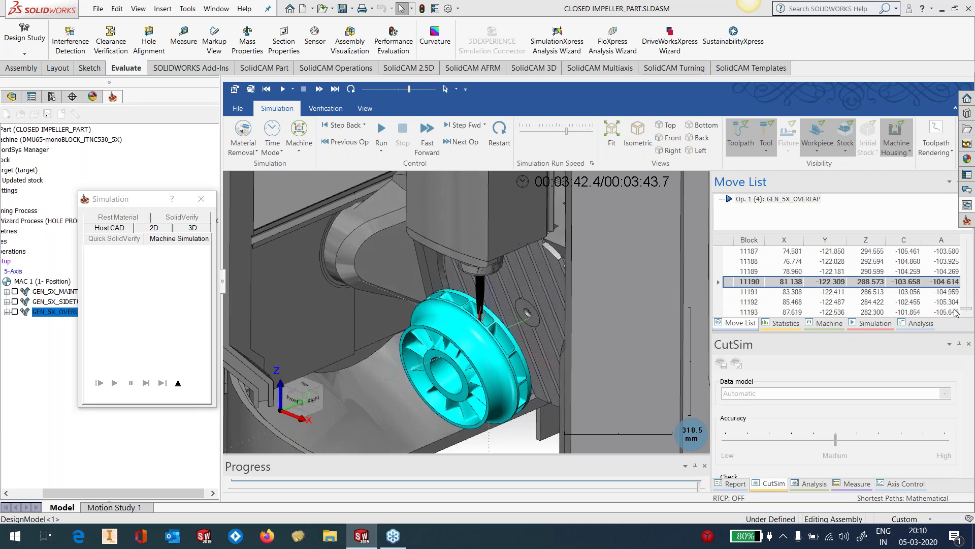
pyautogui.scroll(-1, 956, 312)
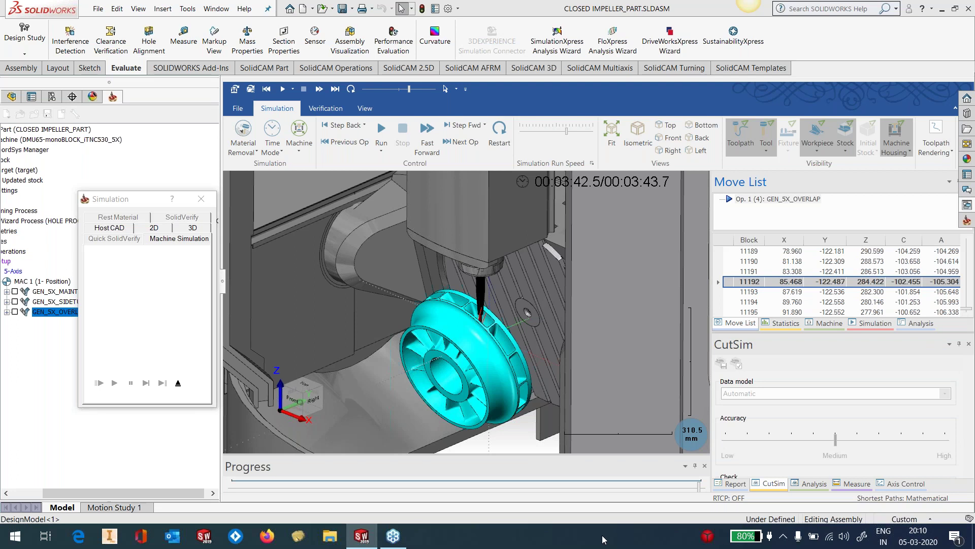
pyautogui.click(178, 382)
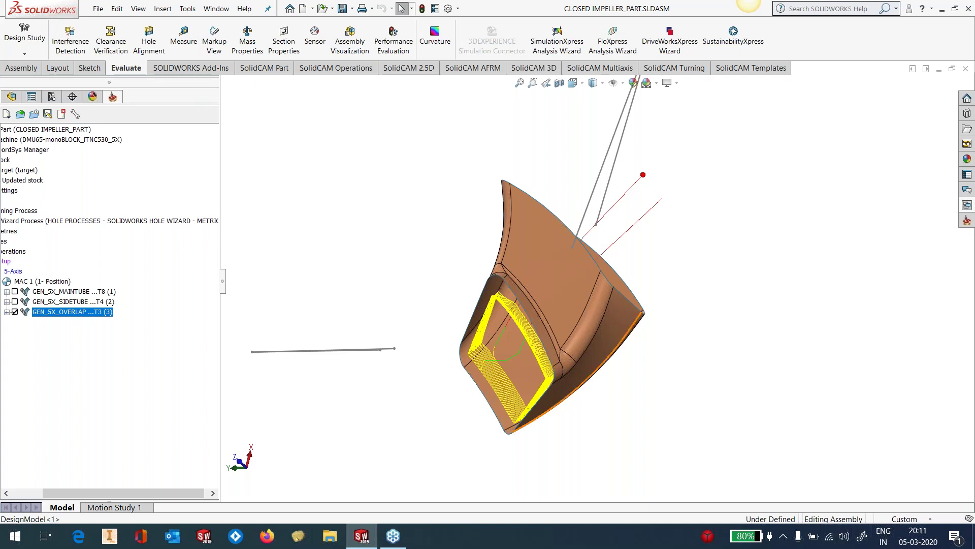
# Step: Show the Split Line1 solid body and hide the LOWER SURFACE body of the impeller model
pyautogui.click(11, 96)
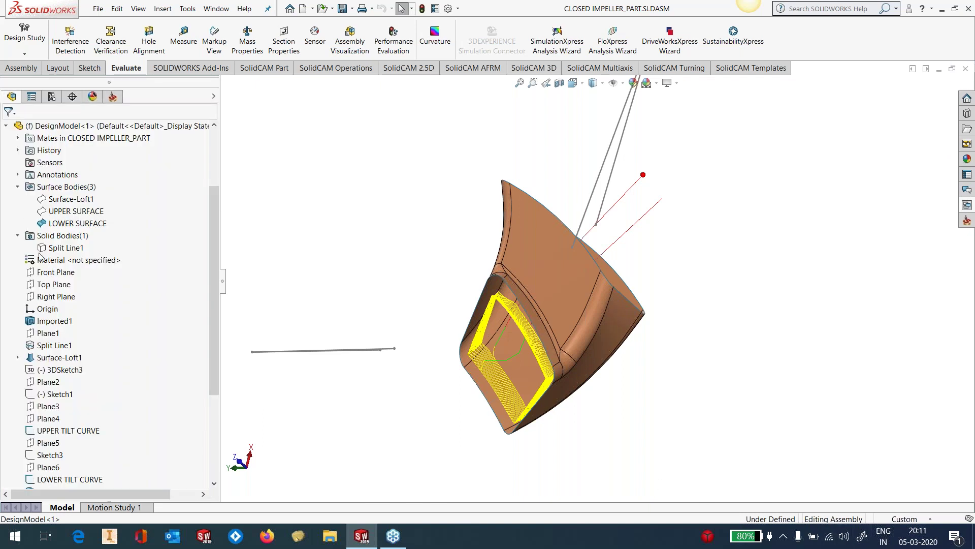
pyautogui.click(66, 248)
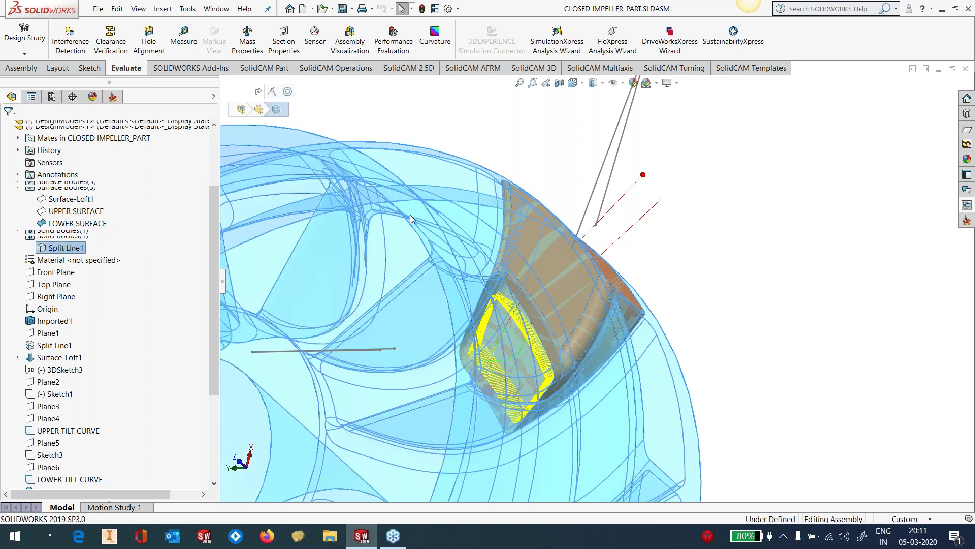
pyautogui.click(80, 227)
pyautogui.click(755, 308)
pyautogui.scroll(6, 755, 308)
pyautogui.moveTo(676, 339); pyautogui.dragTo(534, 375, button='middle')
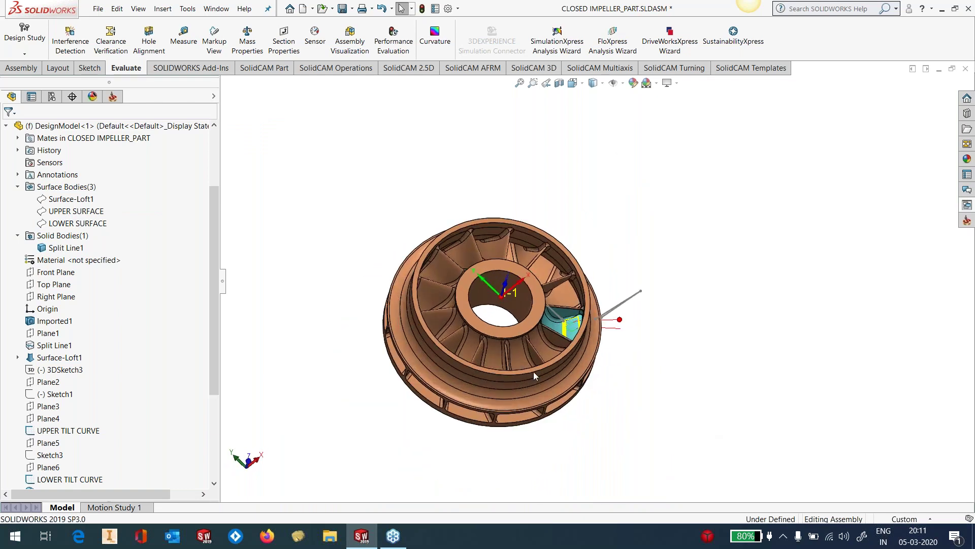
pyautogui.scroll(-3, 509, 352)
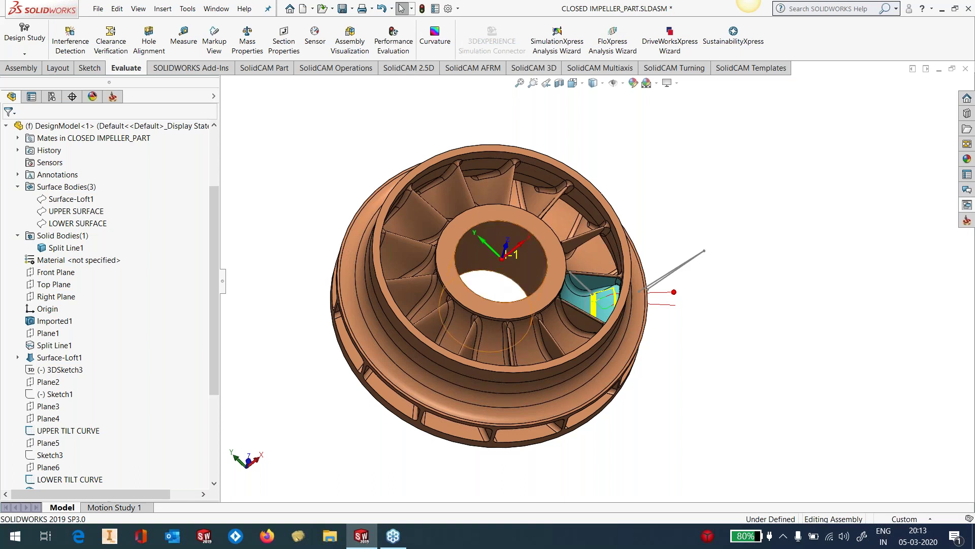
# Step: Open the recent CAM-Part BASIC SCREW PART.prt from the SCREW MACHINING folder
pyautogui.click(188, 9)
pyautogui.moveTo(222, 64)
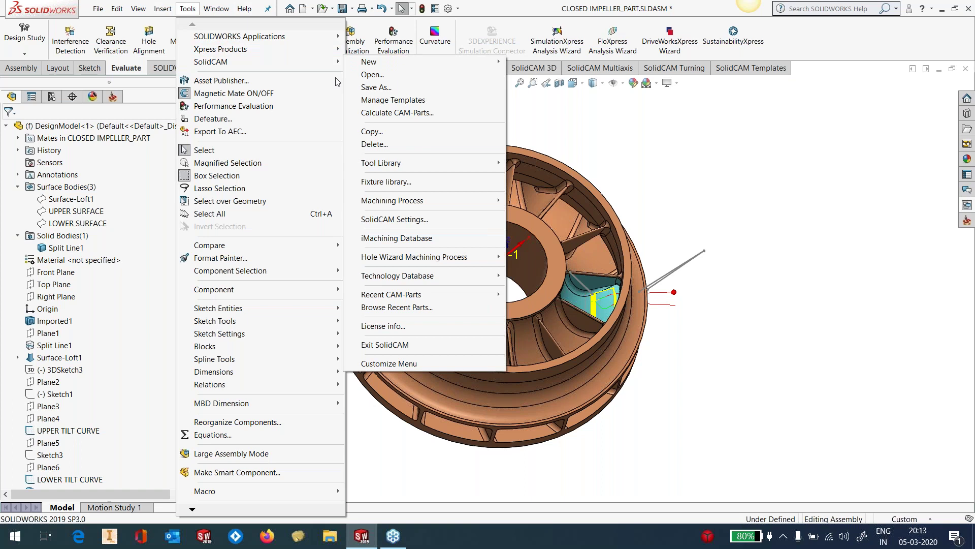
pyautogui.moveTo(435, 296)
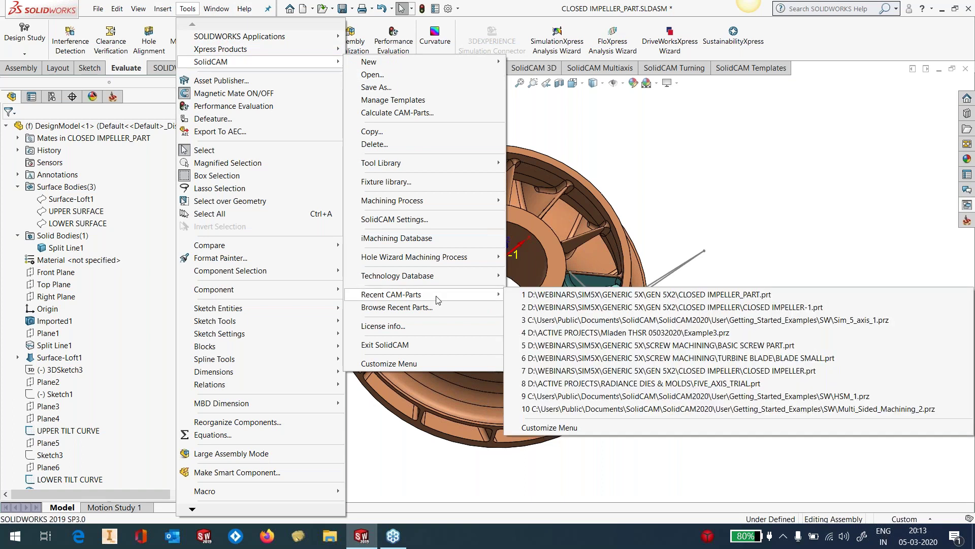
pyautogui.click(668, 347)
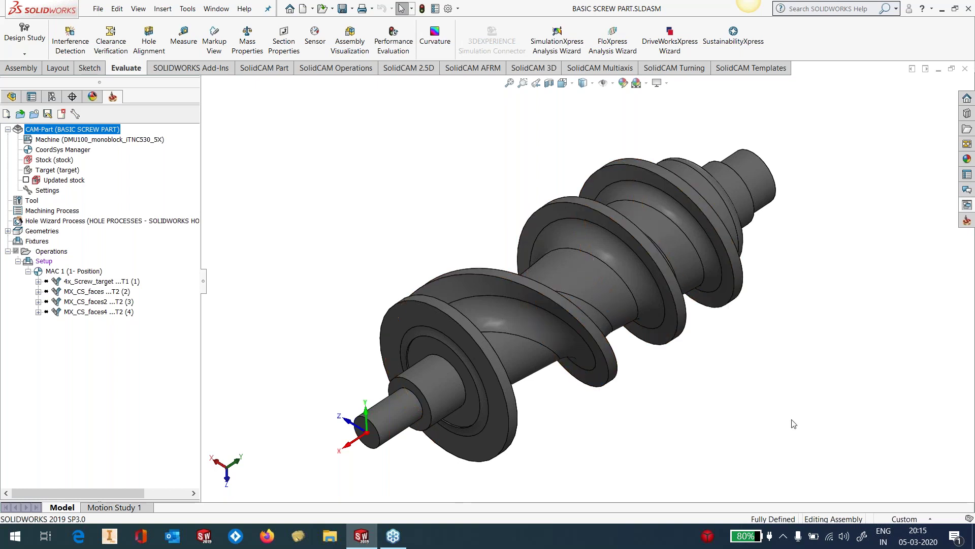
# Step: Measure the distance between the two end faces of the screw shaft
pyautogui.moveTo(470, 304); pyautogui.dragTo(441, 272, button='middle')
pyautogui.click(183, 34)
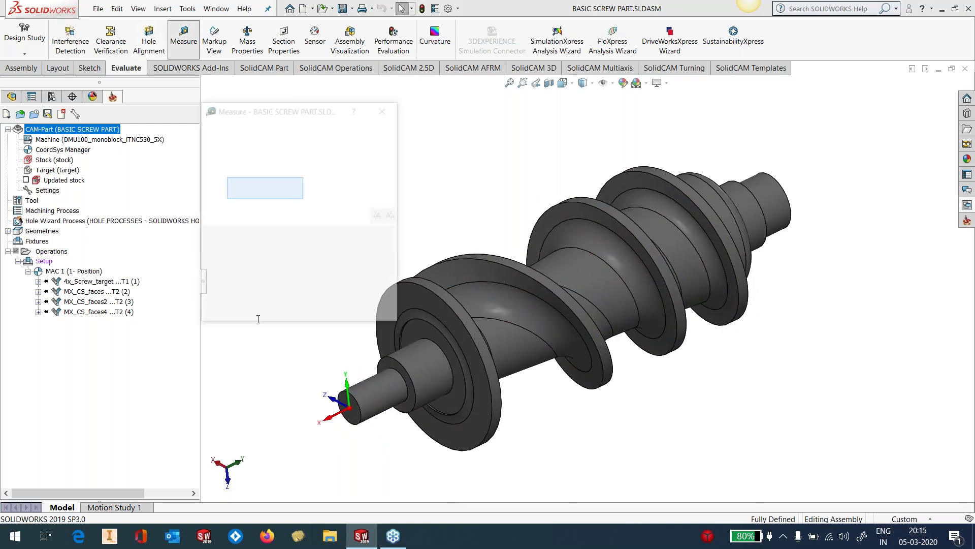
pyautogui.click(352, 413)
pyautogui.moveTo(630, 352); pyautogui.dragTo(815, 274, button='middle')
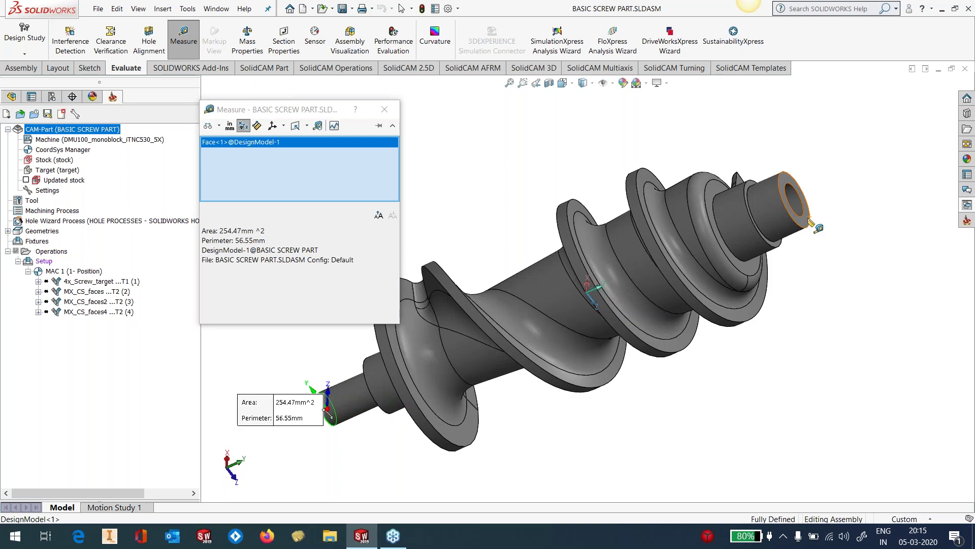
pyautogui.click(812, 222)
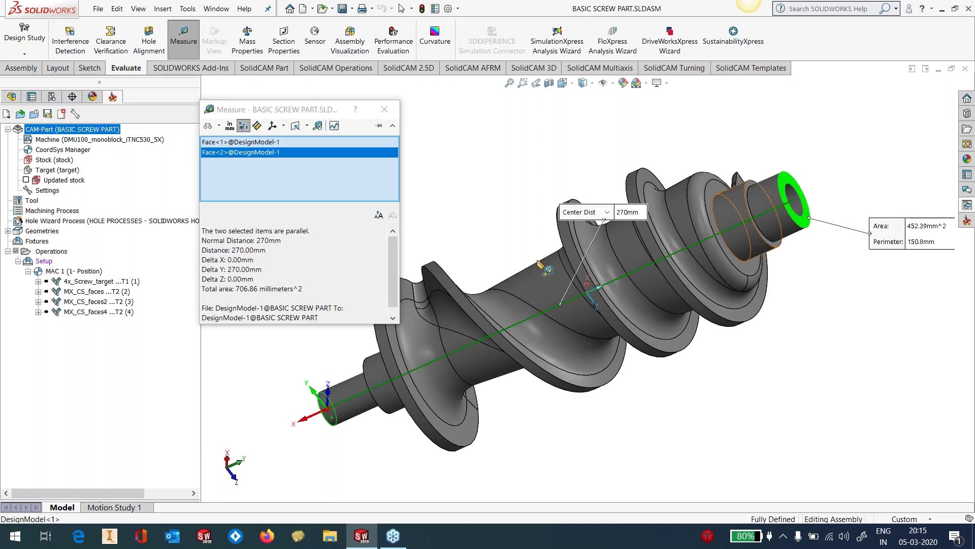
pyautogui.click(723, 377)
pyautogui.moveTo(732, 371); pyautogui.dragTo(560, 302, button='middle')
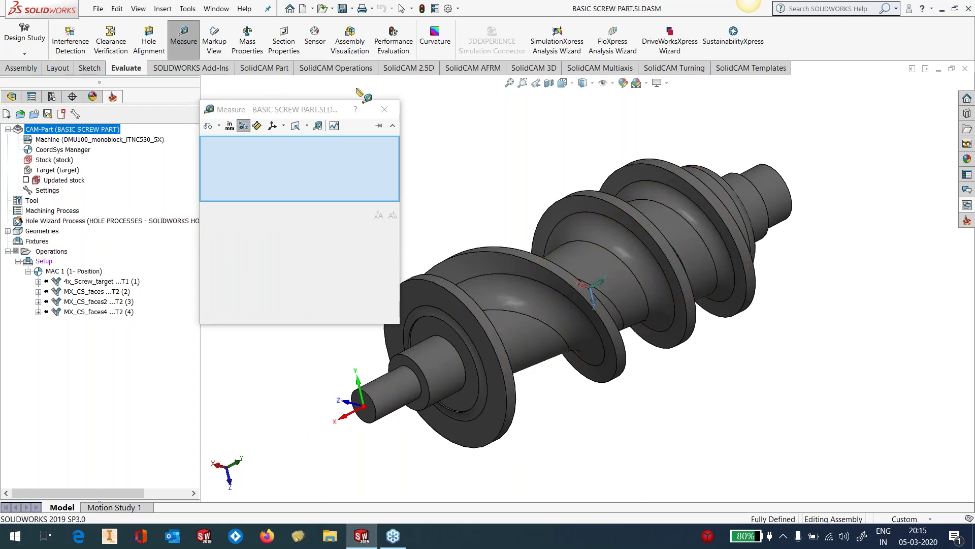
pyautogui.click(384, 110)
# Step: Check the screw's surfaces with the curvature display and turn the display off again
pyautogui.click(434, 35)
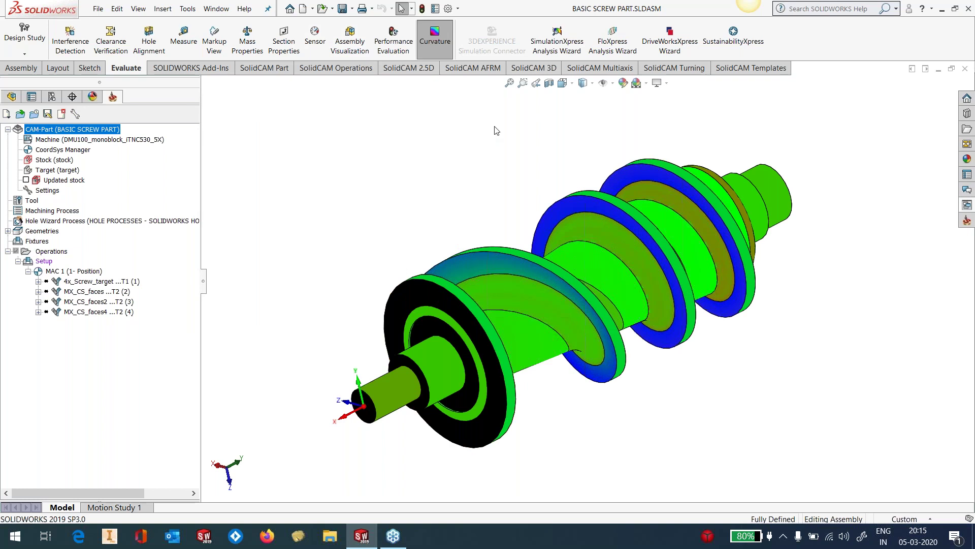
pyautogui.click(437, 50)
pyautogui.scroll(1, 714, 222)
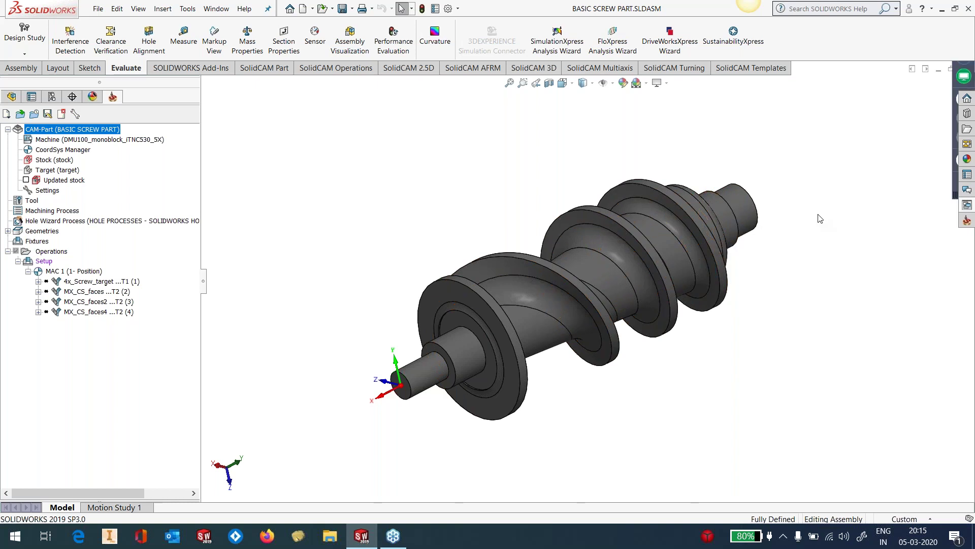
pyautogui.scroll(-1, 665, 271)
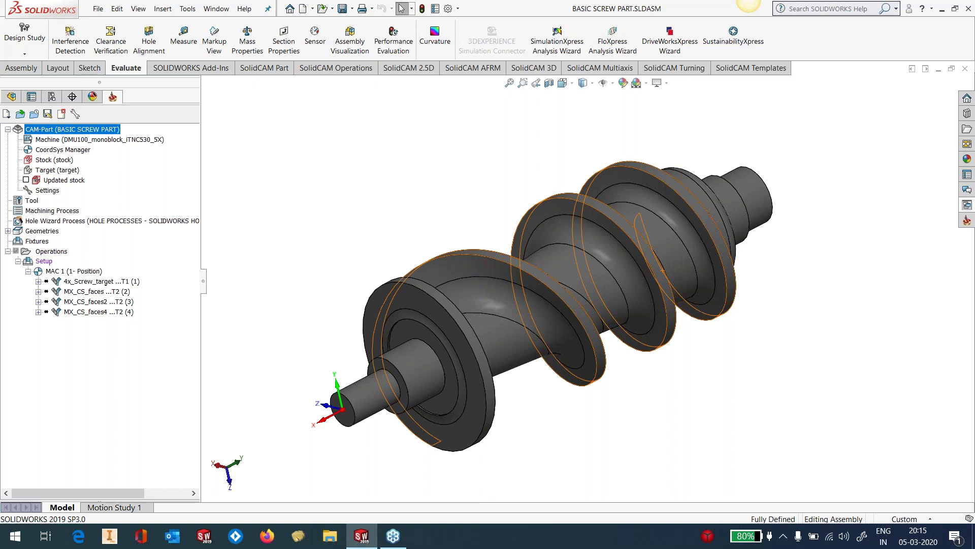
# Step: Examine the screw's flights and core from a straight side view and an angled view
pyautogui.moveTo(691, 359); pyautogui.dragTo(647, 273, button='middle')
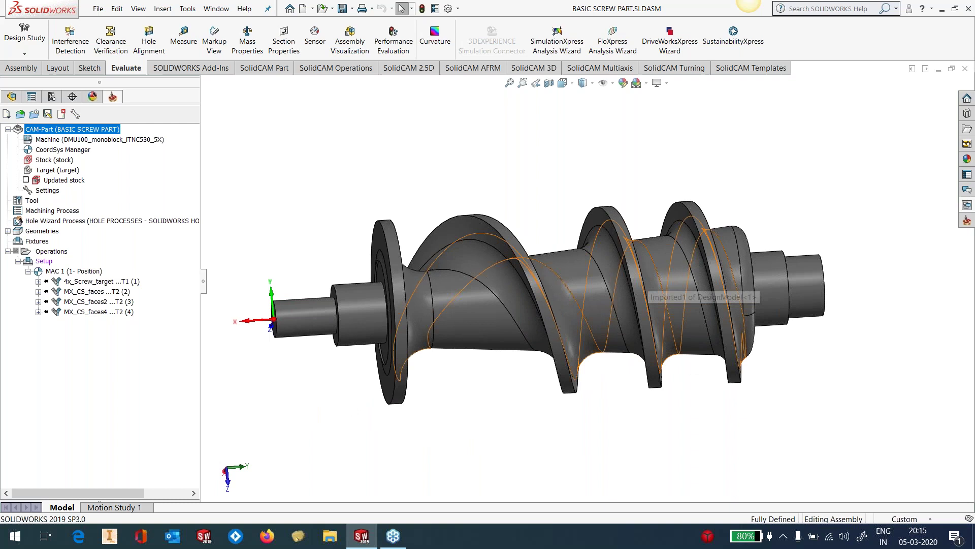
pyautogui.press('space')
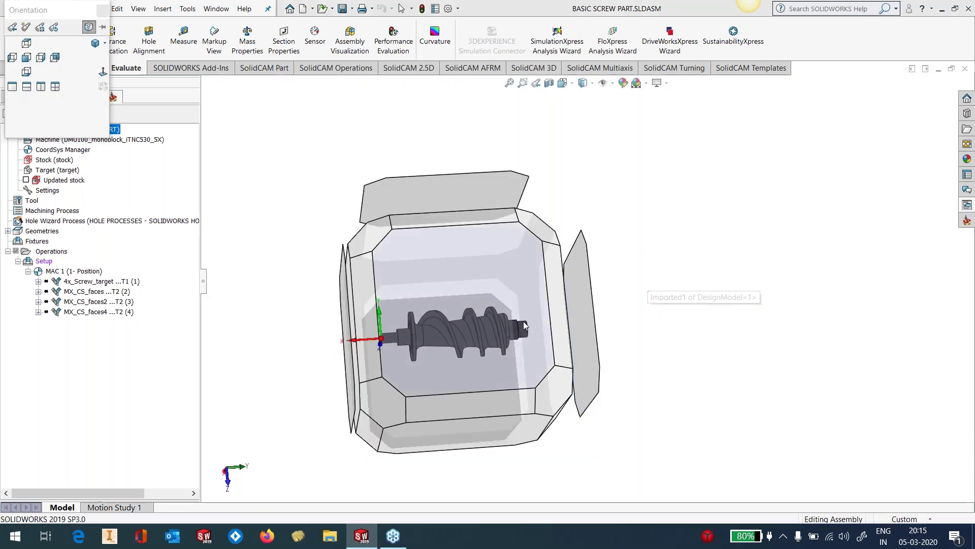
pyautogui.click(525, 325)
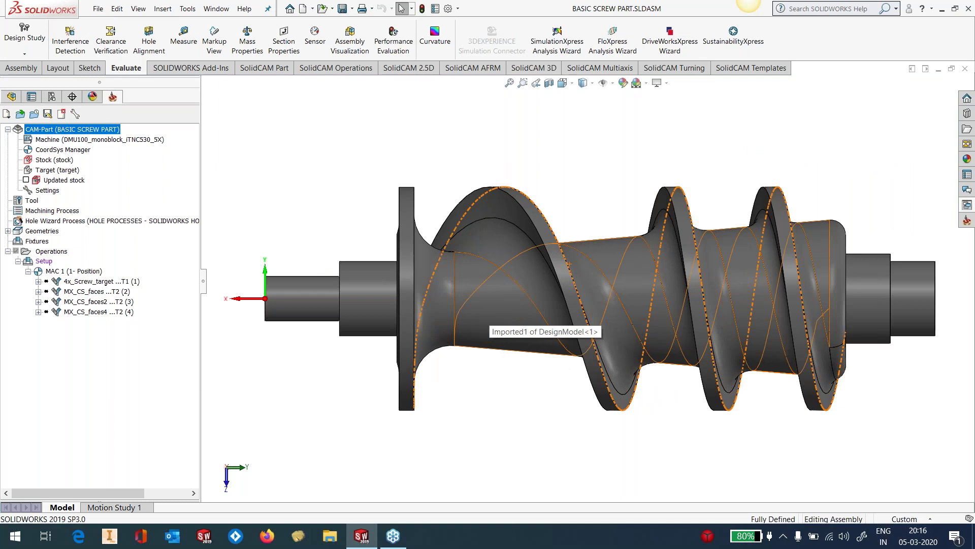
pyautogui.moveTo(697, 434); pyautogui.dragTo(670, 314, button='middle')
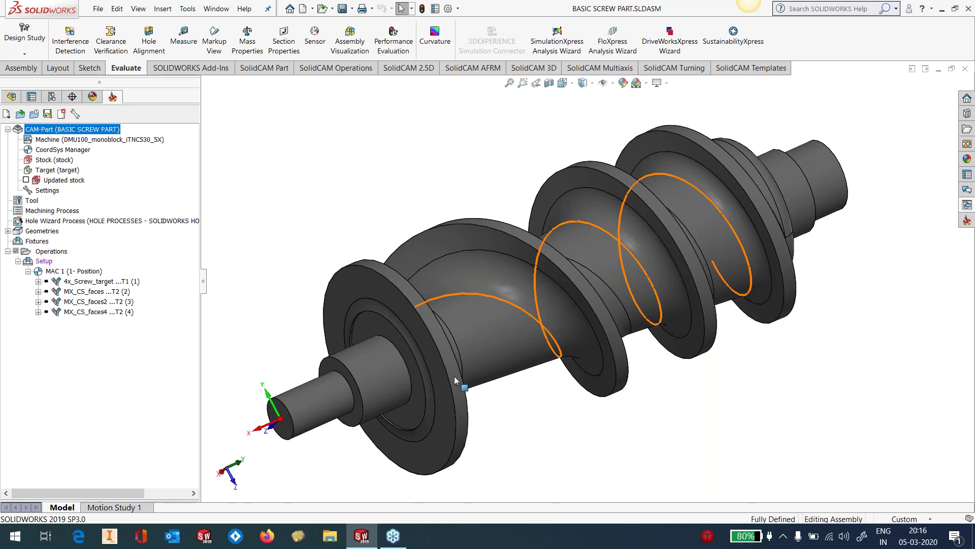
# Step: Open the 4x_Screw_target operation and display its target machining surfaces on the model
pyautogui.doubleClick(87, 282)
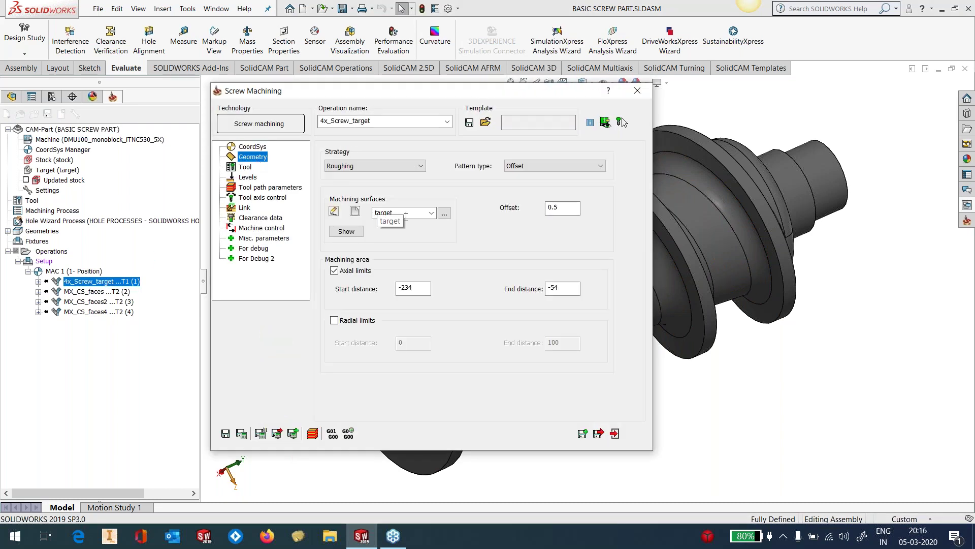
pyautogui.click(347, 232)
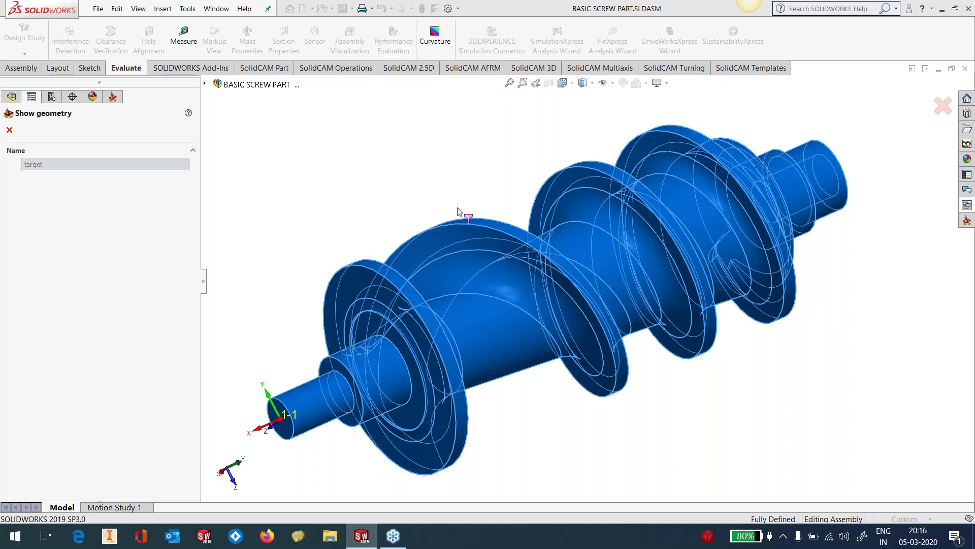
pyautogui.click(10, 130)
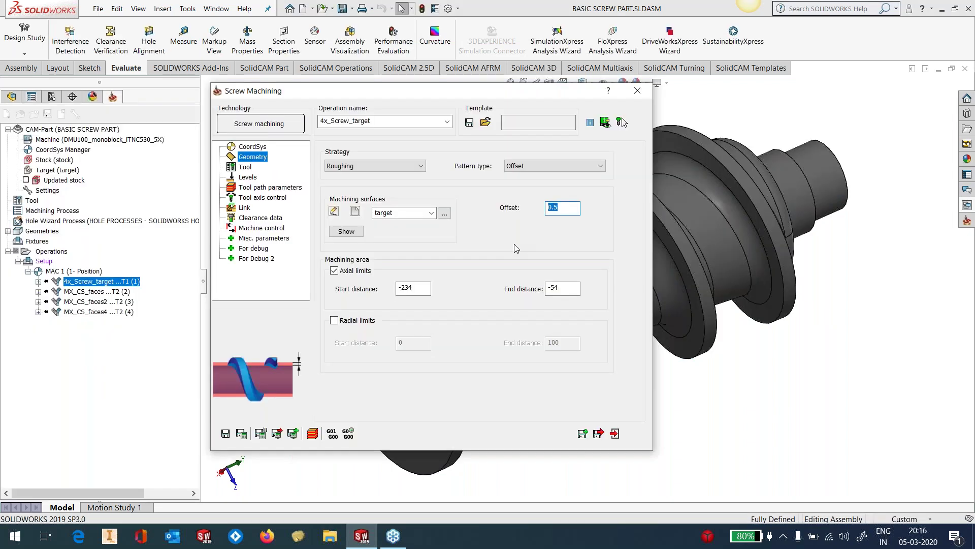
# Step: Check the machining area's axial start and end distances against the length of the screw model
pyautogui.moveTo(404, 88); pyautogui.dragTo(248, 34)
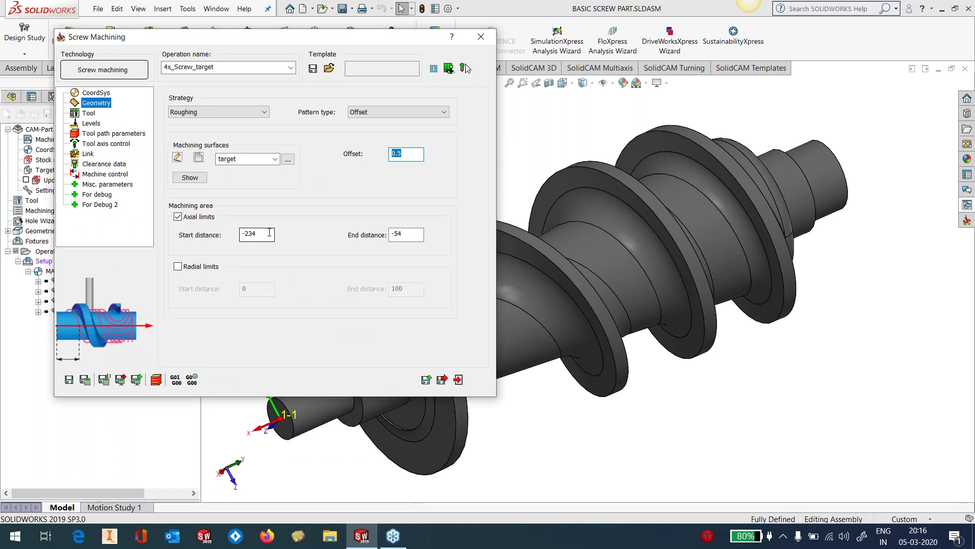
pyautogui.doubleClick(252, 237)
pyautogui.scroll(1, 778, 299)
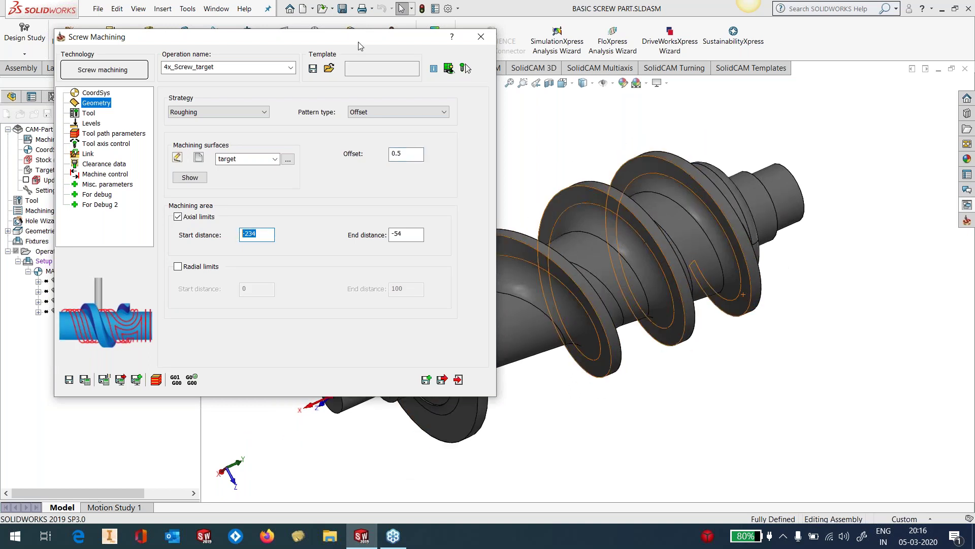
pyautogui.doubleClick(358, 39)
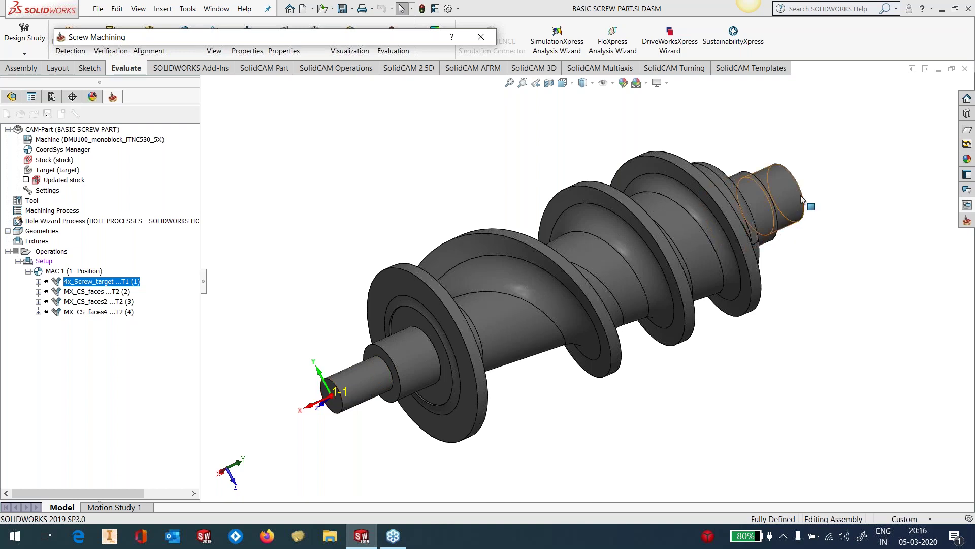
pyautogui.doubleClick(313, 37)
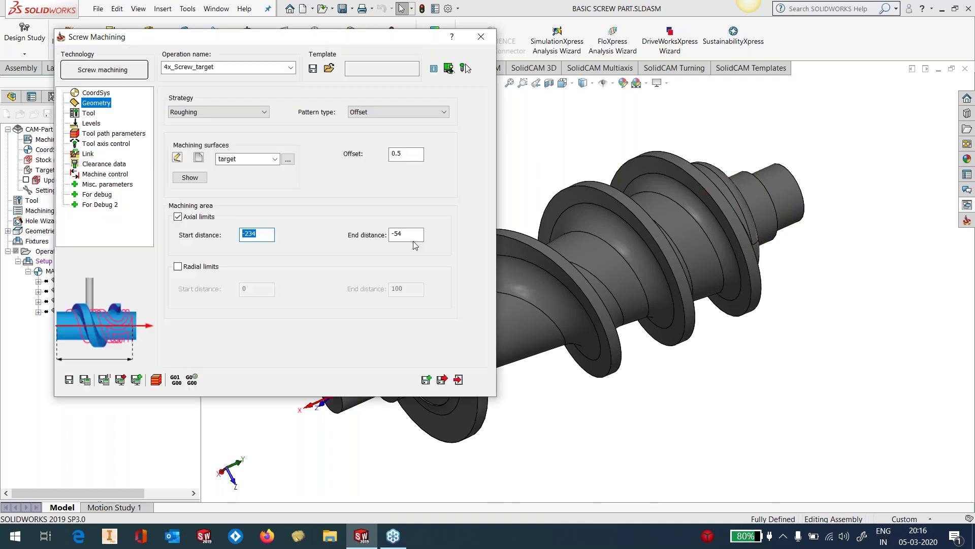
pyautogui.doubleClick(371, 40)
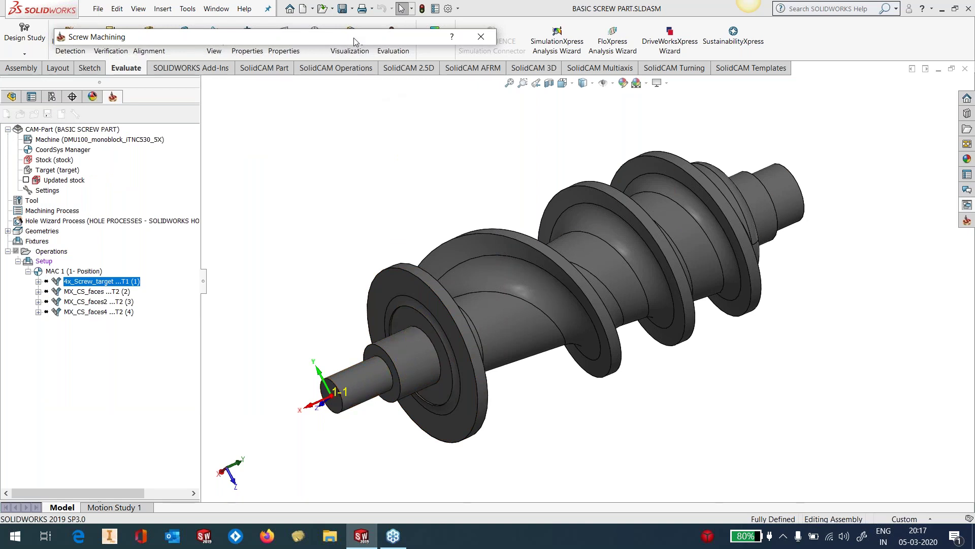
pyautogui.moveTo(351, 39); pyautogui.dragTo(452, 62)
# Step: Review the operation's tool data and its retract, entry safety and exit safety distances
pyautogui.click(170, 133)
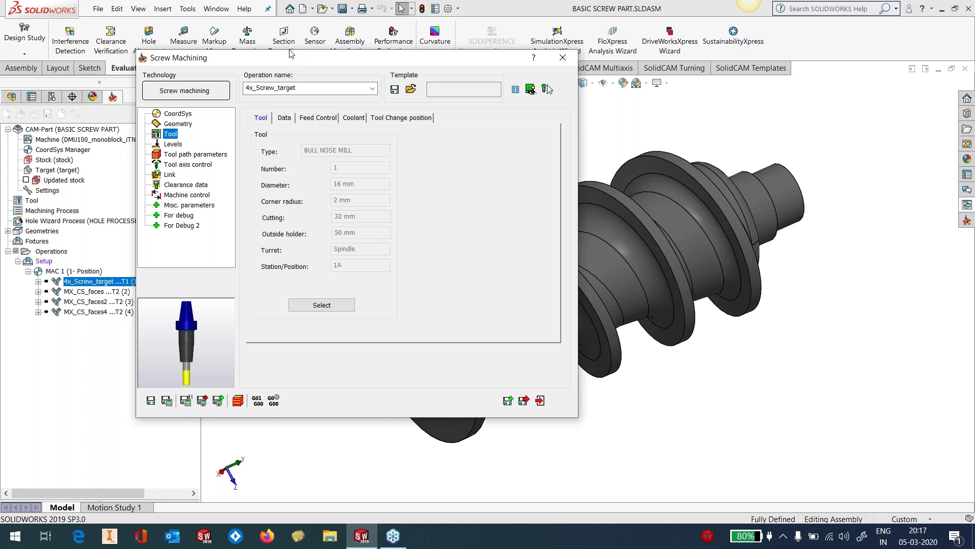
pyautogui.click(166, 145)
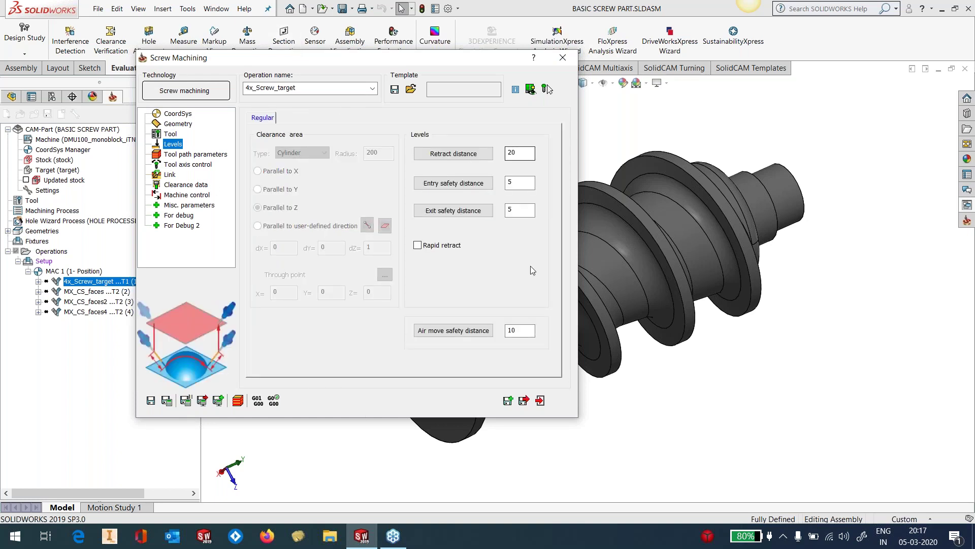
pyautogui.click(528, 184)
pyautogui.doubleClick(510, 210)
# Step: Review the tool path parameters for cut tolerance, constant step down distance and maximum step over
pyautogui.click(198, 155)
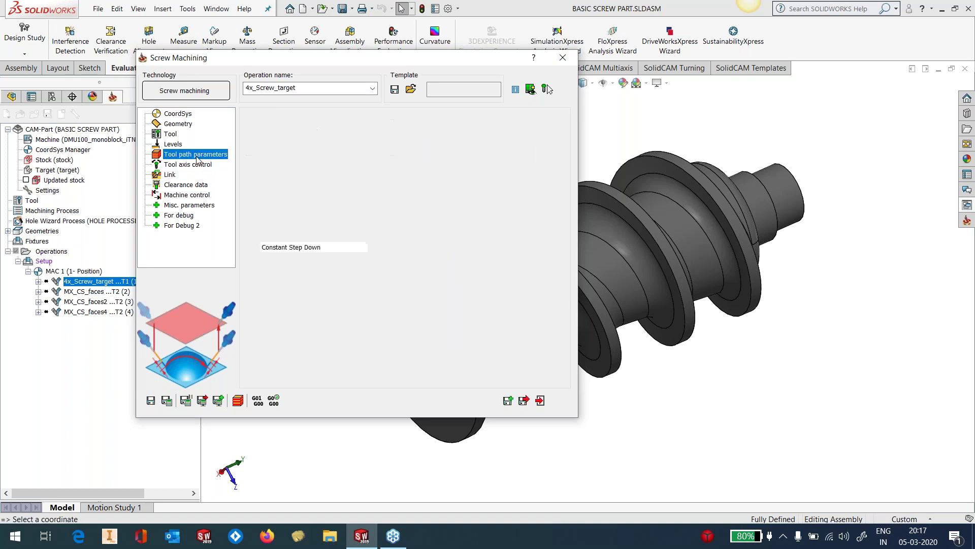
pyautogui.doubleClick(368, 152)
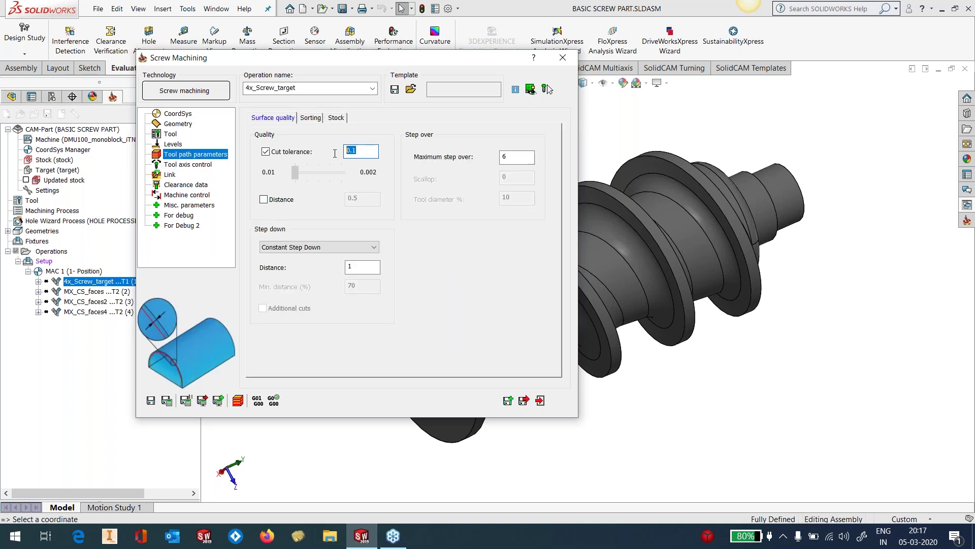
pyautogui.doubleClick(348, 266)
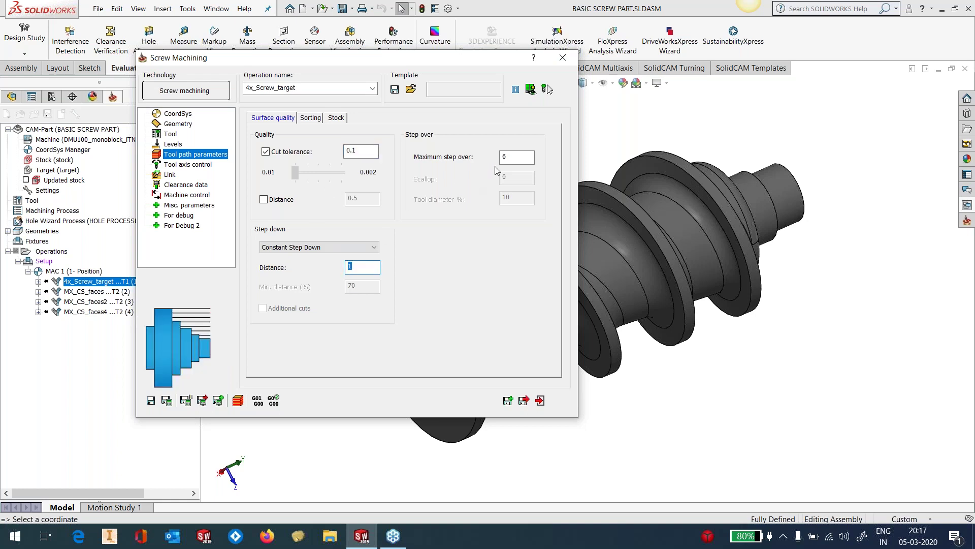
pyautogui.doubleClick(505, 157)
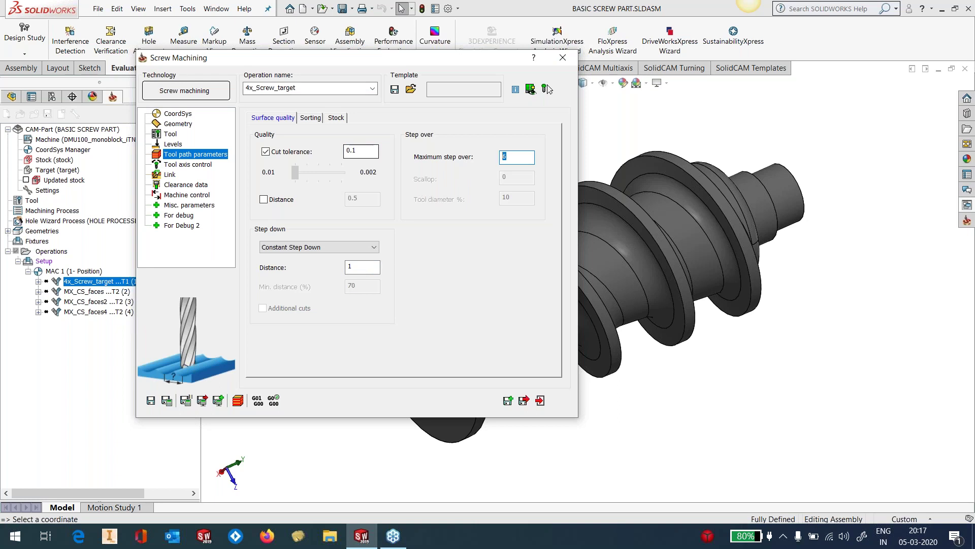
# Step: Check the tool axis output format and the rotary axis direction and base point
pyautogui.click(180, 165)
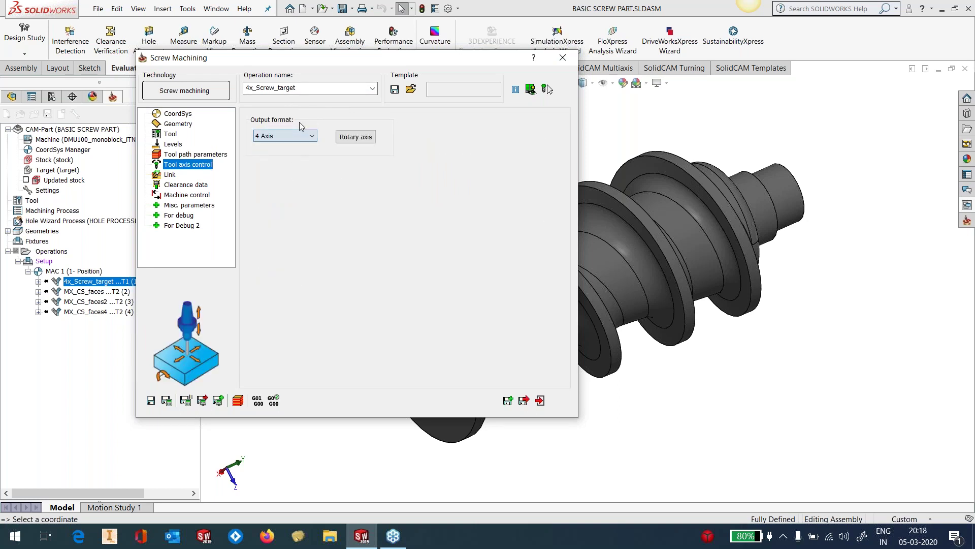
pyautogui.click(356, 137)
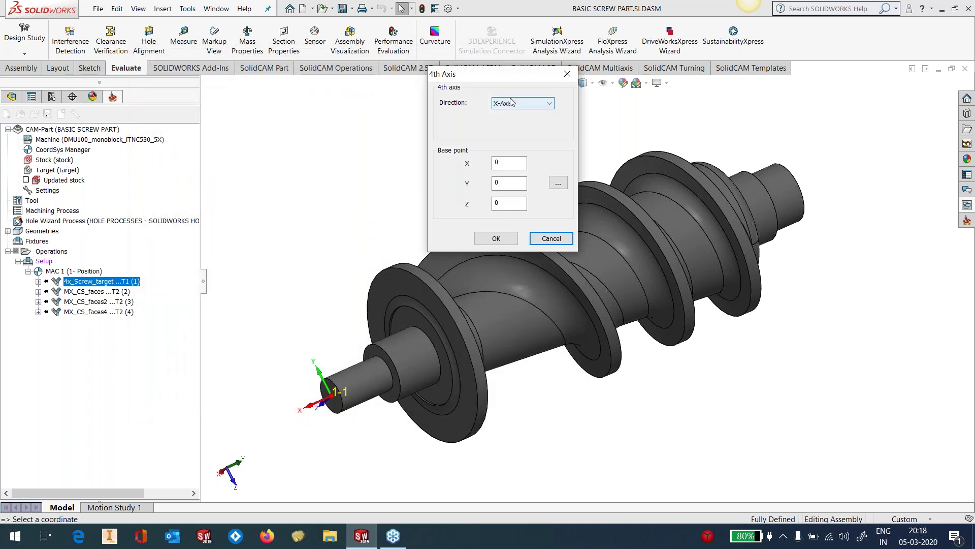
pyautogui.click(488, 238)
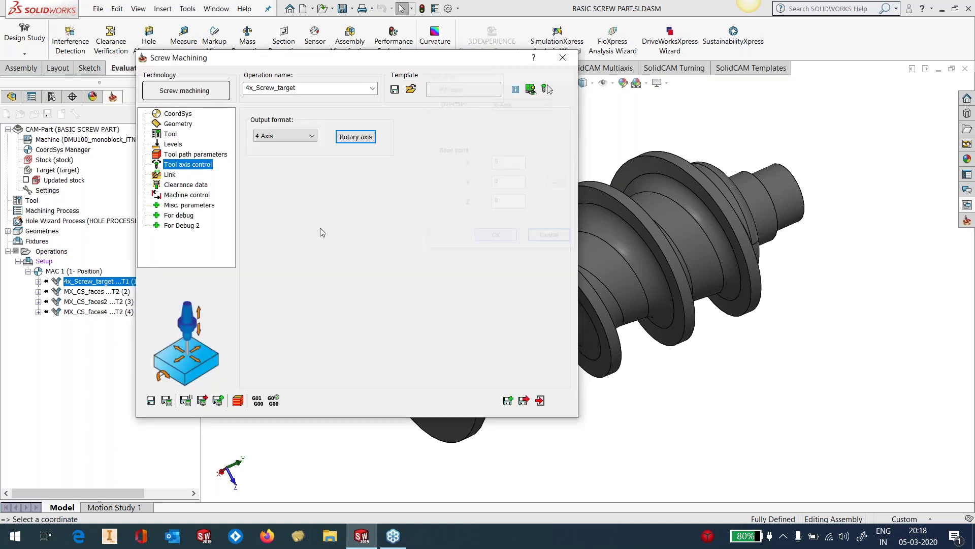
# Step: Set the link ramp angle to 5 and review the approach, retract and area link settings
pyautogui.click(170, 175)
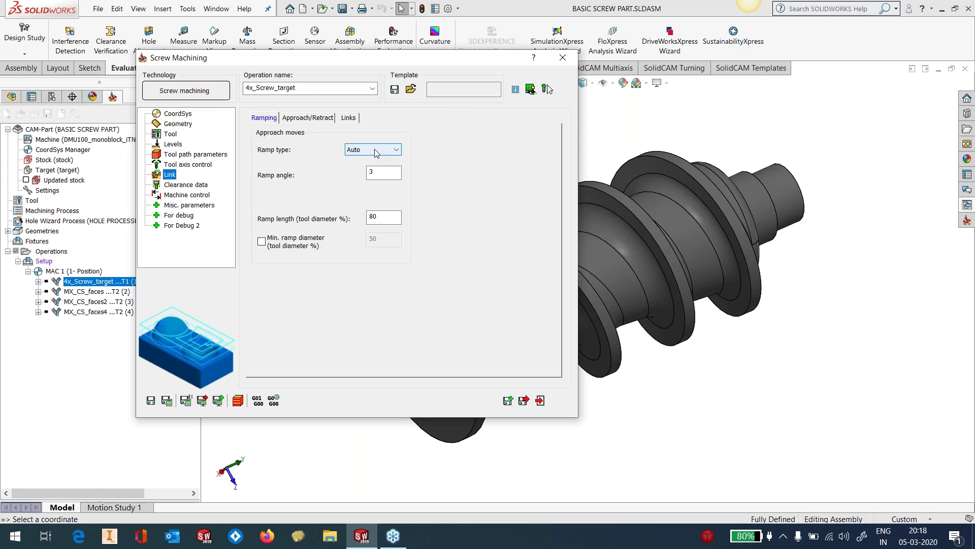
pyautogui.click(378, 173)
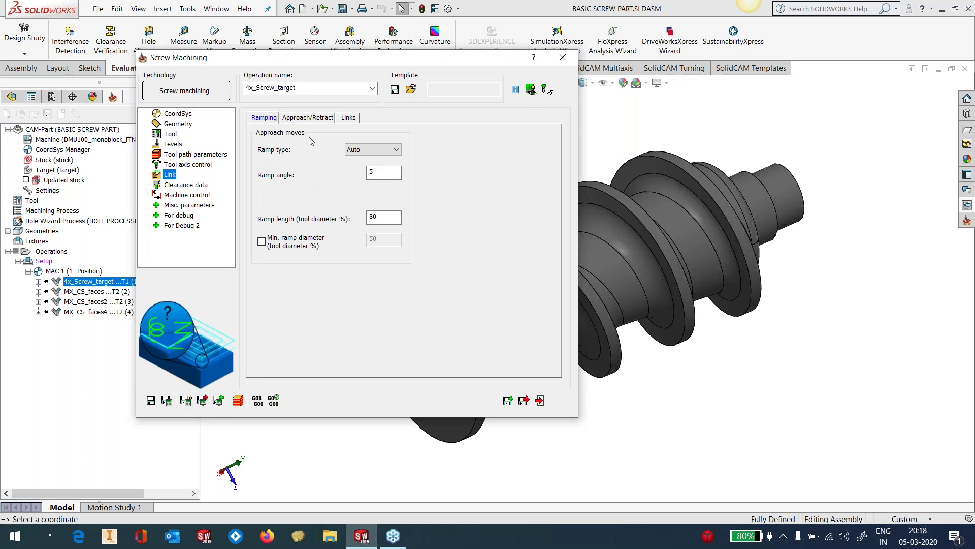
pyautogui.click(314, 118)
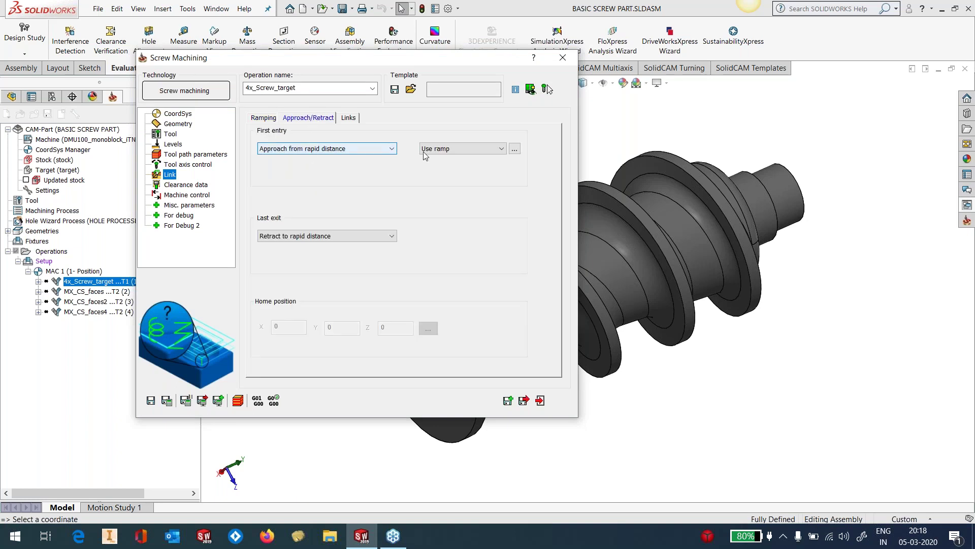
pyautogui.click(349, 117)
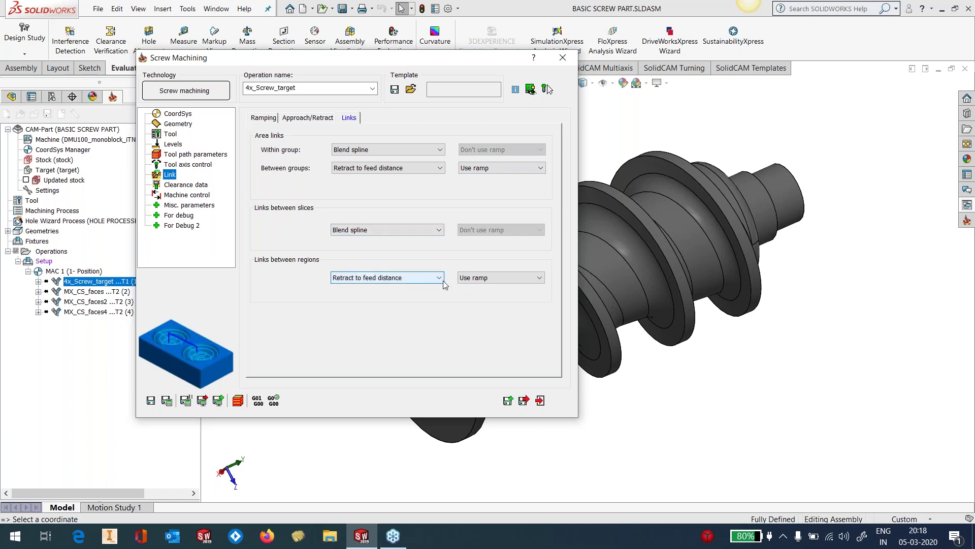
# Step: Review the clearance data and machine control settings, and save and close the 4x_Screw_target operation
pyautogui.click(177, 185)
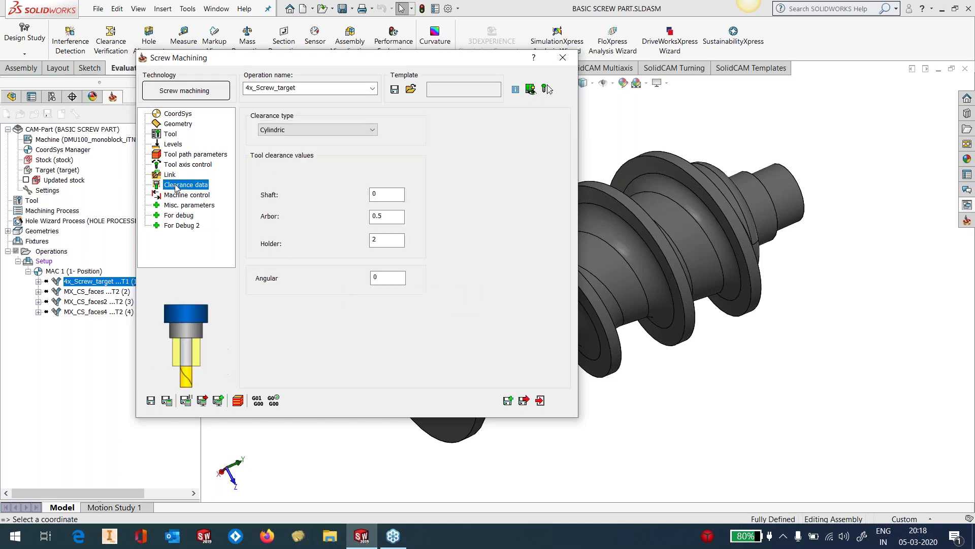
pyautogui.click(179, 196)
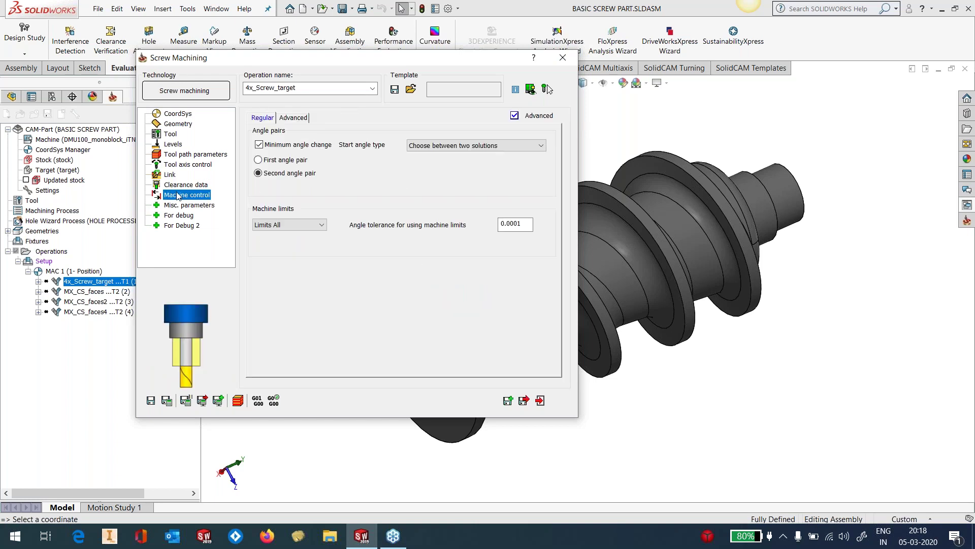
pyautogui.click(150, 402)
pyautogui.click(540, 400)
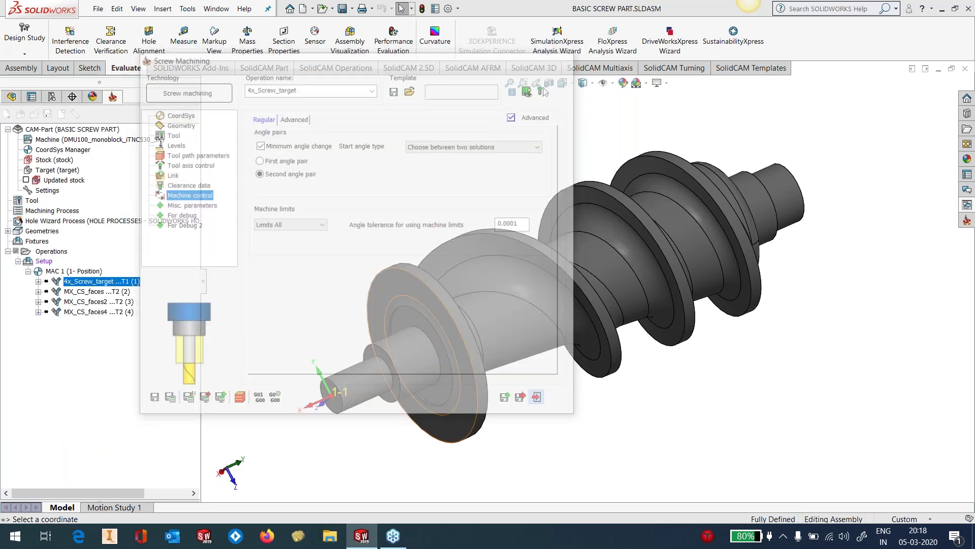
# Step: Calculate the 4x_Screw_target operation and examine its roughing tool path around the screw flights
pyautogui.rightClick(117, 281)
pyautogui.click(159, 165)
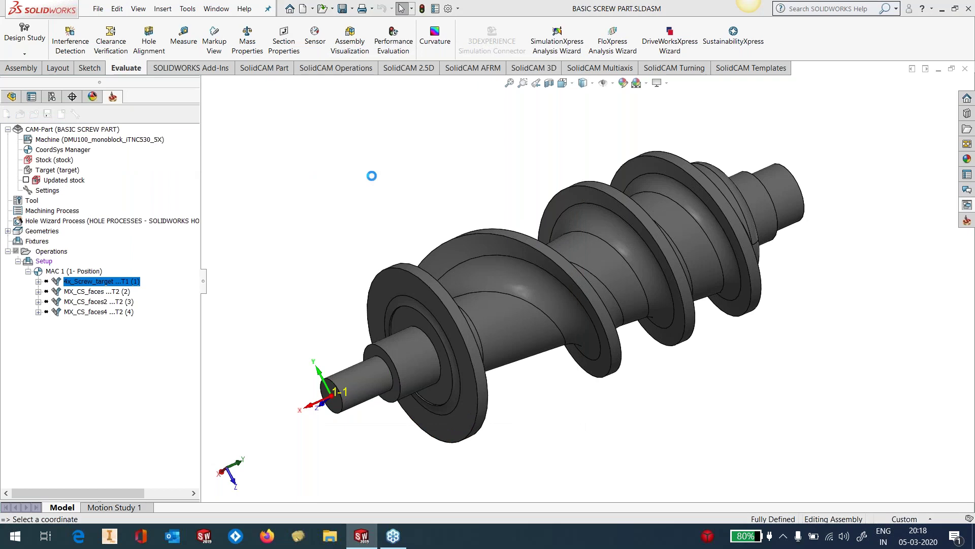
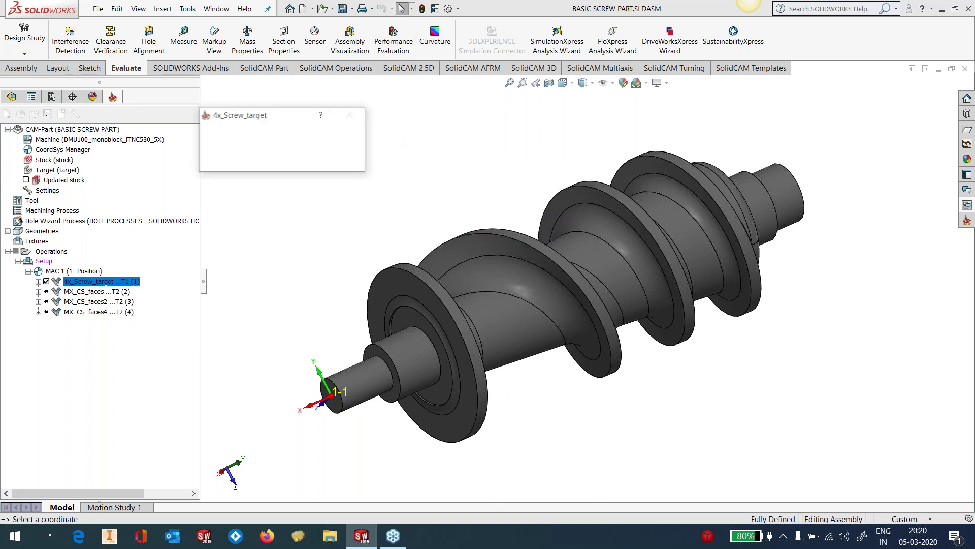
pyautogui.moveTo(464, 277); pyautogui.dragTo(735, 335, button='middle')
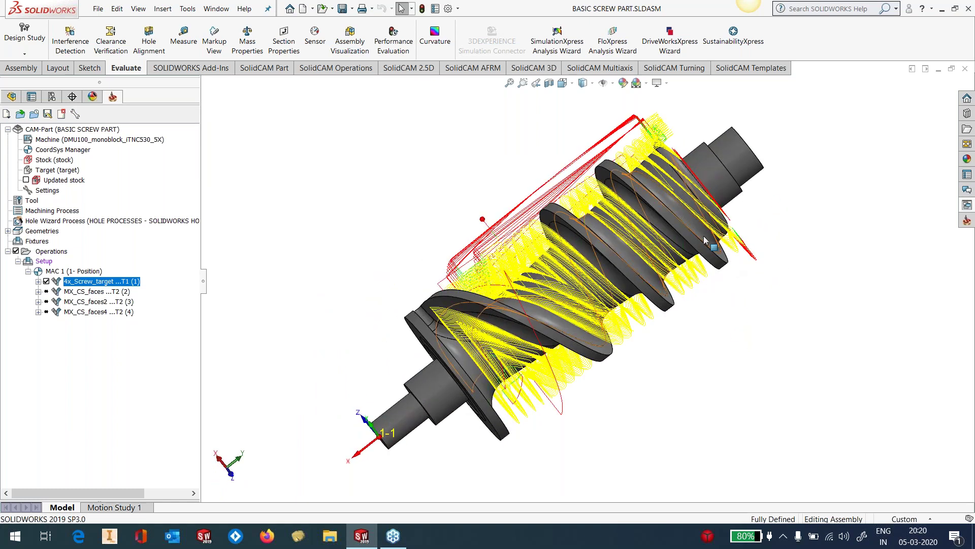
pyautogui.scroll(-2, 659, 185)
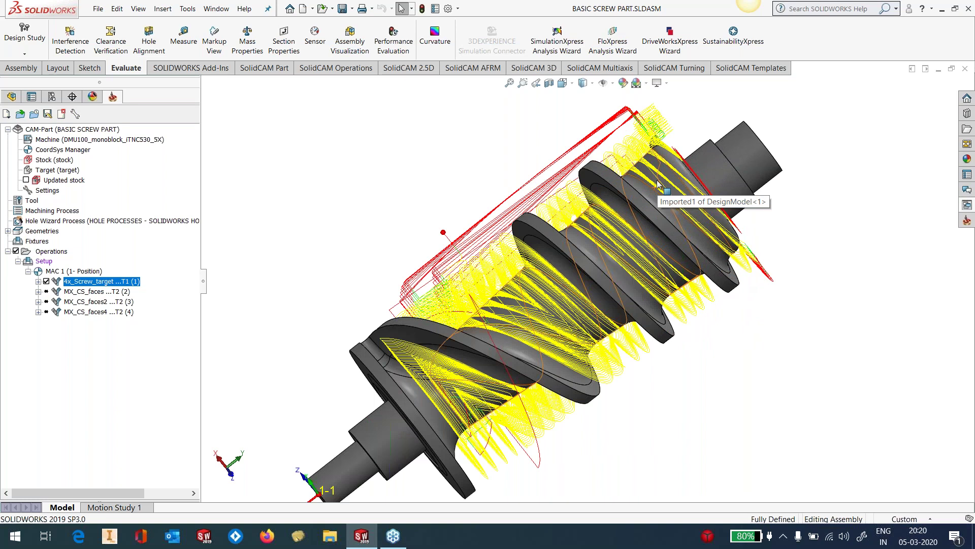
pyautogui.moveTo(658, 184); pyautogui.dragTo(594, 178, button='middle')
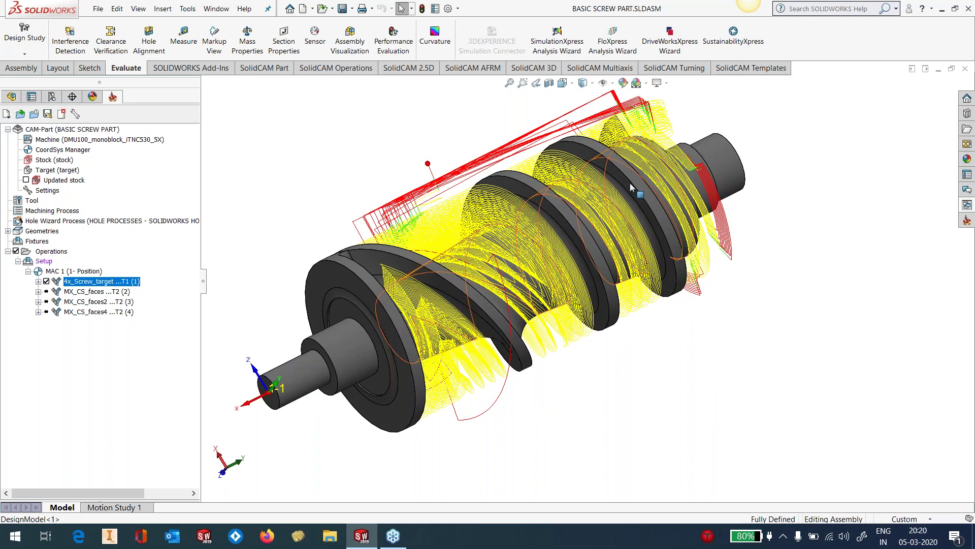
pyautogui.rightClick(86, 284)
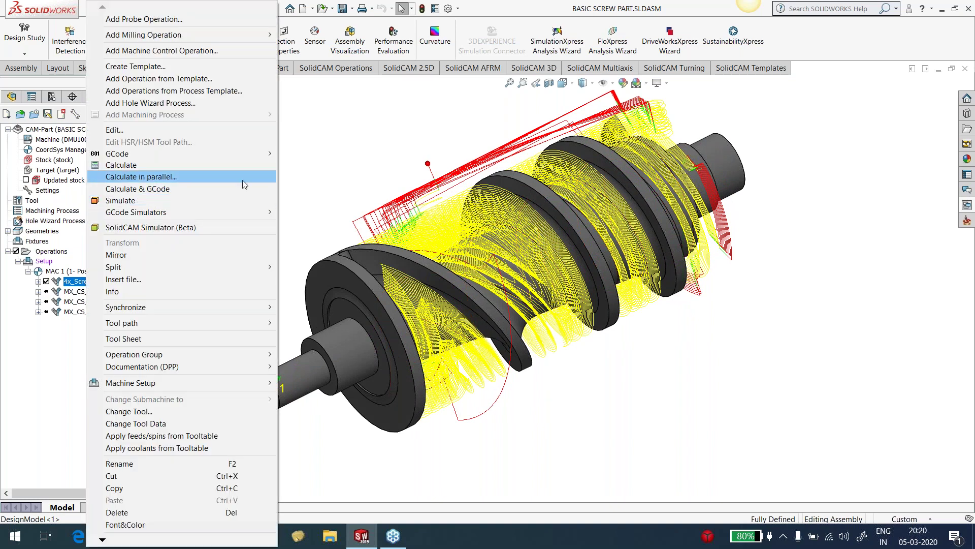
pyautogui.click(346, 151)
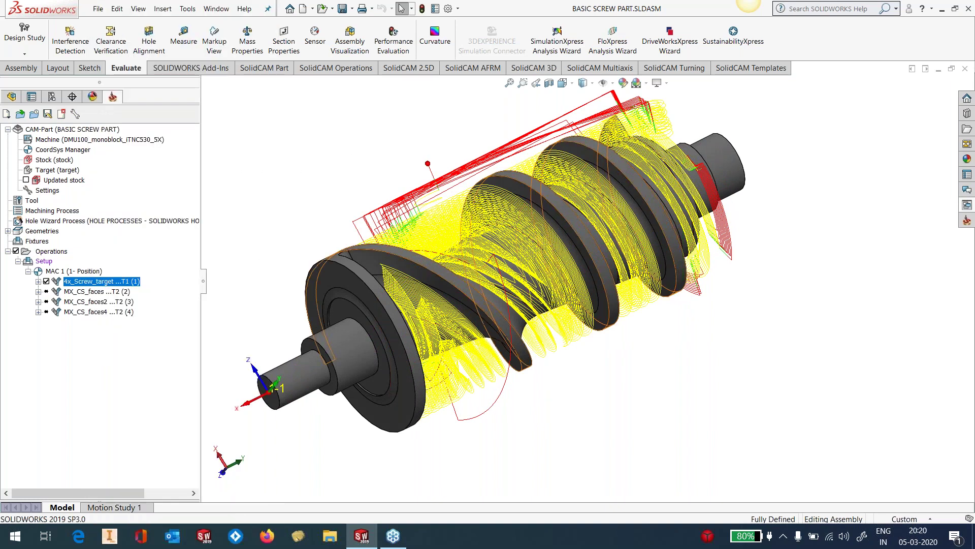
pyautogui.scroll(1, 576, 236)
pyautogui.moveTo(576, 236); pyautogui.dragTo(585, 245, button='middle')
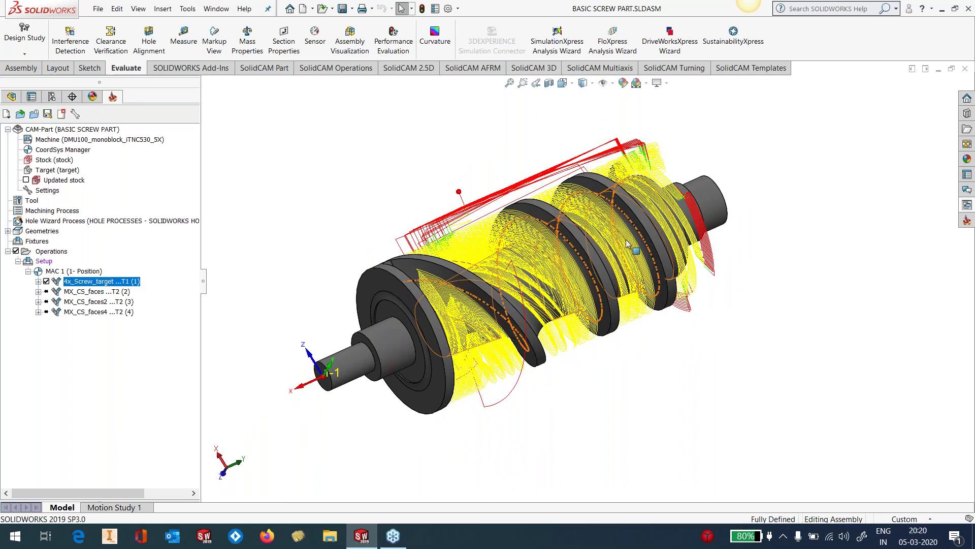
# Step: Hide the 4x_Screw_target tool path and inspect the bare screw from the side and at an angle
pyautogui.click(46, 282)
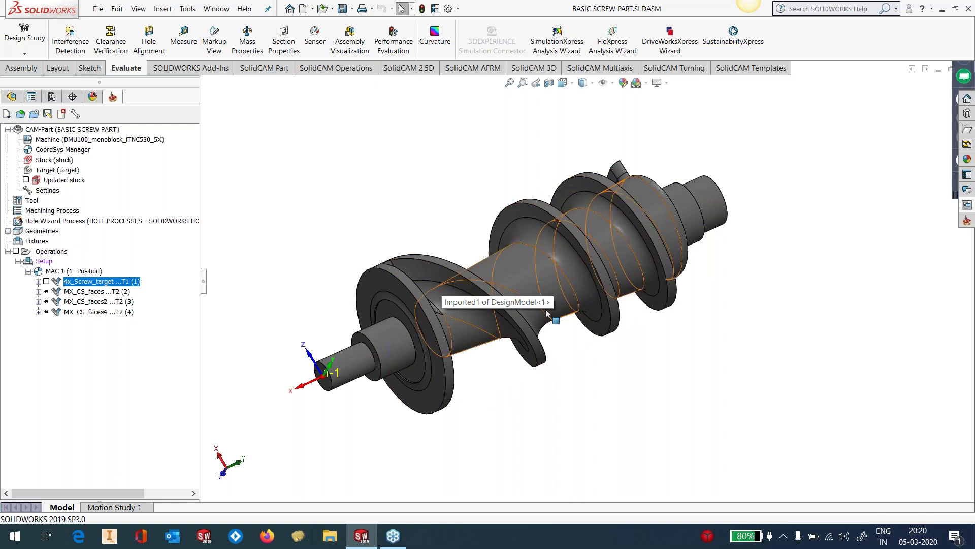
pyautogui.moveTo(550, 314); pyautogui.dragTo(500, 287, button='middle')
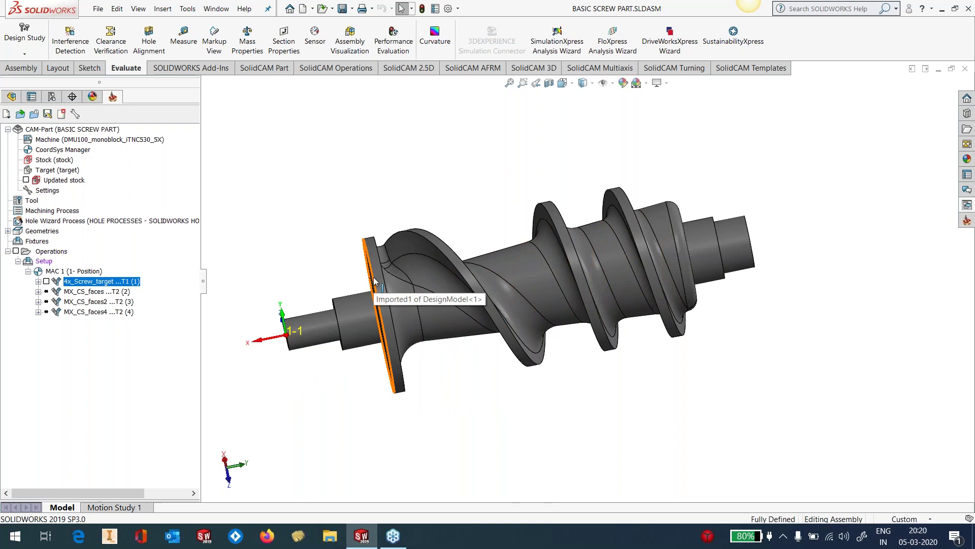
pyautogui.moveTo(375, 281); pyautogui.dragTo(477, 201, button='middle')
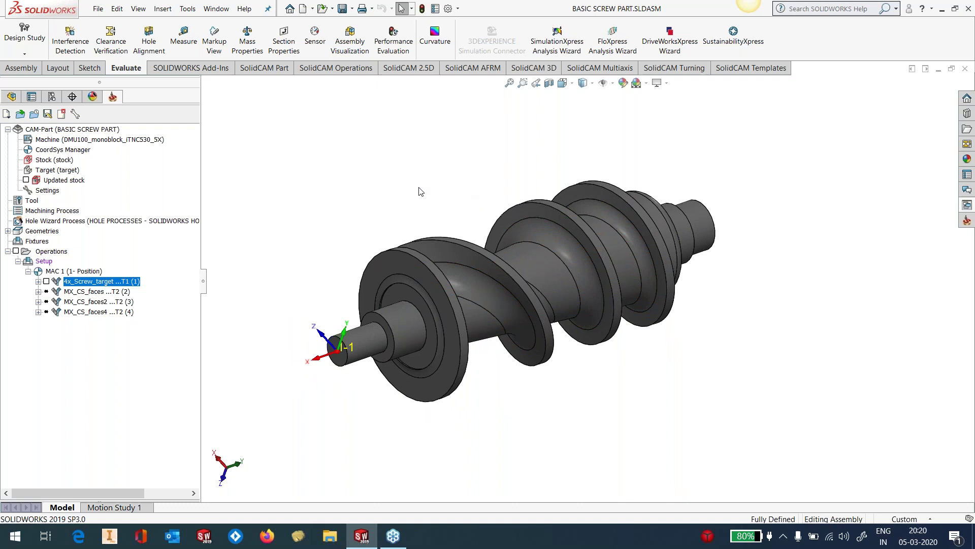
# Step: Open the MX_CS_faces operation for editing and show its machining surfaces on the screw flights
pyautogui.rightClick(107, 294)
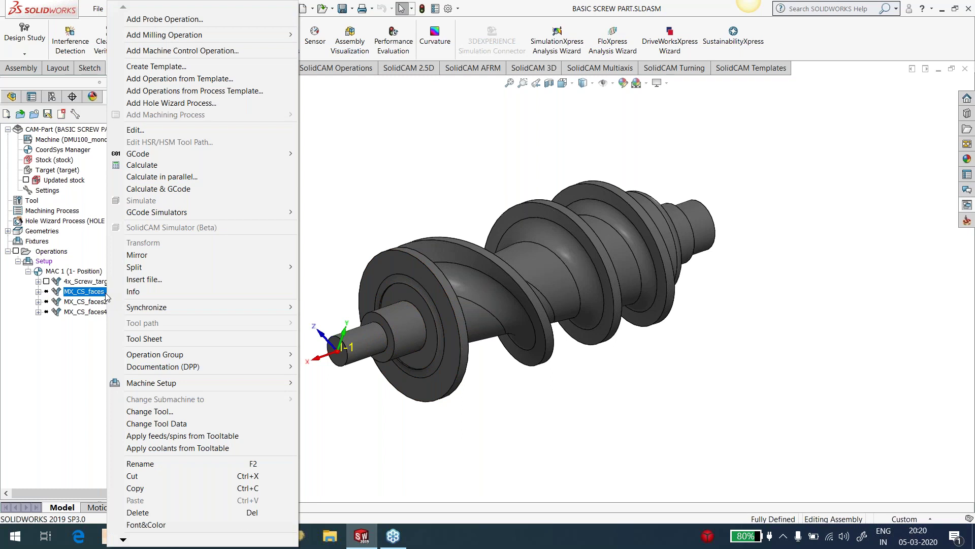
pyautogui.click(961, 47)
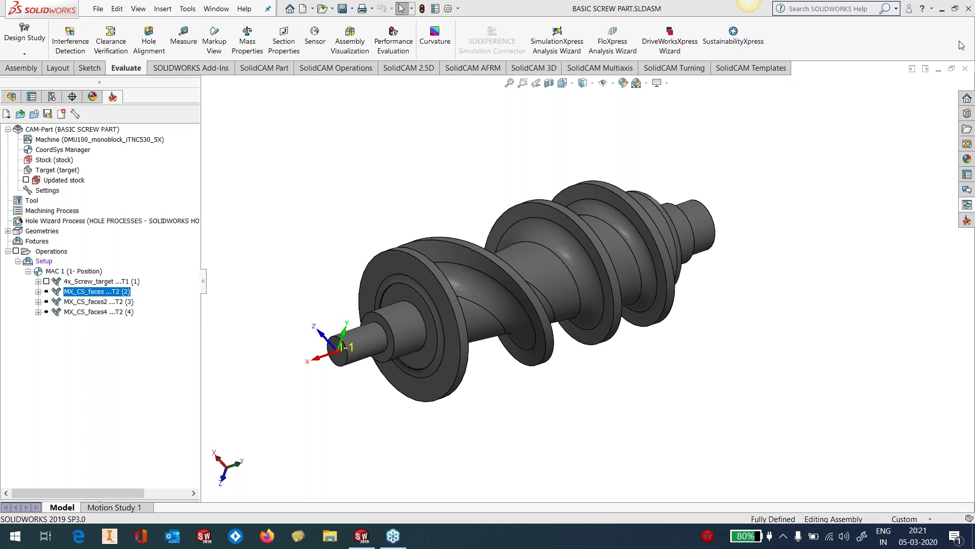
pyautogui.click(74, 292)
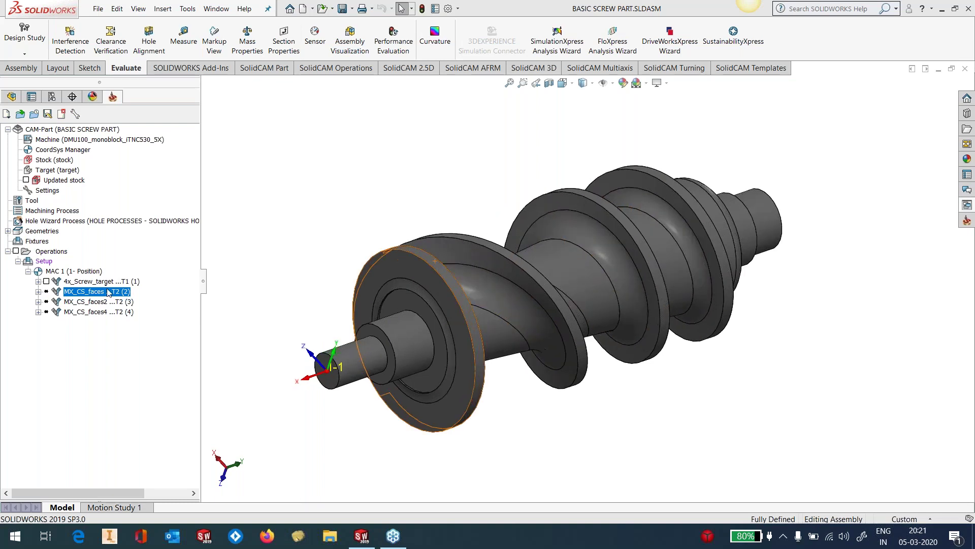
pyautogui.rightClick(75, 294)
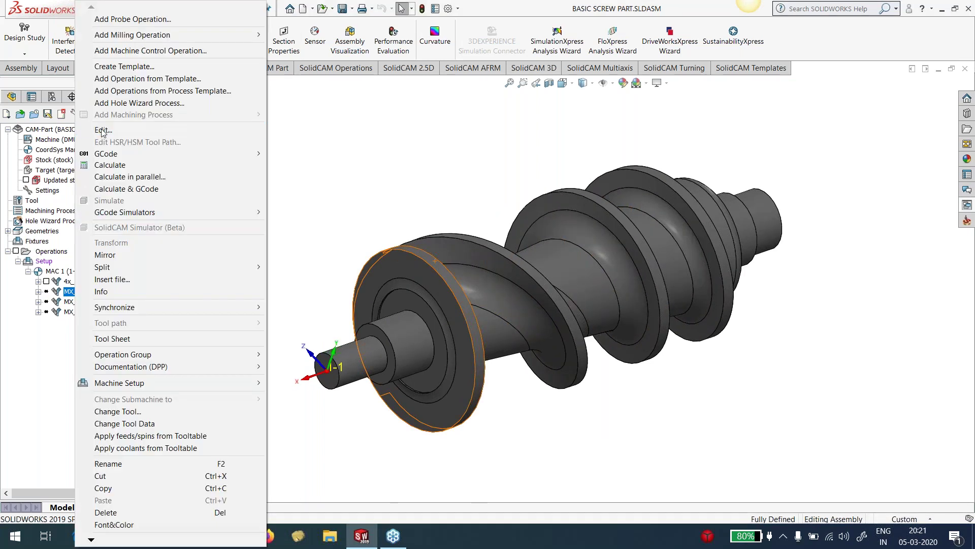
pyautogui.click(184, 194)
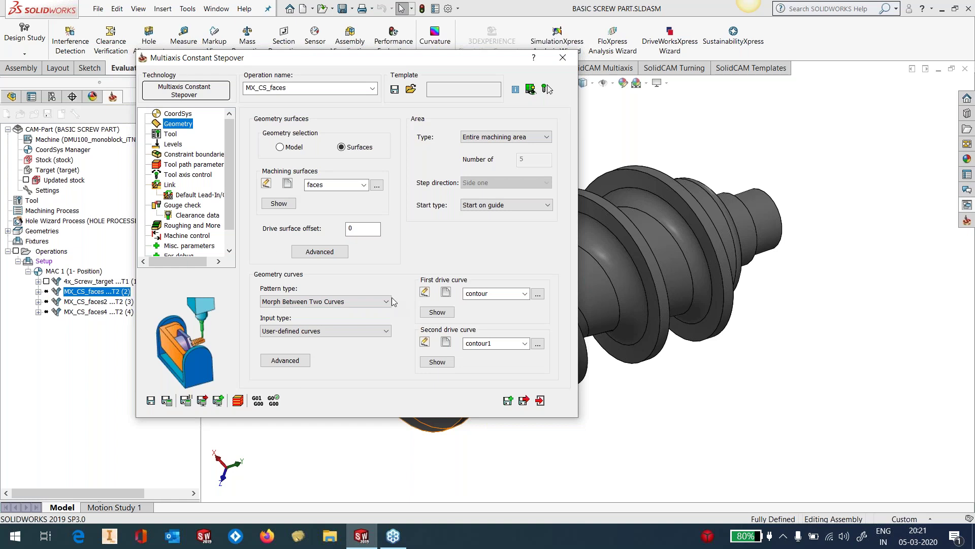
pyautogui.click(278, 203)
pyautogui.moveTo(632, 273); pyautogui.dragTo(617, 330, button='middle')
pyautogui.click(10, 130)
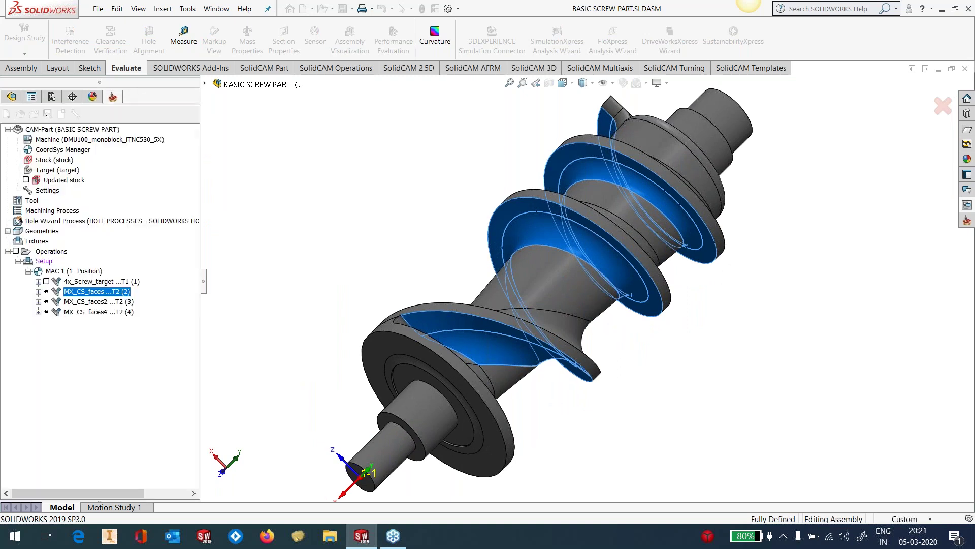
# Step: Review the tool axis control settings of MX_CS_faces and show its tilt curve contour2 on the screw
pyautogui.click(192, 173)
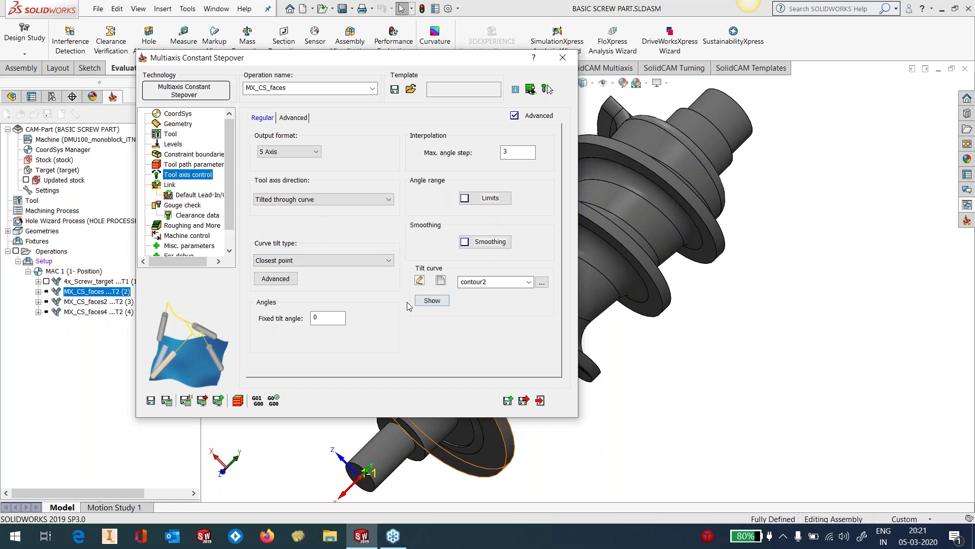
pyautogui.click(430, 304)
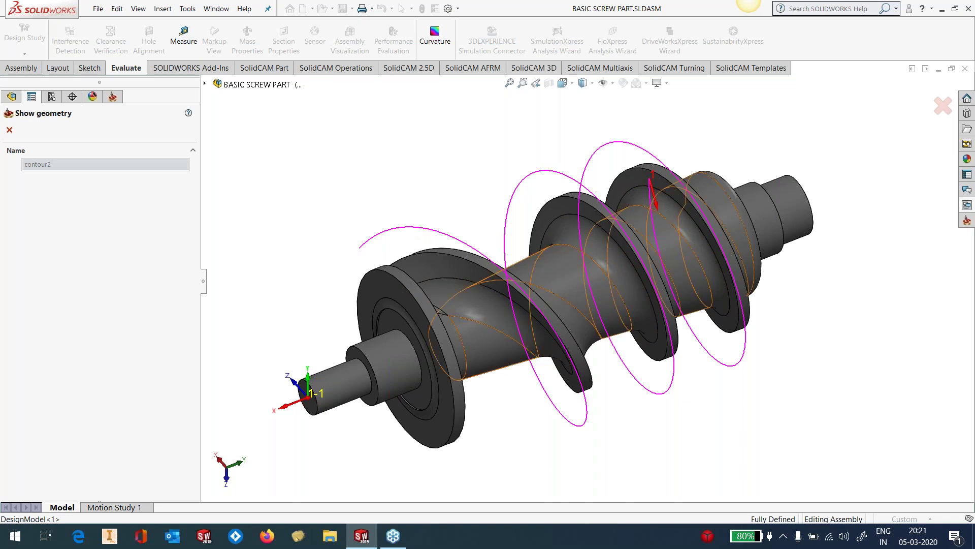
pyautogui.click(10, 130)
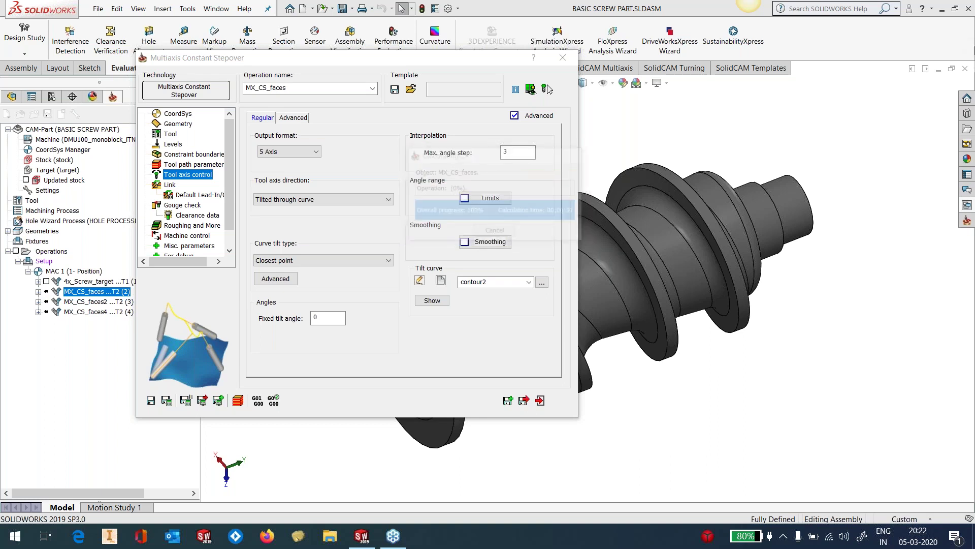
# Step: Calculate the MX_CS_faces operation, close it and examine its tool path on the flights at the screw's far end
pyautogui.click(546, 90)
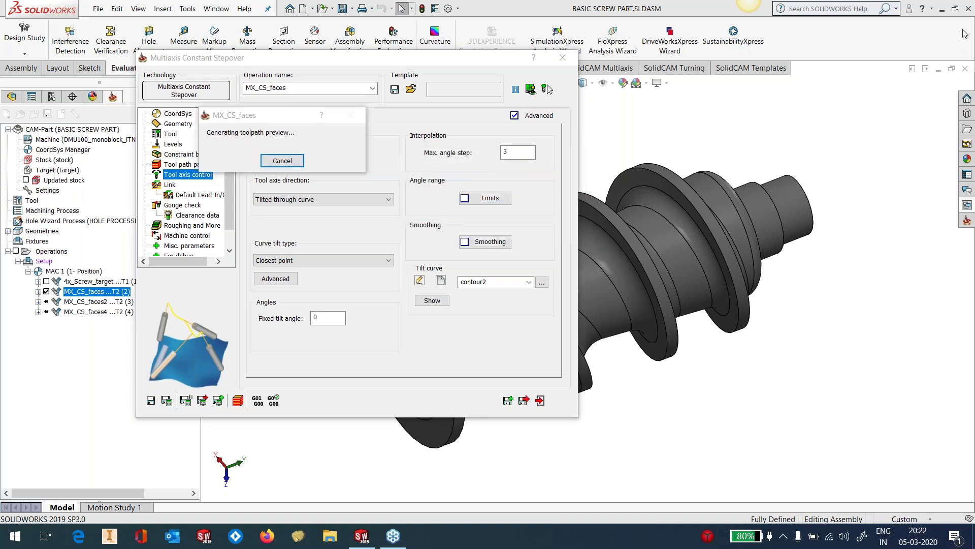
pyautogui.moveTo(661, 356); pyautogui.dragTo(661, 432, button='middle')
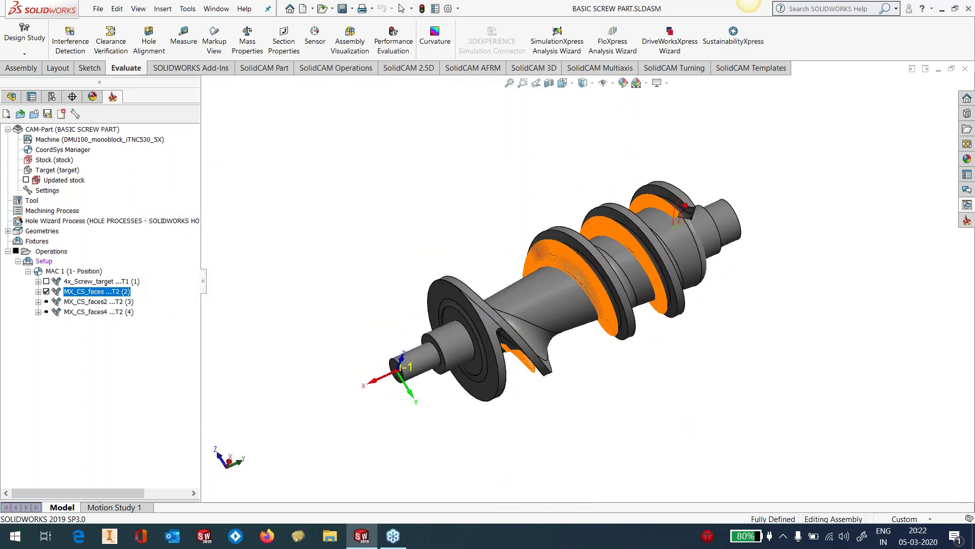
pyautogui.scroll(-7, 677, 230)
pyautogui.scroll(5, 614, 196)
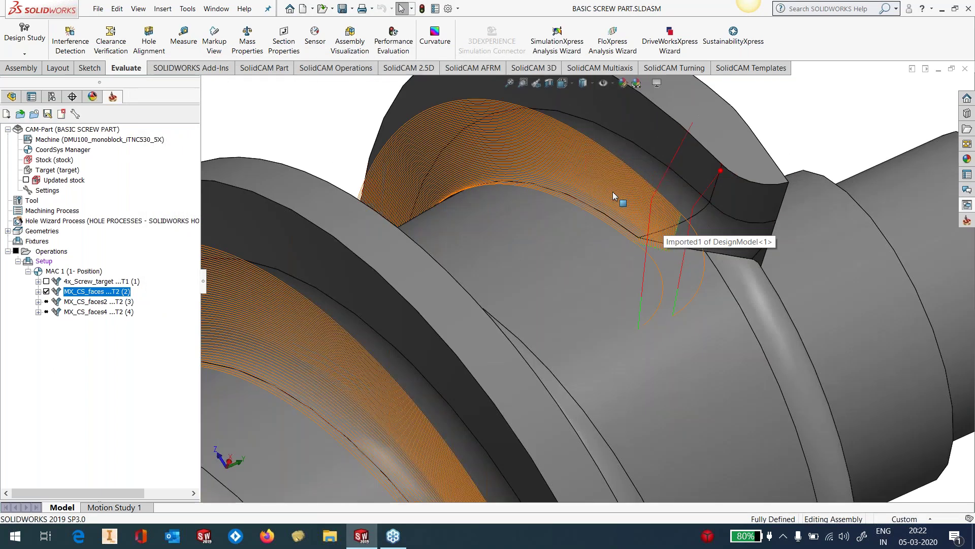
pyautogui.scroll(-4, 486, 329)
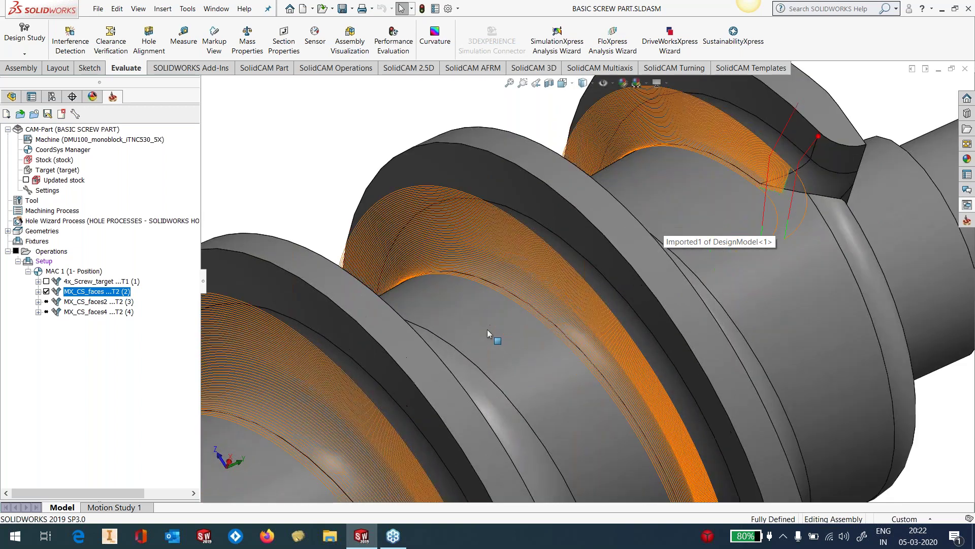
pyautogui.scroll(4, 487, 330)
pyautogui.moveTo(487, 329); pyautogui.dragTo(528, 333, button='middle')
pyautogui.scroll(4, 528, 333)
# Step: Examine the MX_CS_faces tool path beside the large end flange and along the whole screw, and hide it
pyautogui.moveTo(483, 310); pyautogui.dragTo(461, 234, button='middle')
pyautogui.scroll(-8, 492, 235)
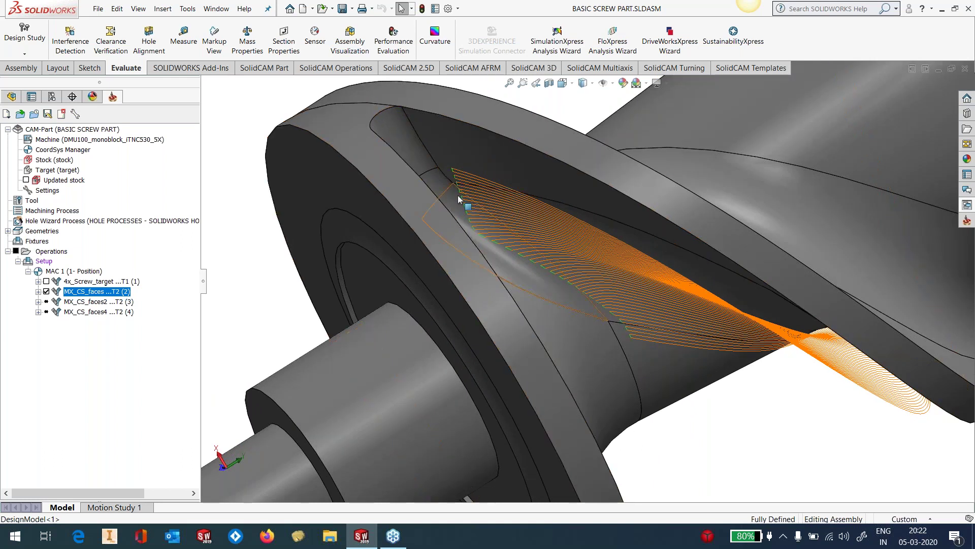
pyautogui.scroll(1, 687, 340)
pyautogui.scroll(3, 687, 339)
pyautogui.moveTo(687, 339); pyautogui.dragTo(654, 306, button='middle')
pyautogui.scroll(4, 654, 306)
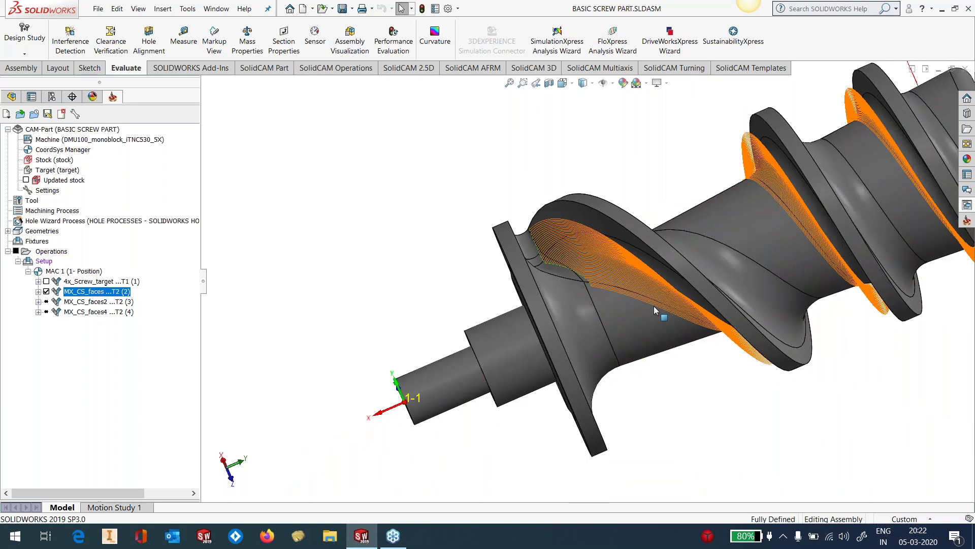
pyautogui.moveTo(729, 302); pyautogui.dragTo(804, 182, button='middle')
pyautogui.scroll(-1, 803, 183)
pyautogui.scroll(-1, 804, 184)
pyautogui.scroll(1, 804, 184)
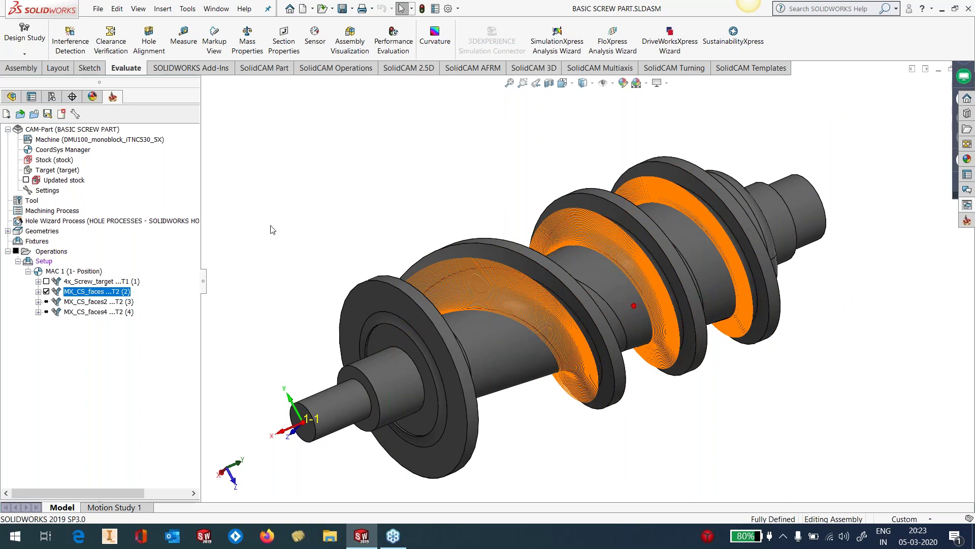
pyautogui.click(46, 291)
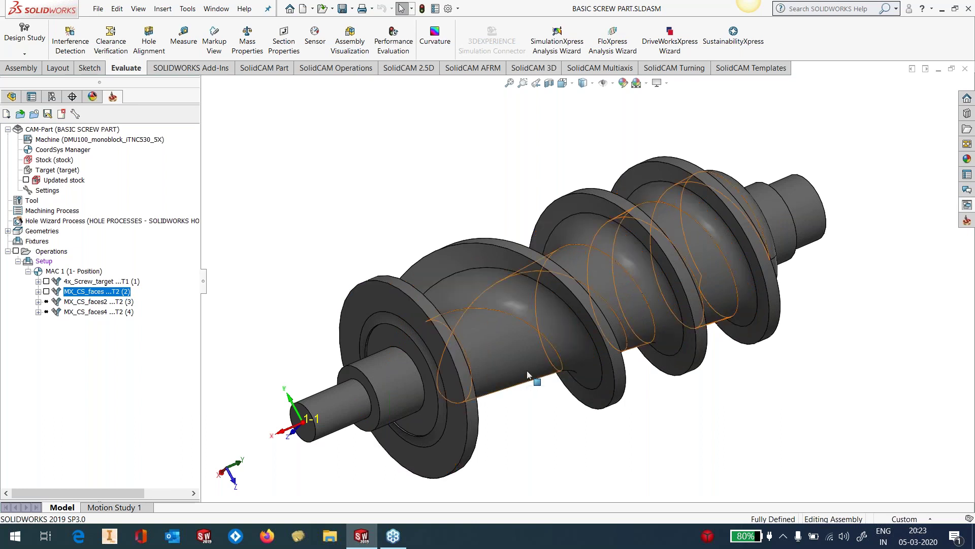
# Step: Open the MX_CS_faces4 operation for editing and show its drive curve contour6 and machining surfaces faces4
pyautogui.rightClick(99, 312)
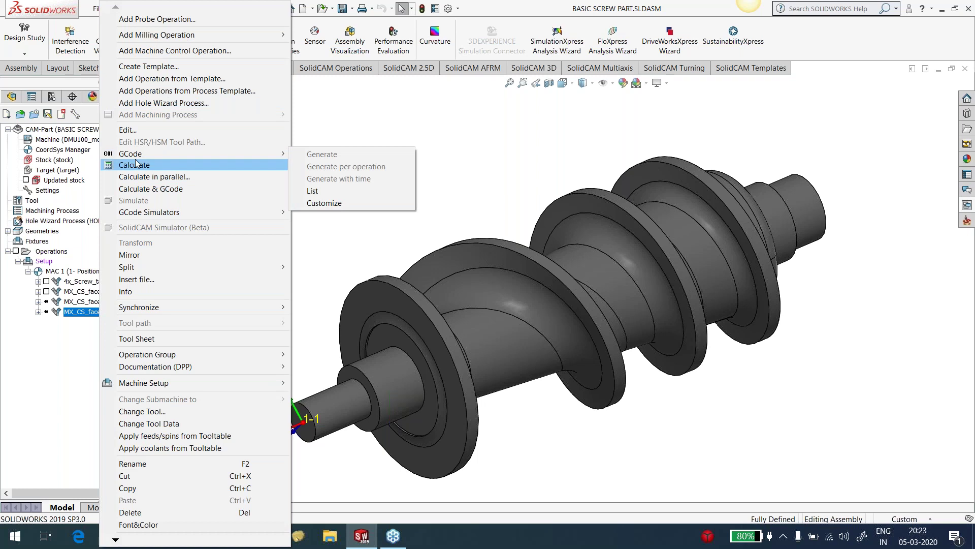
pyautogui.click(131, 130)
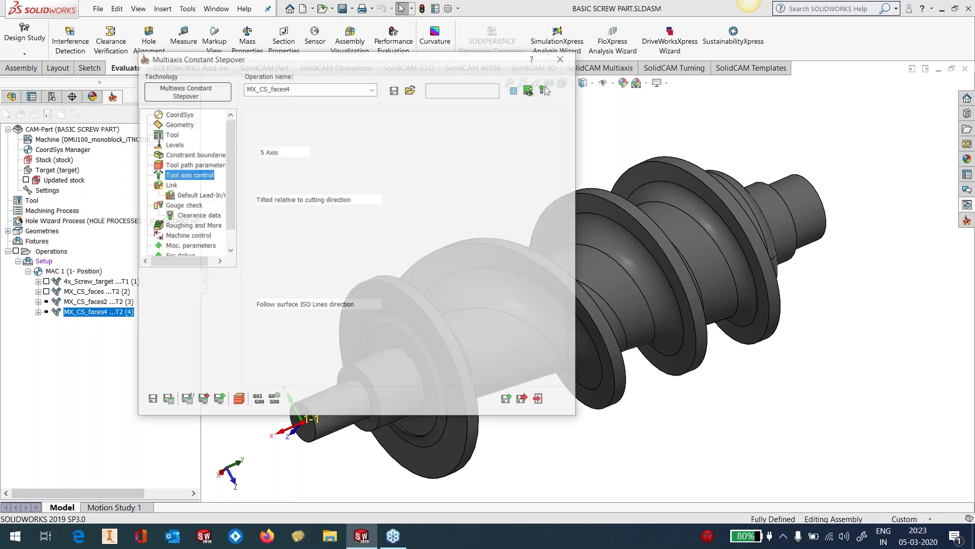
pyautogui.click(178, 124)
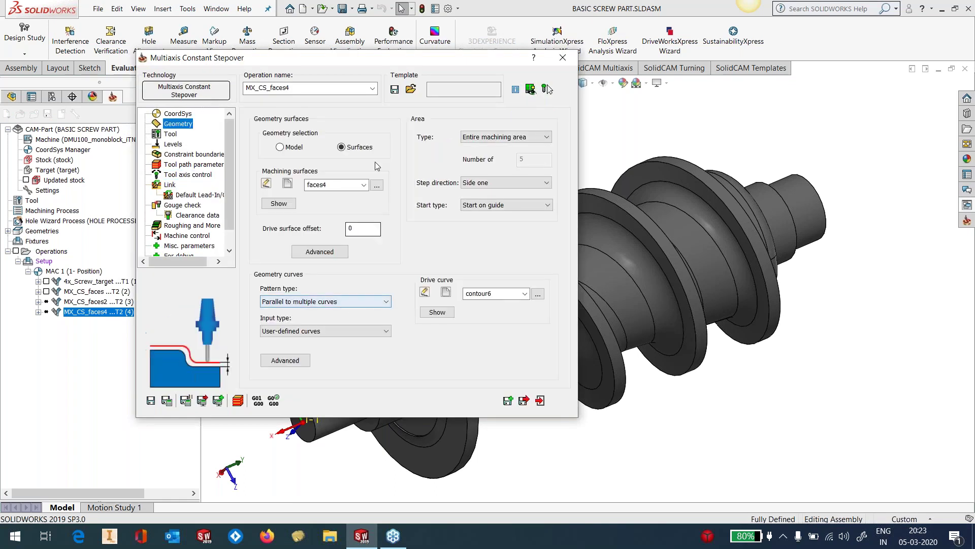
pyautogui.click(450, 311)
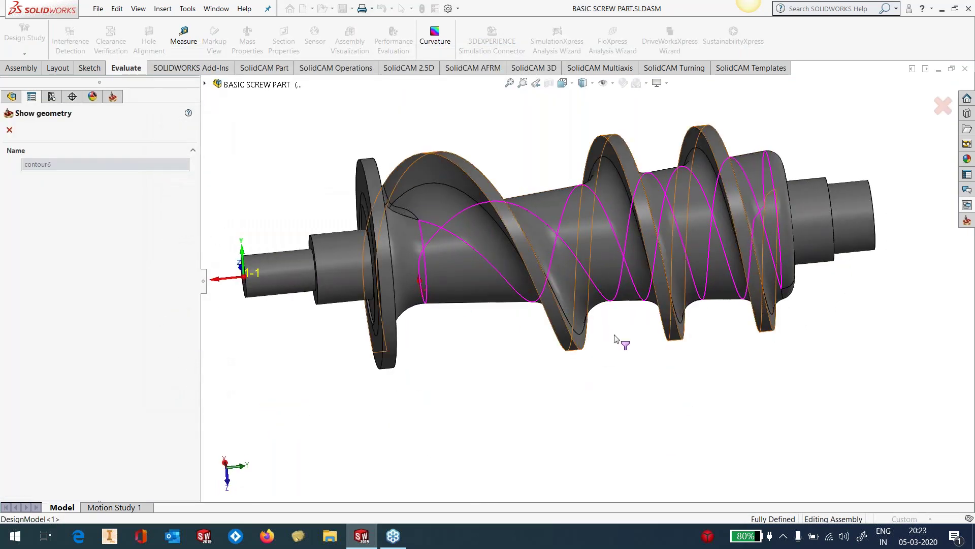
pyautogui.click(9, 131)
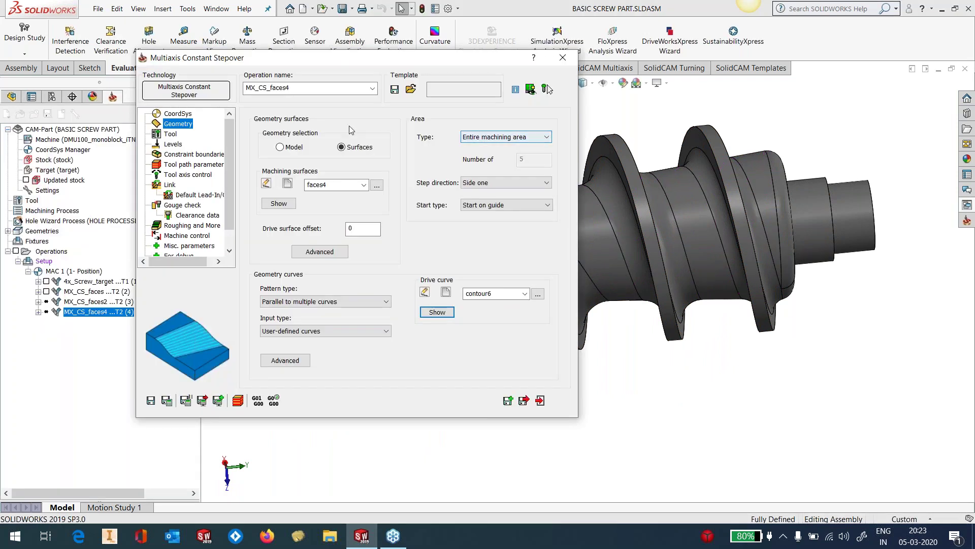
pyautogui.click(290, 201)
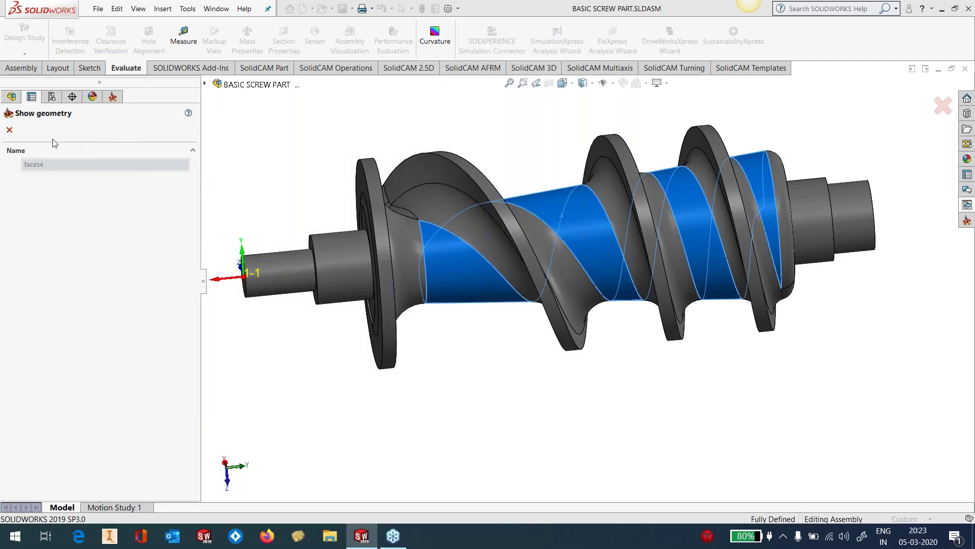
pyautogui.click(9, 130)
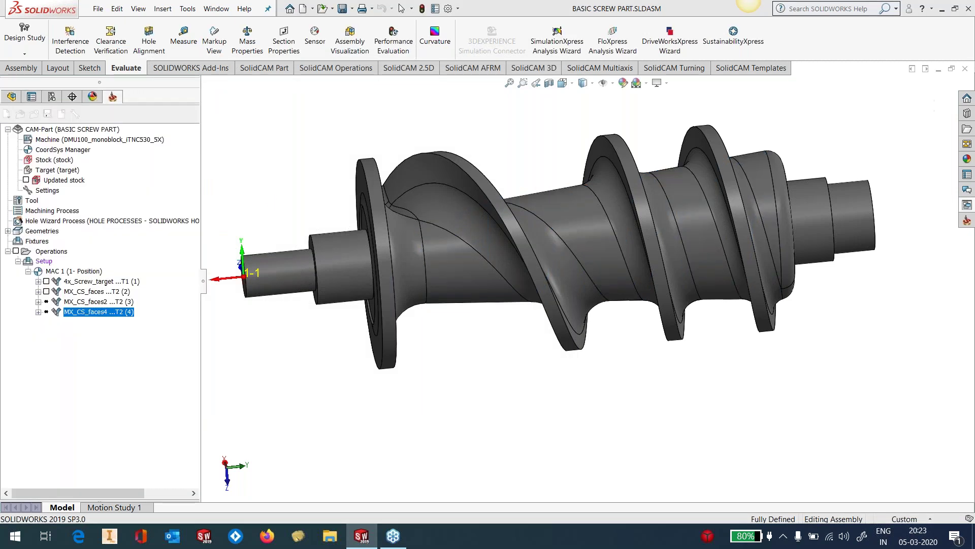
# Step: Save and calculate the MX_CS_faces4 operation, close it and examine its tool path around the screw core from several angles
pyautogui.click(167, 401)
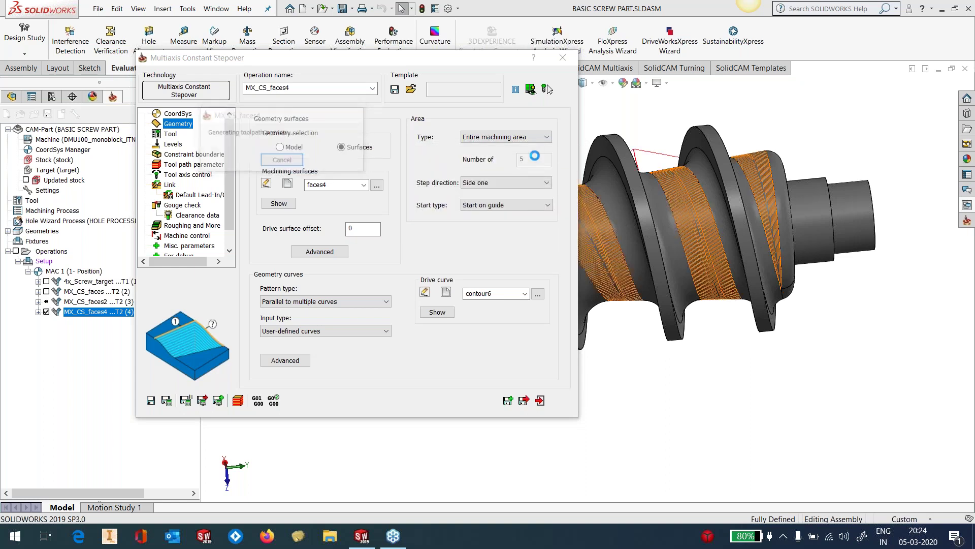
pyautogui.click(562, 58)
pyautogui.moveTo(635, 254); pyautogui.dragTo(748, 462, button='middle')
pyautogui.moveTo(774, 467); pyautogui.dragTo(689, 414, button='middle')
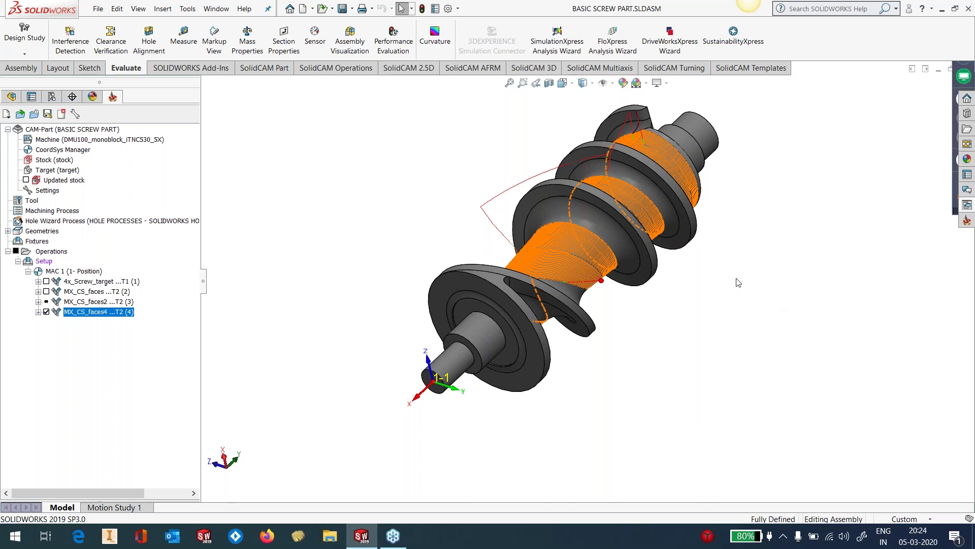
pyautogui.moveTo(737, 307); pyautogui.dragTo(750, 371, button='middle')
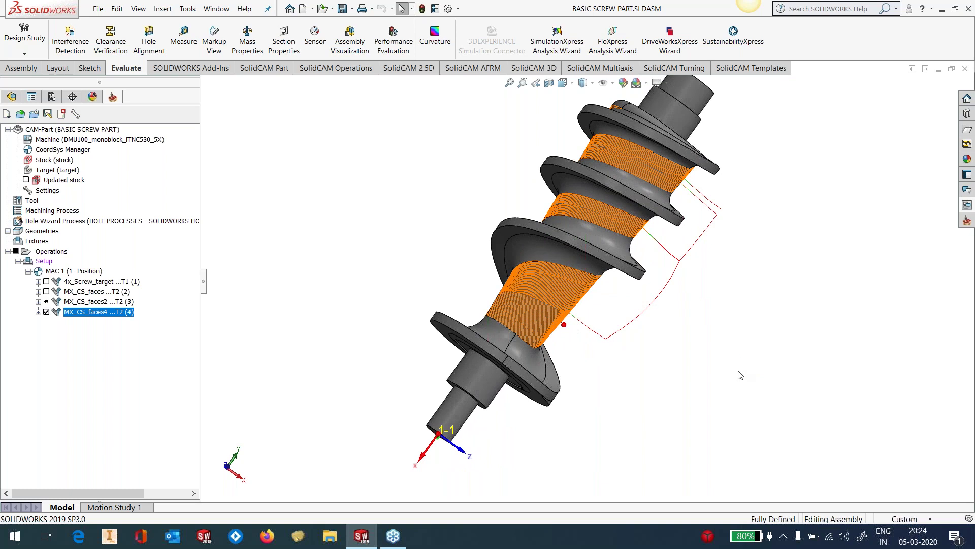
# Step: Hide the MX_CS_faces4 tool path and turn the bare screw to an angled view
pyautogui.click(46, 312)
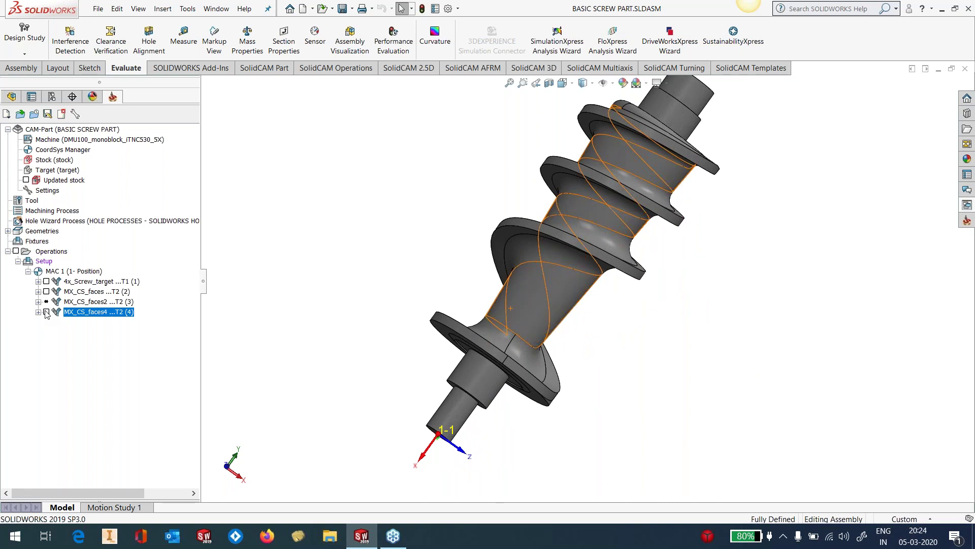
pyautogui.scroll(2, 631, 215)
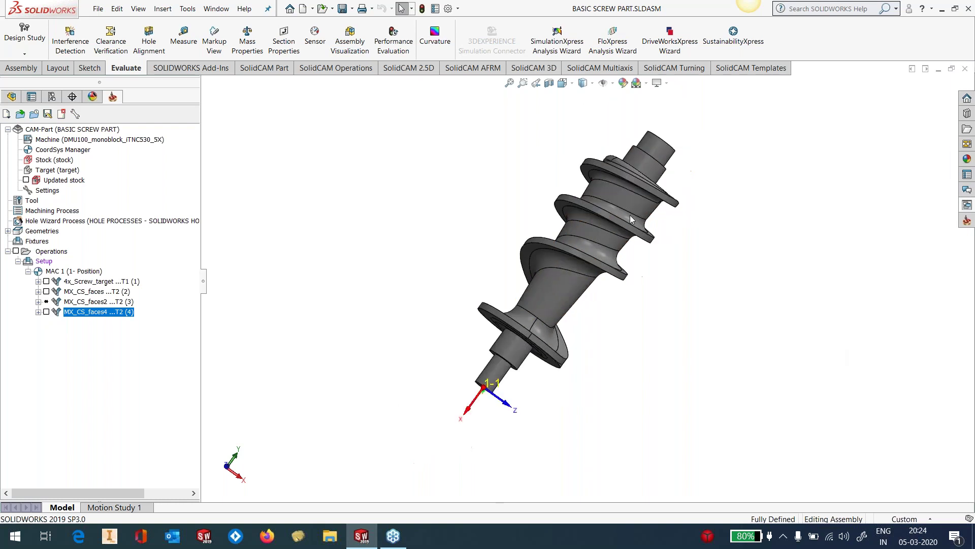
pyautogui.moveTo(602, 264); pyautogui.dragTo(596, 219, button='middle')
pyautogui.scroll(-2, 604, 231)
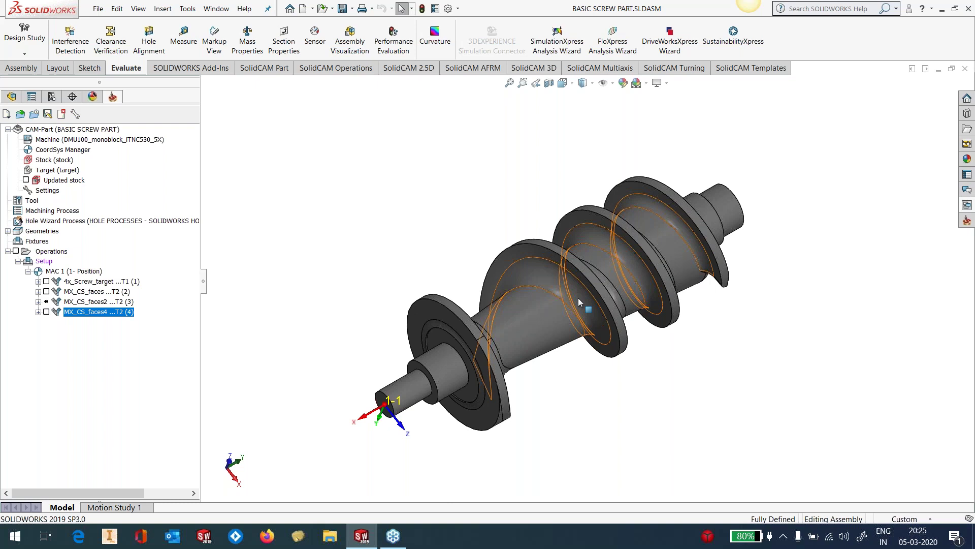
# Step: Open the recent CAM-Part BLADE SMALL from the TURBINE BLADE folder and inspect the blade at an angle
pyautogui.click(187, 9)
pyautogui.moveTo(201, 62)
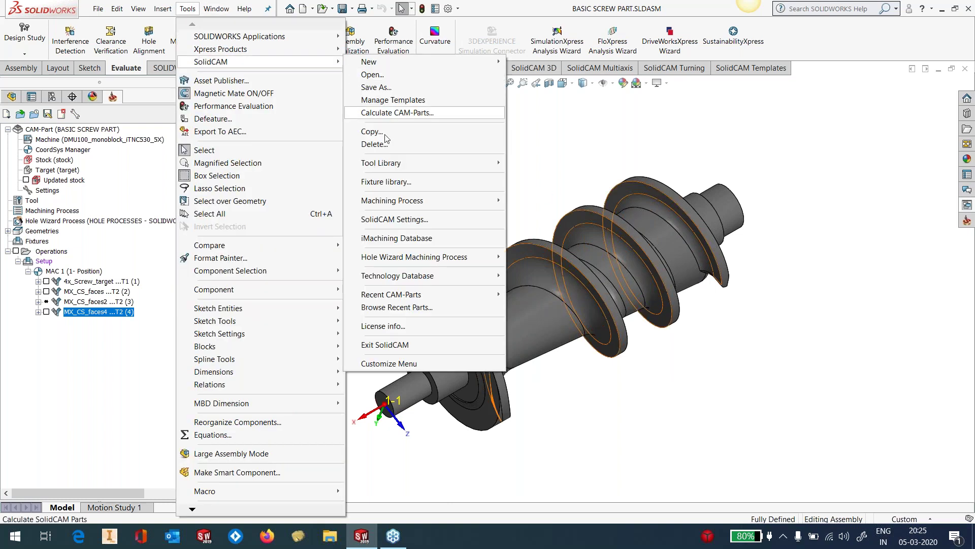
pyautogui.moveTo(408, 297)
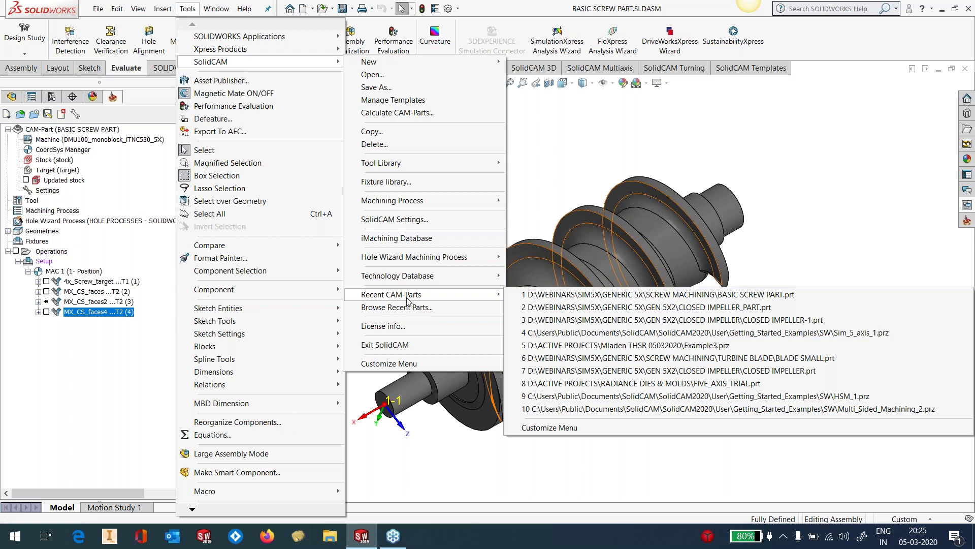
pyautogui.click(673, 358)
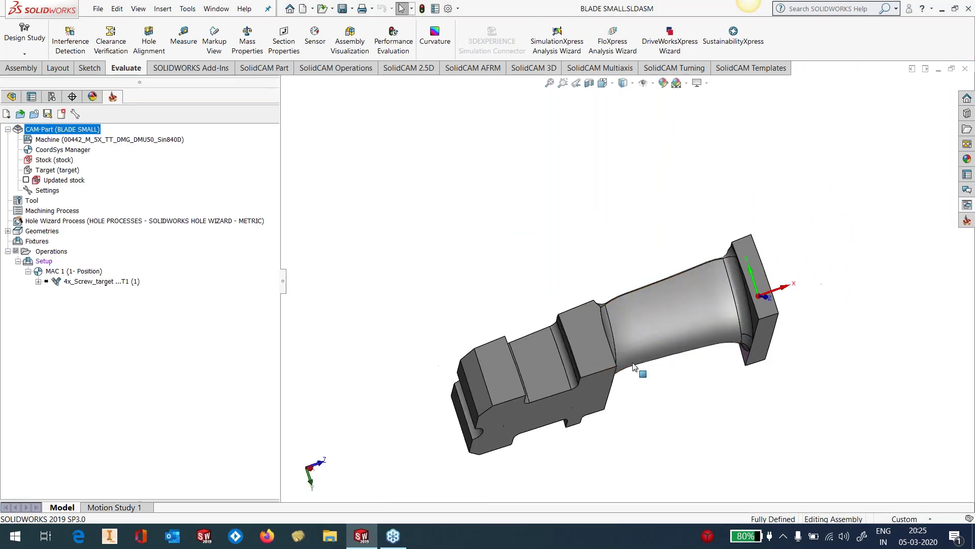
pyautogui.scroll(-2, 588, 395)
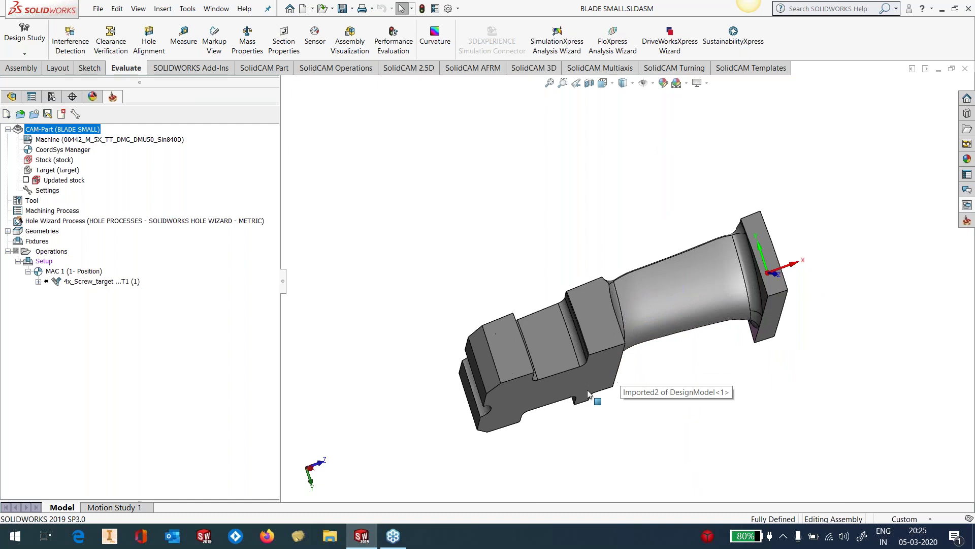
pyautogui.moveTo(590, 383); pyautogui.dragTo(592, 282, button='middle')
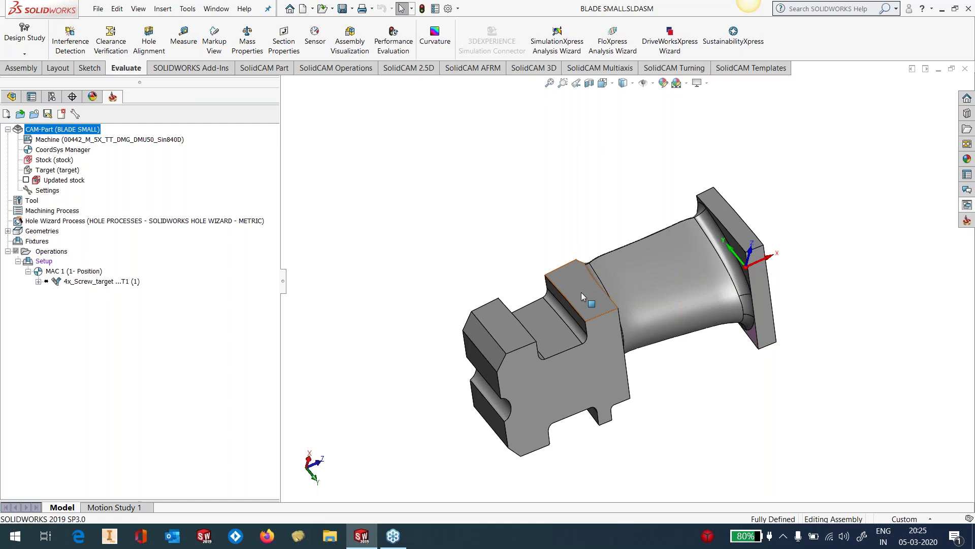
# Step: Show the blade's stock in a 3D view, rotate it and close the stock model window
pyautogui.rightClick(46, 161)
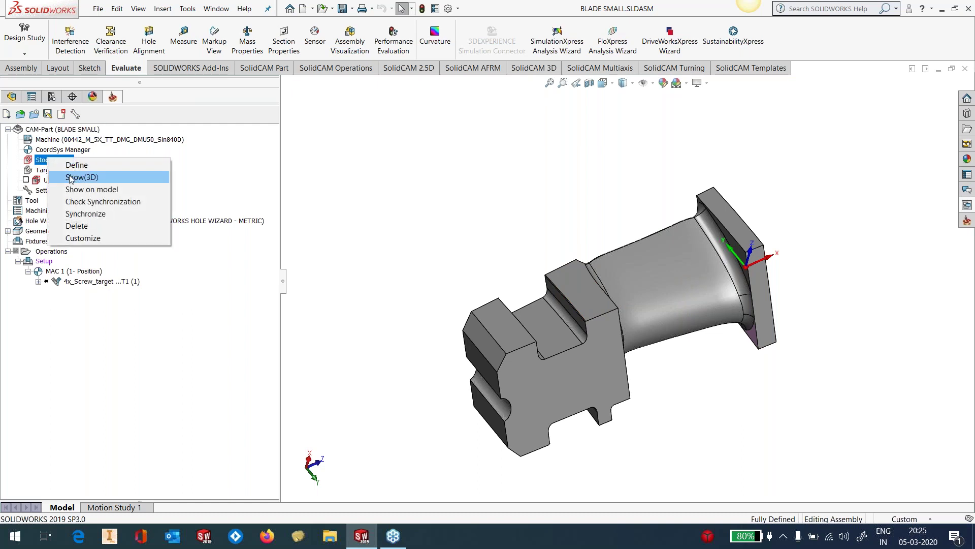
pyautogui.click(74, 165)
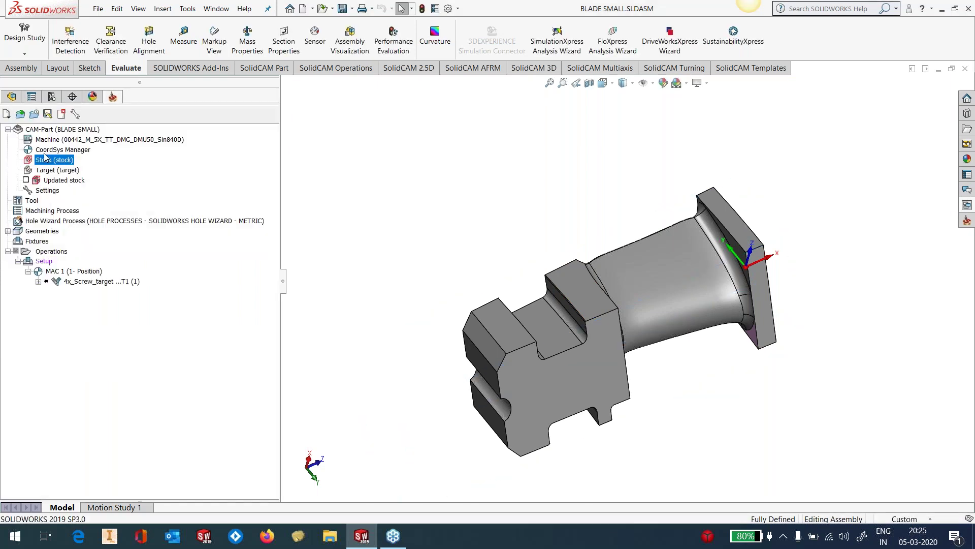
pyautogui.rightClick(52, 160)
pyautogui.click(71, 176)
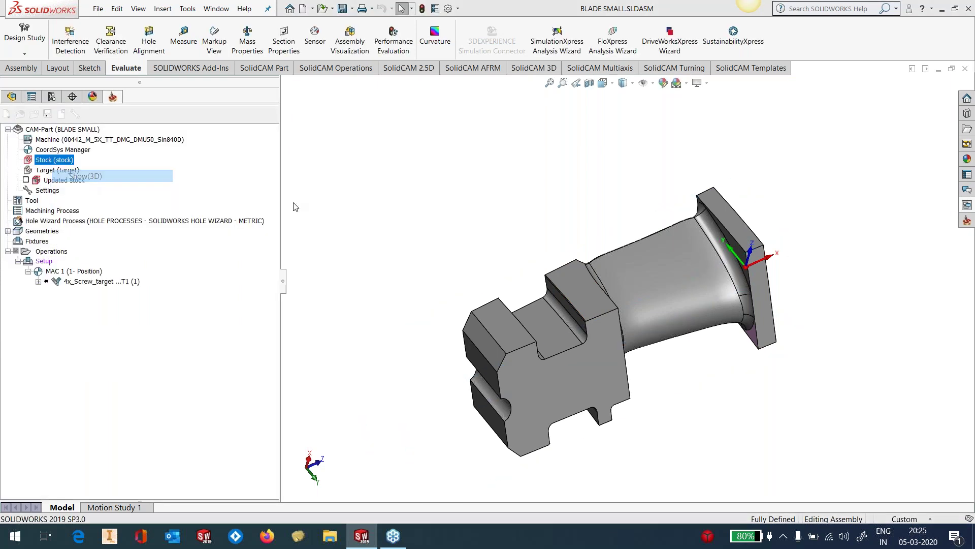
pyautogui.moveTo(490, 288); pyautogui.dragTo(426, 280)
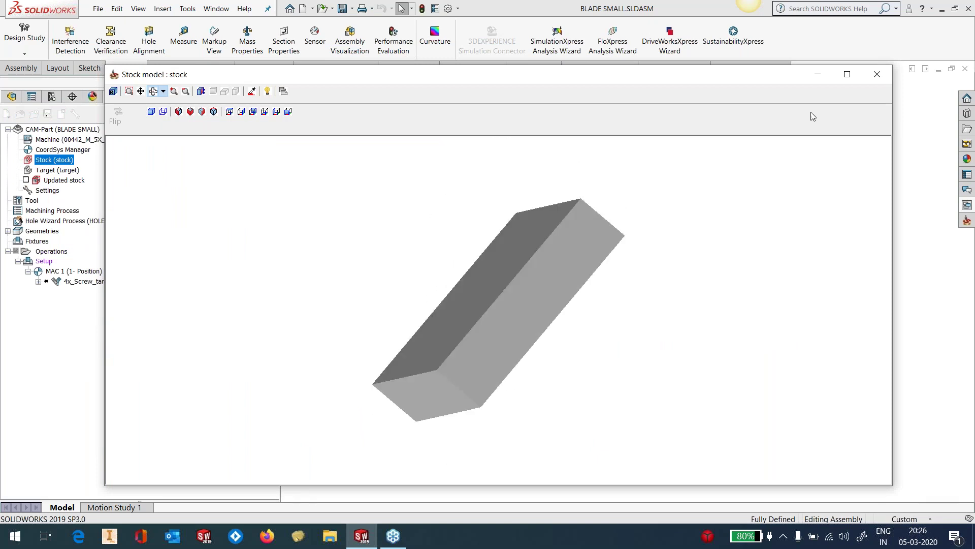
pyautogui.click(876, 76)
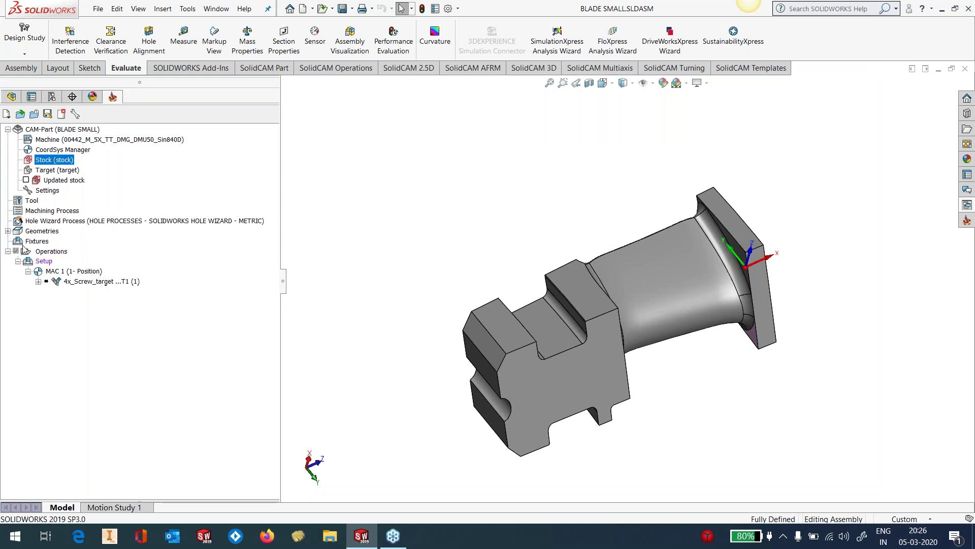
# Step: Open the 4x_Screw_target operation for editing and review its roughing geometry, offset, axial limits and tool data
pyautogui.click(96, 284)
pyautogui.rightClick(95, 284)
pyautogui.click(133, 131)
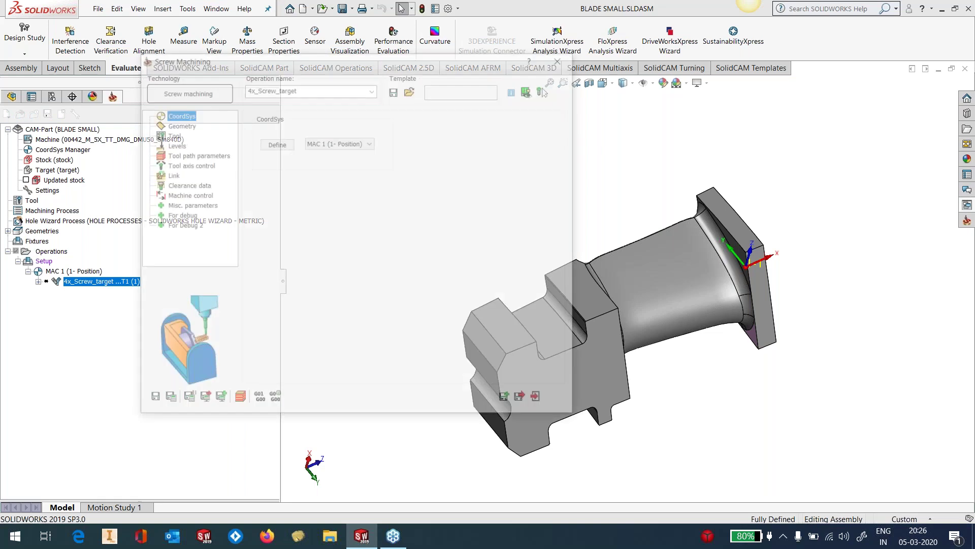
pyautogui.click(178, 124)
pyautogui.doubleClick(480, 176)
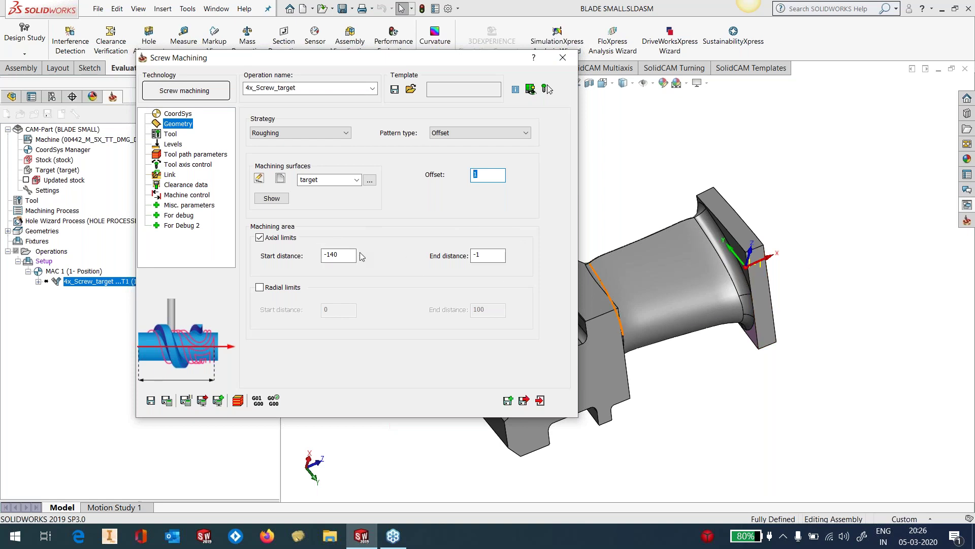
pyautogui.click(171, 134)
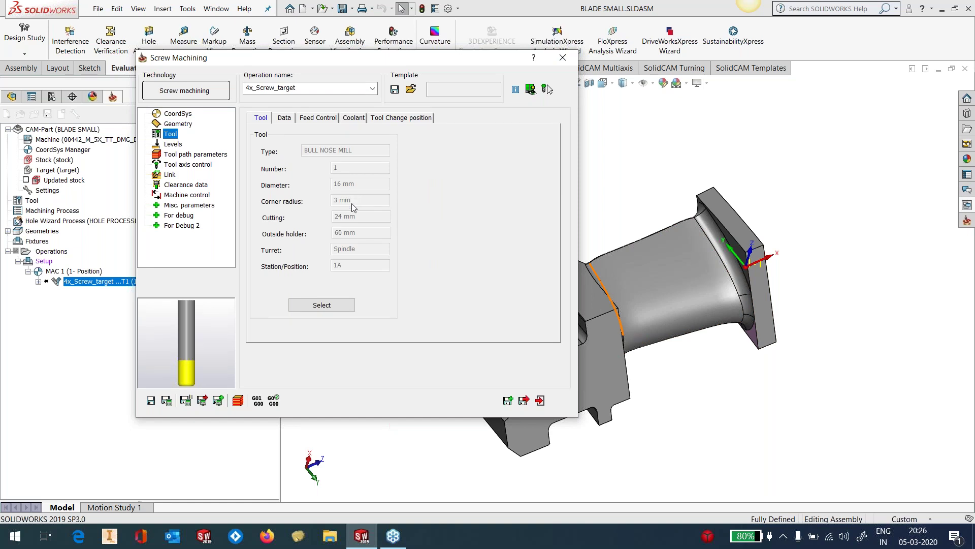
# Step: Review the operation's levels, step down, maximum step over and rotary axis settings, and exit the operation without saving
pyautogui.click(173, 144)
pyautogui.click(196, 153)
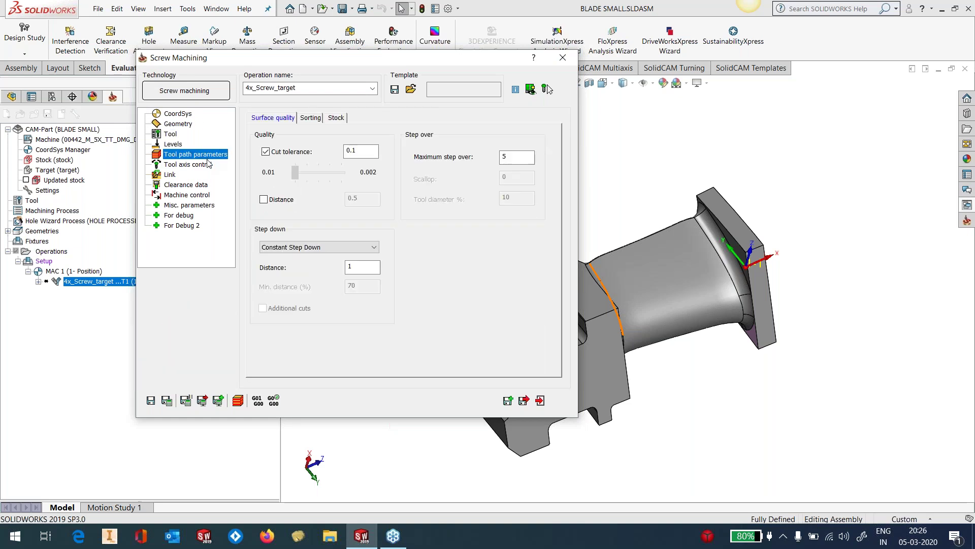
pyautogui.doubleClick(350, 267)
pyautogui.press('Tab')
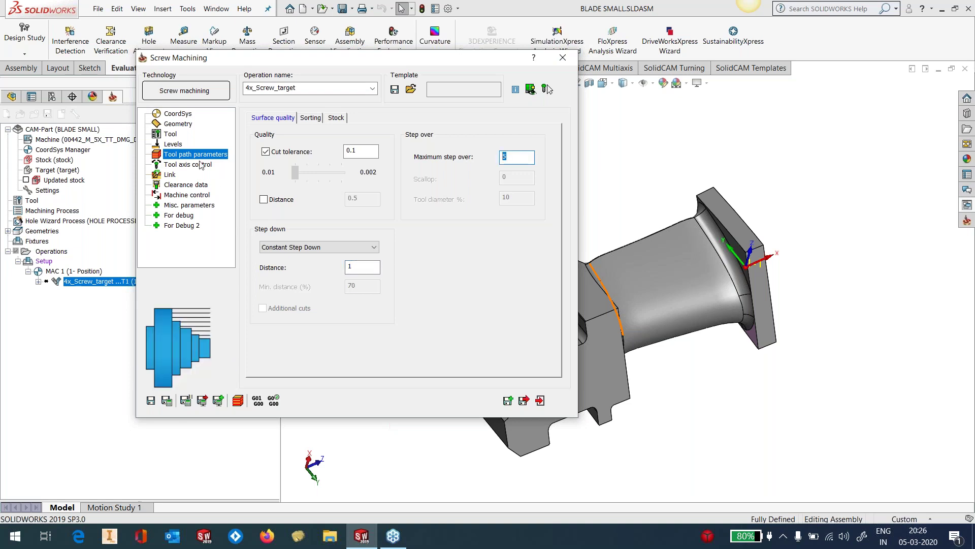
pyautogui.click(187, 164)
pyautogui.click(350, 138)
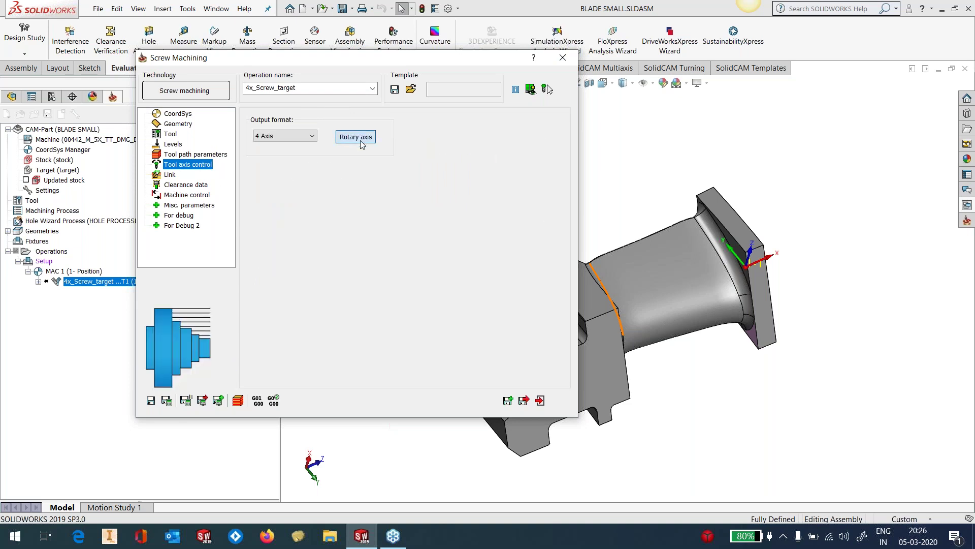
pyautogui.click(496, 238)
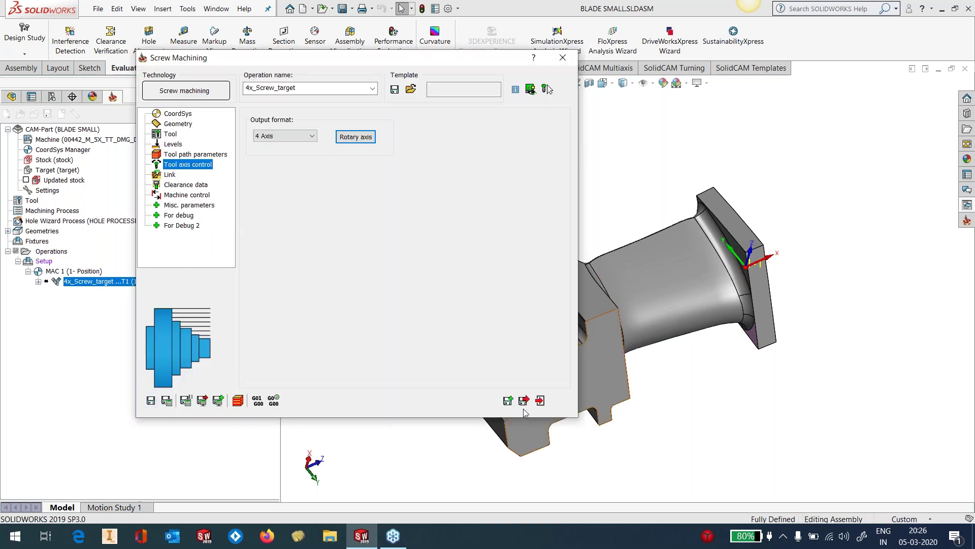
pyautogui.click(540, 400)
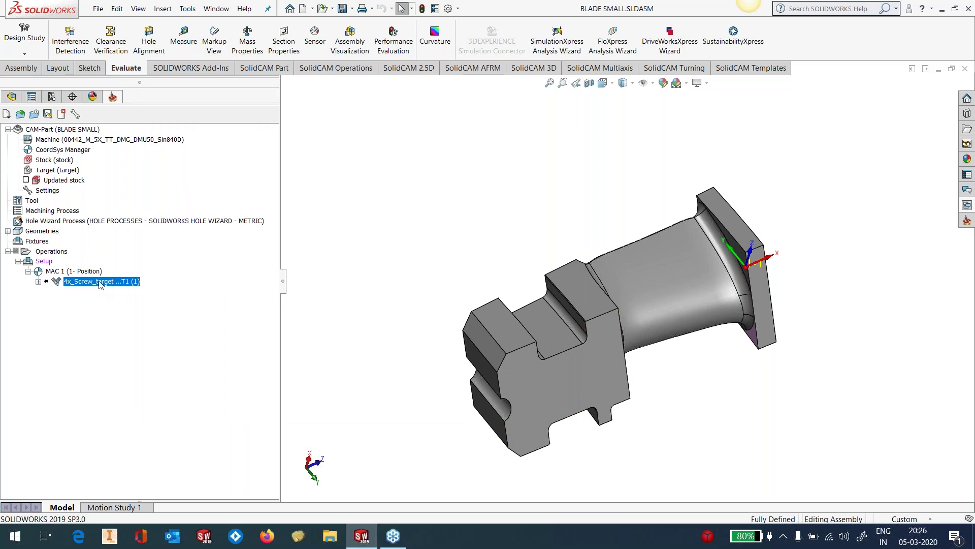
# Step: Calculate the 4x_Screw_target operation and examine its tool path around the blade
pyautogui.rightClick(101, 284)
pyautogui.click(130, 165)
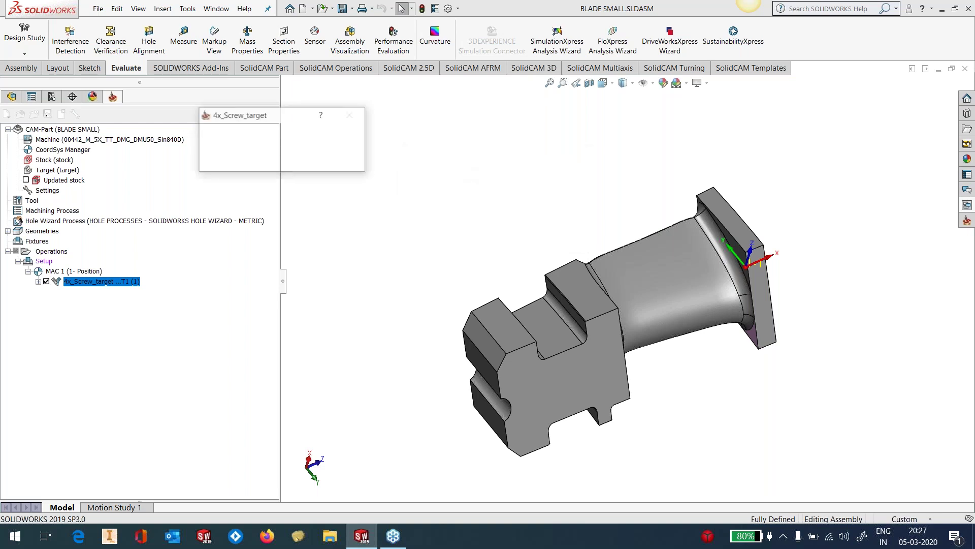
pyautogui.moveTo(658, 315); pyautogui.dragTo(656, 175, button='middle')
# Step: Simulate the 4x_Screw_target operation in SolidVerify and watch the stock removal from a rotated view
pyautogui.rightClick(86, 281)
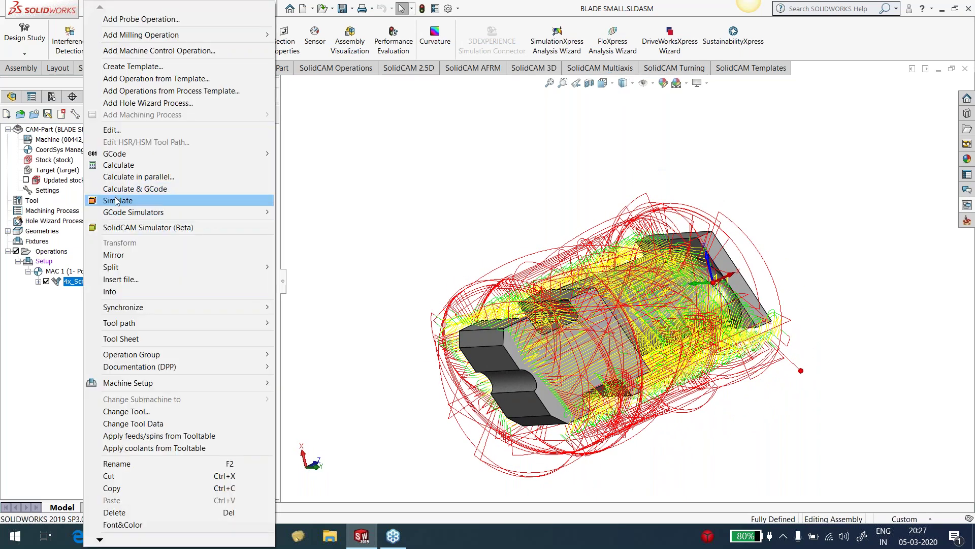
pyautogui.click(116, 200)
pyautogui.click(190, 218)
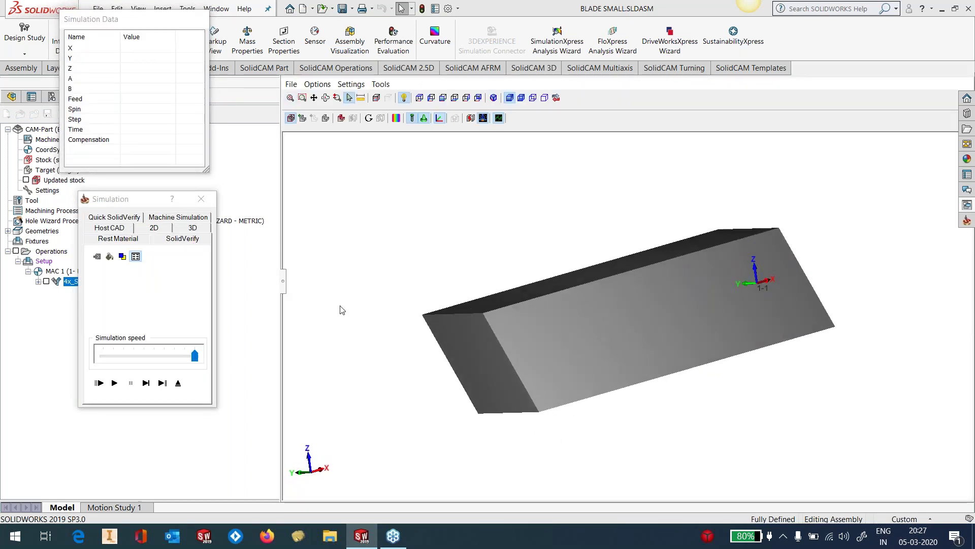
pyautogui.click(115, 384)
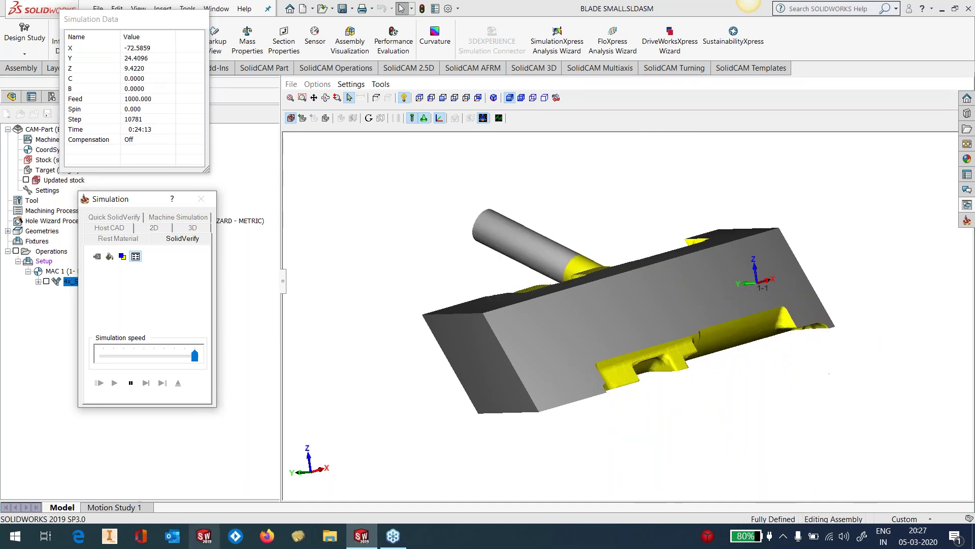
pyautogui.moveTo(636, 437); pyautogui.dragTo(666, 418, button='middle')
pyautogui.scroll(-3, 707, 459)
pyautogui.scroll(3, 703, 460)
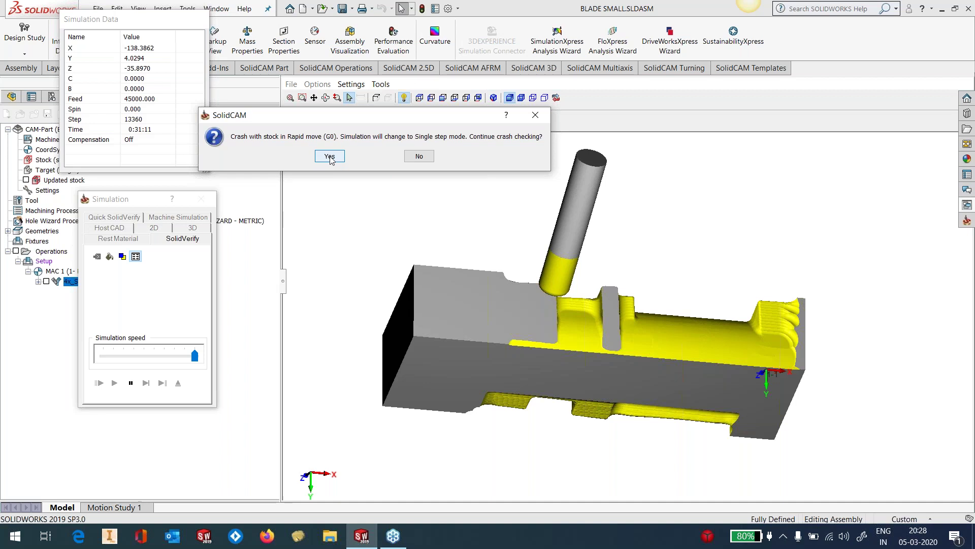
# Step: Decline further crash checking, run the SolidVerify simulation to the end and inspect the roughed blade at an angle
pyautogui.click(418, 156)
pyautogui.click(114, 383)
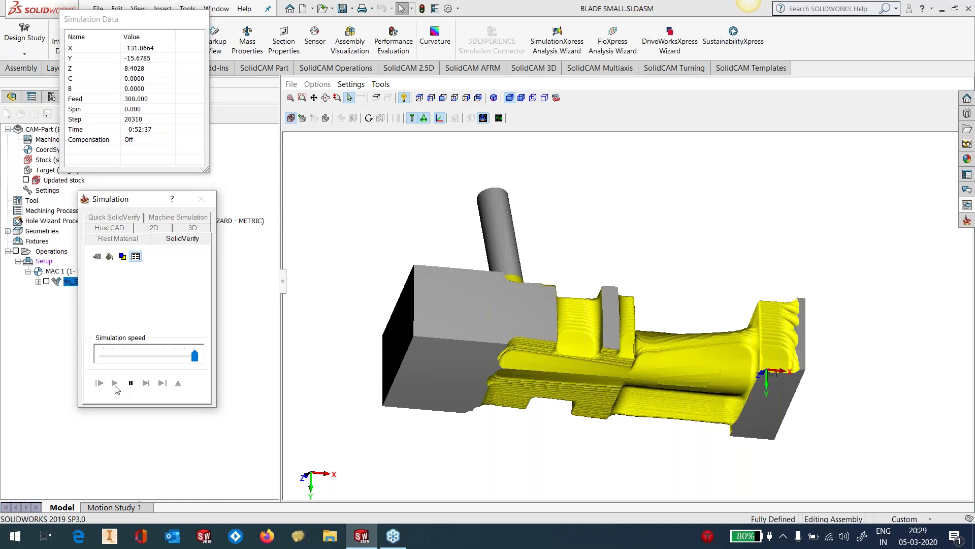
pyautogui.click(115, 385)
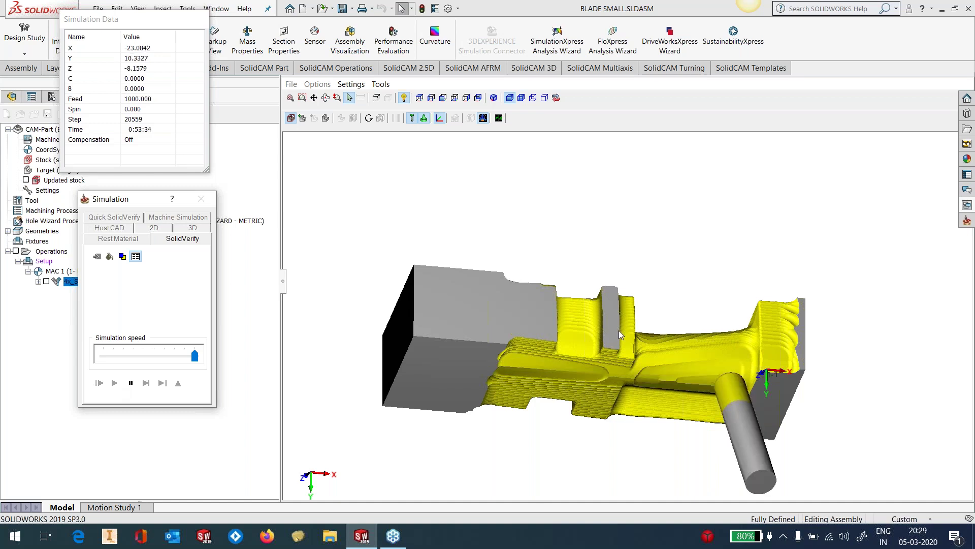
pyautogui.click(964, 204)
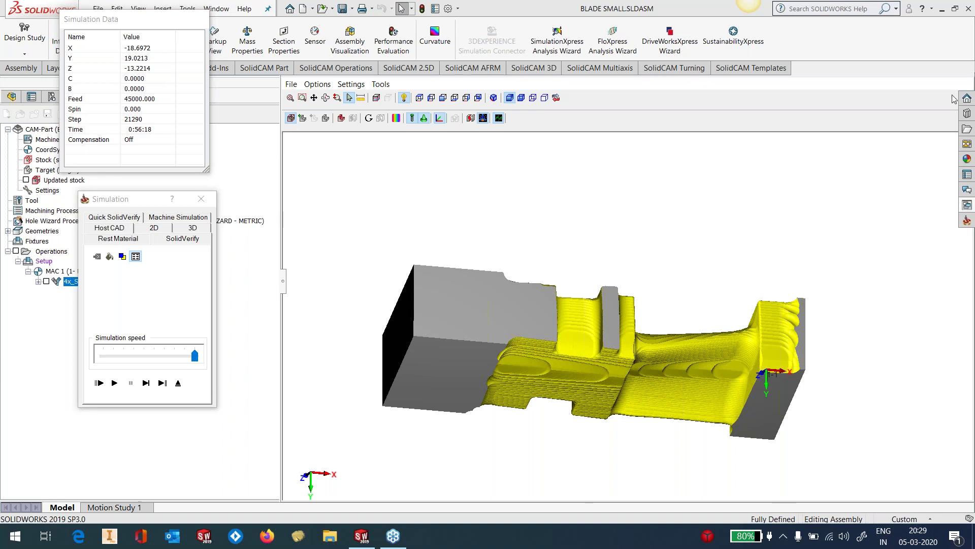
pyautogui.moveTo(736, 238); pyautogui.dragTo(726, 360, button='middle')
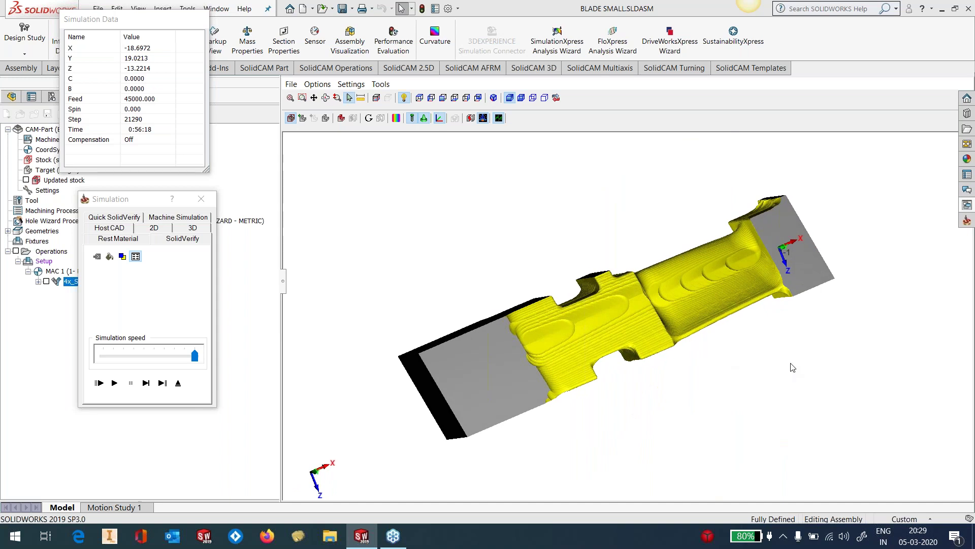